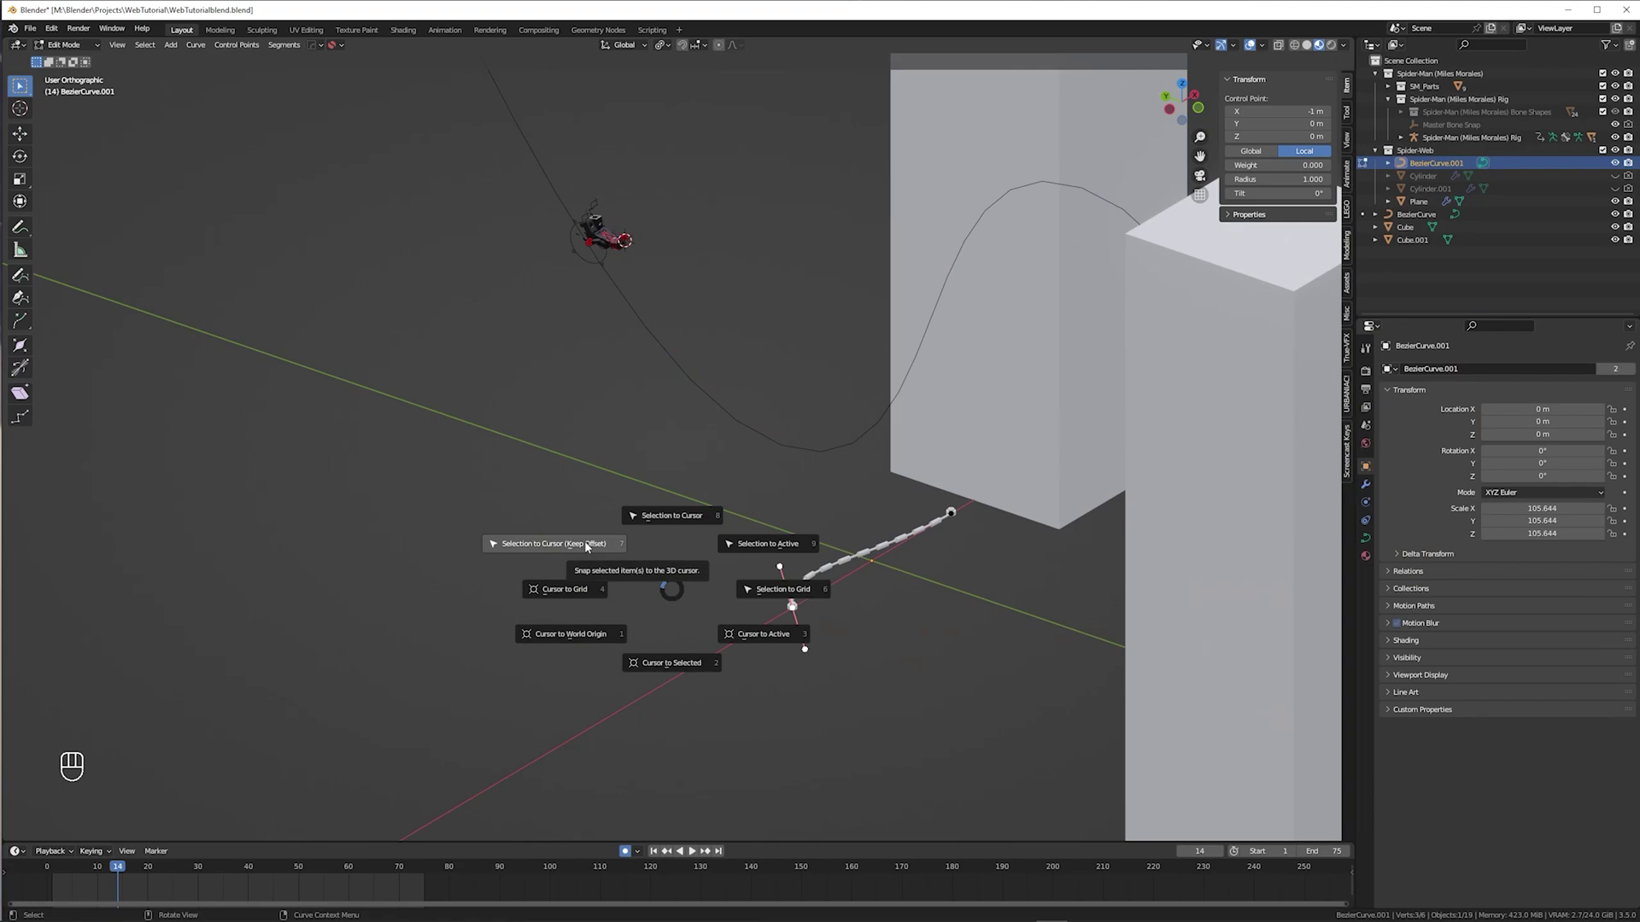
# Open the object constraint settings of the Empty at the minifigure's hand and add a constraint.
pyautogui.click(586, 547)
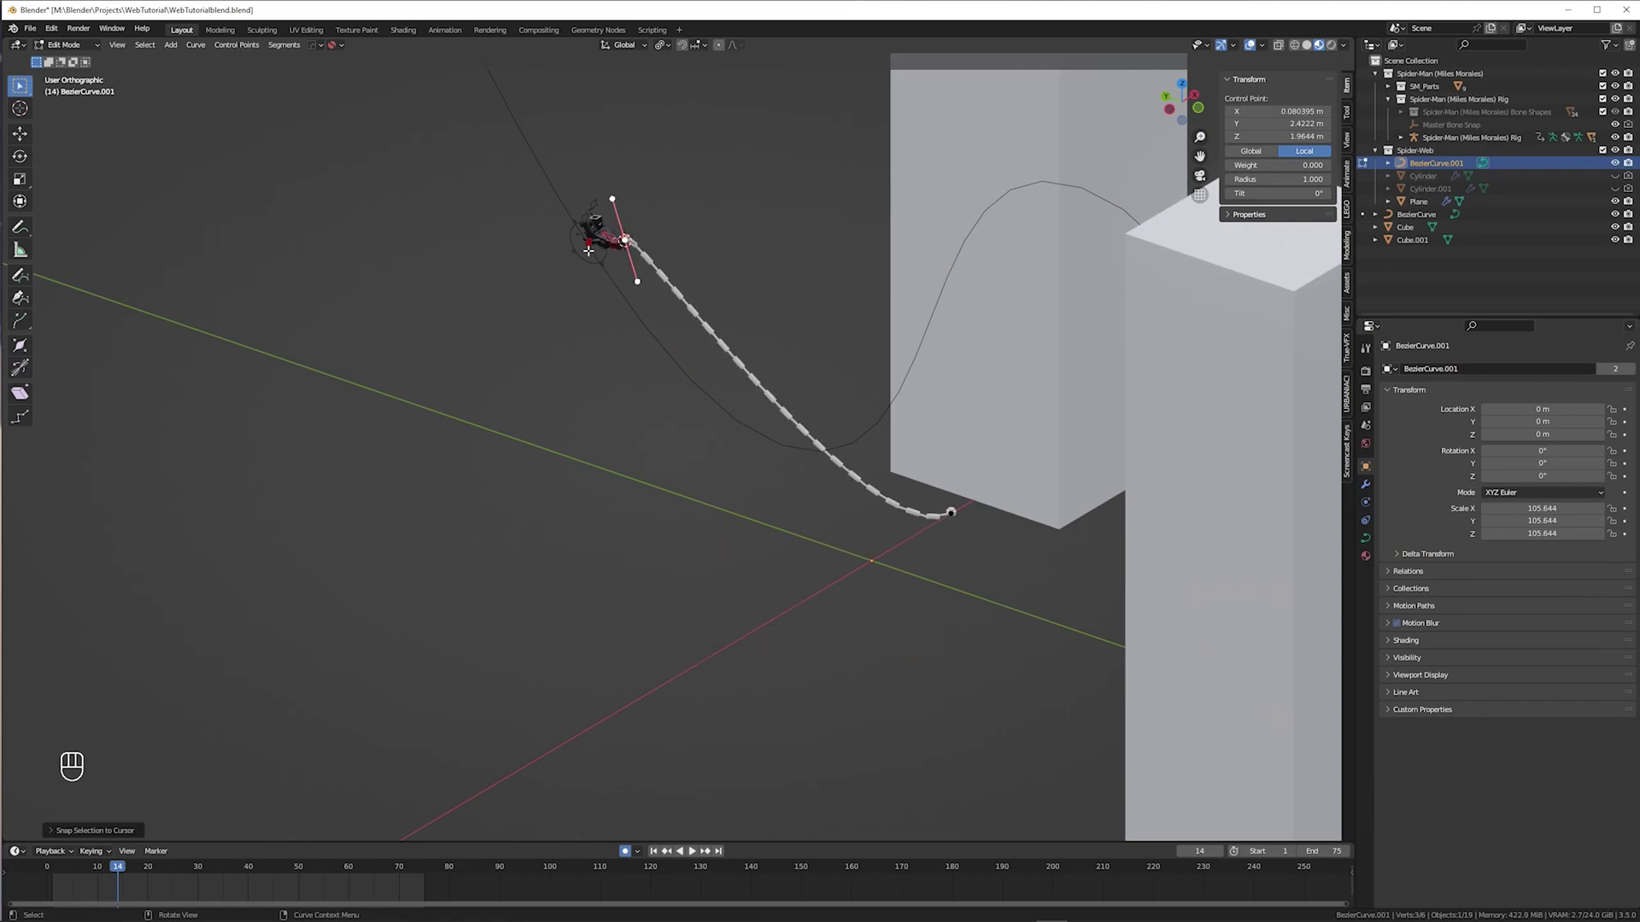
pyautogui.scroll(6, 573, 356)
pyautogui.moveTo(573, 355); pyautogui.dragTo(626, 359, button='middle')
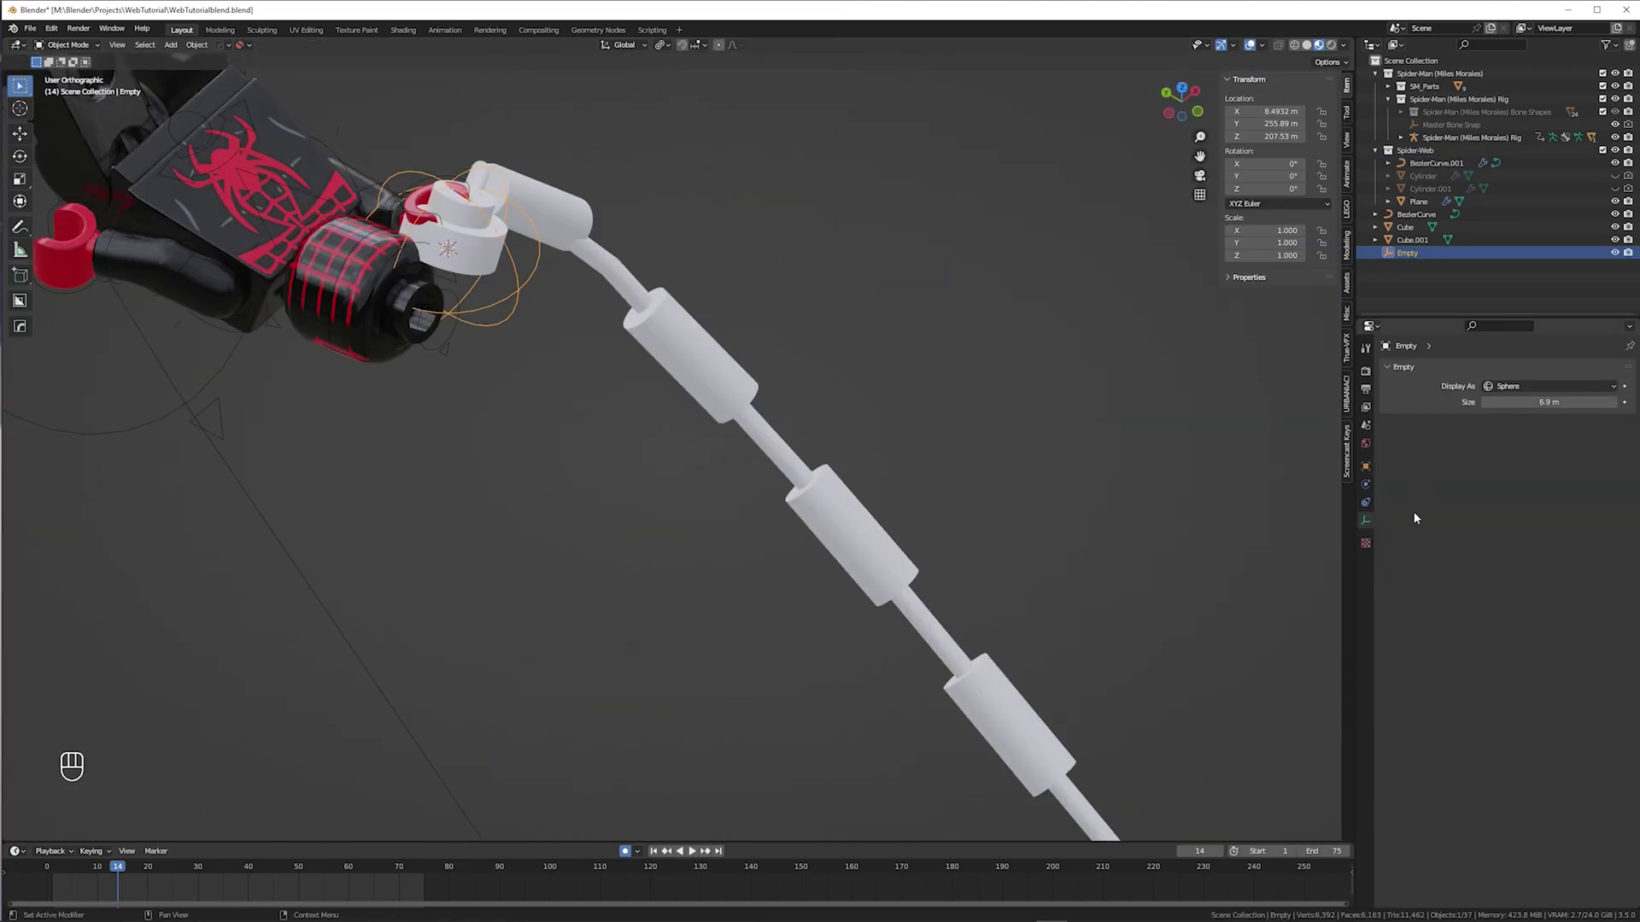
pyautogui.click(1366, 503)
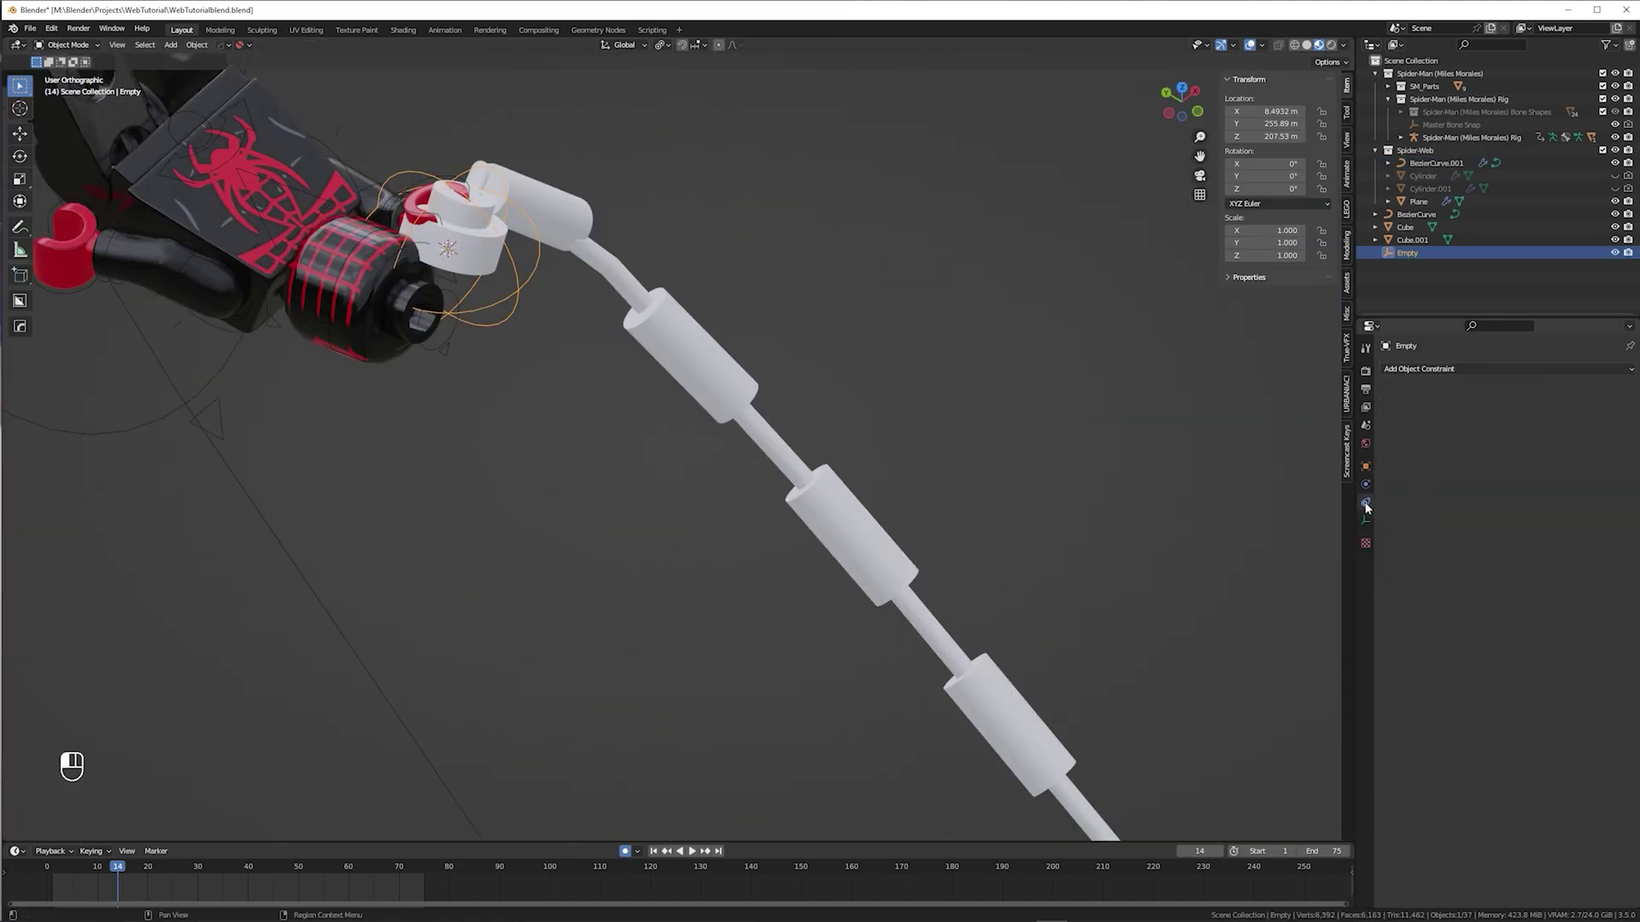
pyautogui.click(1435, 369)
pyautogui.click(1588, 437)
pyautogui.click(1613, 412)
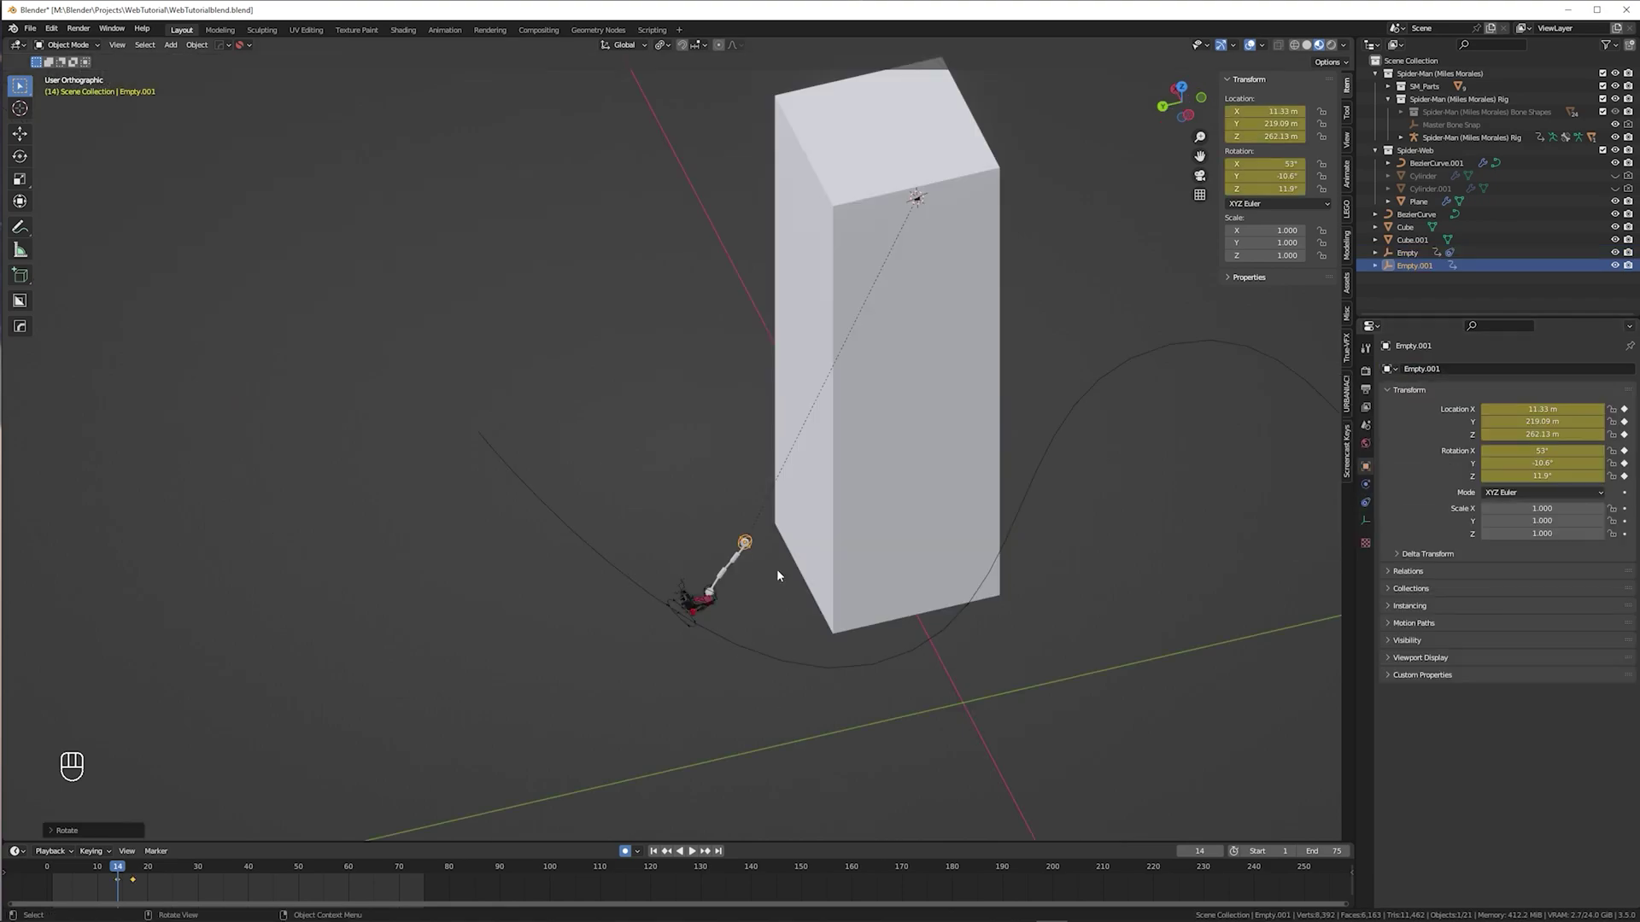
pyautogui.press('Right')
pyautogui.press('Right')
pyautogui.press('Right')
pyautogui.press('Right')
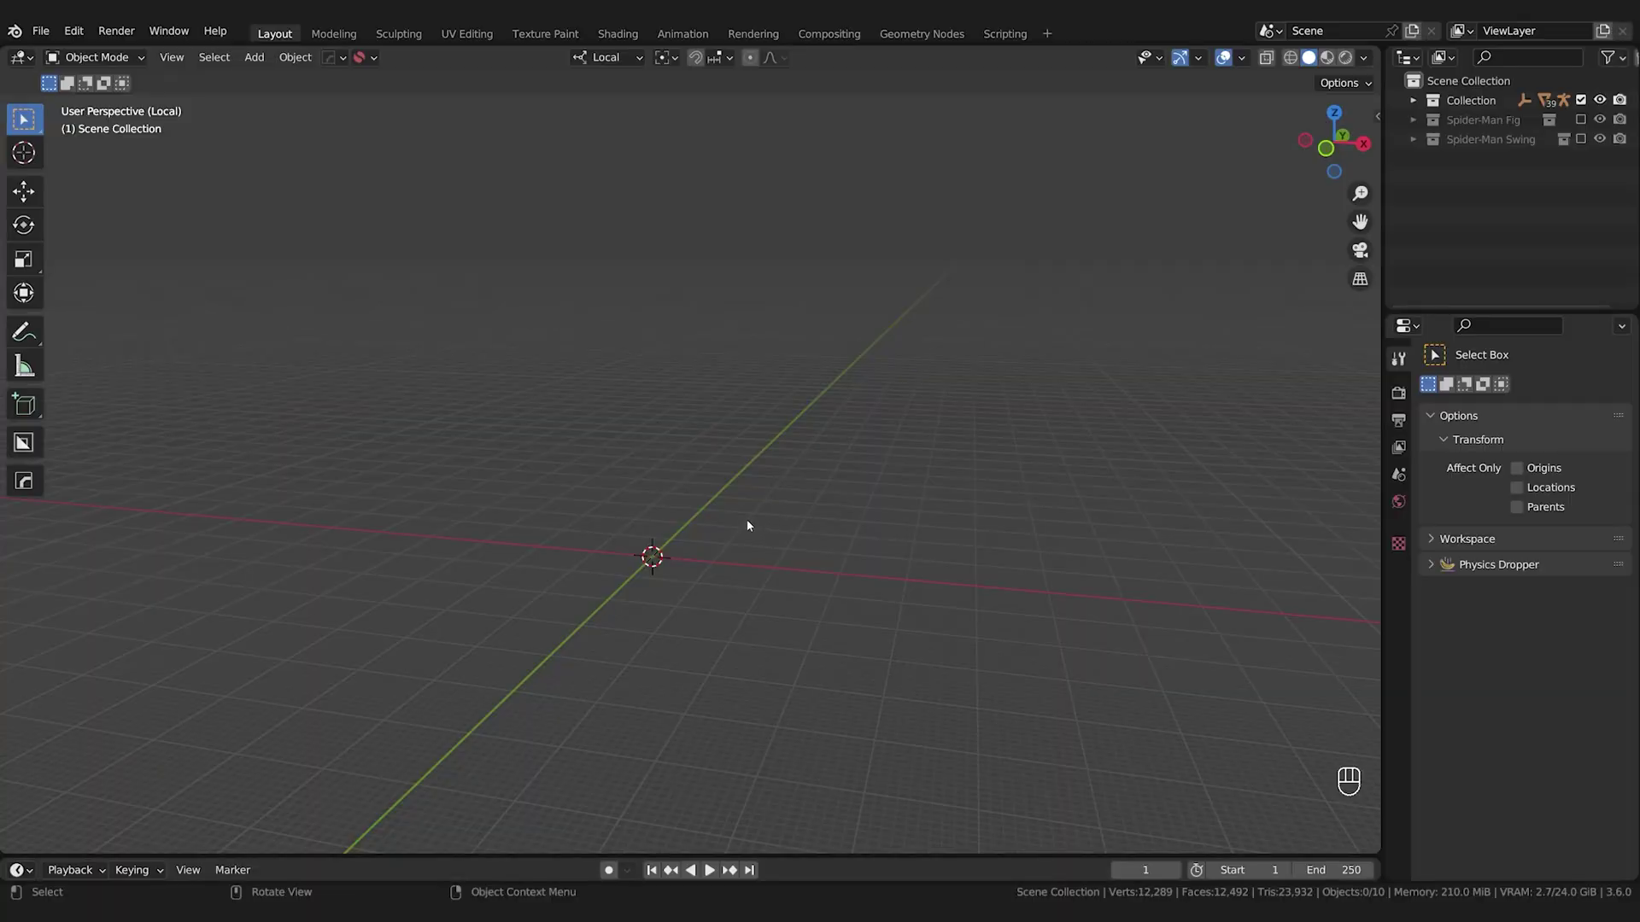
# Install the add-on from the_amazing_spiderweb_rig_0.9.6.zip through the preferences.
pyautogui.click(74, 31)
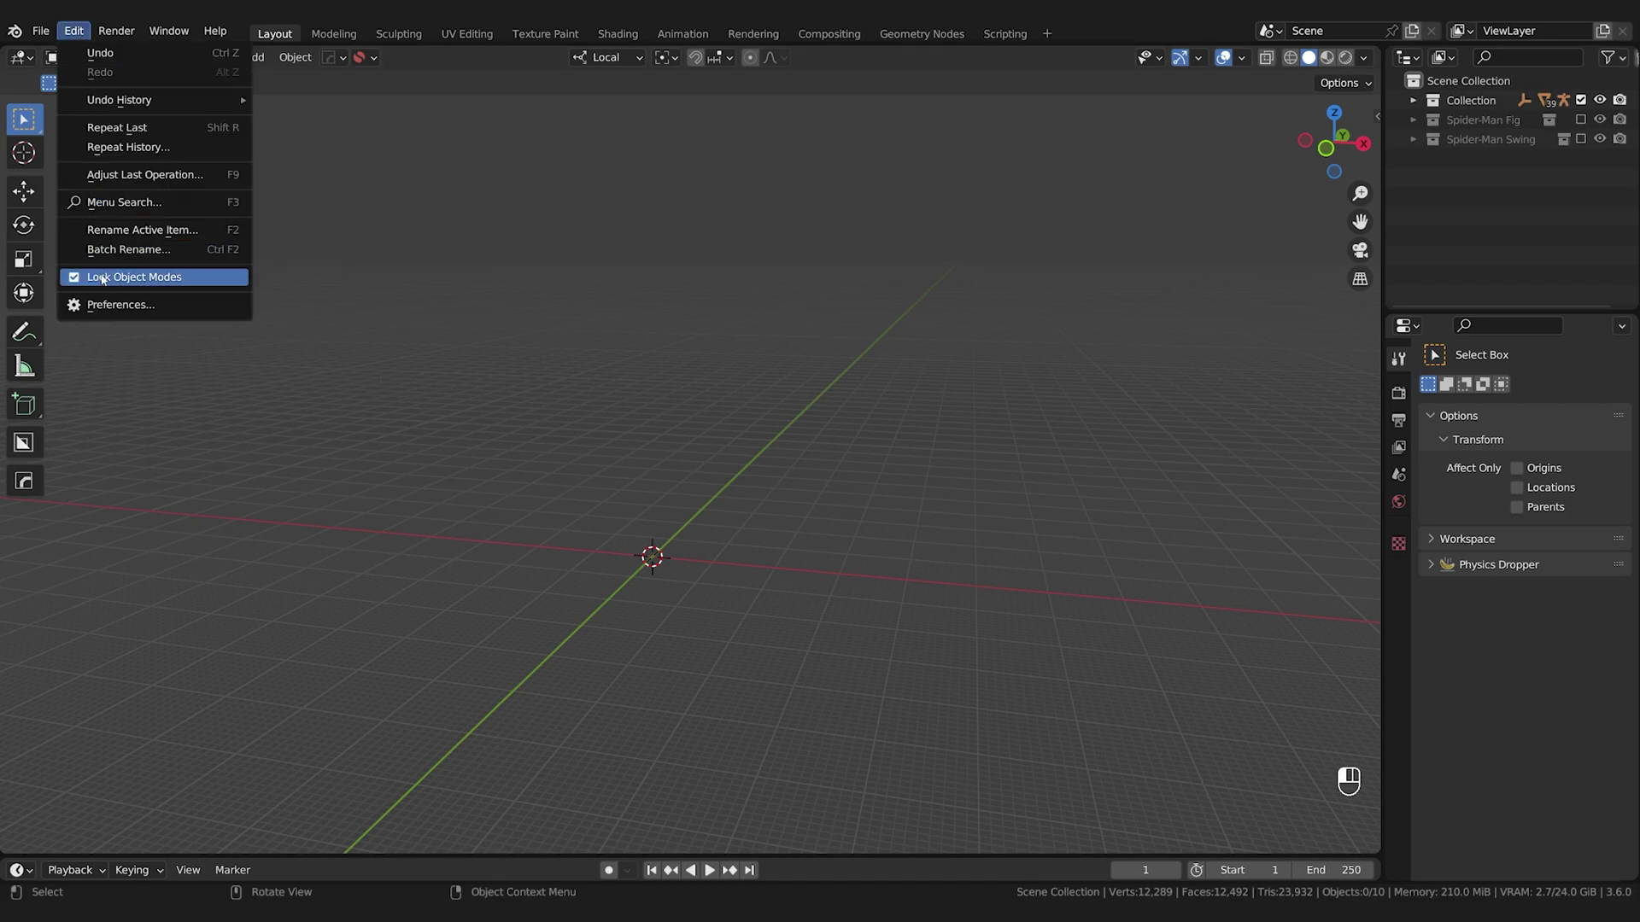
pyautogui.click(103, 304)
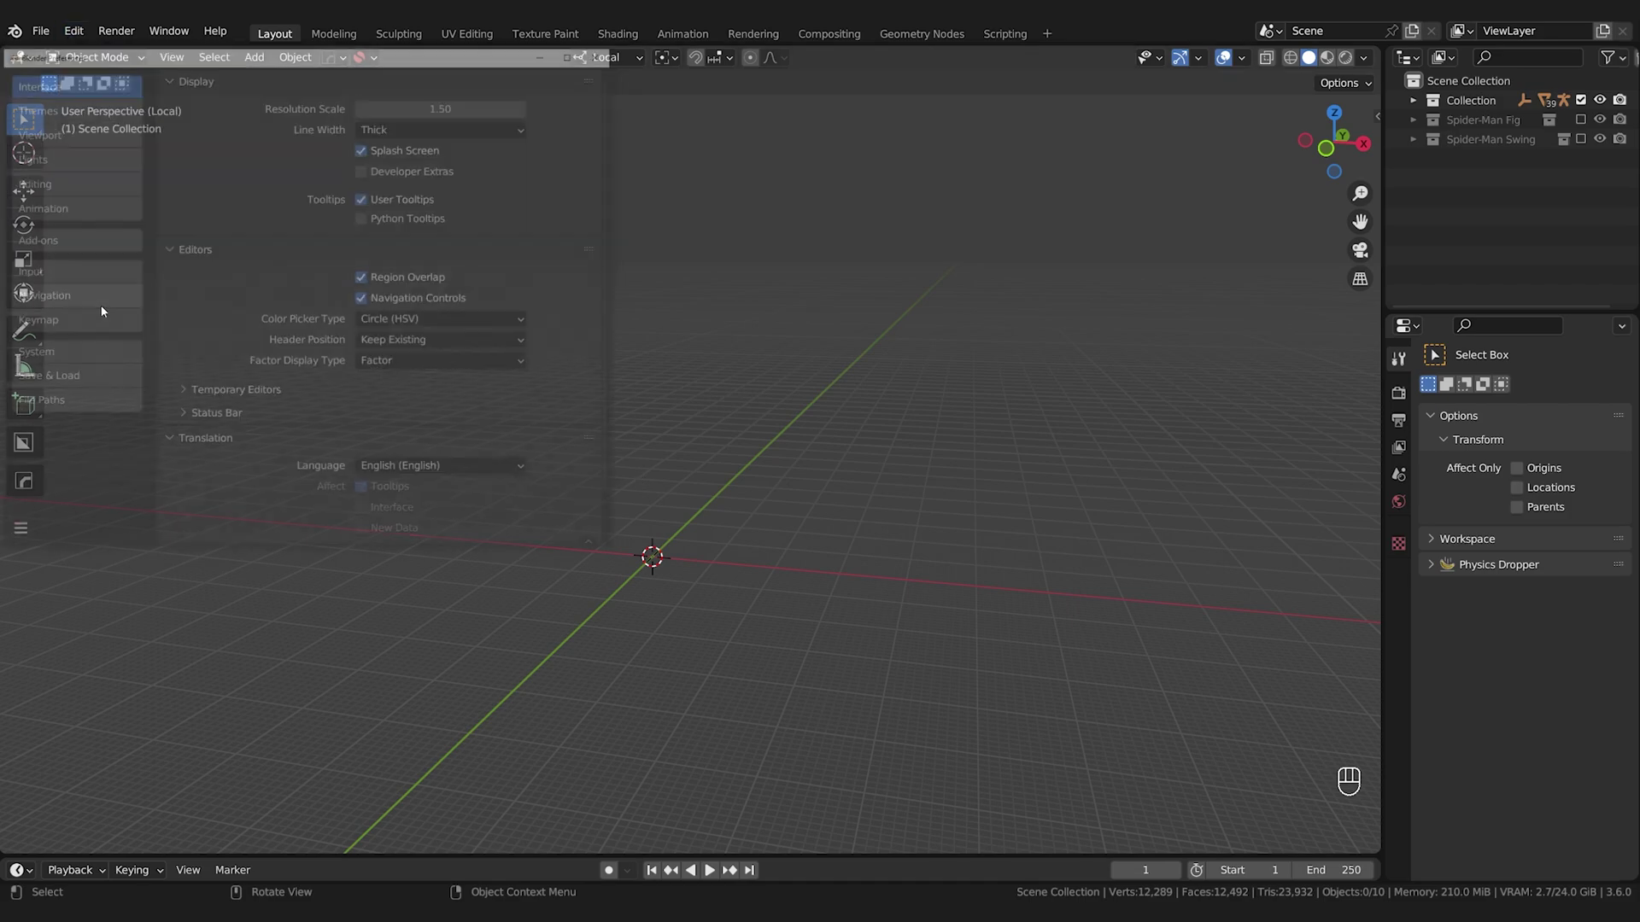
pyautogui.click(51, 241)
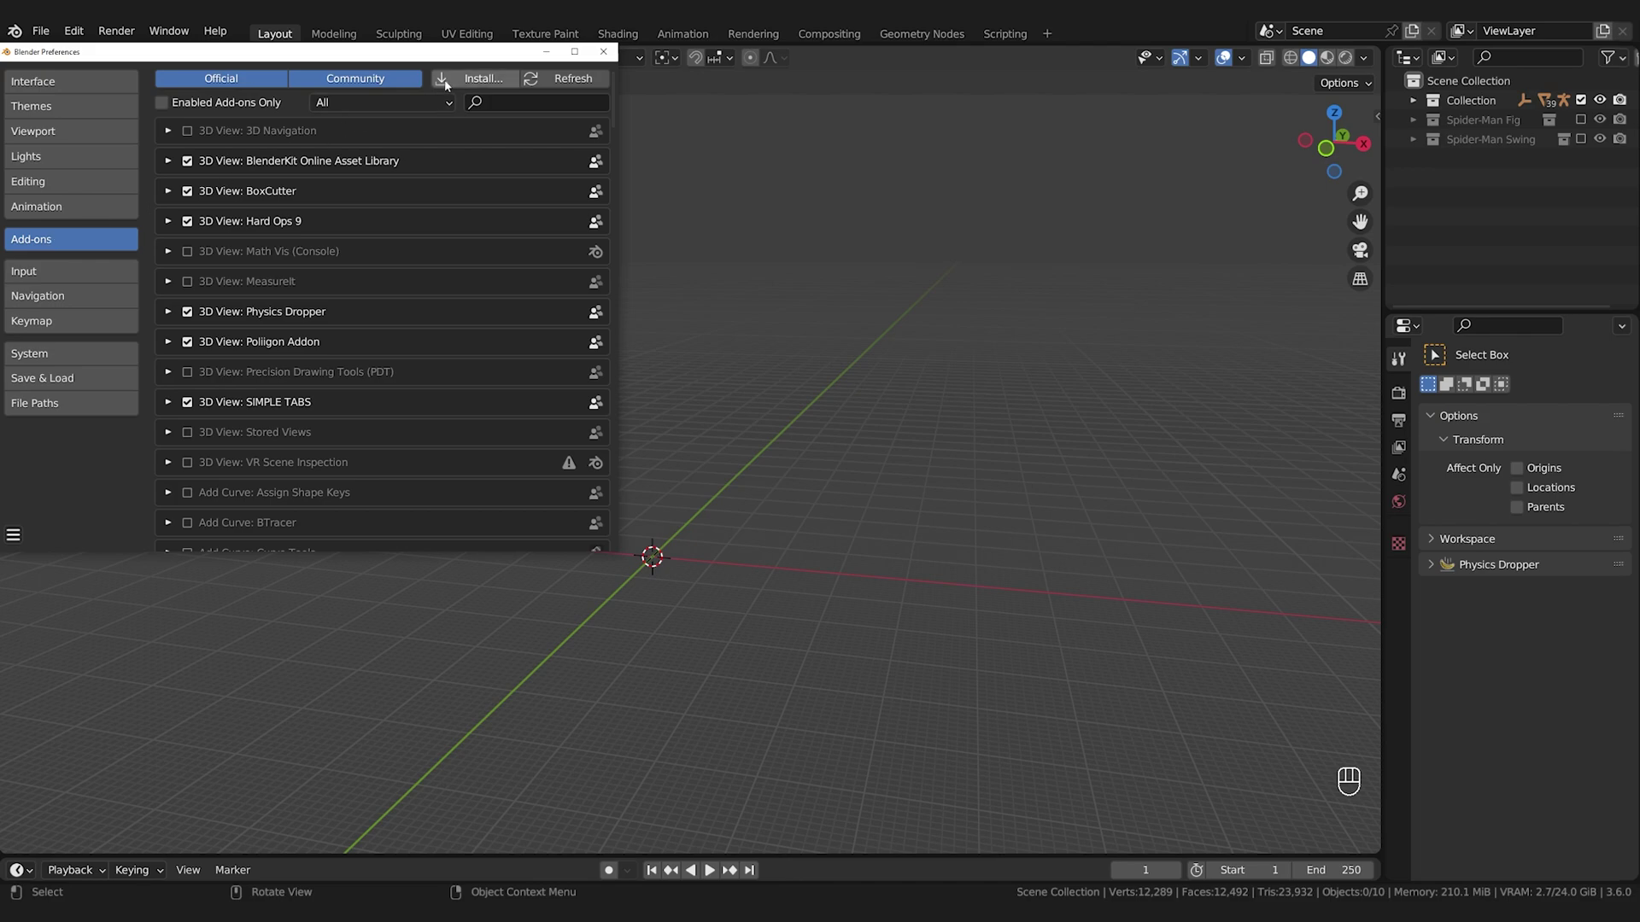
pyautogui.click(474, 78)
pyautogui.click(357, 101)
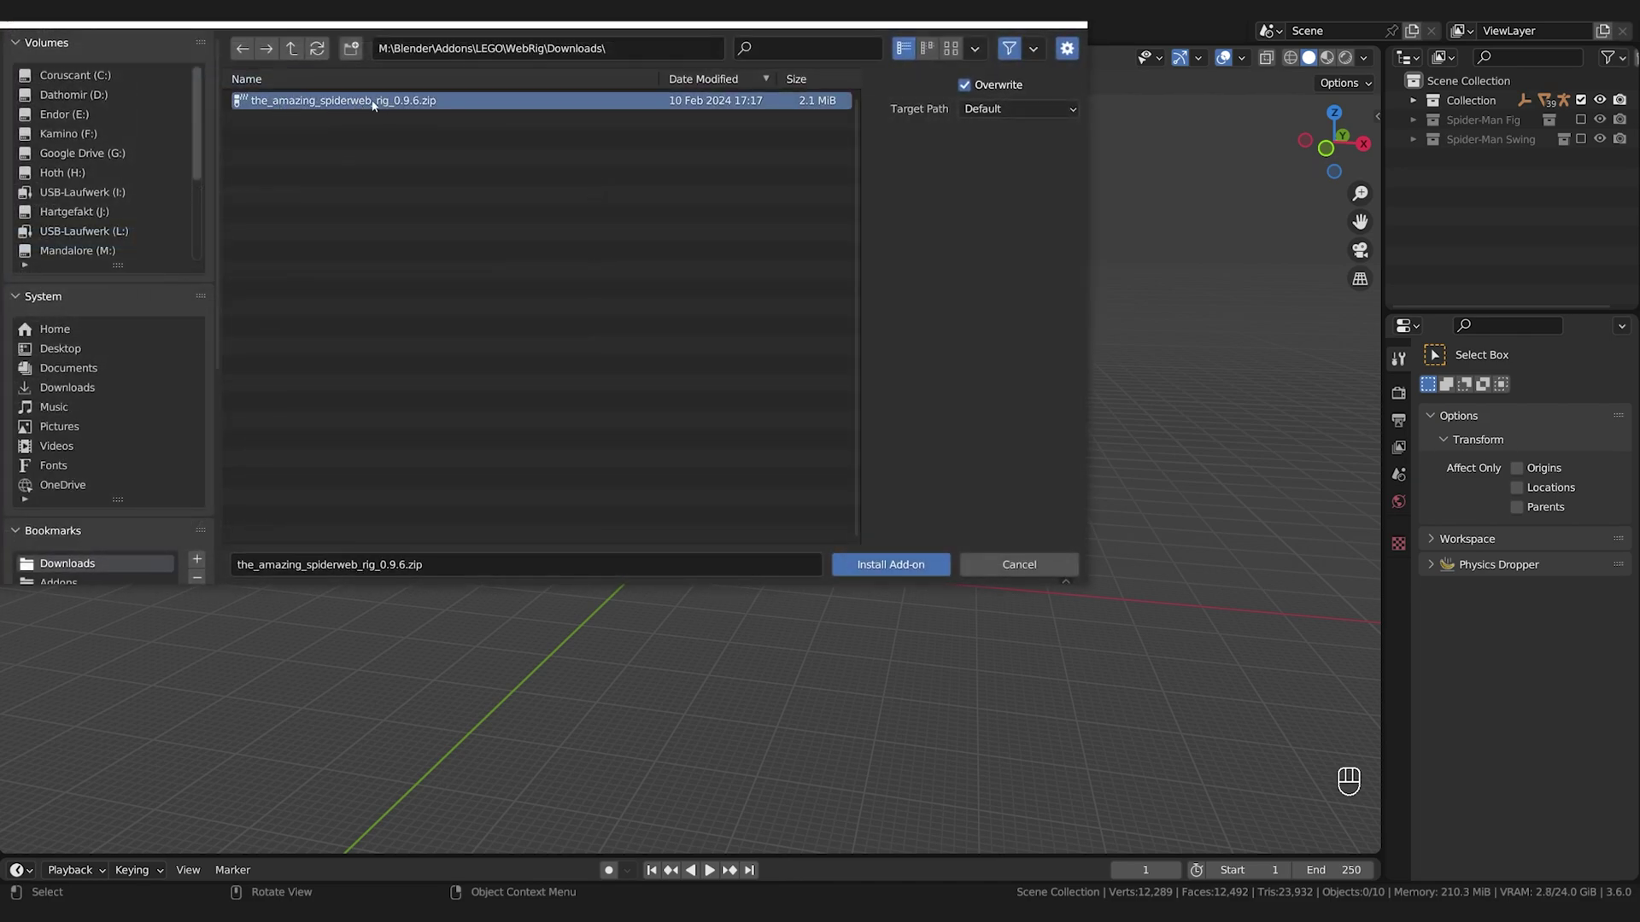
pyautogui.click(869, 566)
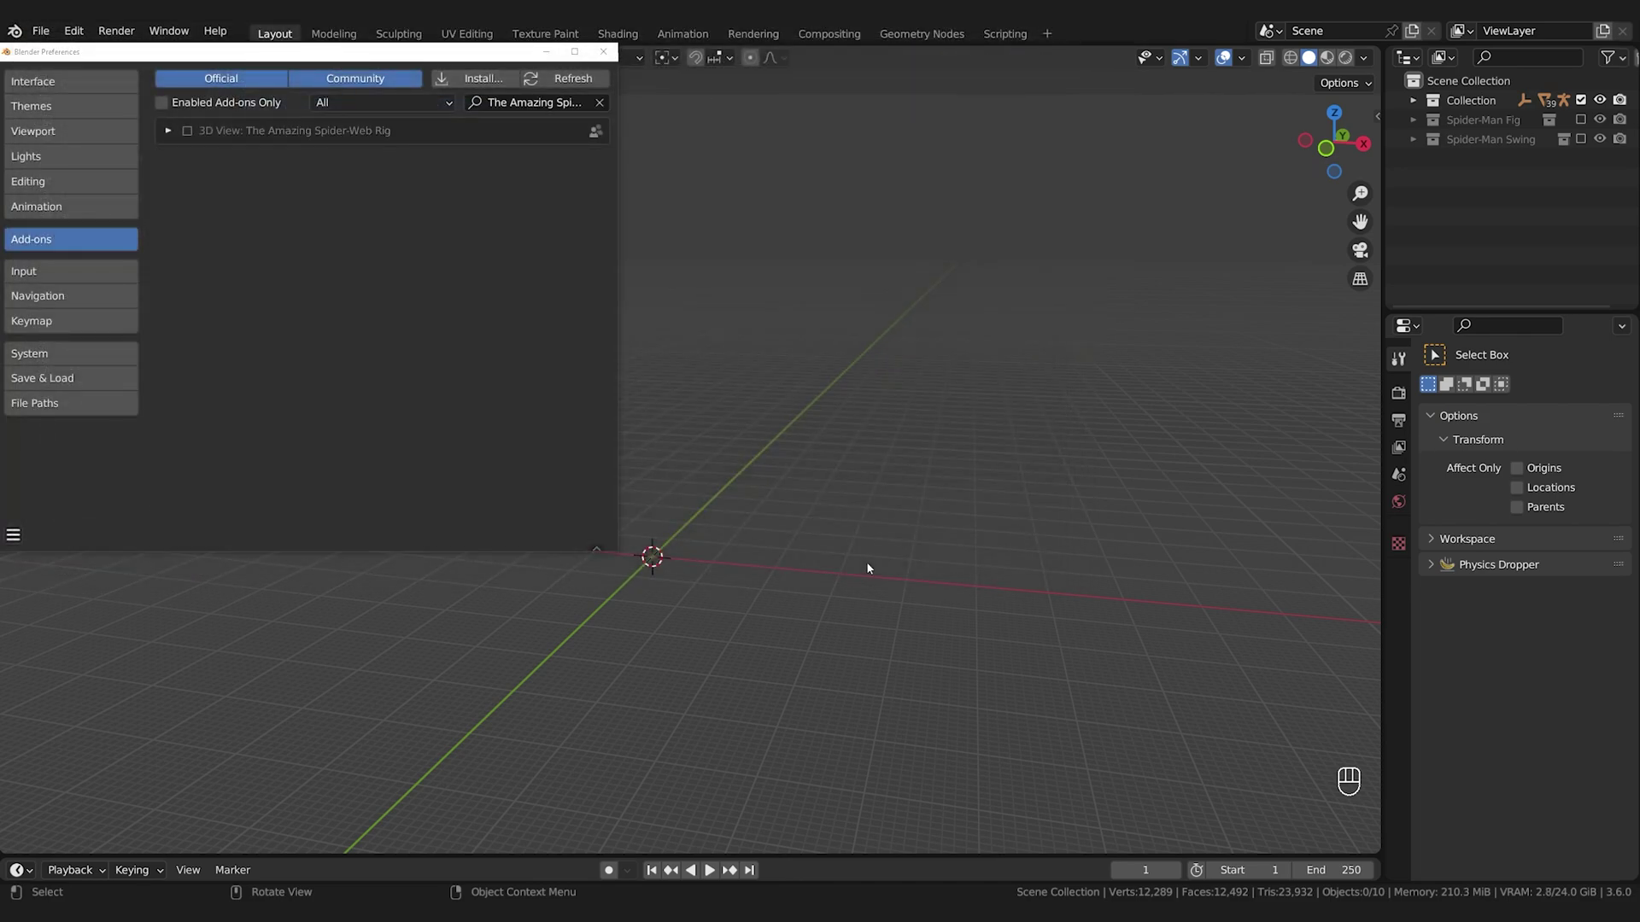
# Expand and enable The Amazing Spider-Web Rig add-on and close the preferences.
pyautogui.click(169, 130)
pyautogui.click(187, 130)
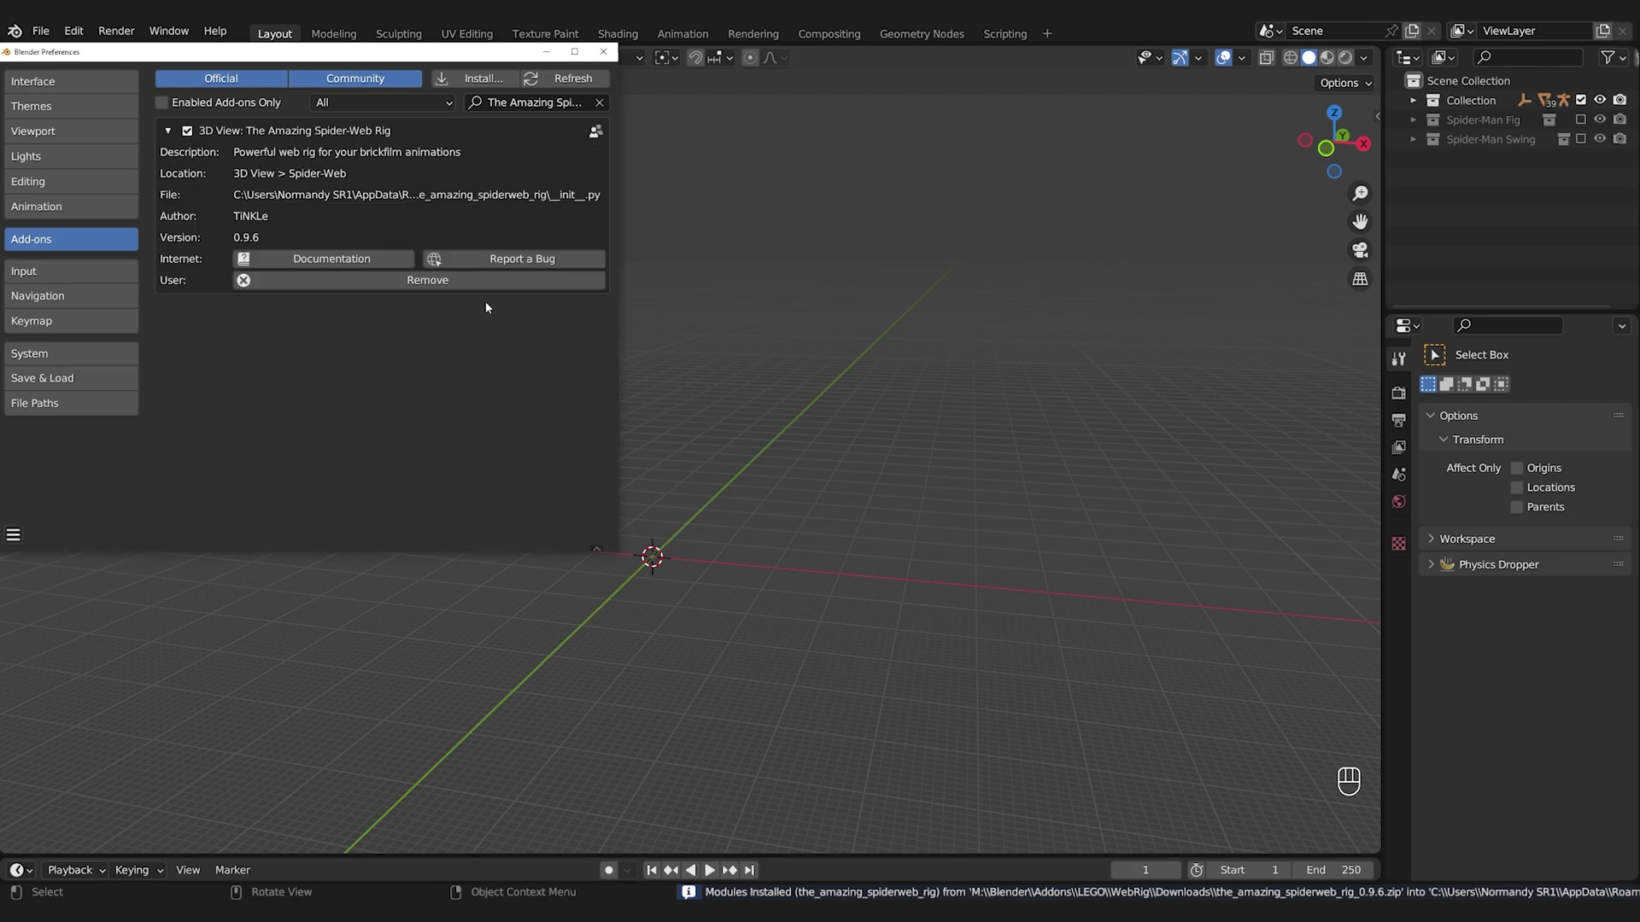
pyautogui.click(604, 51)
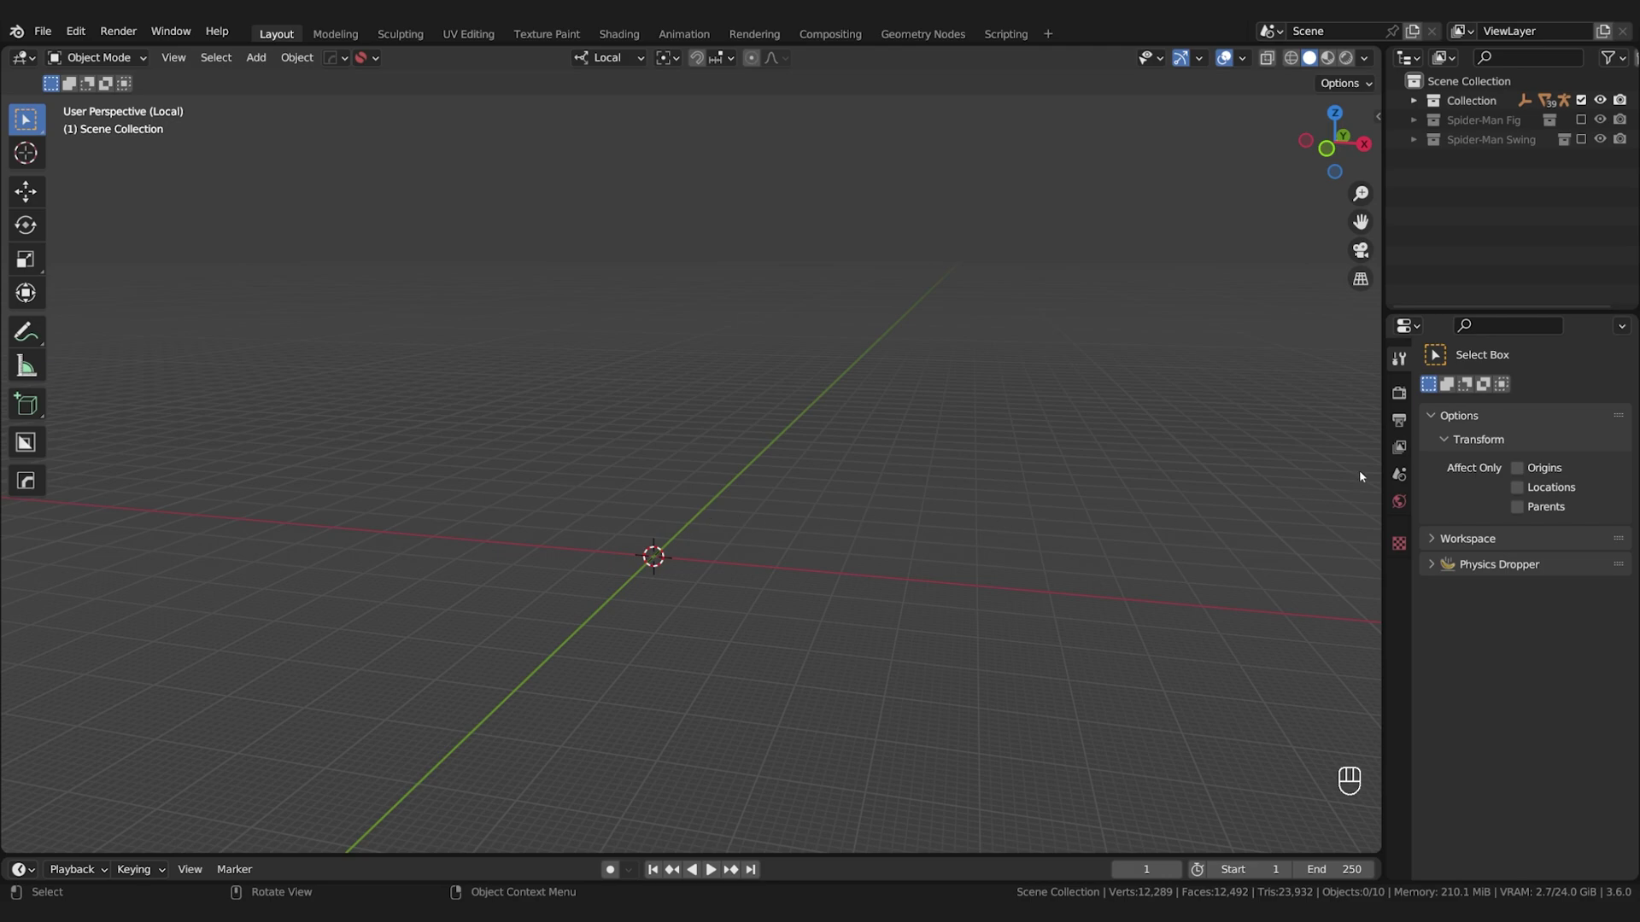
# Show the Spider-Web add-on's tools in the viewport and add a Web-Rig to the scene.
pyautogui.press('n')
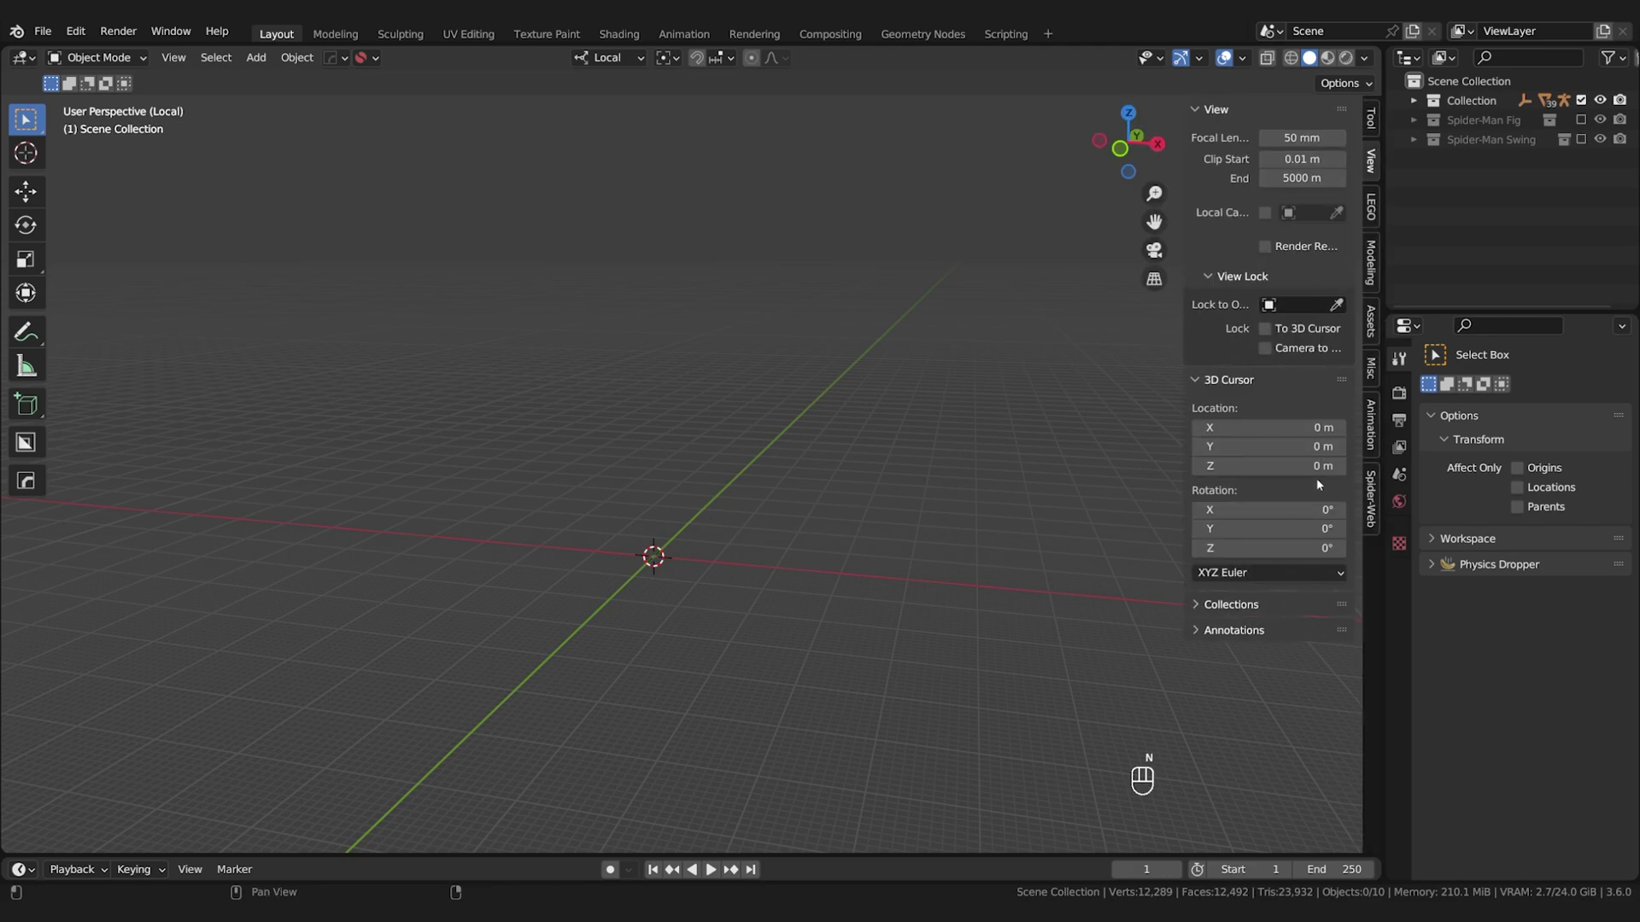
pyautogui.click(1370, 495)
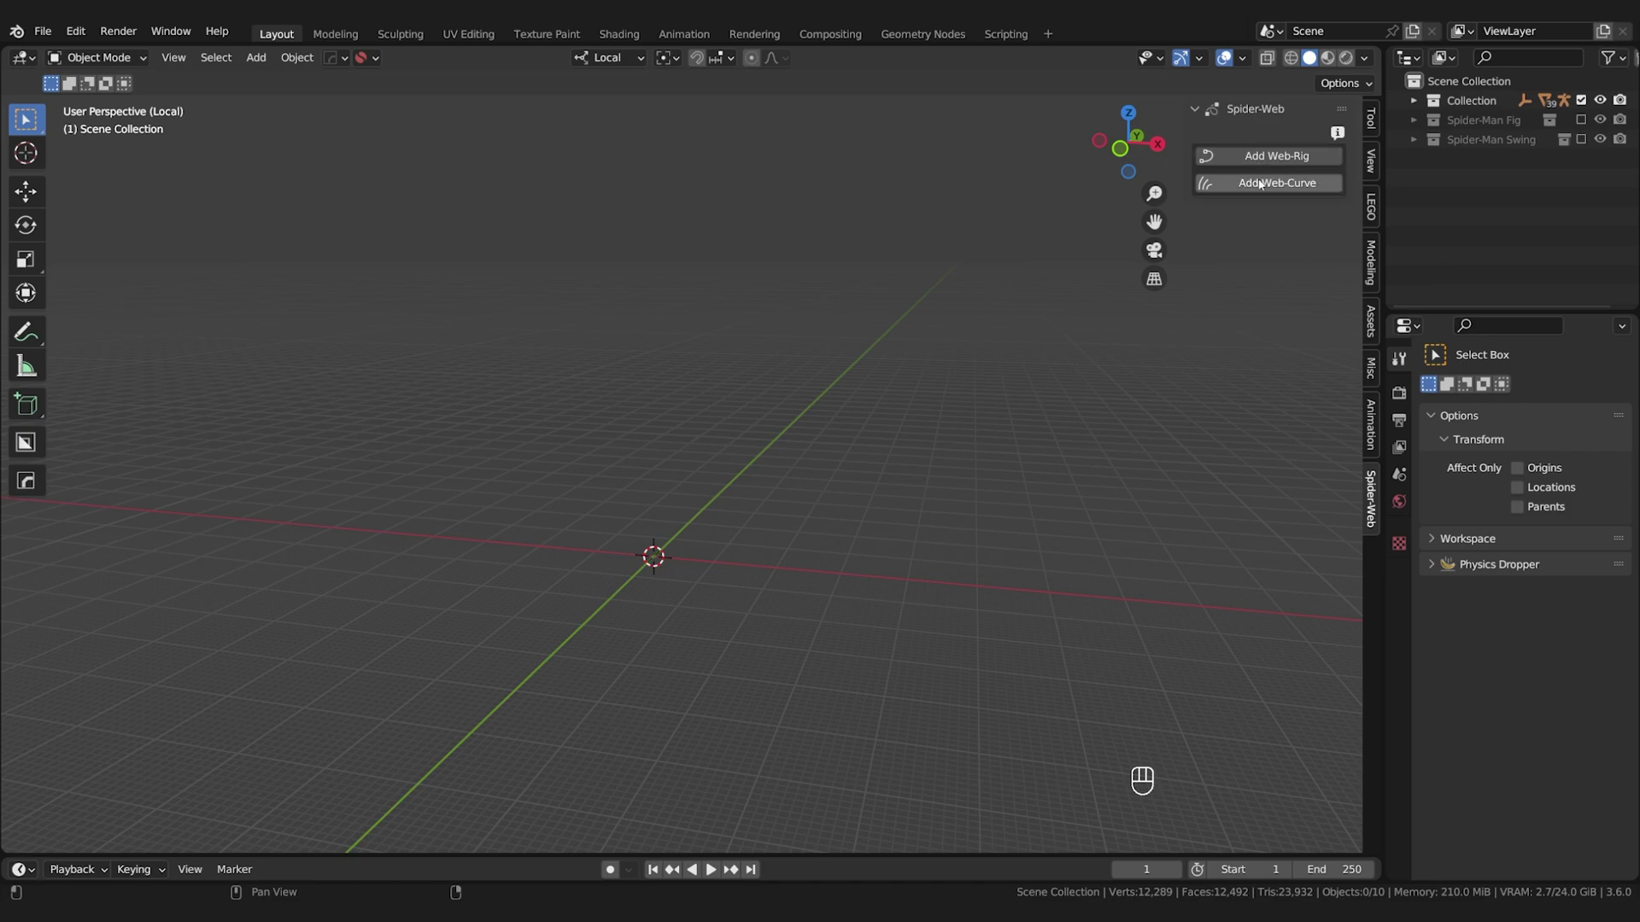
pyautogui.click(1285, 157)
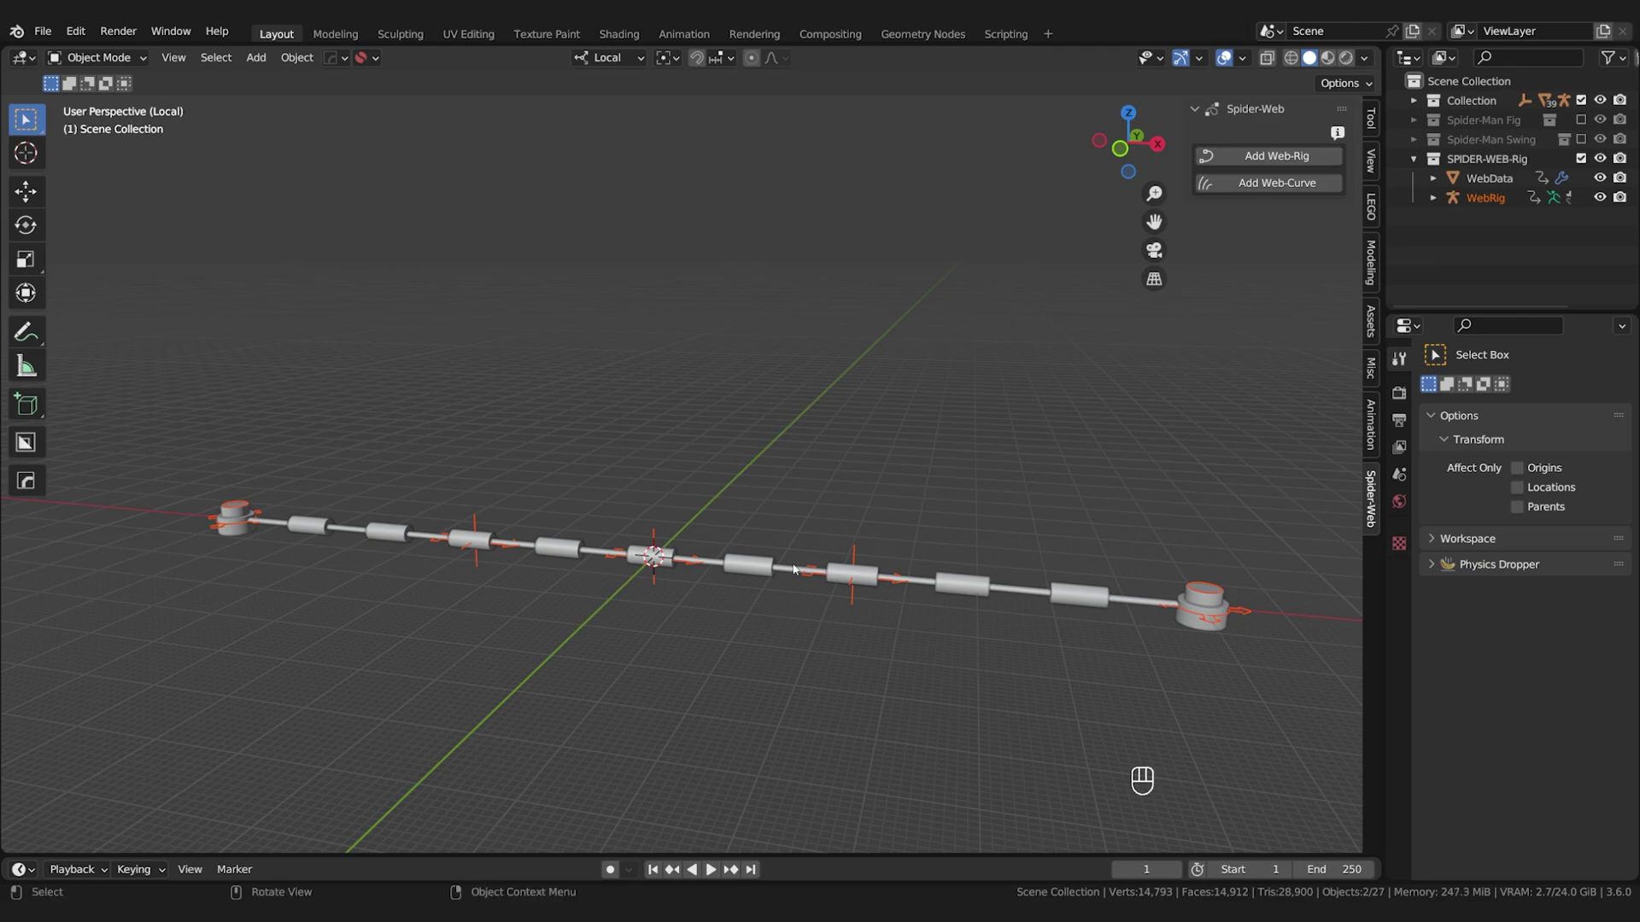
# Select the WebRig armature and switch it to Pose Mode.
pyautogui.click(1486, 198)
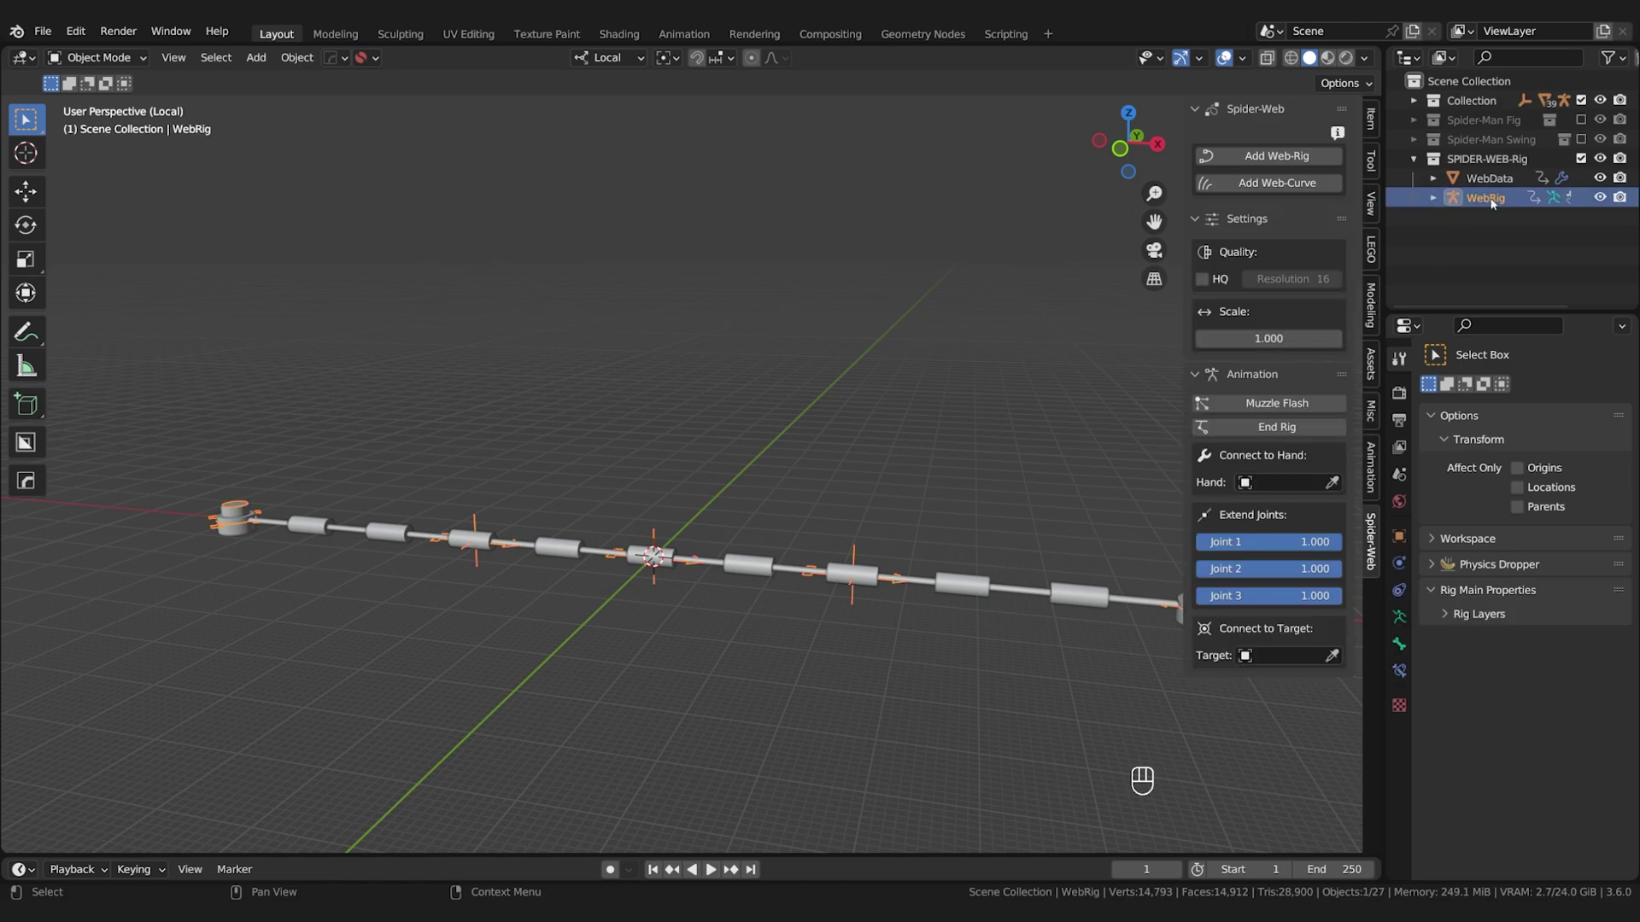
pyautogui.click(1005, 385)
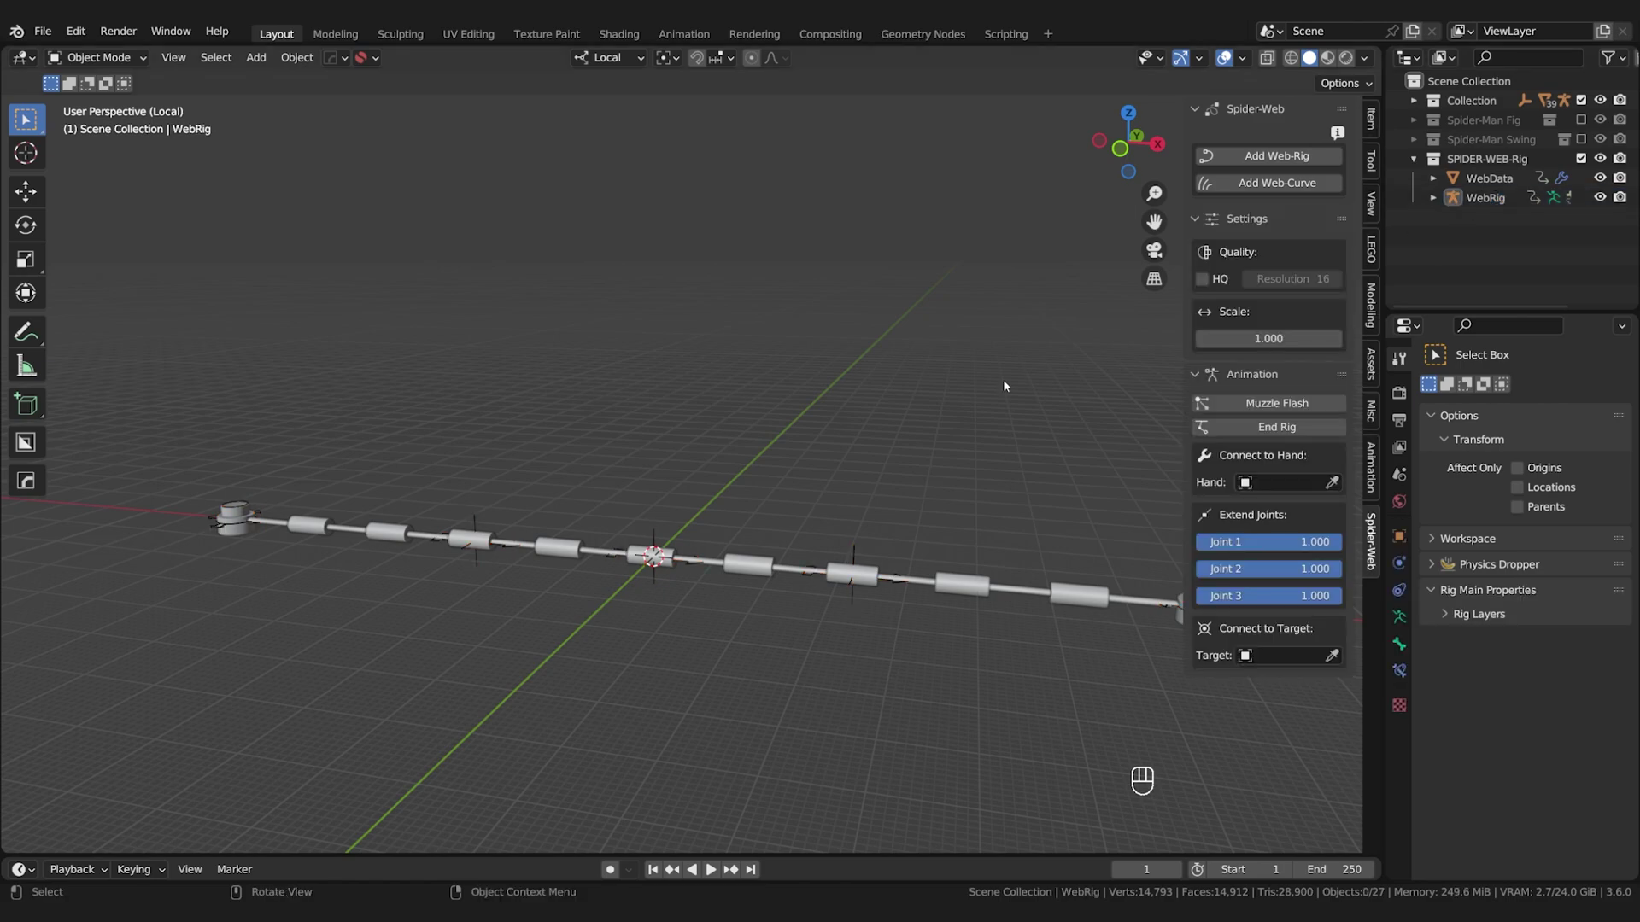
pyautogui.click(848, 584)
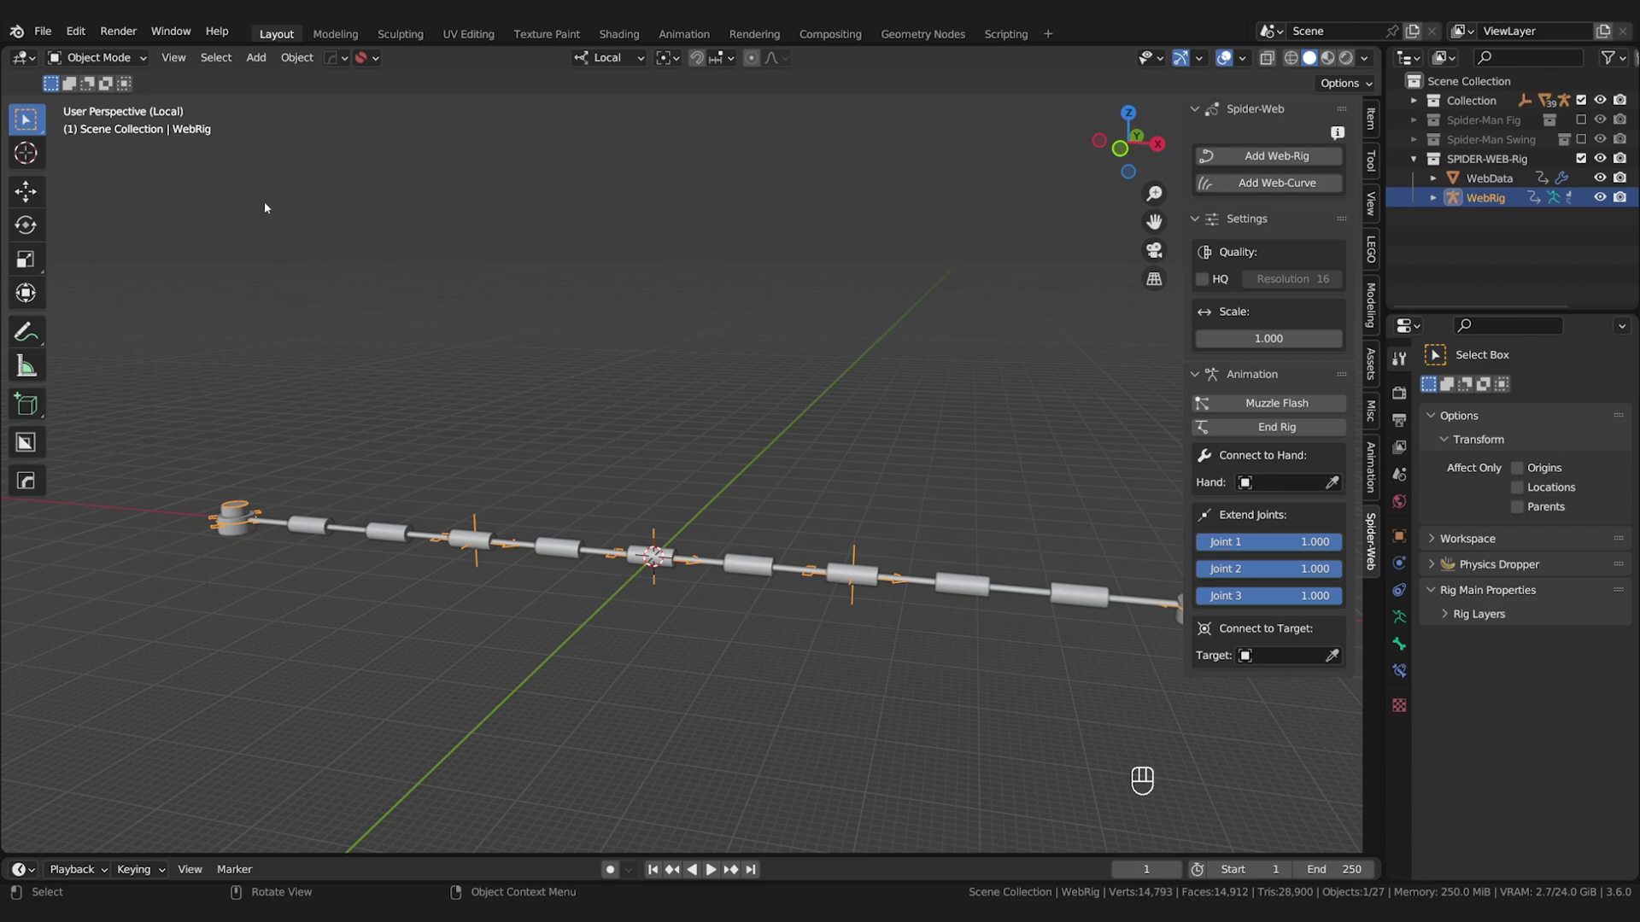
pyautogui.click(96, 57)
pyautogui.click(92, 117)
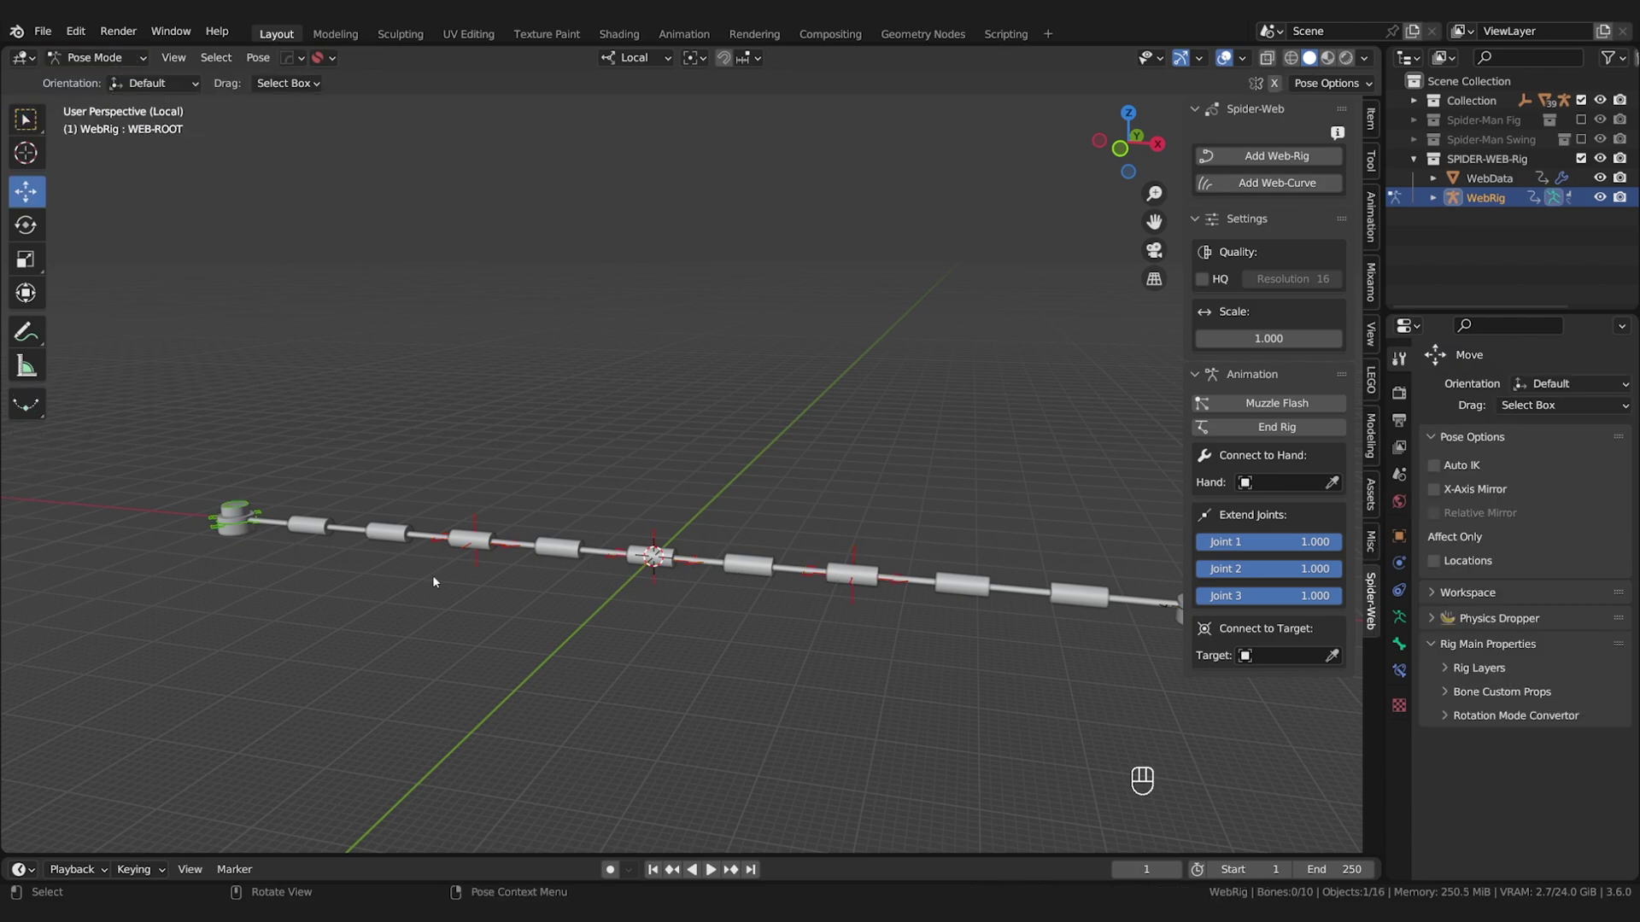
# Select the rig's end and curve controls in turn, and move the WEB-CURVE.003 control above the straight web line.
pyautogui.moveTo(438, 588); pyautogui.dragTo(486, 624, button='middle')
pyautogui.click(124, 533)
pyautogui.click(1114, 541)
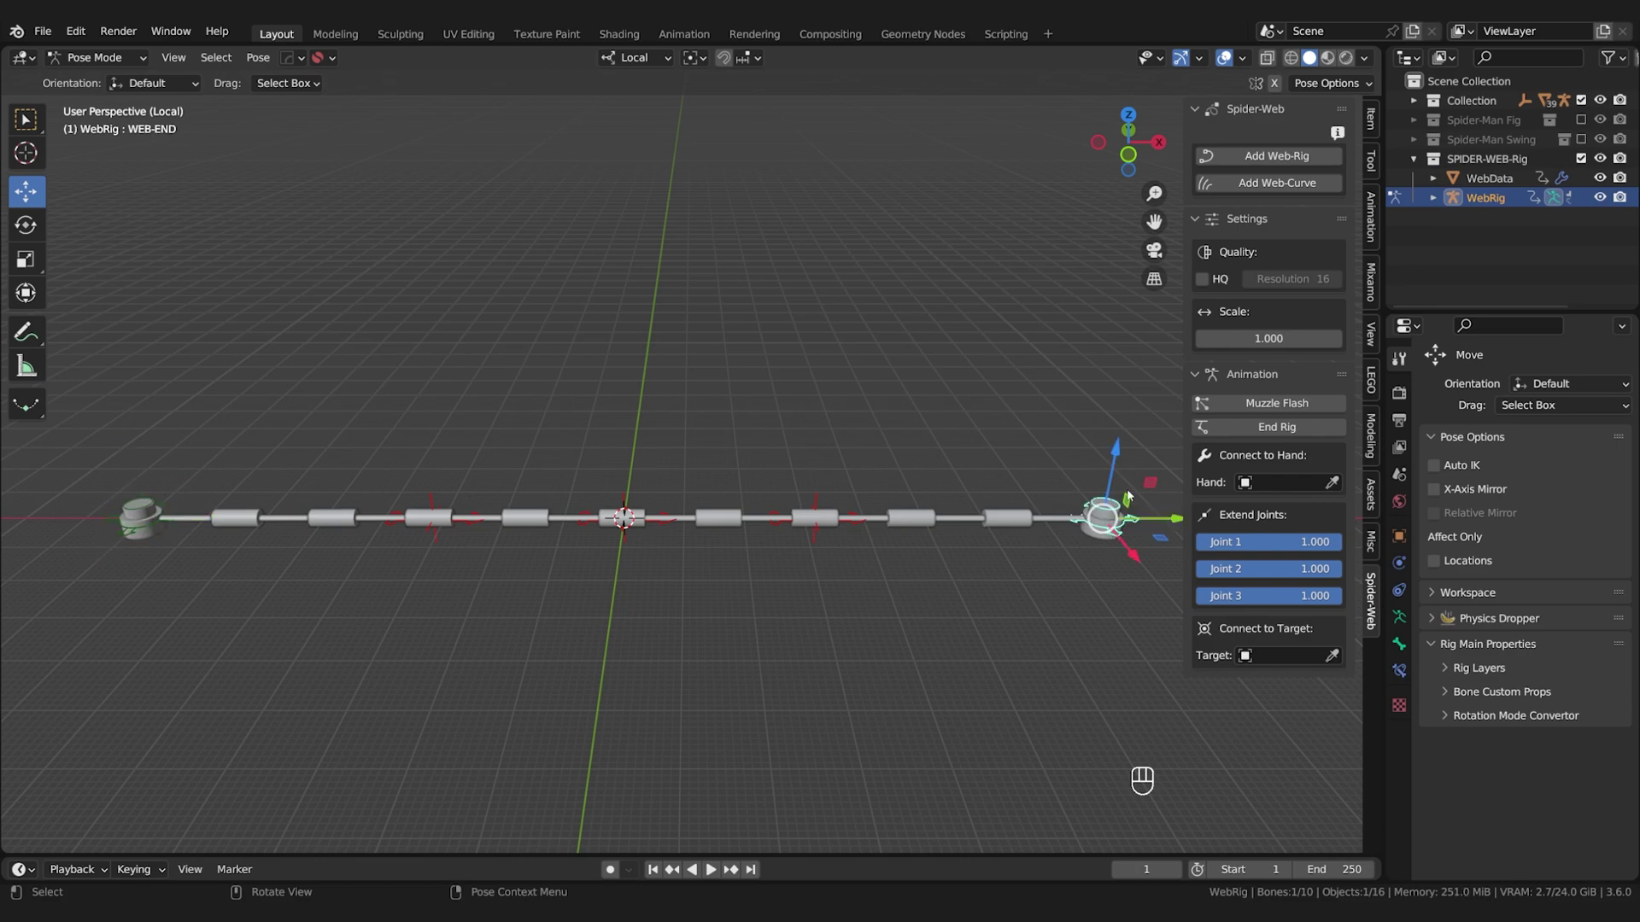
pyautogui.click(427, 530)
pyautogui.click(621, 519)
pyautogui.click(813, 518)
pyautogui.press('g')
pyautogui.click(833, 470)
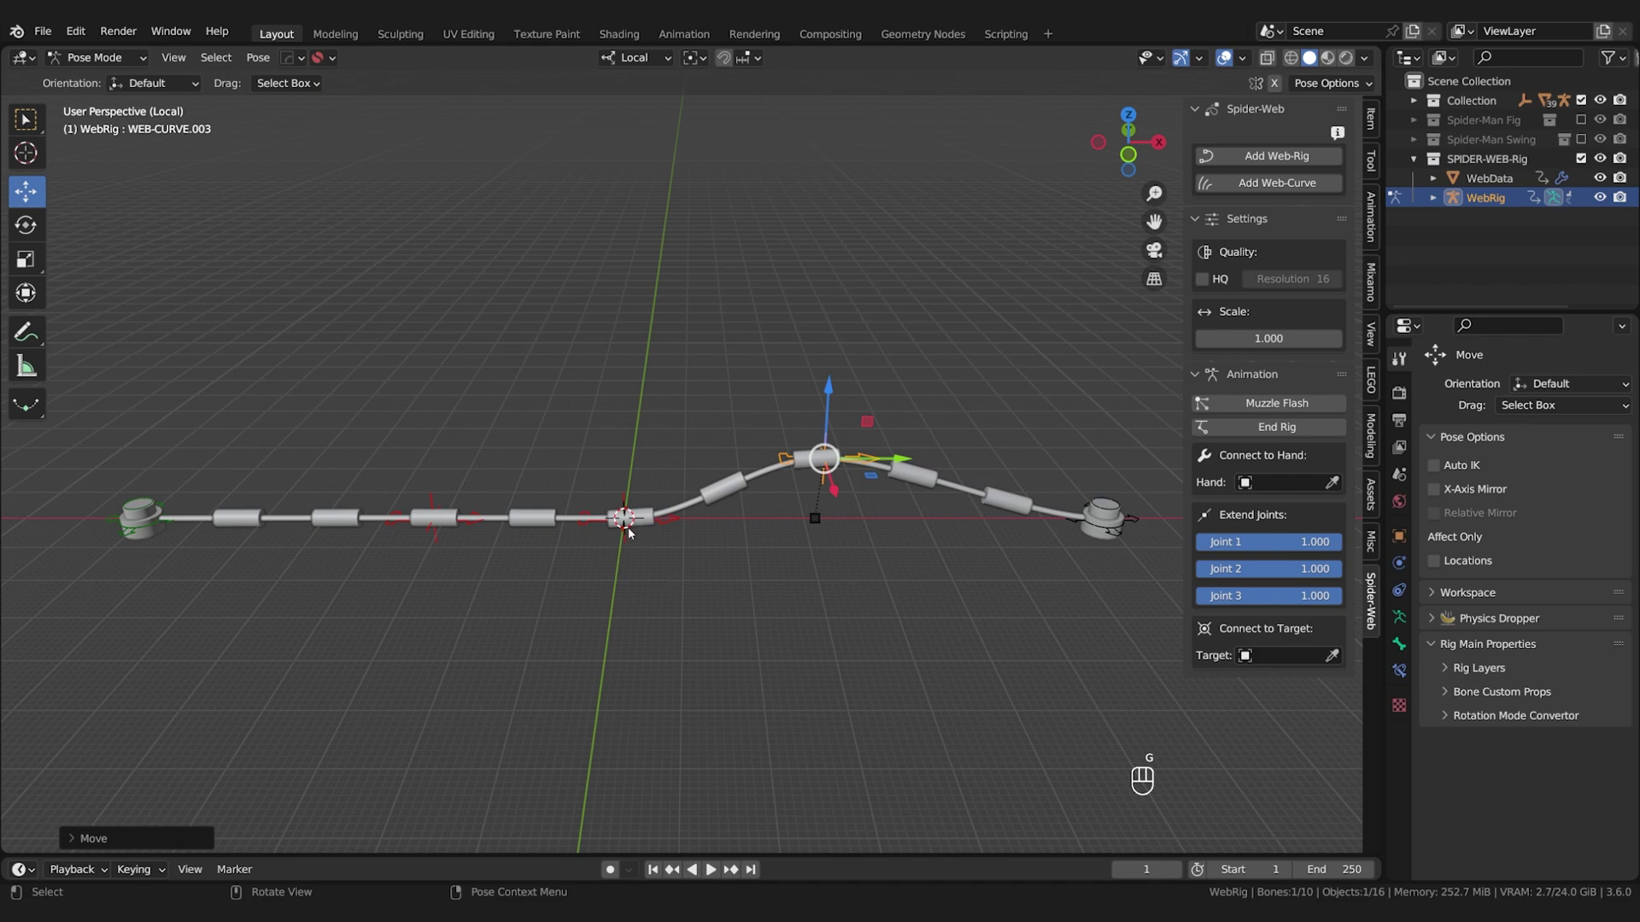
# Lower the middle curve control below the web line, and raise and rotate the WEB-CURVE.001 control.
pyautogui.click(625, 534)
pyautogui.moveTo(621, 549); pyautogui.dragTo(616, 612)
pyautogui.click(434, 525)
pyautogui.press('g')
pyautogui.click(434, 483)
pyautogui.press('r')
pyautogui.click(669, 584)
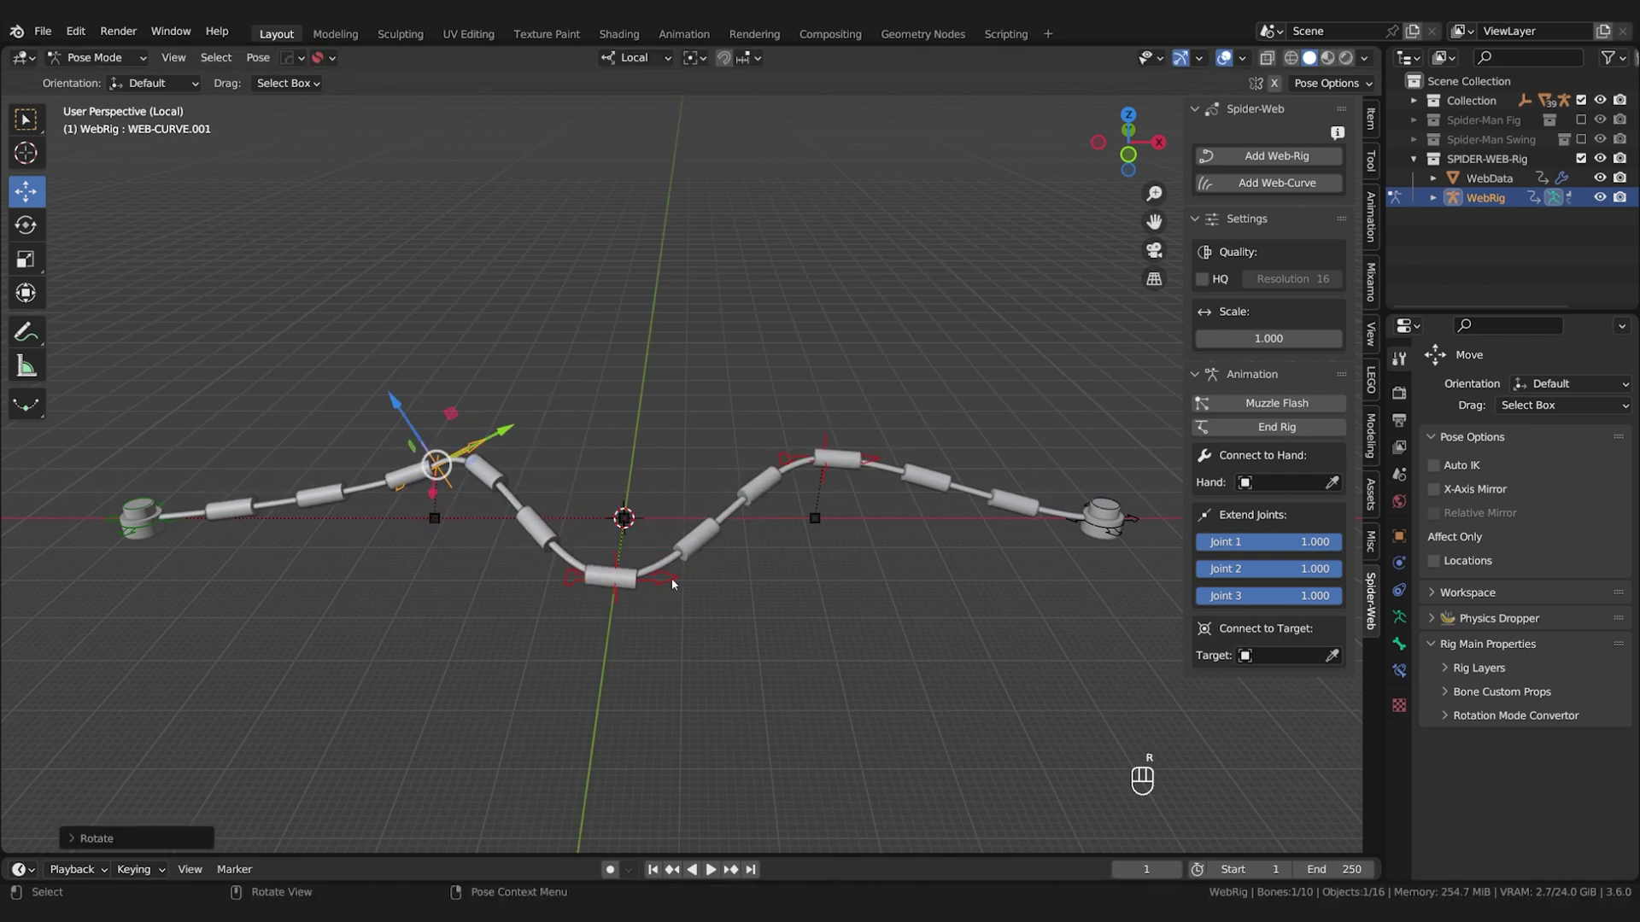
# Scale up the WEB-CURVE.002 control to widen the web's middle bend.
pyautogui.click(669, 584)
pyautogui.press('s')
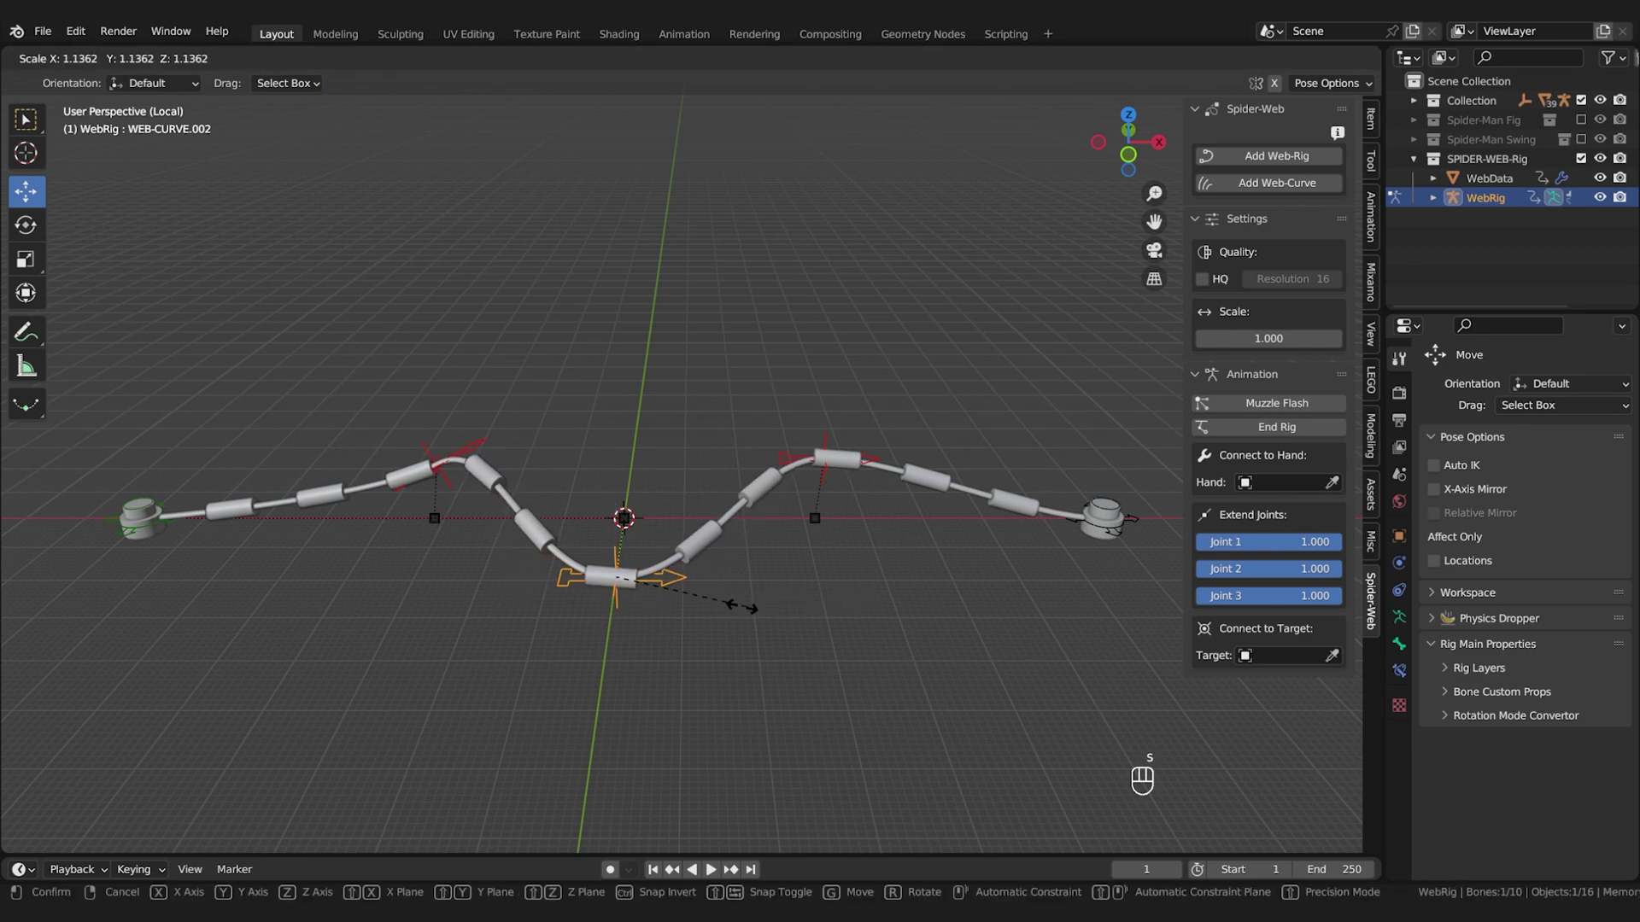
pyautogui.click(875, 603)
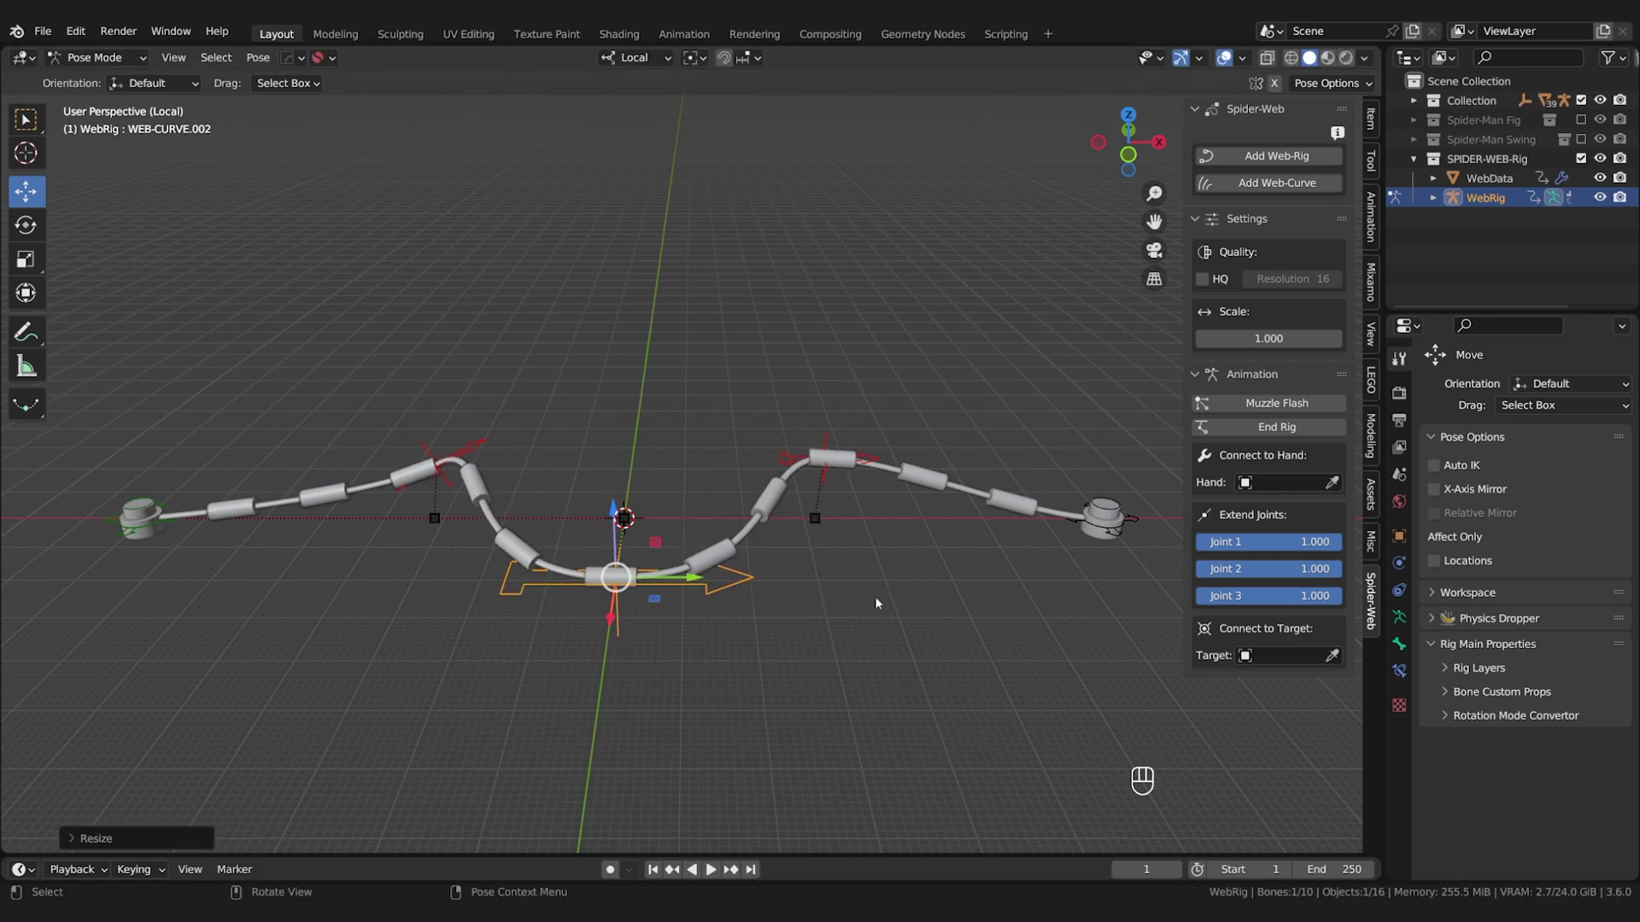
# Rotate the WEB-ROOT control so the web's start tilts, and scale that control up.
pyautogui.click(156, 494)
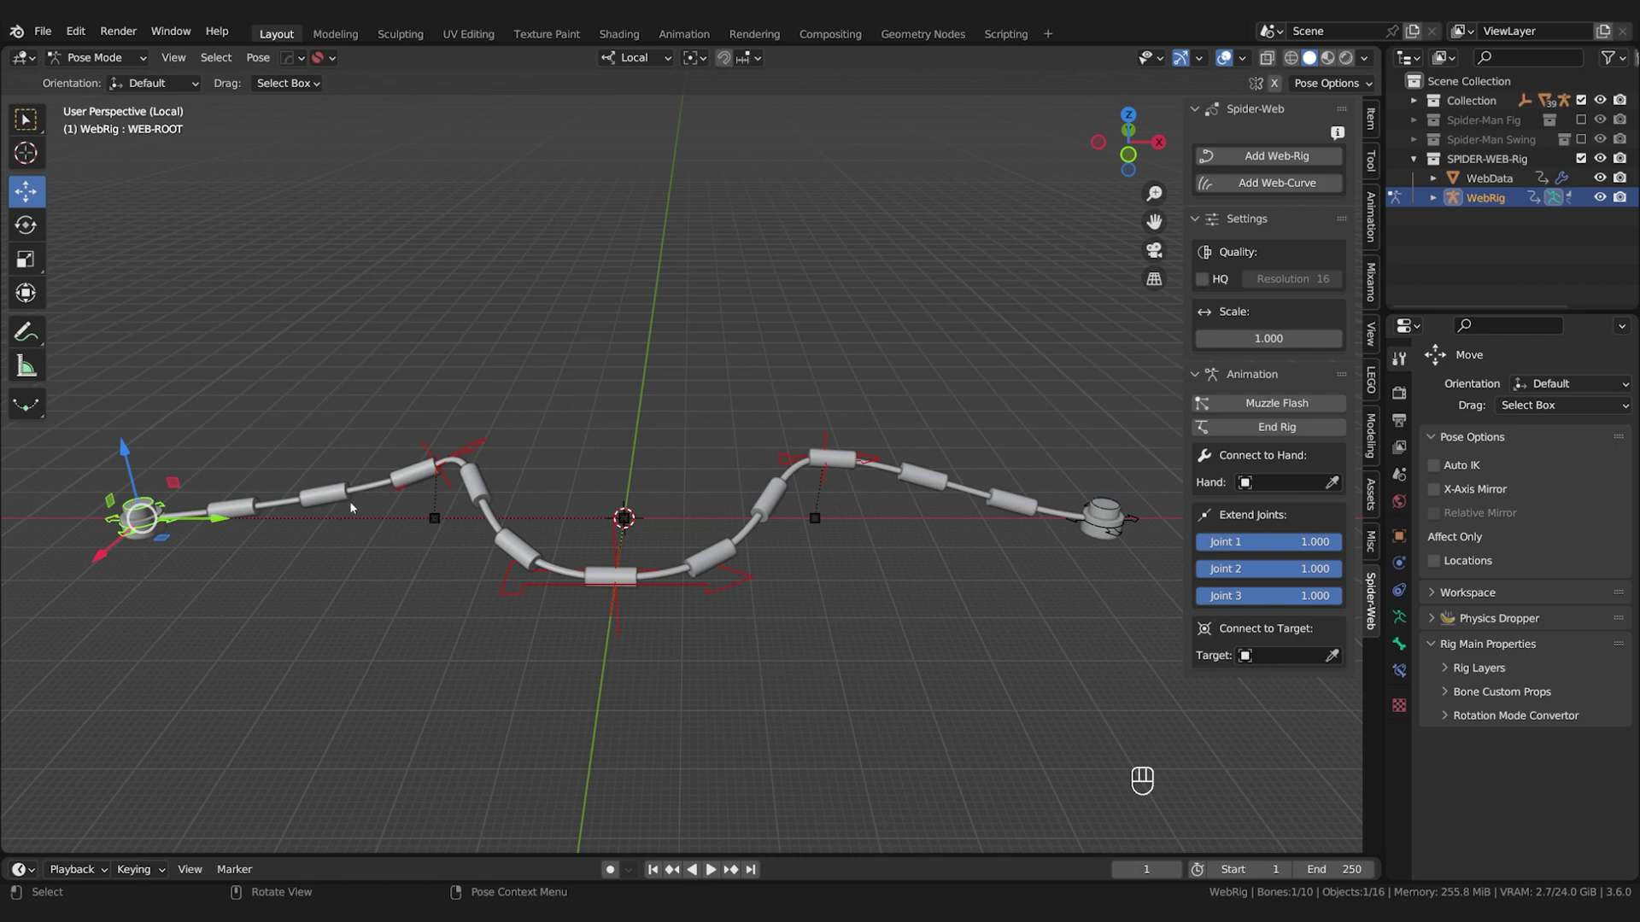
pyautogui.press('r')
pyautogui.click(270, 662)
pyautogui.scroll(5, 83, 564)
pyautogui.moveTo(234, 512); pyautogui.dragTo(282, 564, button='middle')
pyautogui.press('s')
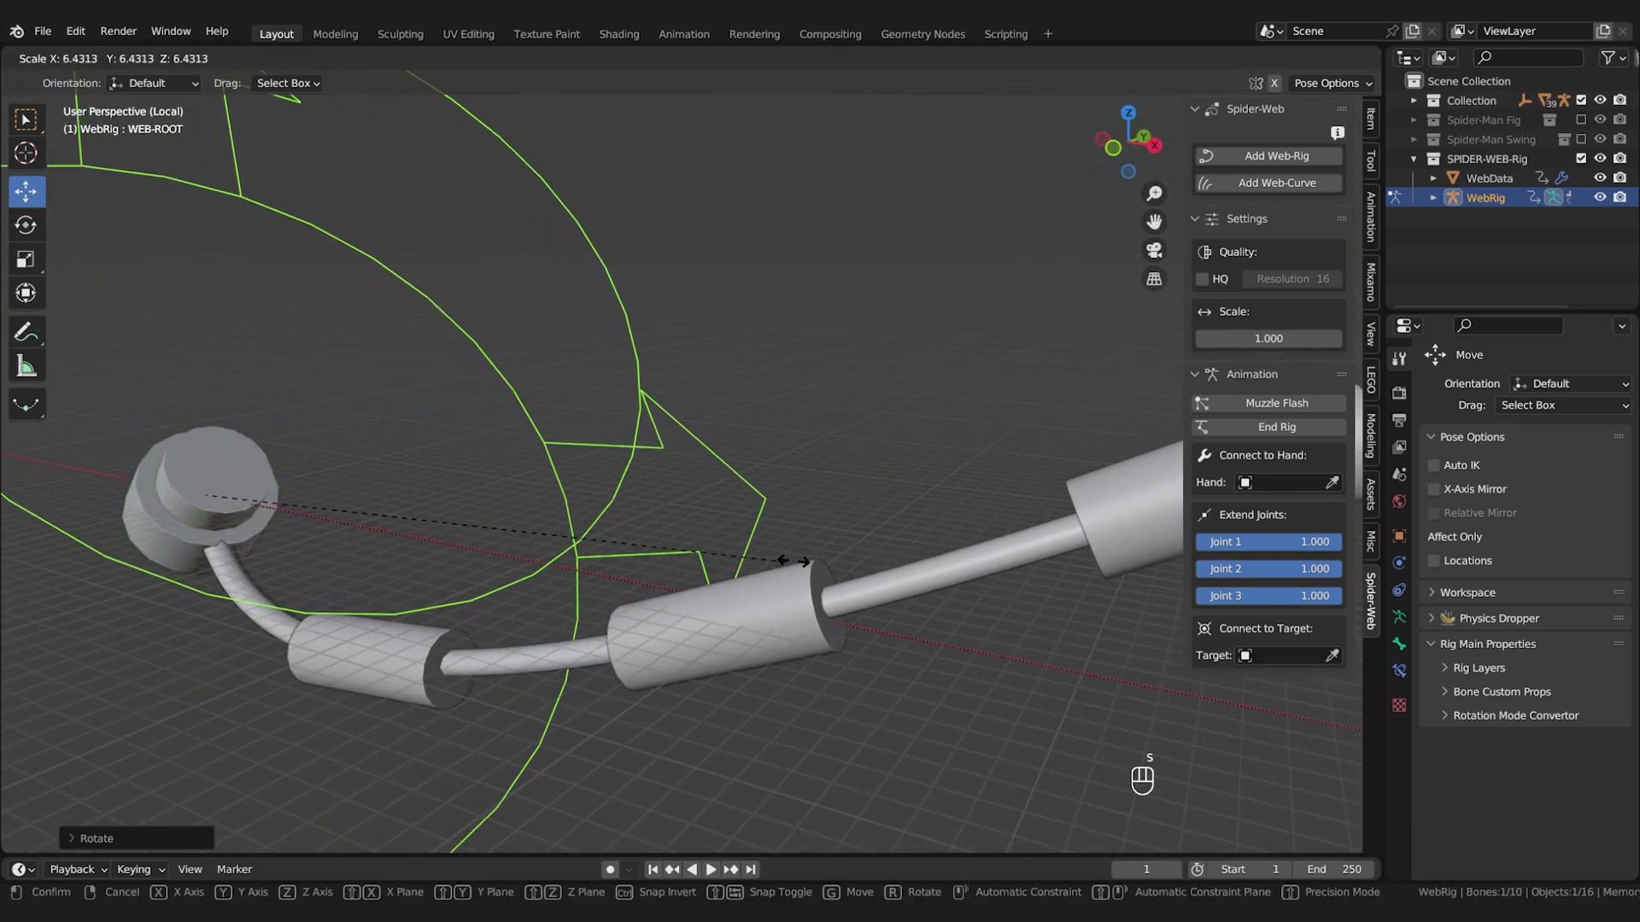
pyautogui.click(943, 534)
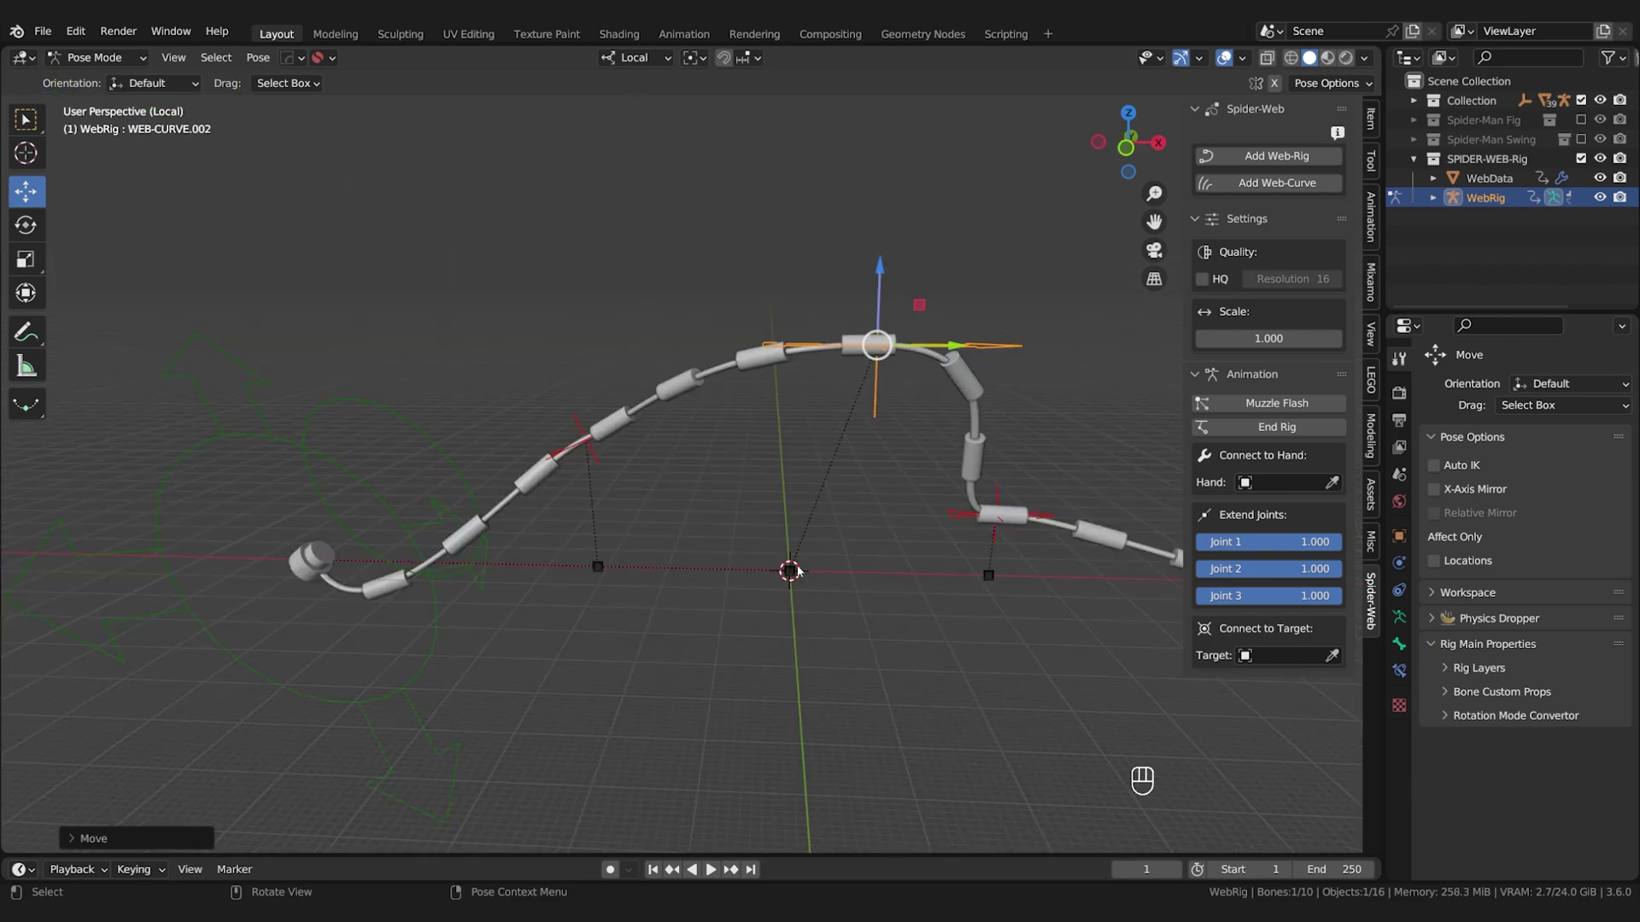
# Turn off Relationship Lines in the viewport overlays.
pyautogui.click(1243, 57)
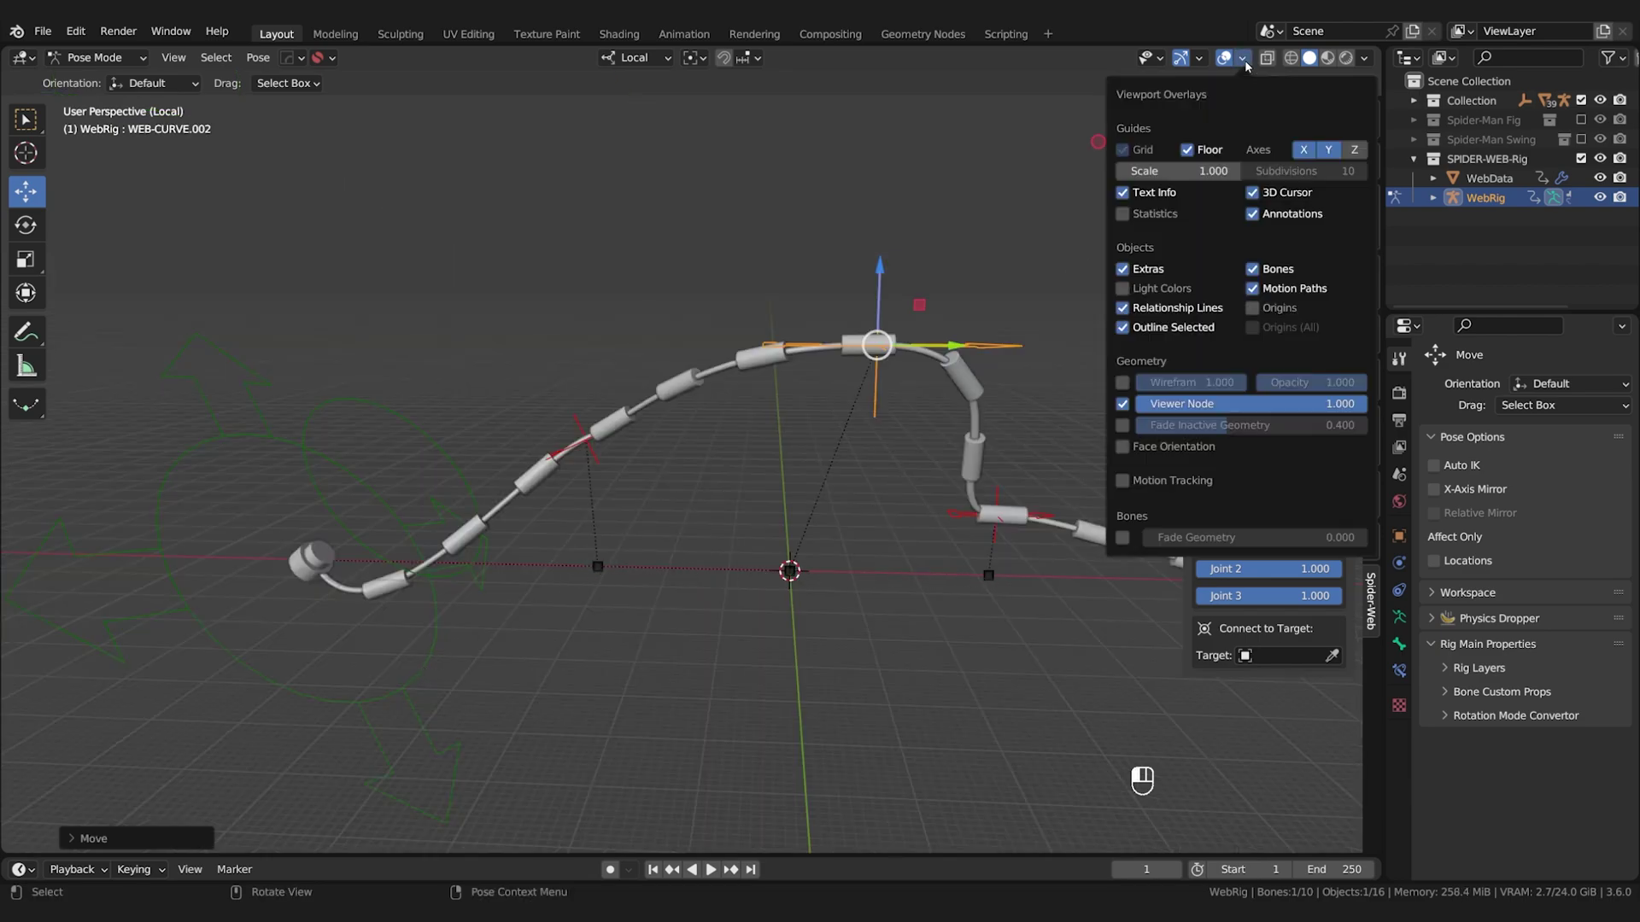
pyautogui.click(1122, 309)
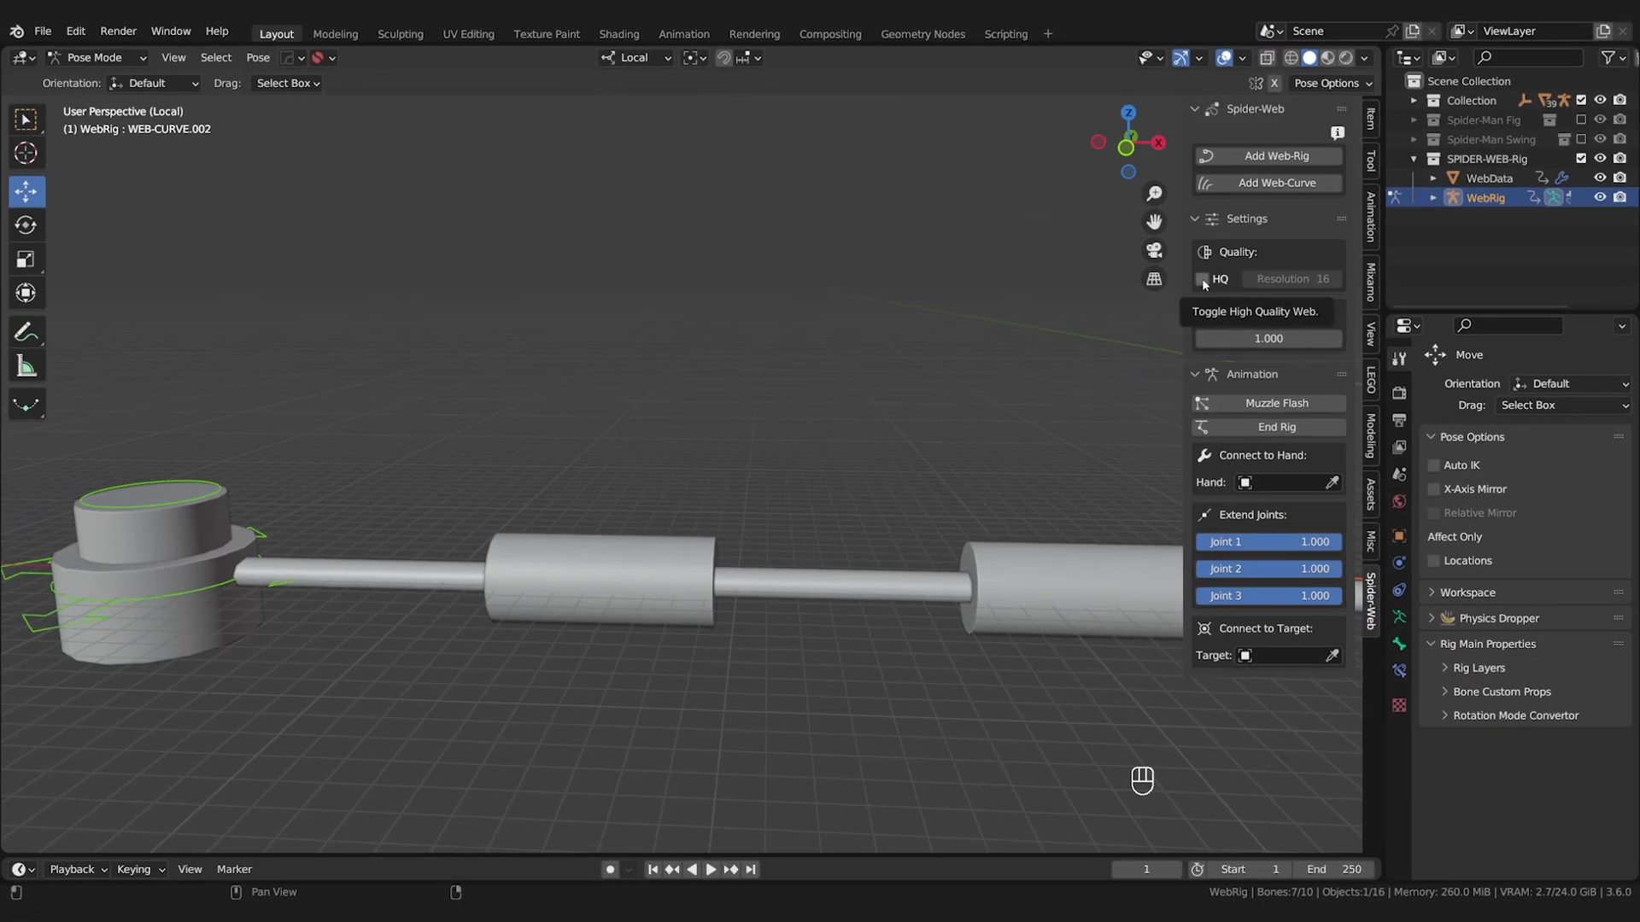
# Enable HQ quality for the web rig, toggling it off and on to compare the detail.
pyautogui.click(1203, 280)
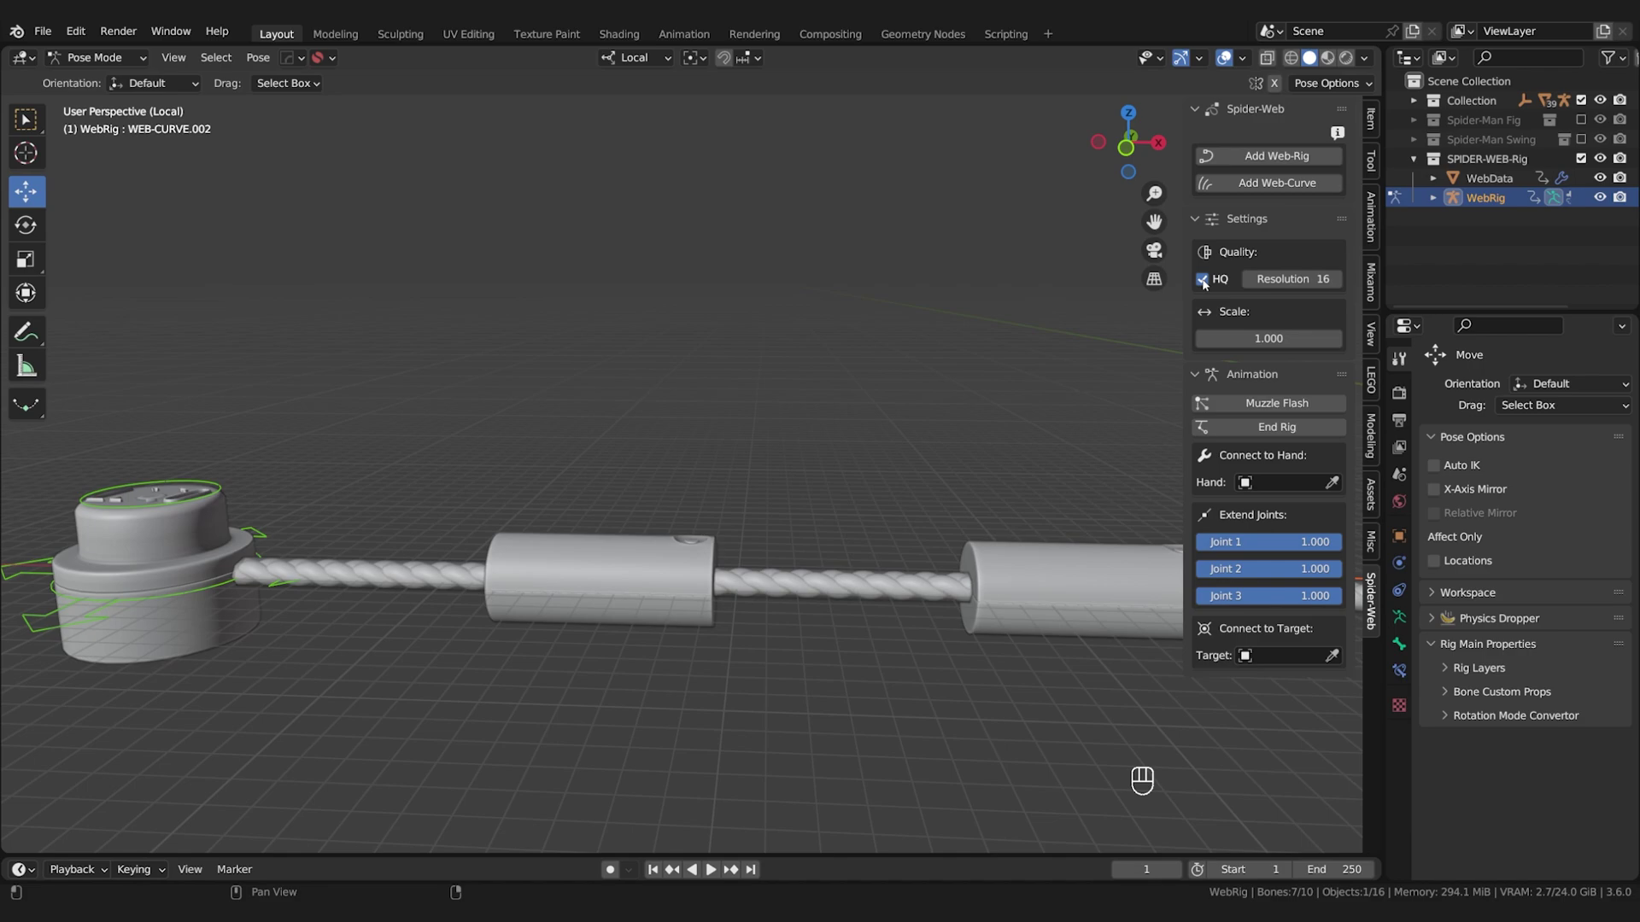
pyautogui.click(1202, 280)
pyautogui.click(1202, 281)
# Preview the high-quality web's braided string up close in rendered shading and return to solid shading.
pyautogui.press('z')
pyautogui.press('8')
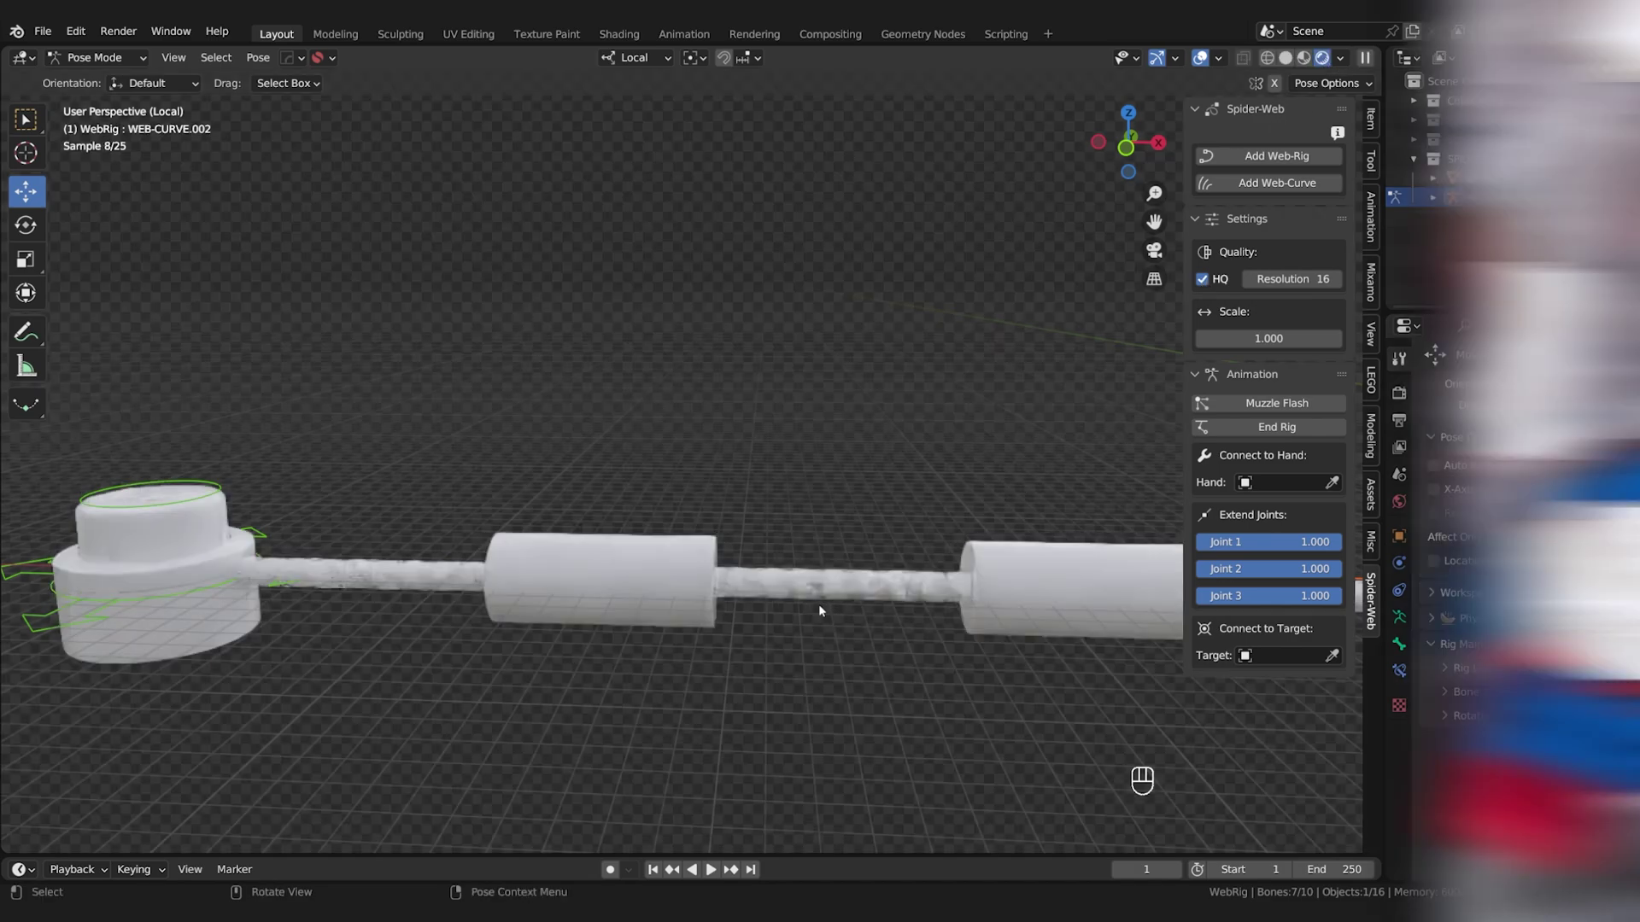
pyautogui.scroll(8, 838, 585)
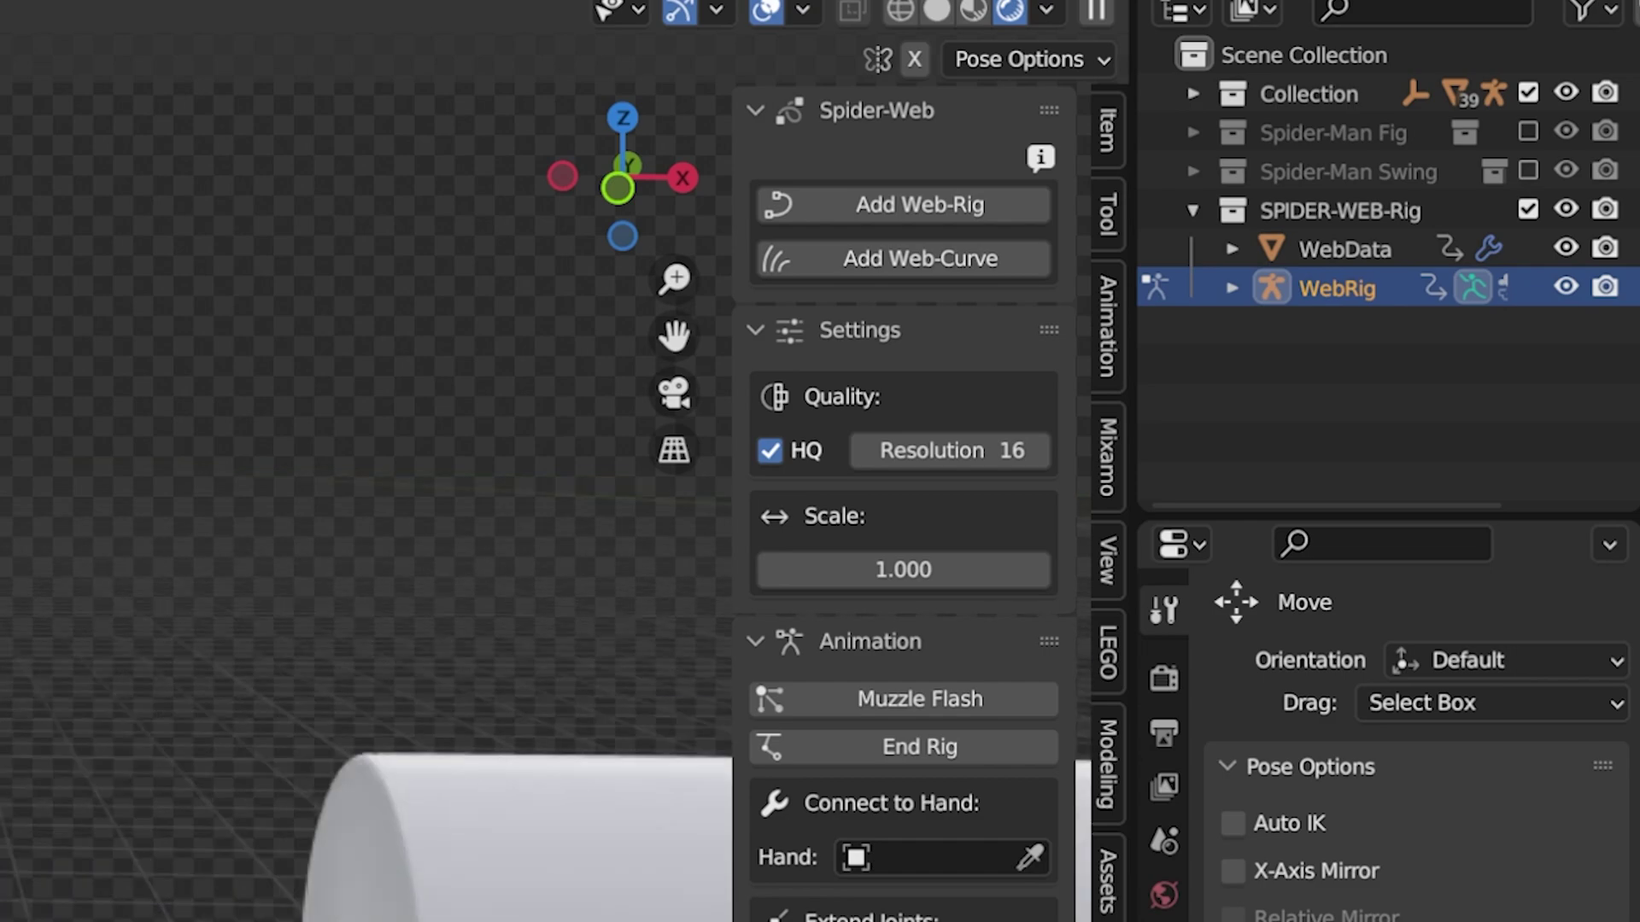
pyautogui.click(936, 10)
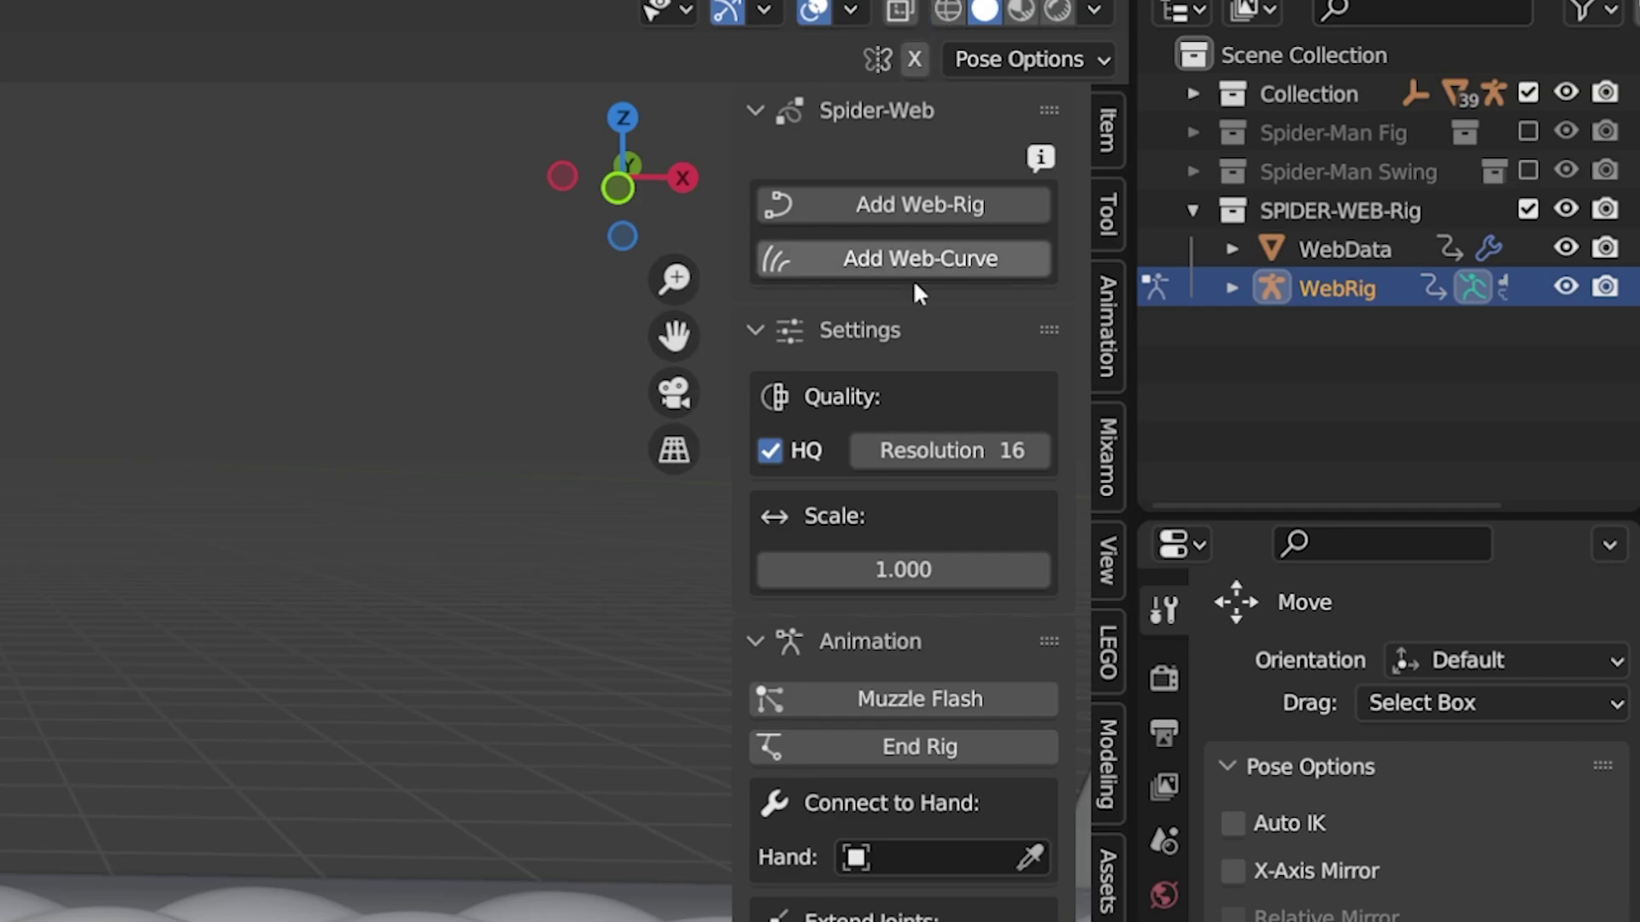
# Try different Resolution values for the braided string and restore it to 16.
pyautogui.moveTo(982, 457); pyautogui.dragTo(811, 457)
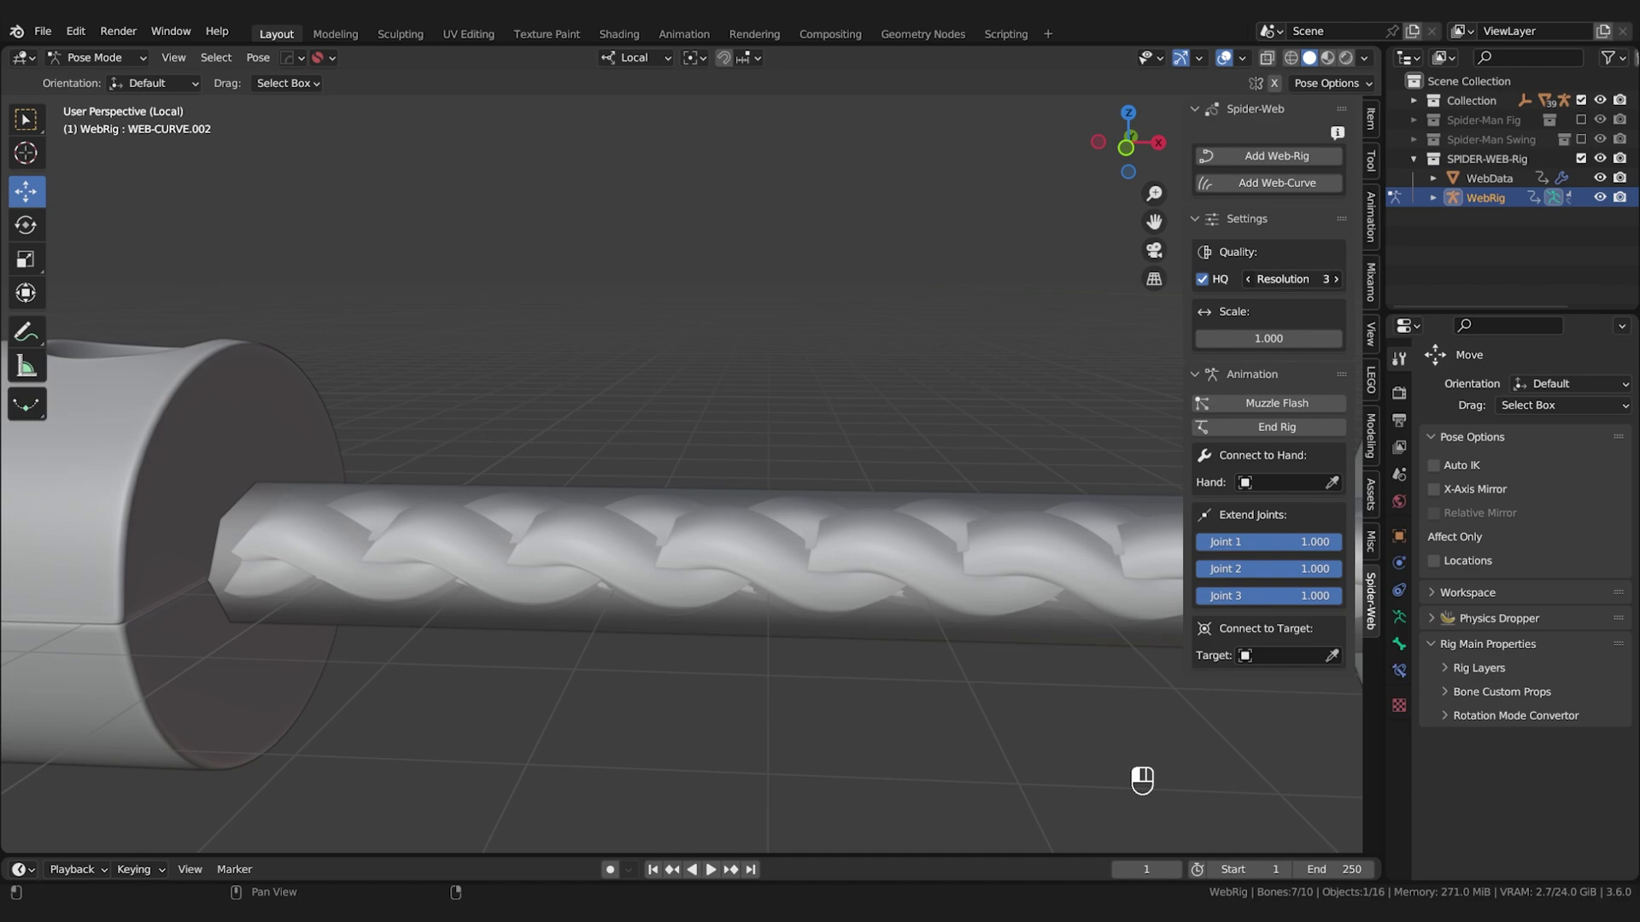
pyautogui.moveTo(1294, 280); pyautogui.dragTo(1255, 279)
pyautogui.click(1306, 283)
pyautogui.press('Return')
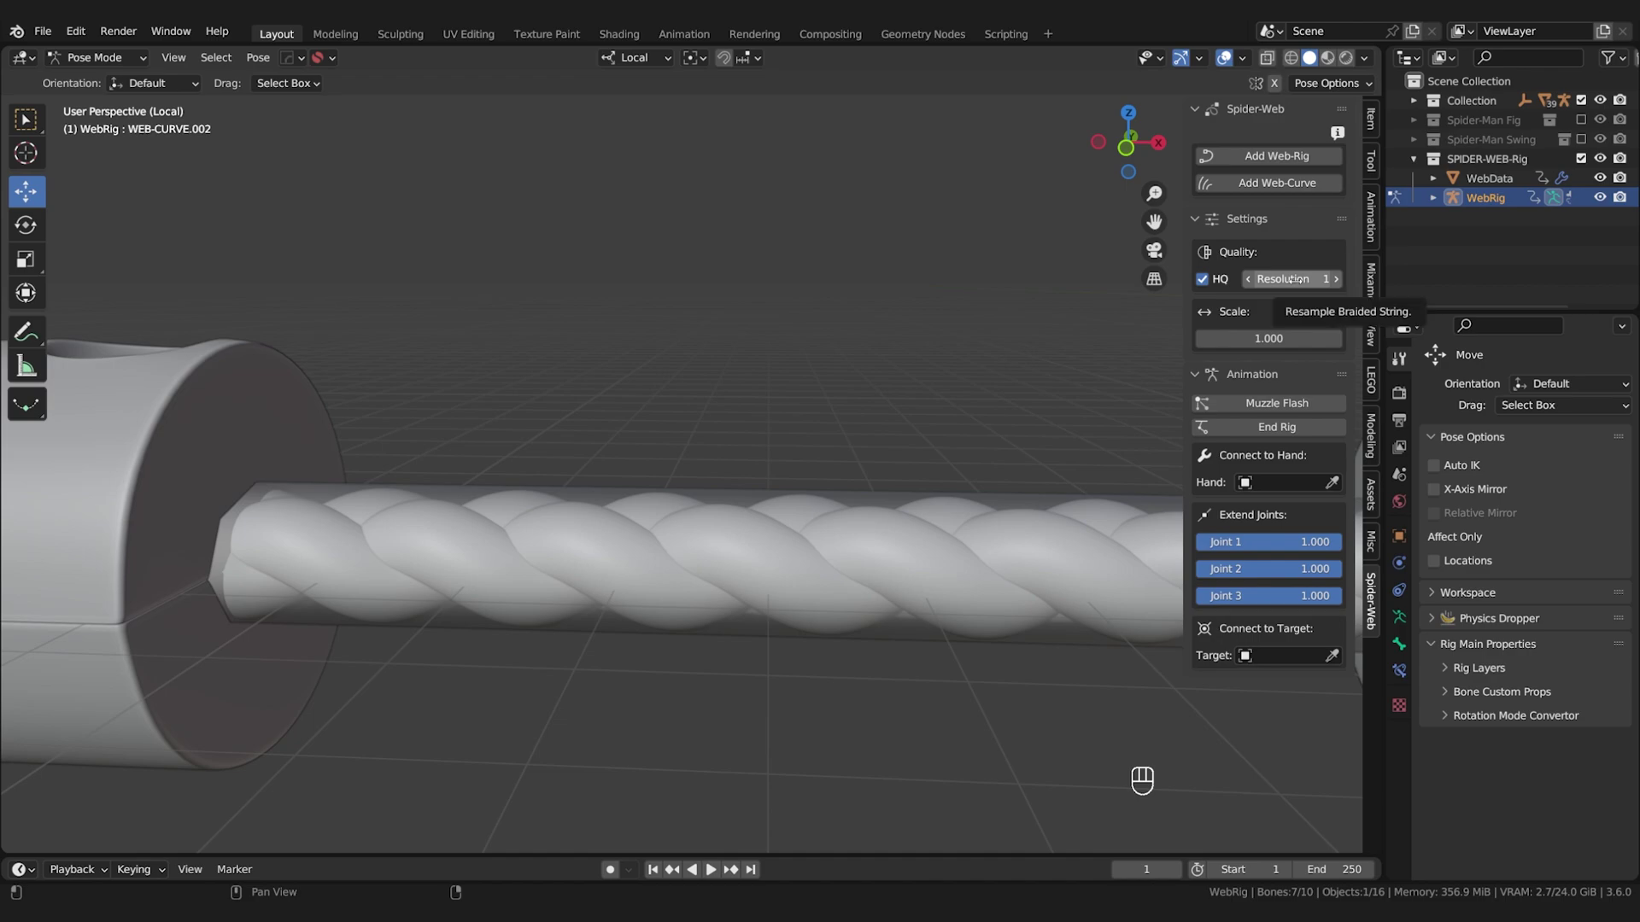
pyautogui.moveTo(1294, 279)
pyautogui.mouseDown()
pyautogui.moveTo(1375, 279)
pyautogui.moveTo(1242, 280)
pyautogui.moveTo(1312, 279)
pyautogui.mouseUp()
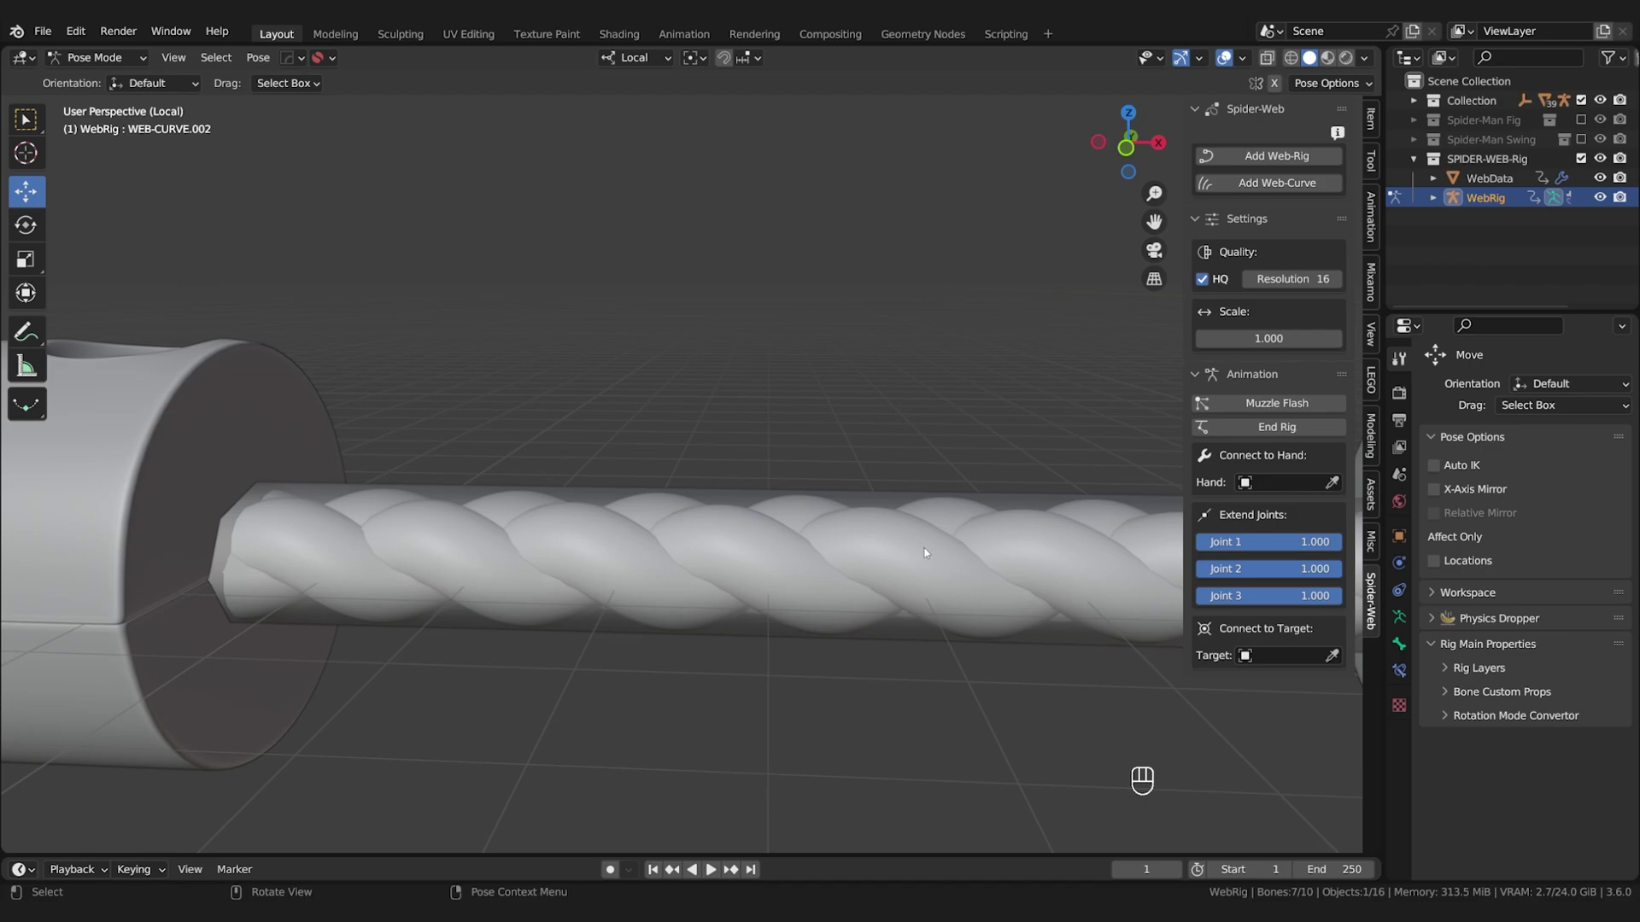
# Set the web rig's scale to 0.001.
pyautogui.scroll(-8, 590, 556)
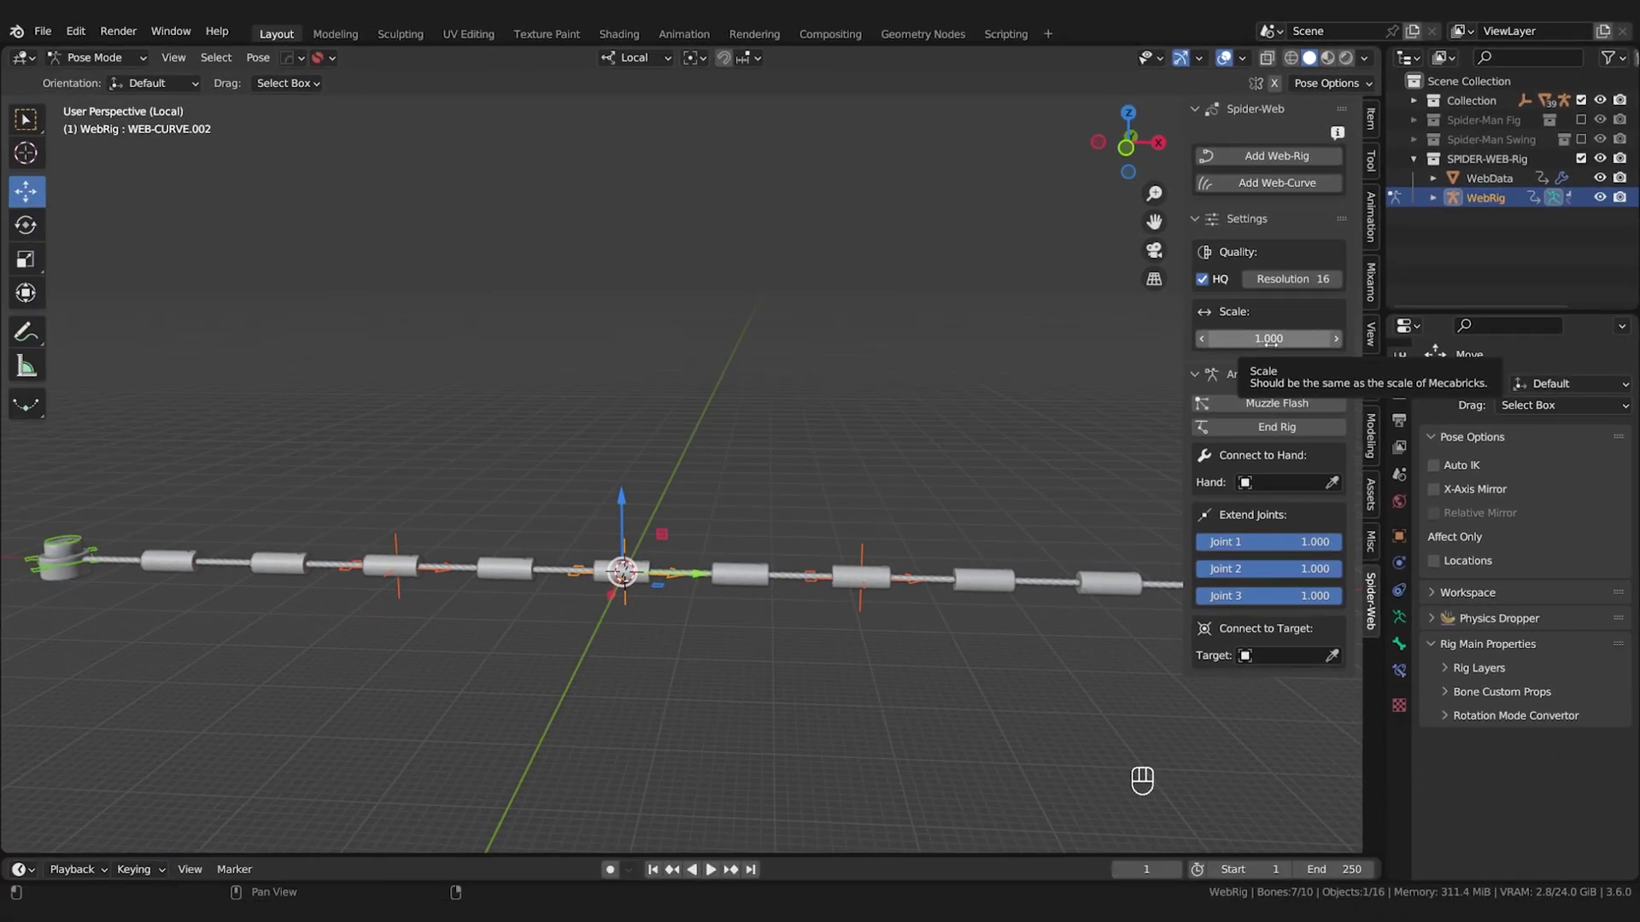
pyautogui.moveTo(1270, 340); pyautogui.dragTo(1204, 340)
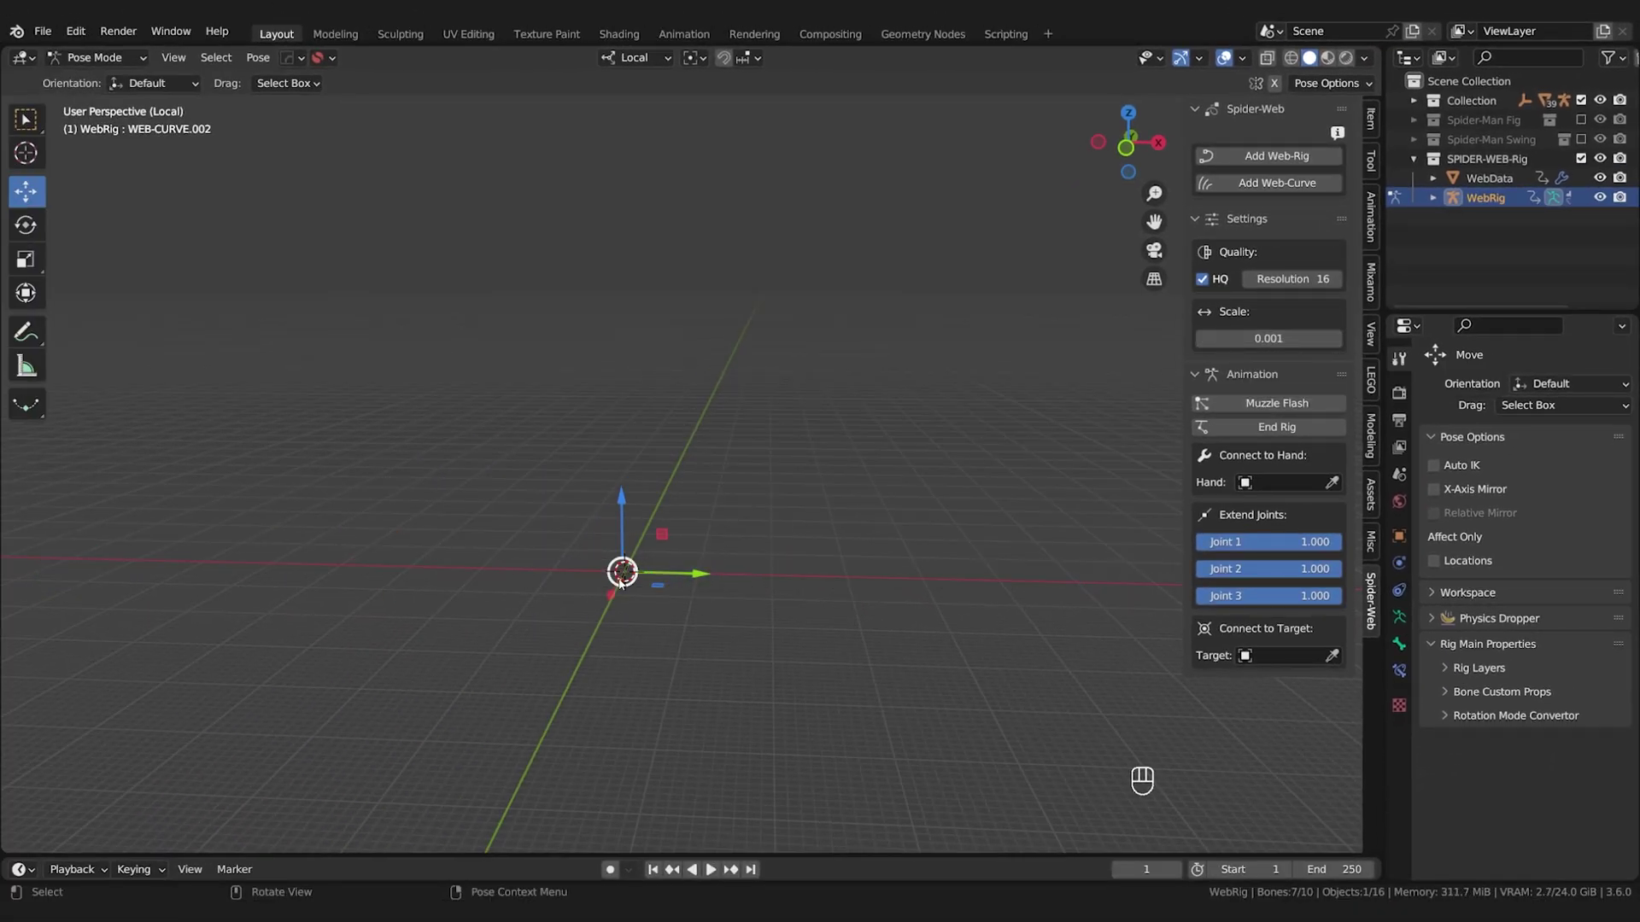
# Try a web rig scale of 0 and bring the scale back to 1.000.
pyautogui.press('KP_Decimal')
pyautogui.moveTo(622, 585); pyautogui.dragTo(700, 441, button='middle')
pyautogui.scroll(3, 700, 442)
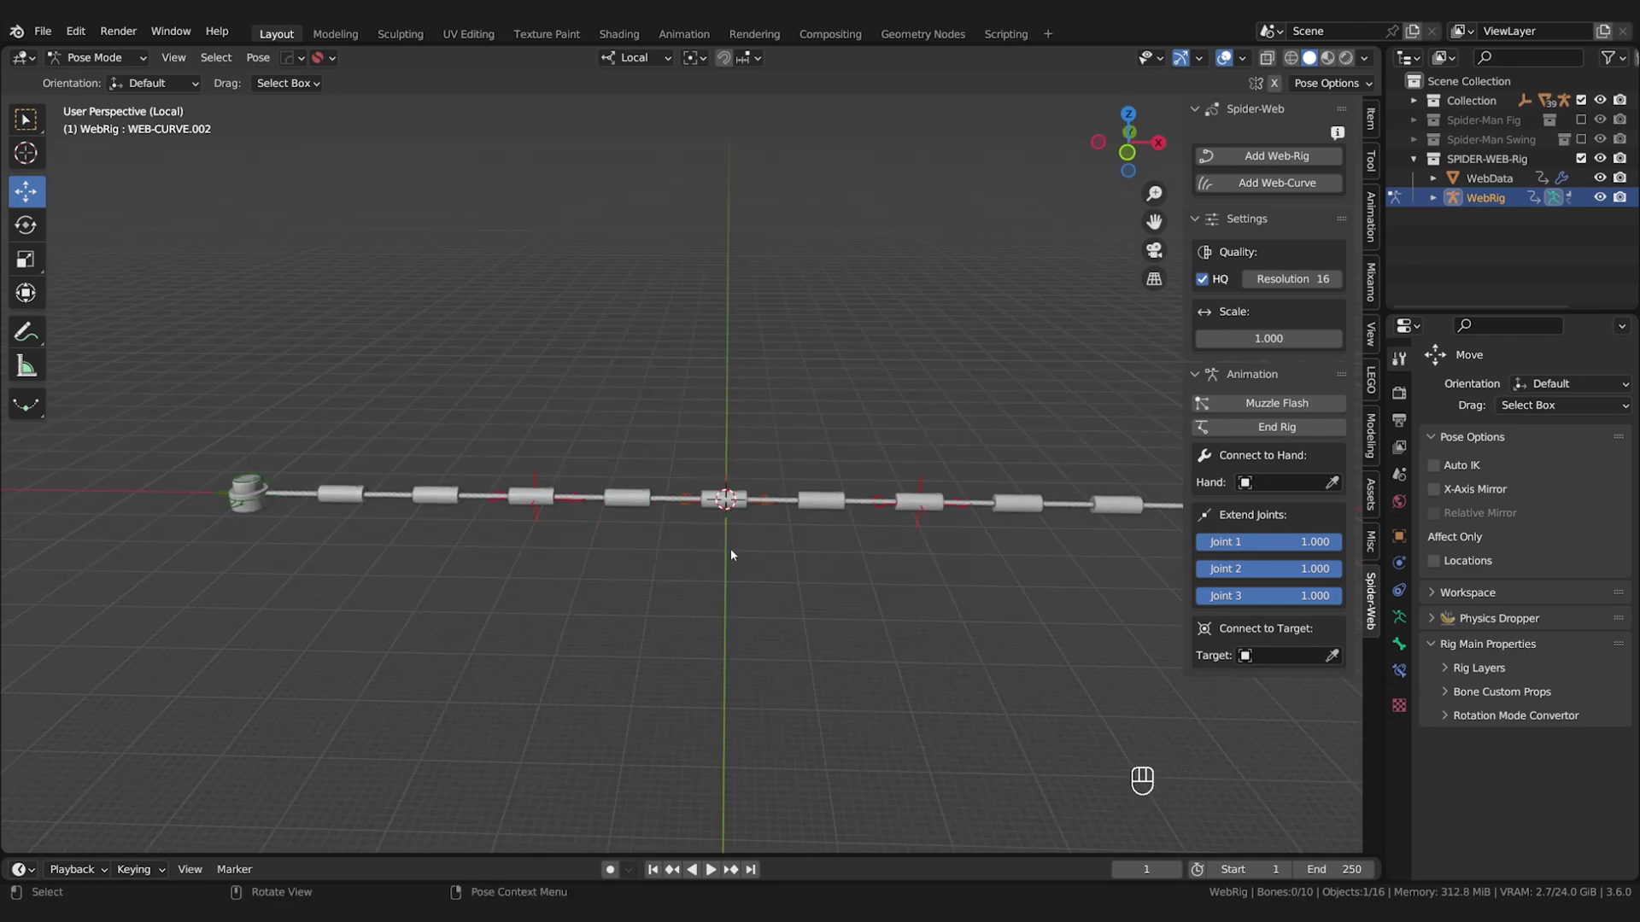
pyautogui.click(1252, 339)
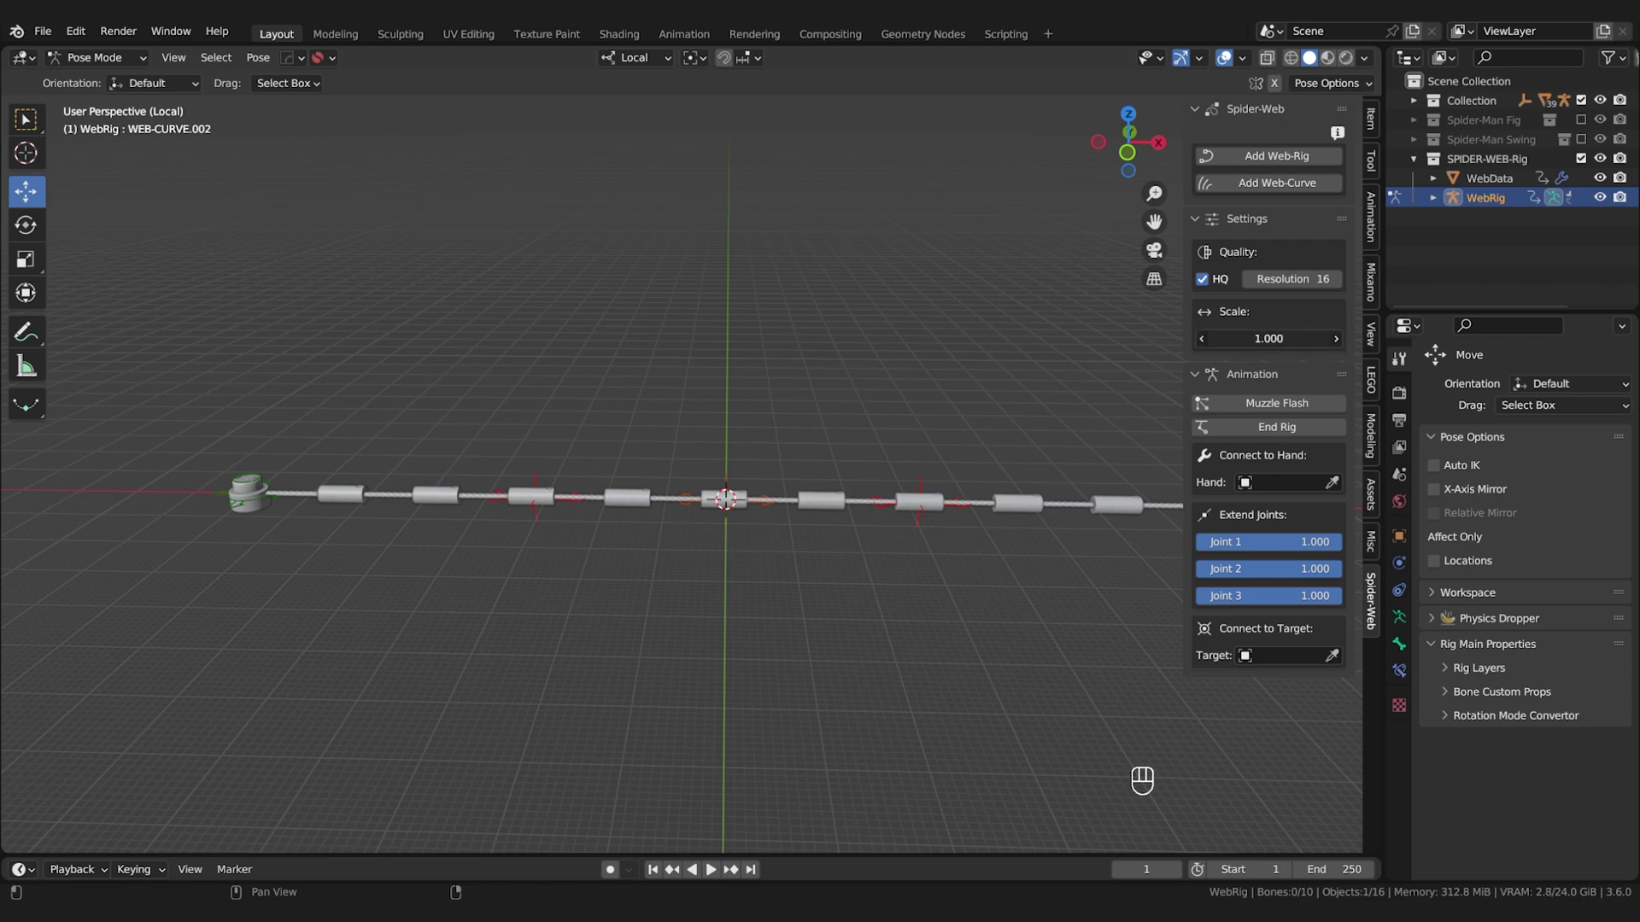
pyautogui.write('0')
pyautogui.press('Return')
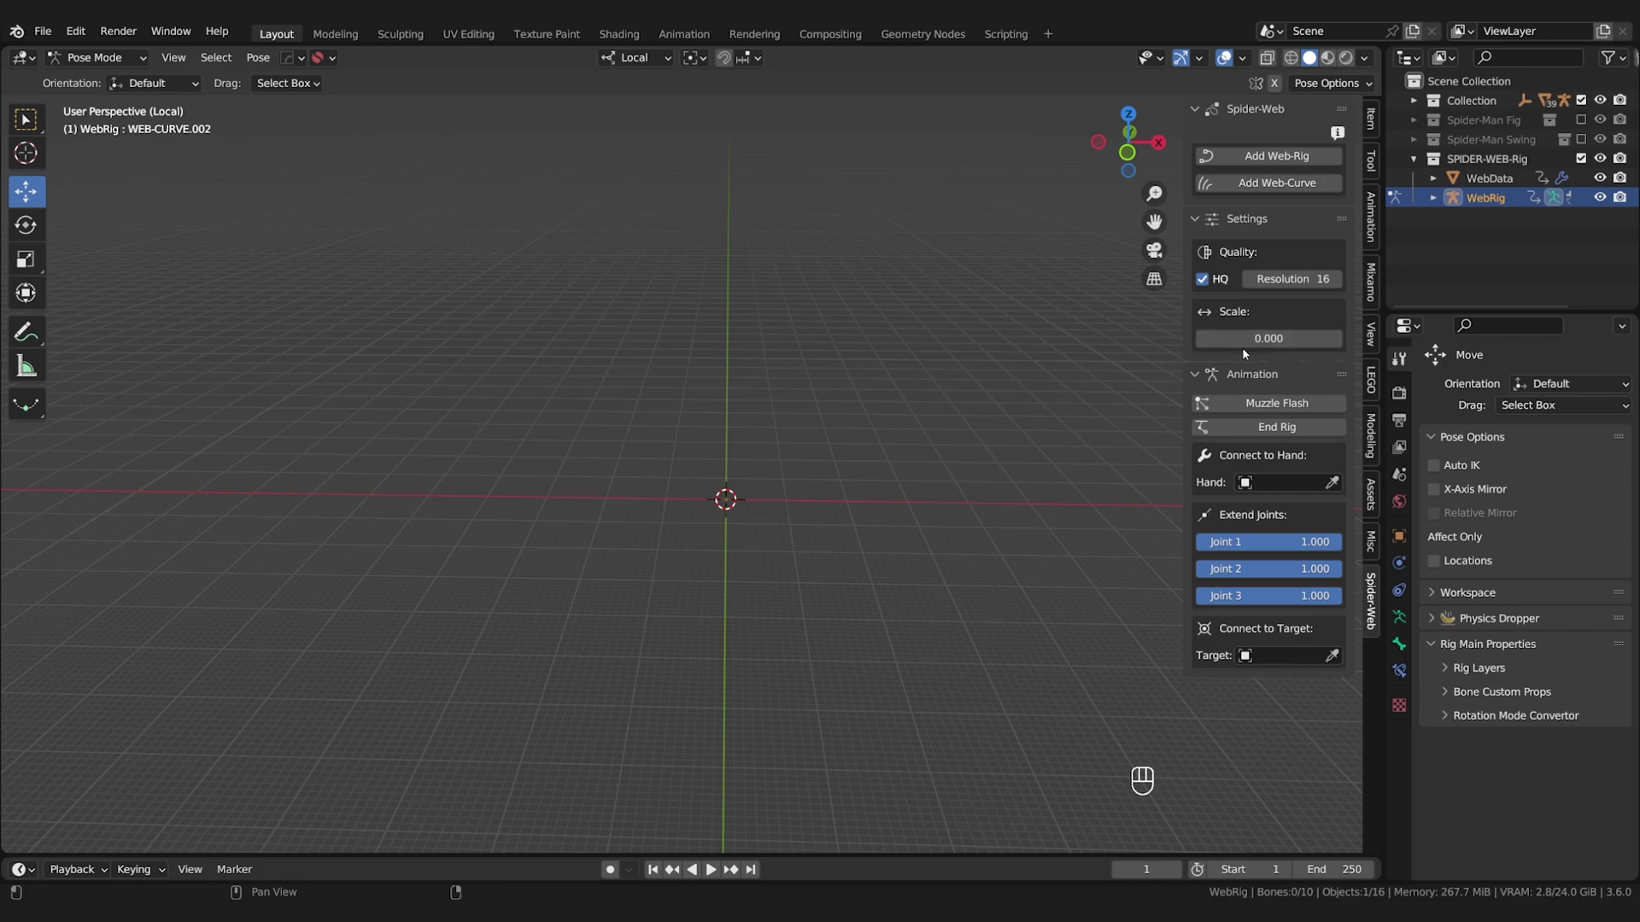
pyautogui.moveTo(1259, 338); pyautogui.dragTo(1336, 338)
pyautogui.moveTo(625, 454); pyautogui.dragTo(603, 456, button='middle')
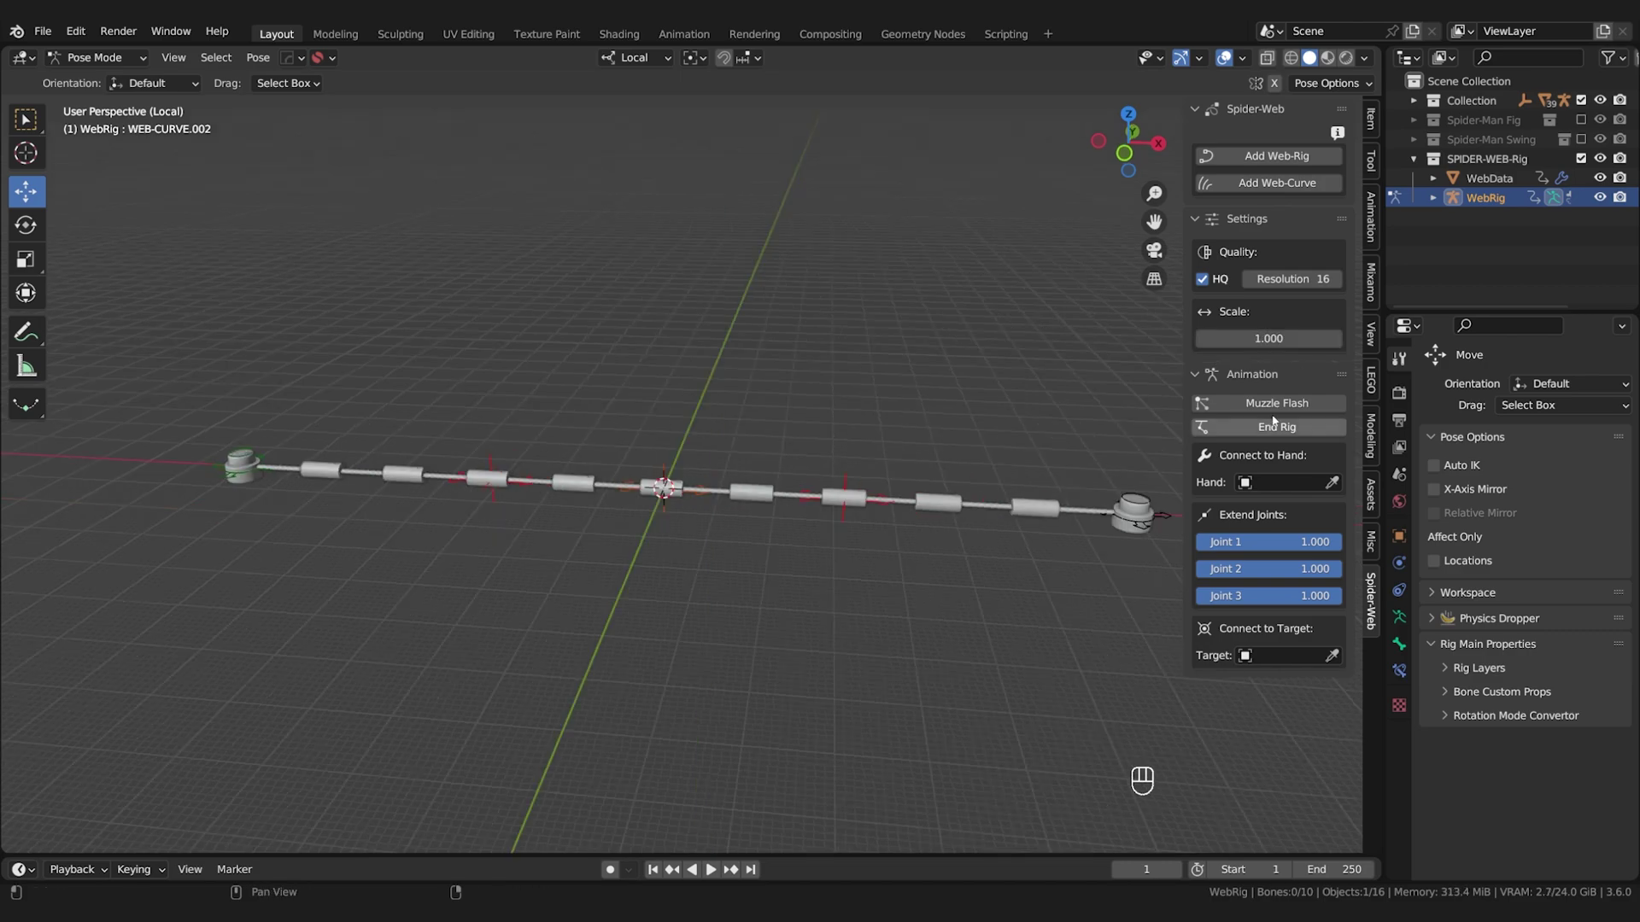
# Test the web rig at a scale of 0.001 and restore the scale to 1.000.
pyautogui.click(1268, 339)
pyautogui.write('0.001')
pyautogui.press('Return')
pyautogui.moveTo(1268, 338)
pyautogui.mouseDown()
pyautogui.moveTo(1337, 338)
pyautogui.moveTo(1264, 338)
pyautogui.mouseUp()
pyautogui.hotkey('ctrl', 'z')
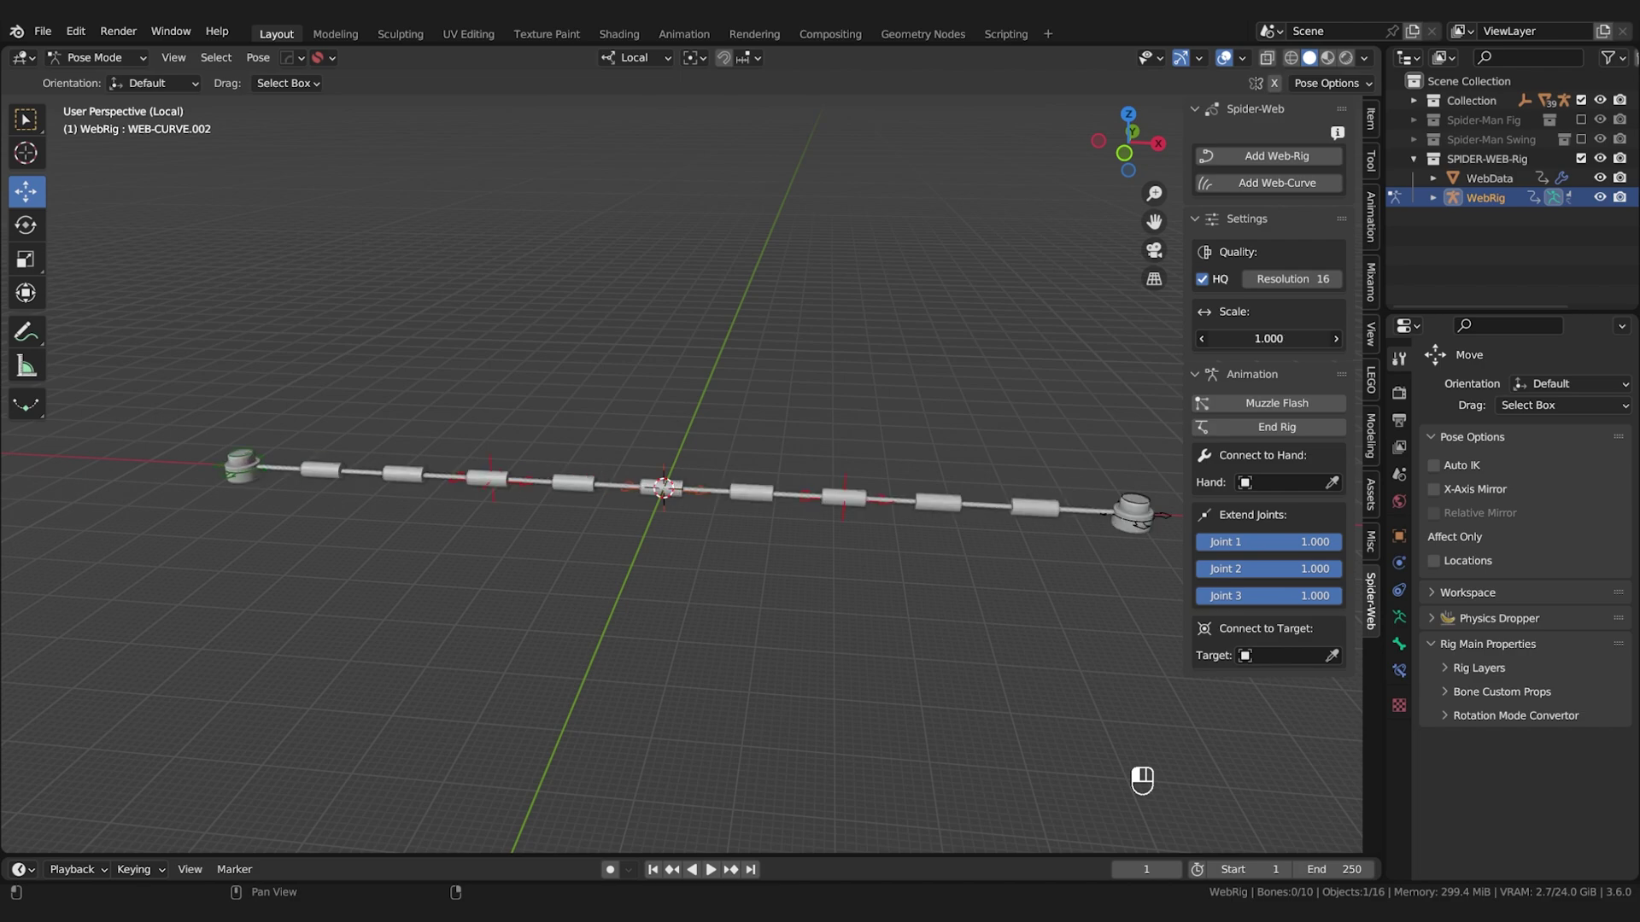
pyautogui.click(1271, 340)
pyautogui.write('0.001')
pyautogui.press('Return')
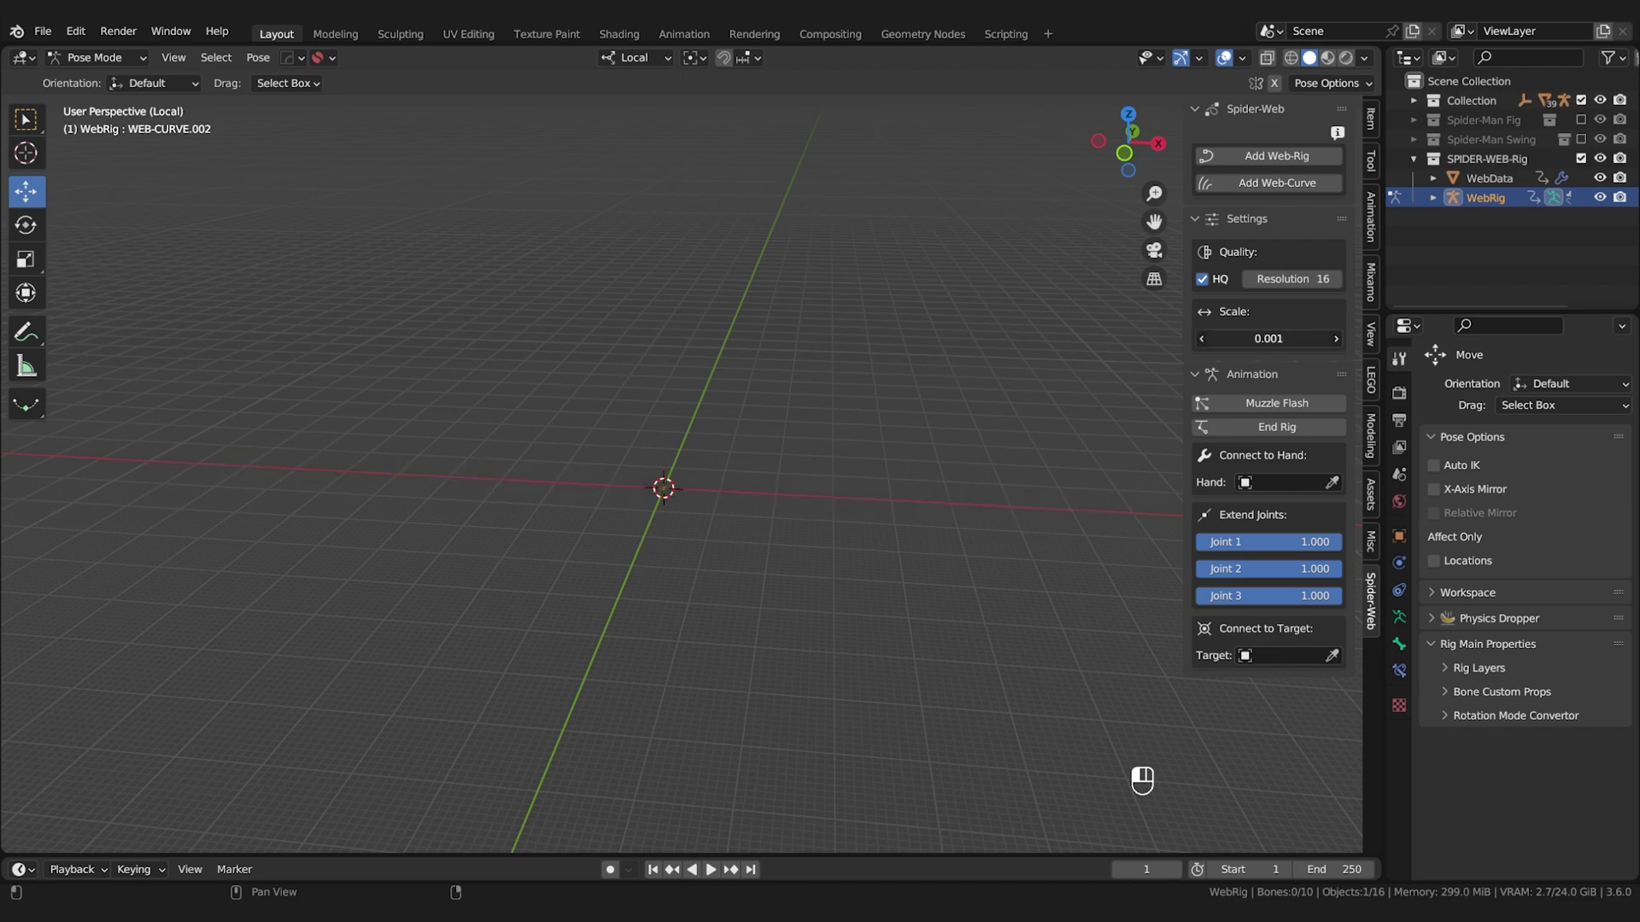
pyautogui.moveTo(1268, 338); pyautogui.dragTo(1315, 338)
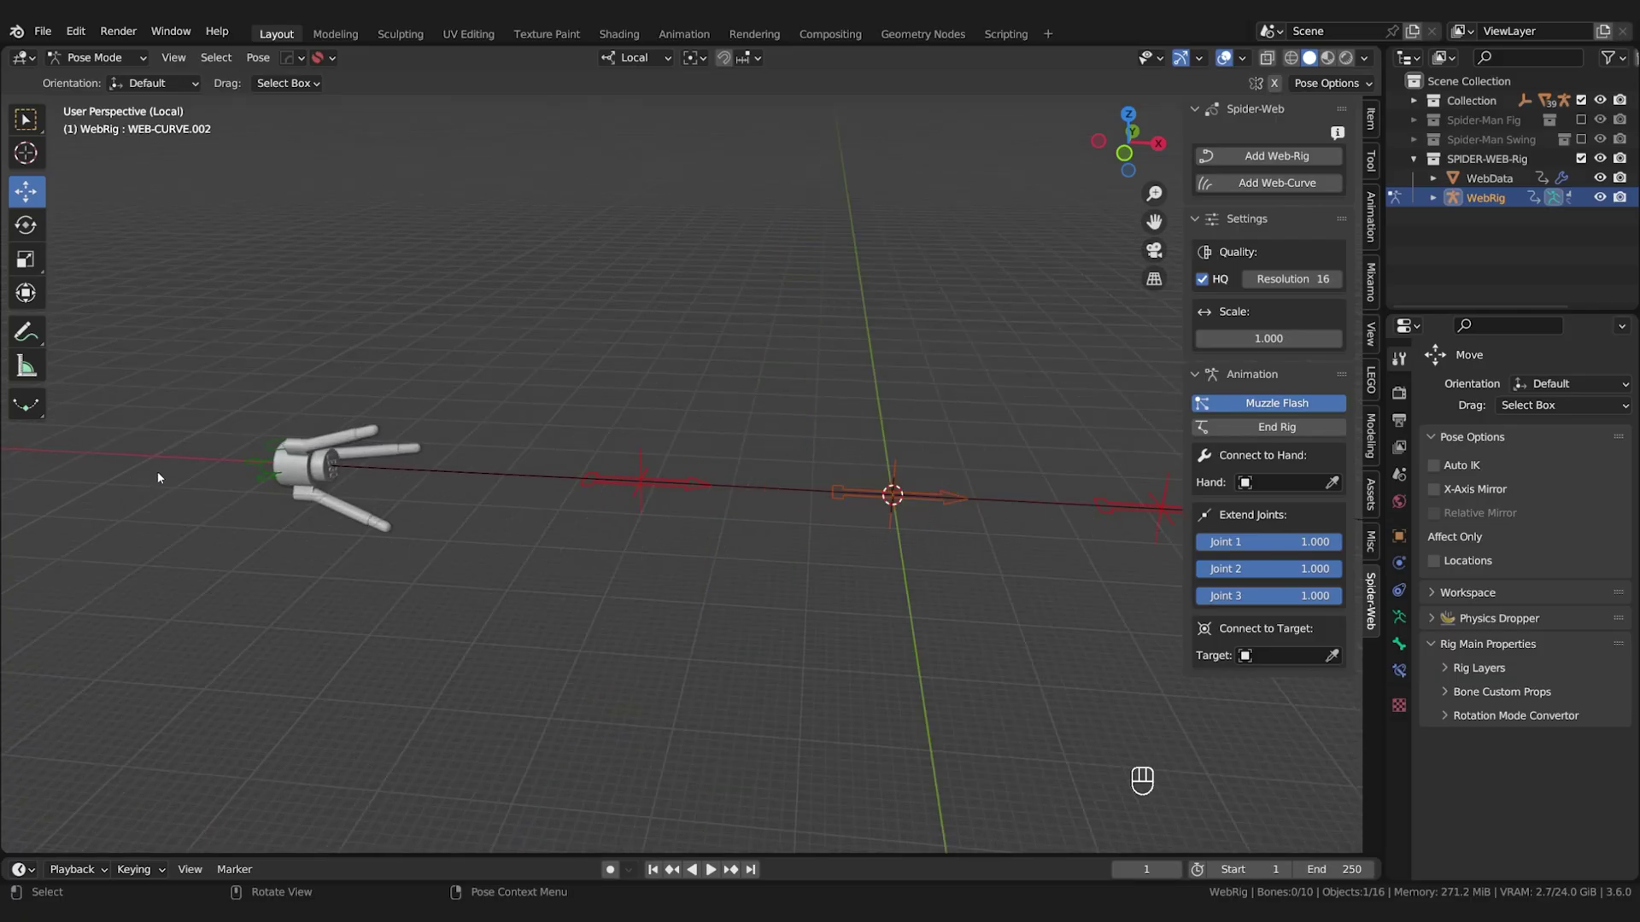
# Examine the web rig's Muzzle Flash pieces against the normal web and try moving a curve control.
pyautogui.scroll(1, 372, 467)
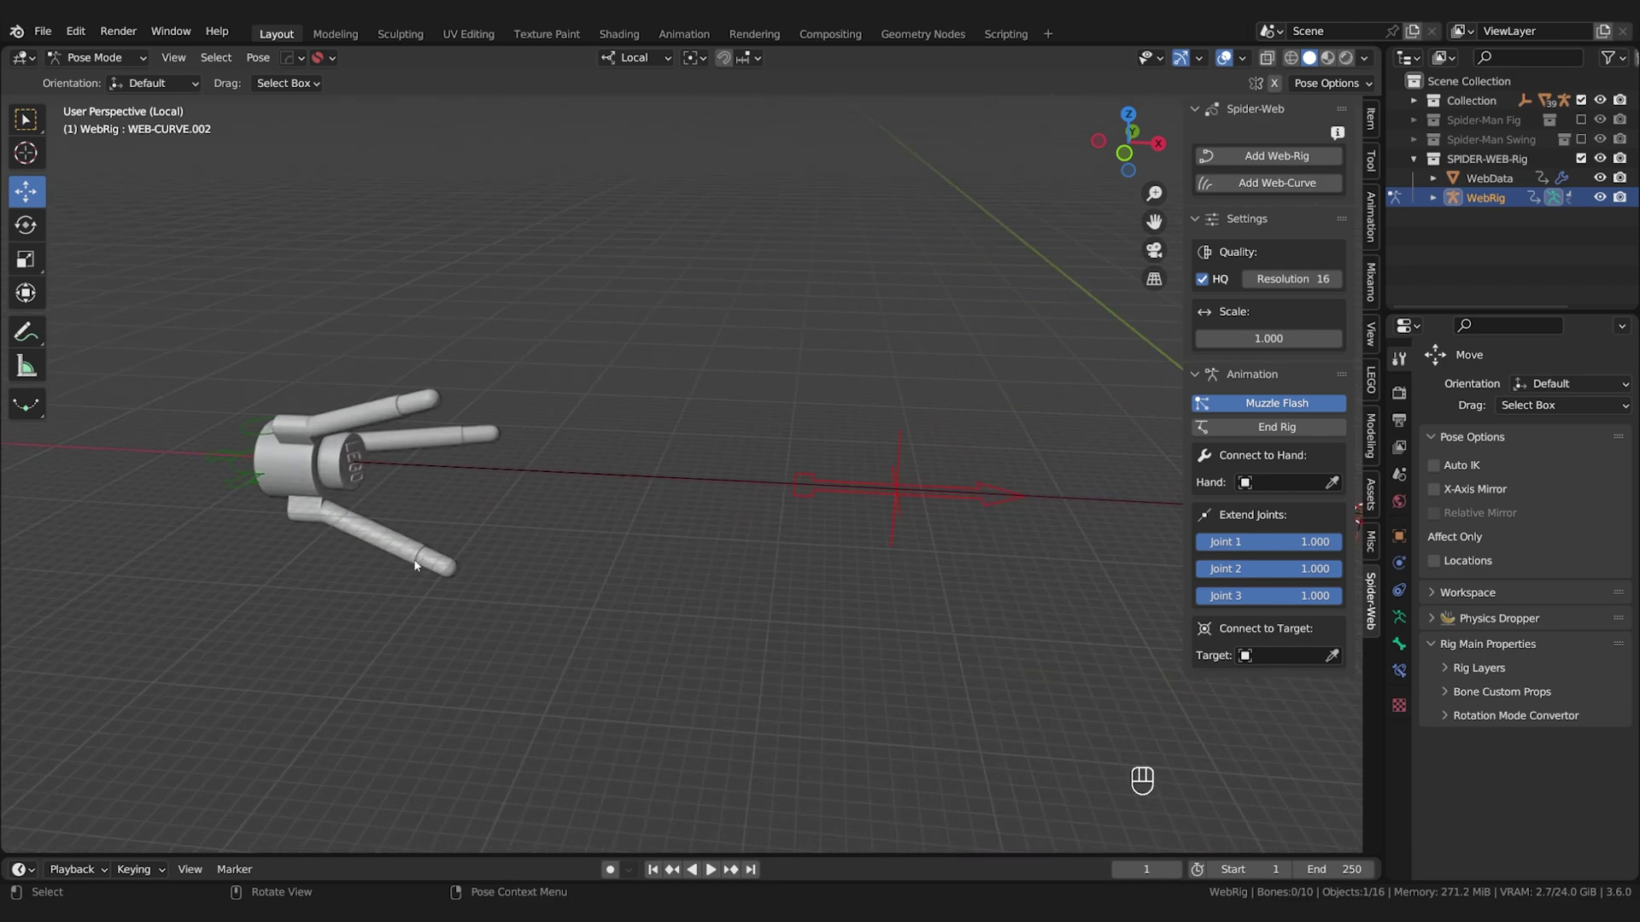
pyautogui.scroll(-1, 910, 475)
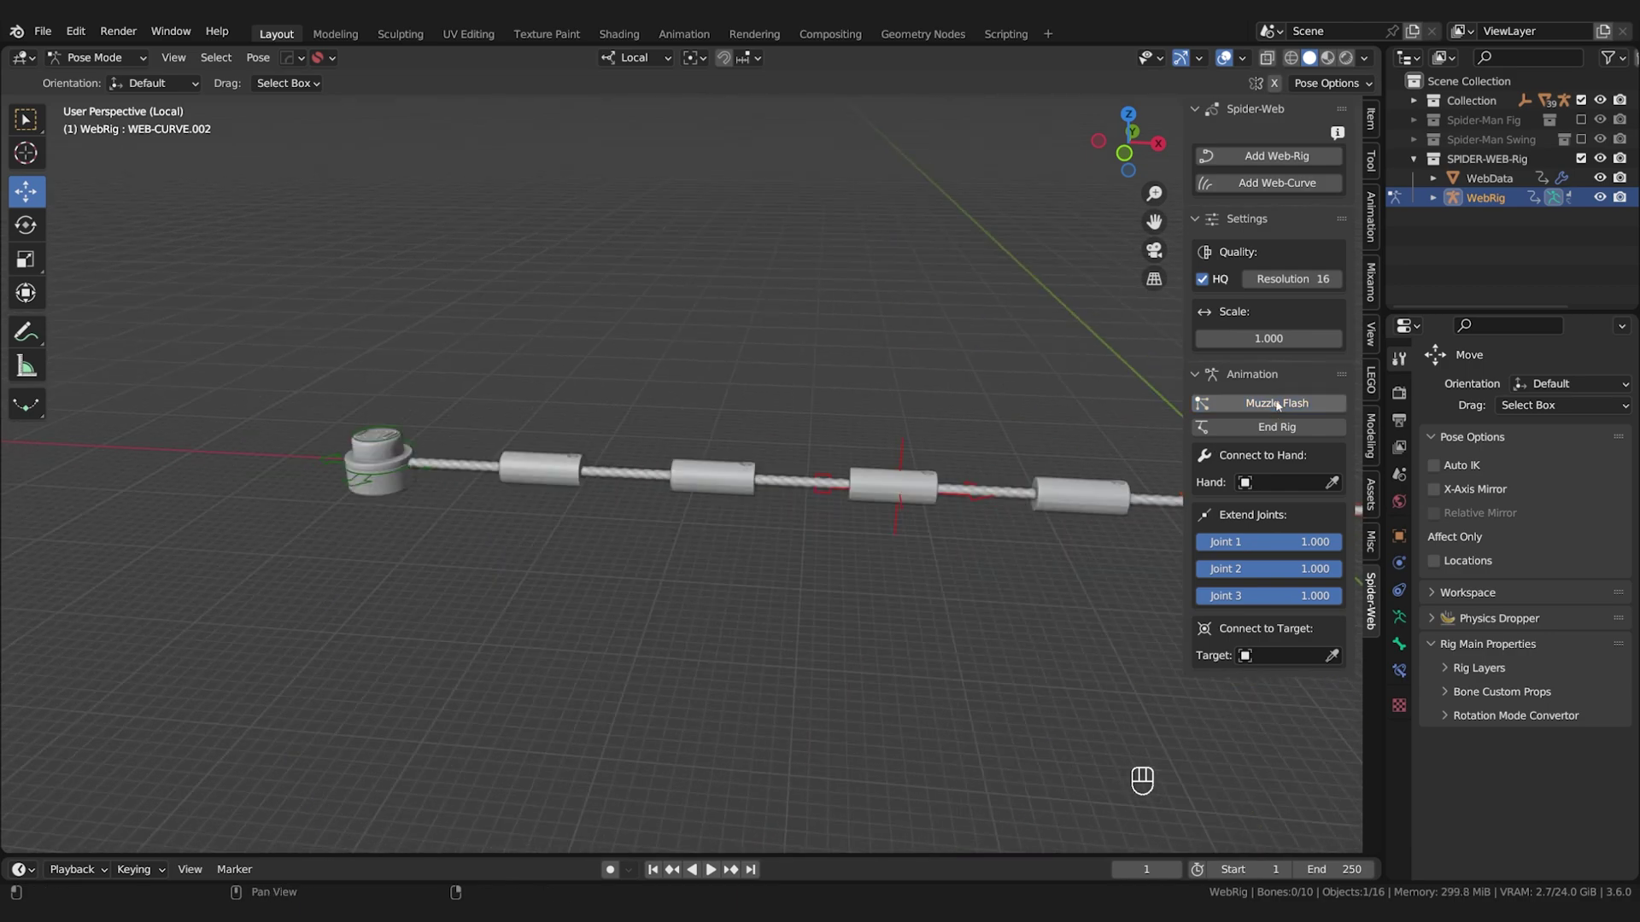
pyautogui.scroll(-3, 915, 444)
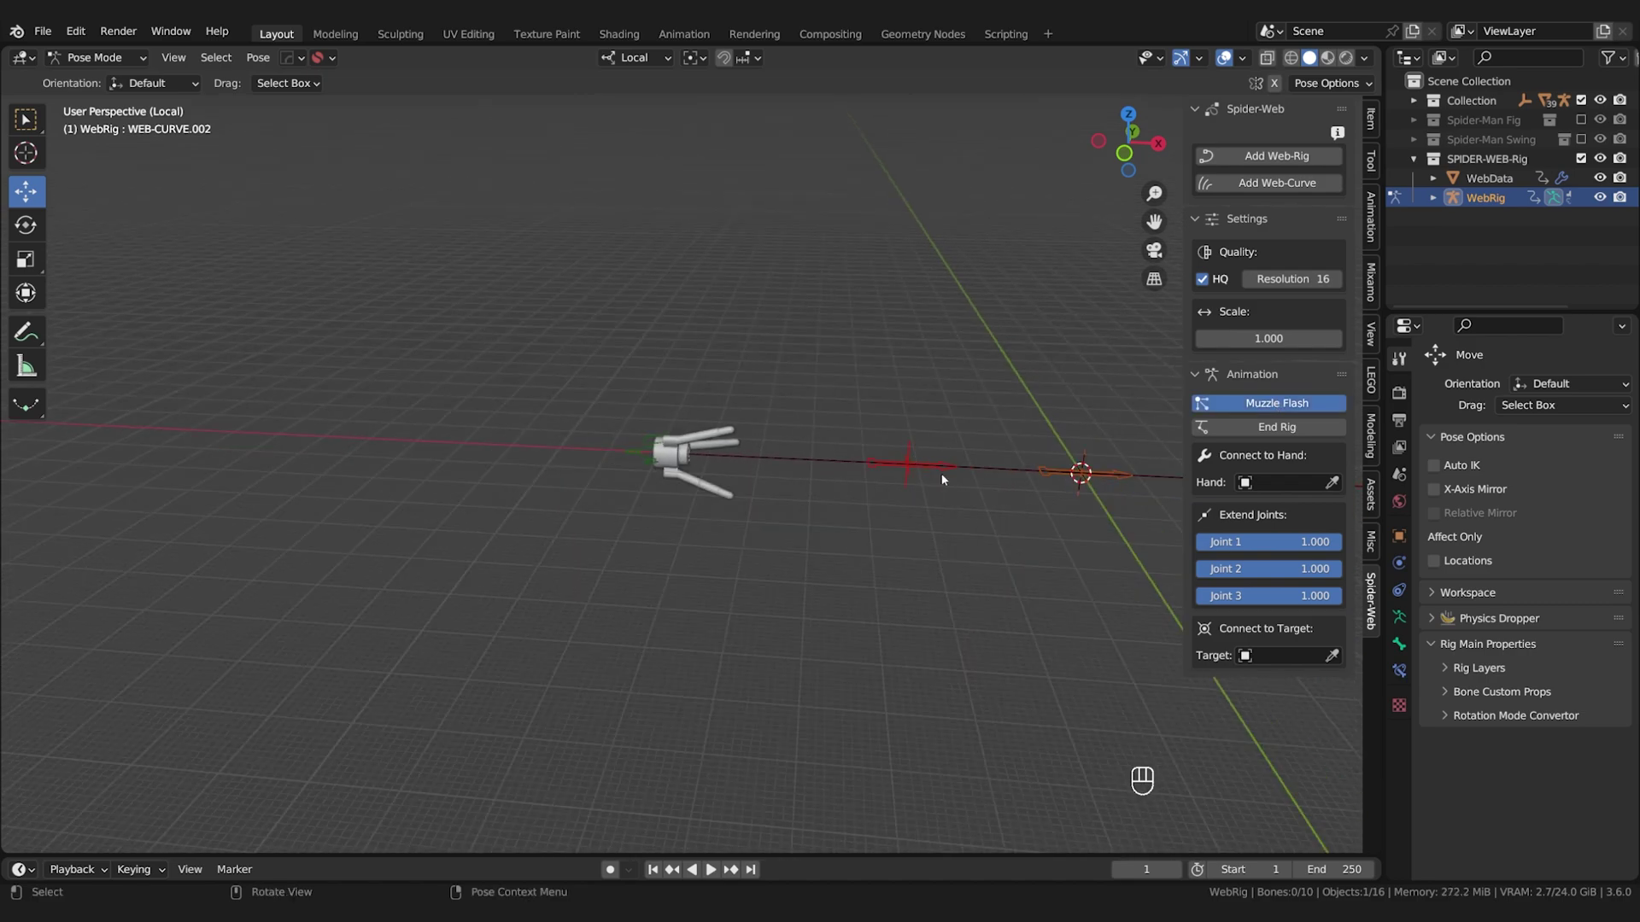
pyautogui.click(940, 470)
pyautogui.press('g')
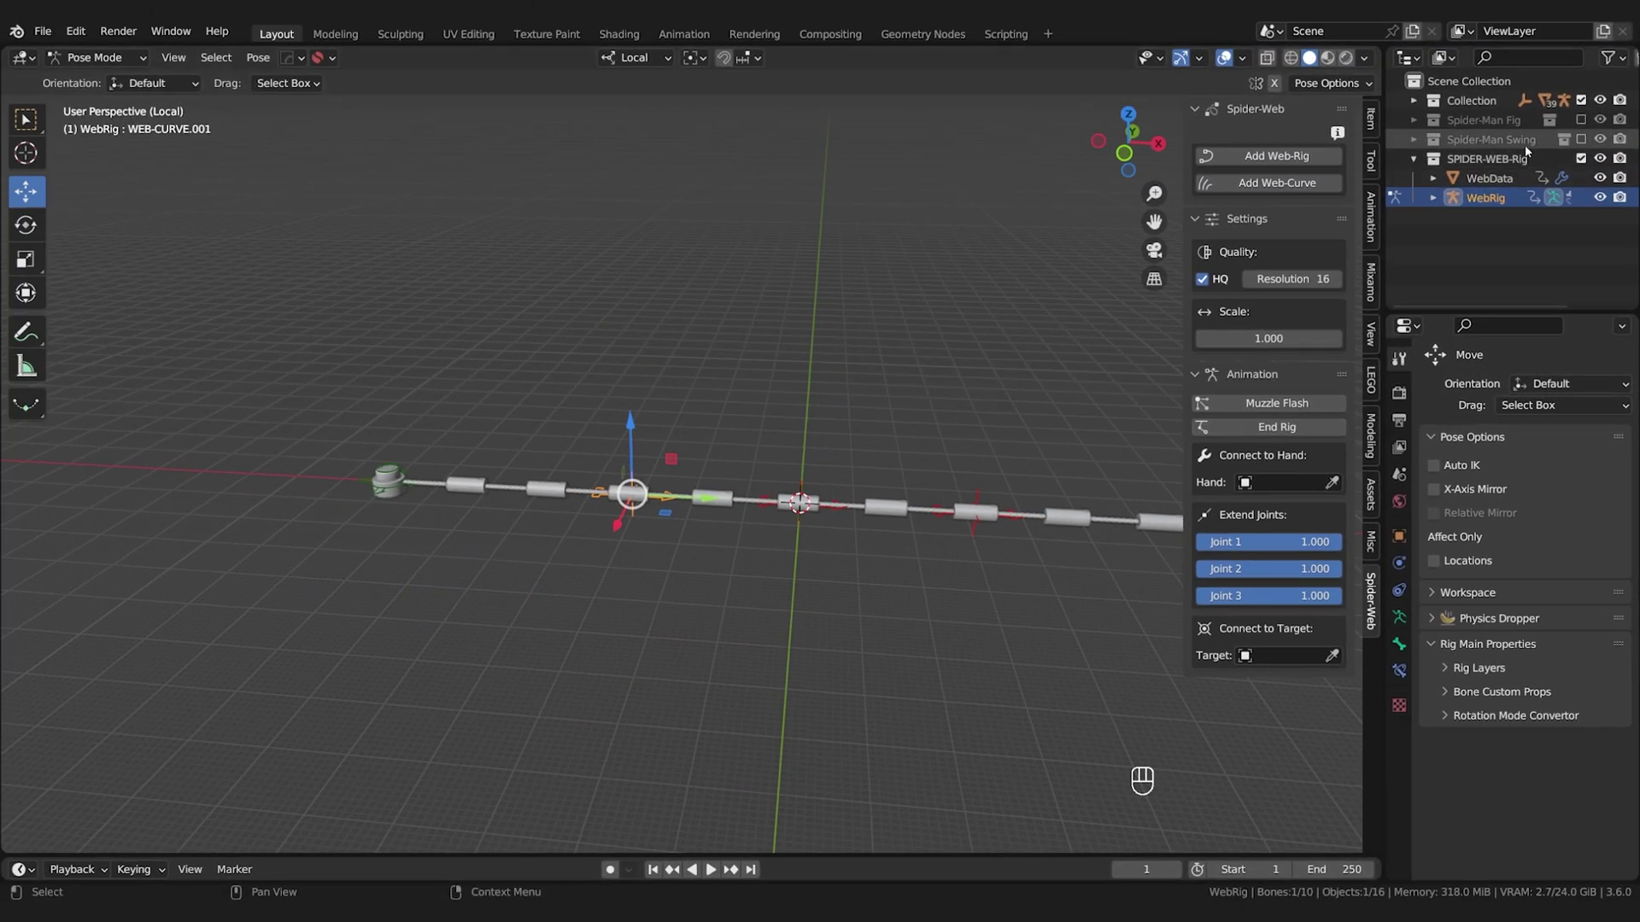
# Enable the Spider-Man Fig collection and show the scene in Material Preview shading in Object Mode.
pyautogui.click(1581, 121)
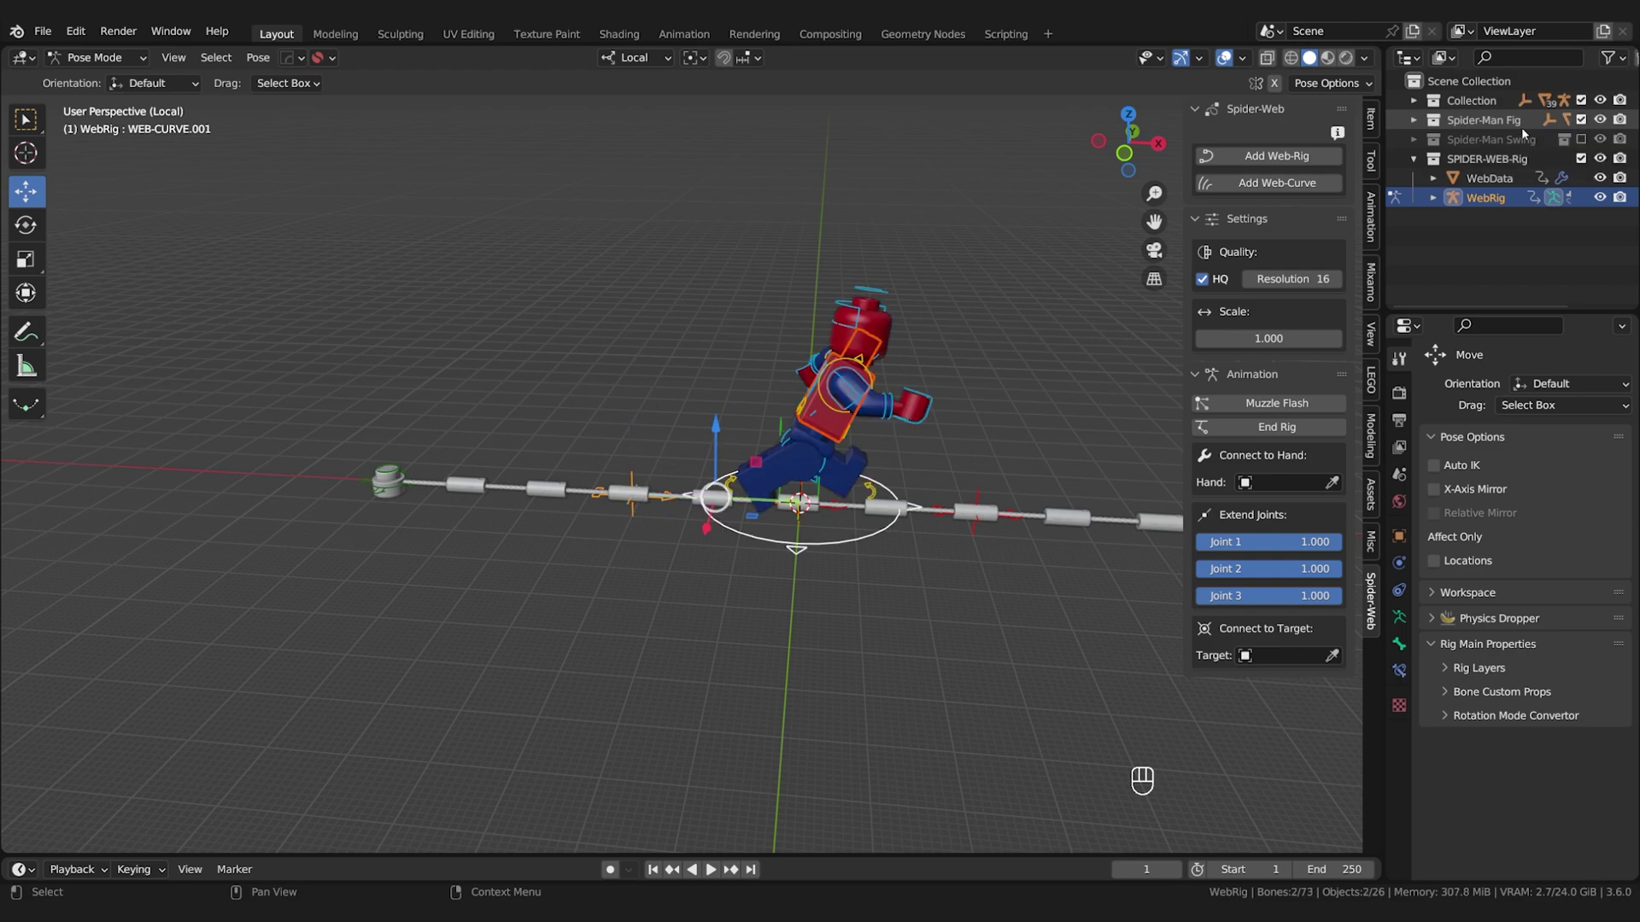
pyautogui.click(1327, 57)
pyautogui.hotkey('ctrl', 'Tab')
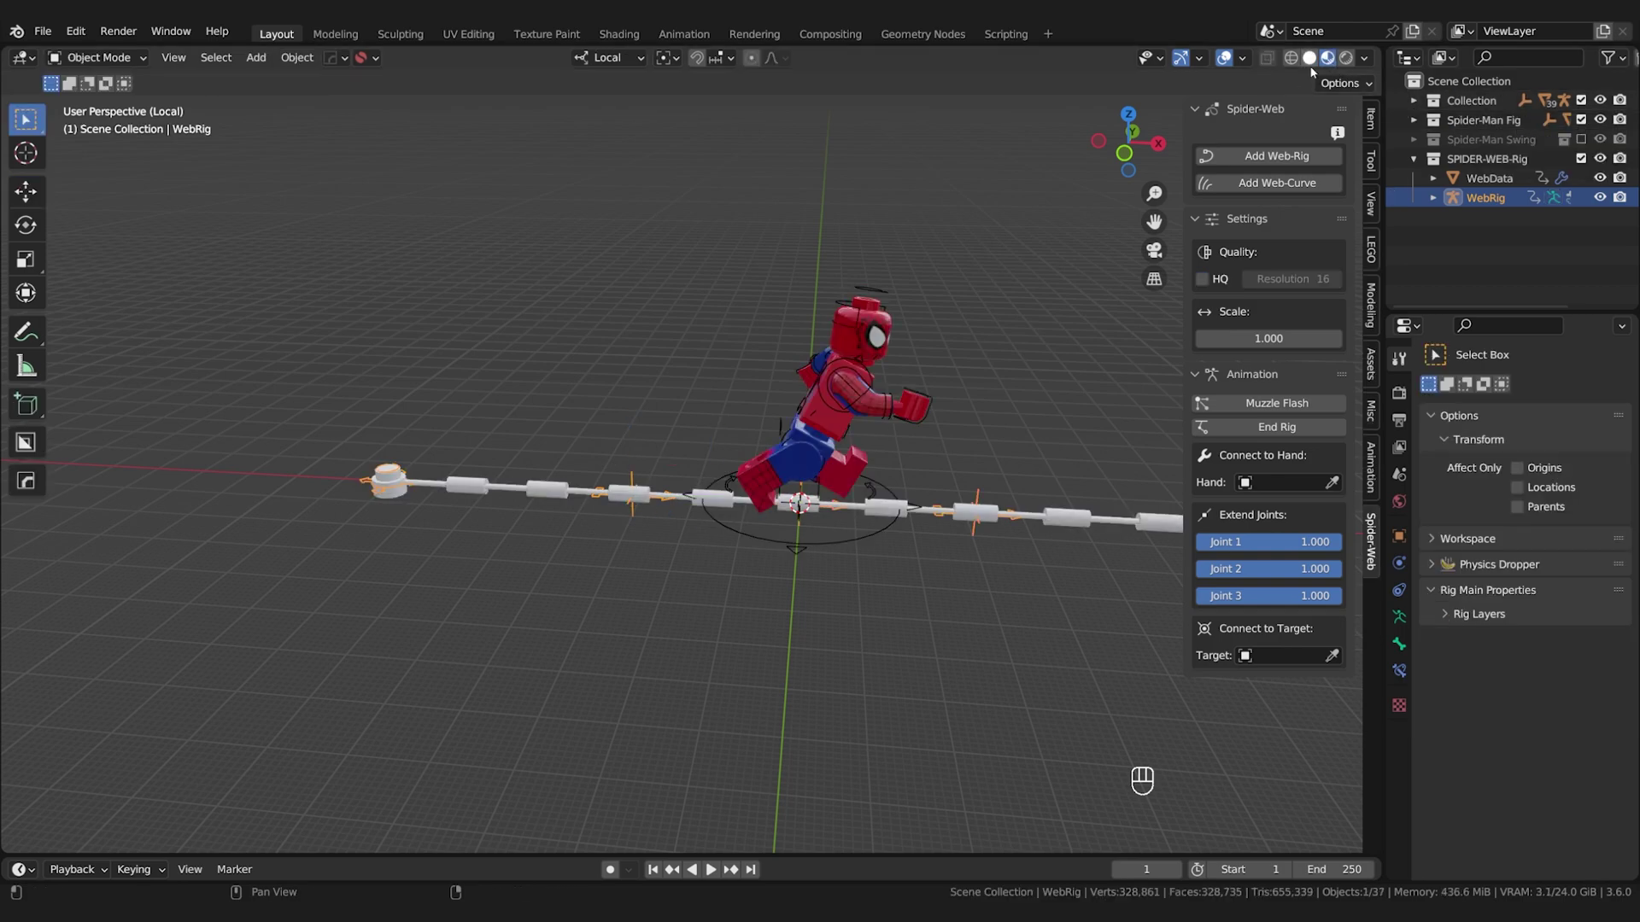
pyautogui.moveTo(935, 282); pyautogui.dragTo(788, 272, button='middle')
pyautogui.scroll(4, 875, 376)
pyautogui.moveTo(840, 398); pyautogui.dragTo(848, 379, button='middle')
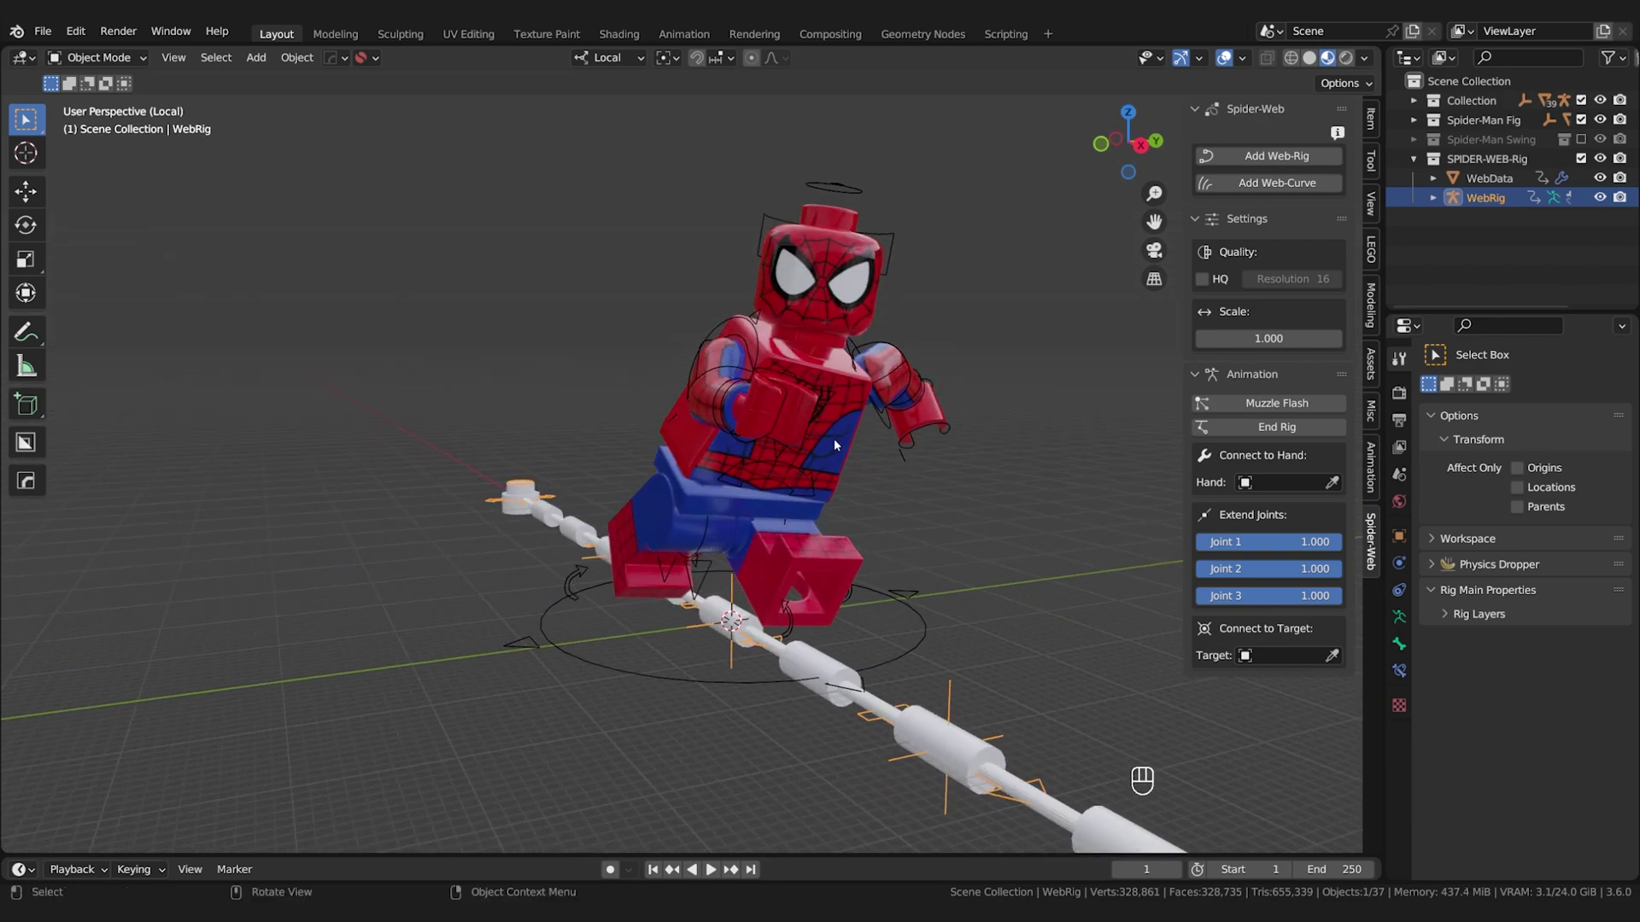
# Switch the web rig to Pose Mode and back to Object Mode.
pyautogui.click(96, 58)
pyautogui.click(96, 121)
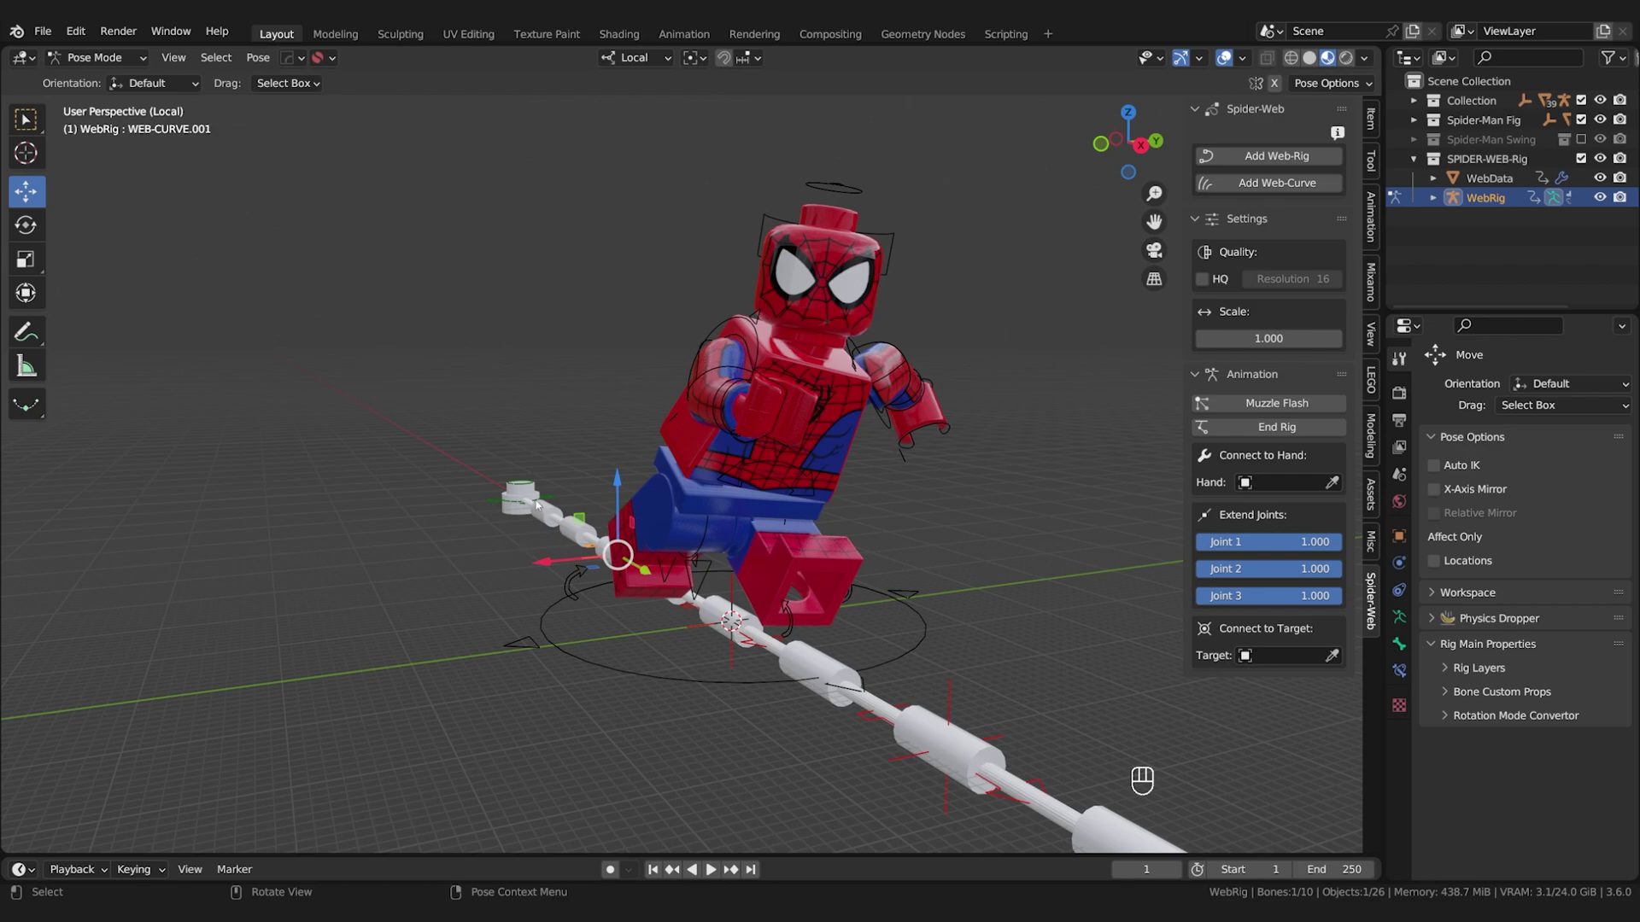
pyautogui.click(96, 57)
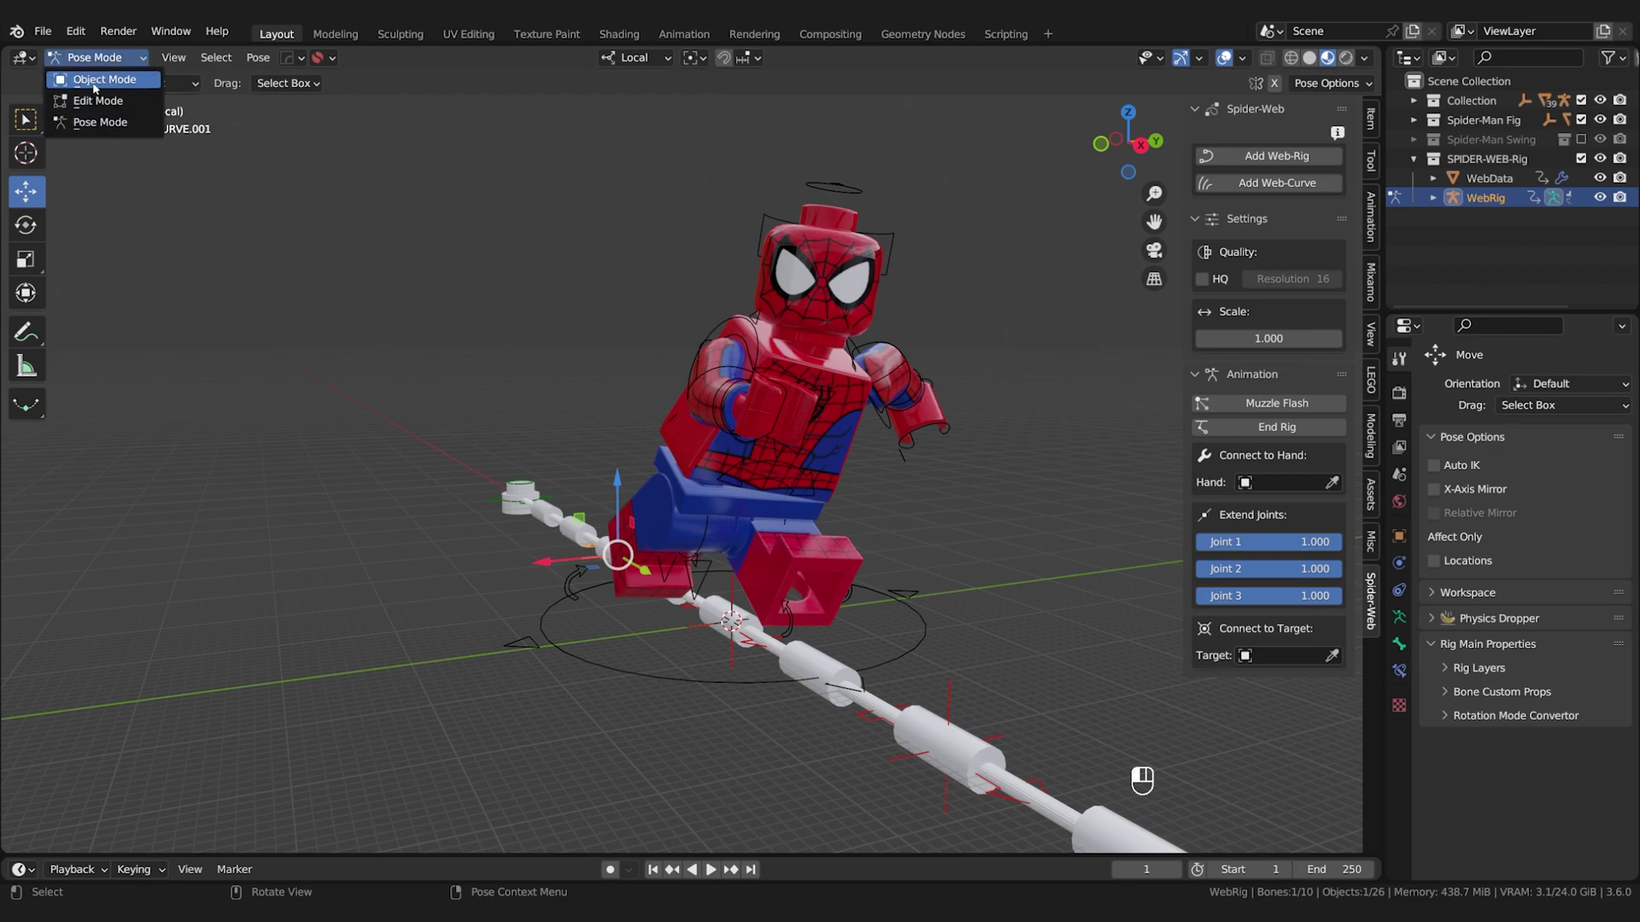
pyautogui.click(96, 75)
# Pick the minifigure's hand part.003 as the web rig's Hand object and move the rig to the hand.
pyautogui.click(1332, 484)
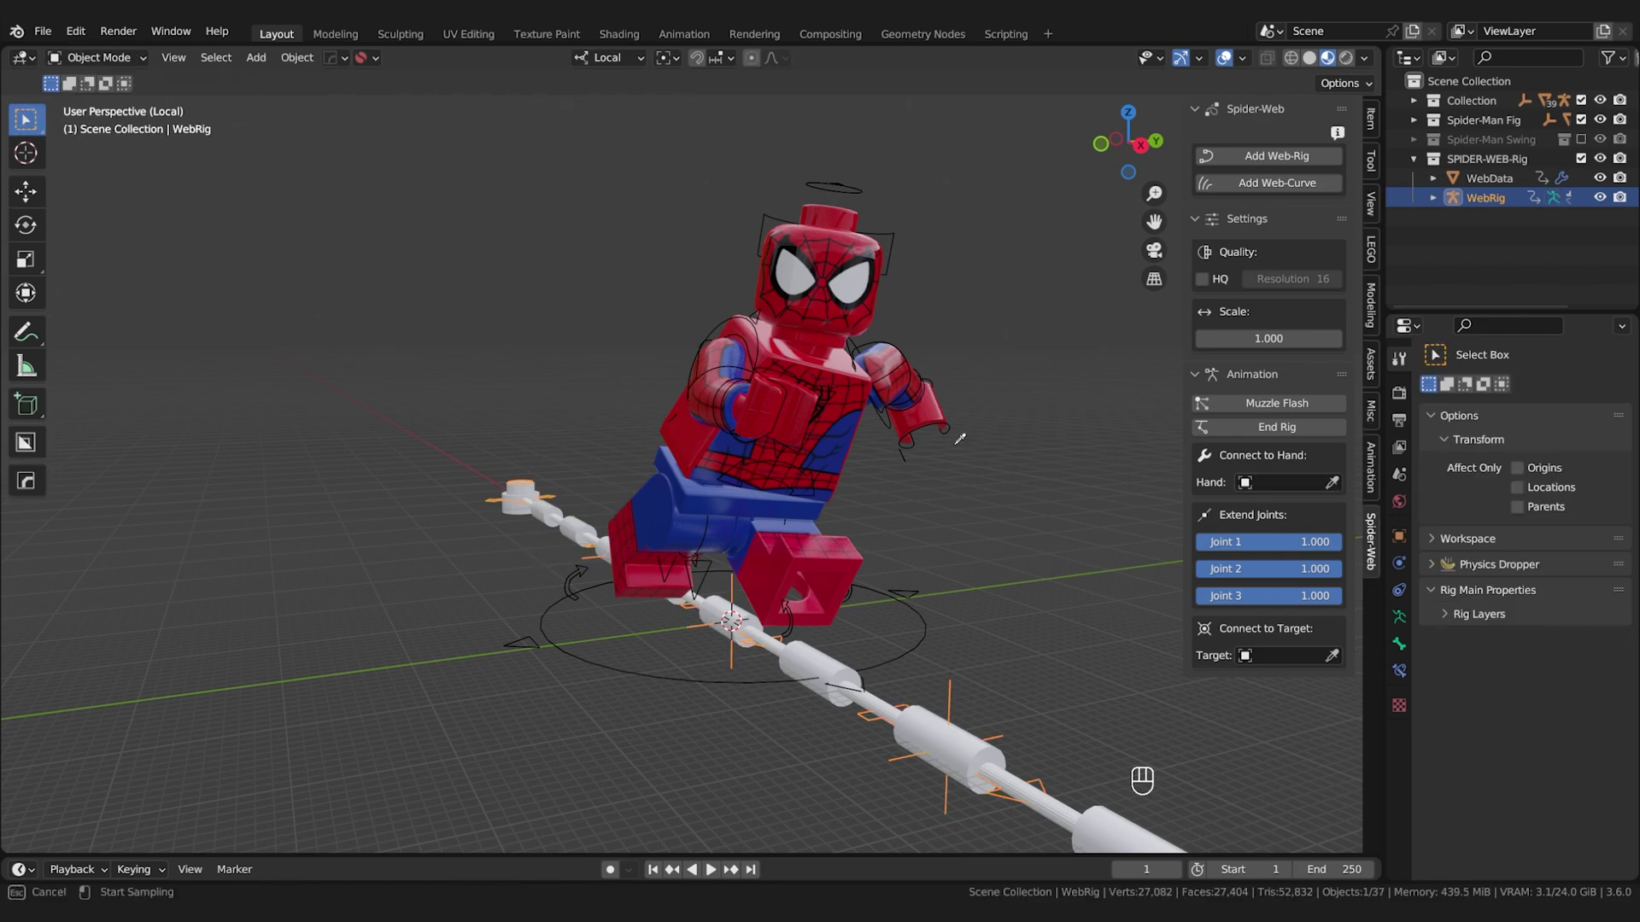
pyautogui.click(764, 399)
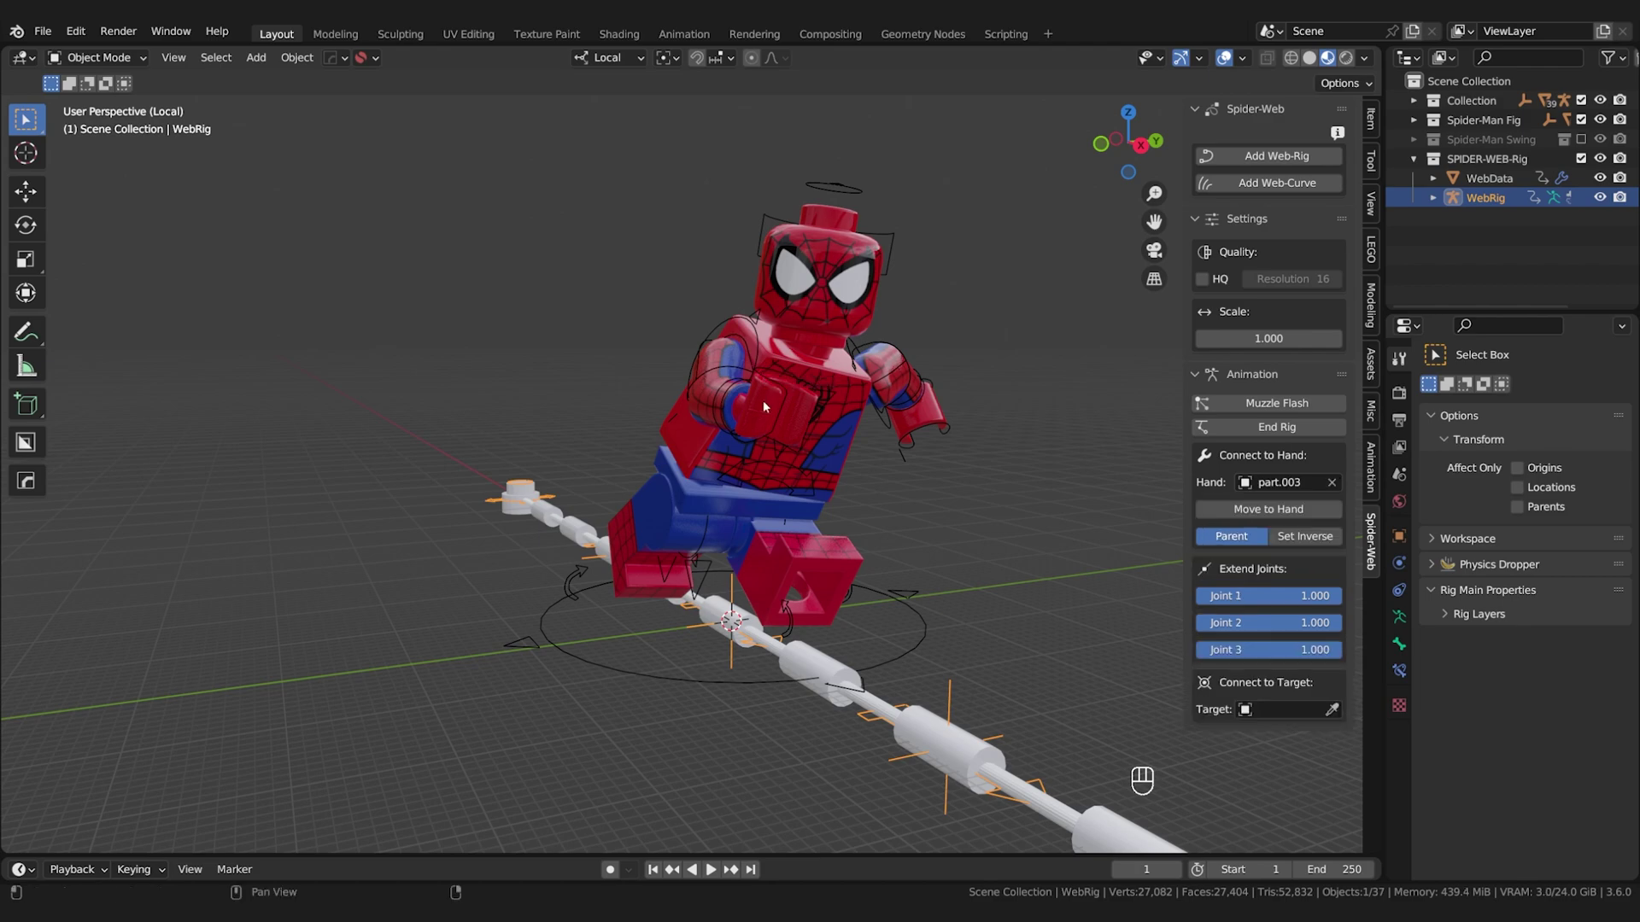
pyautogui.click(1234, 511)
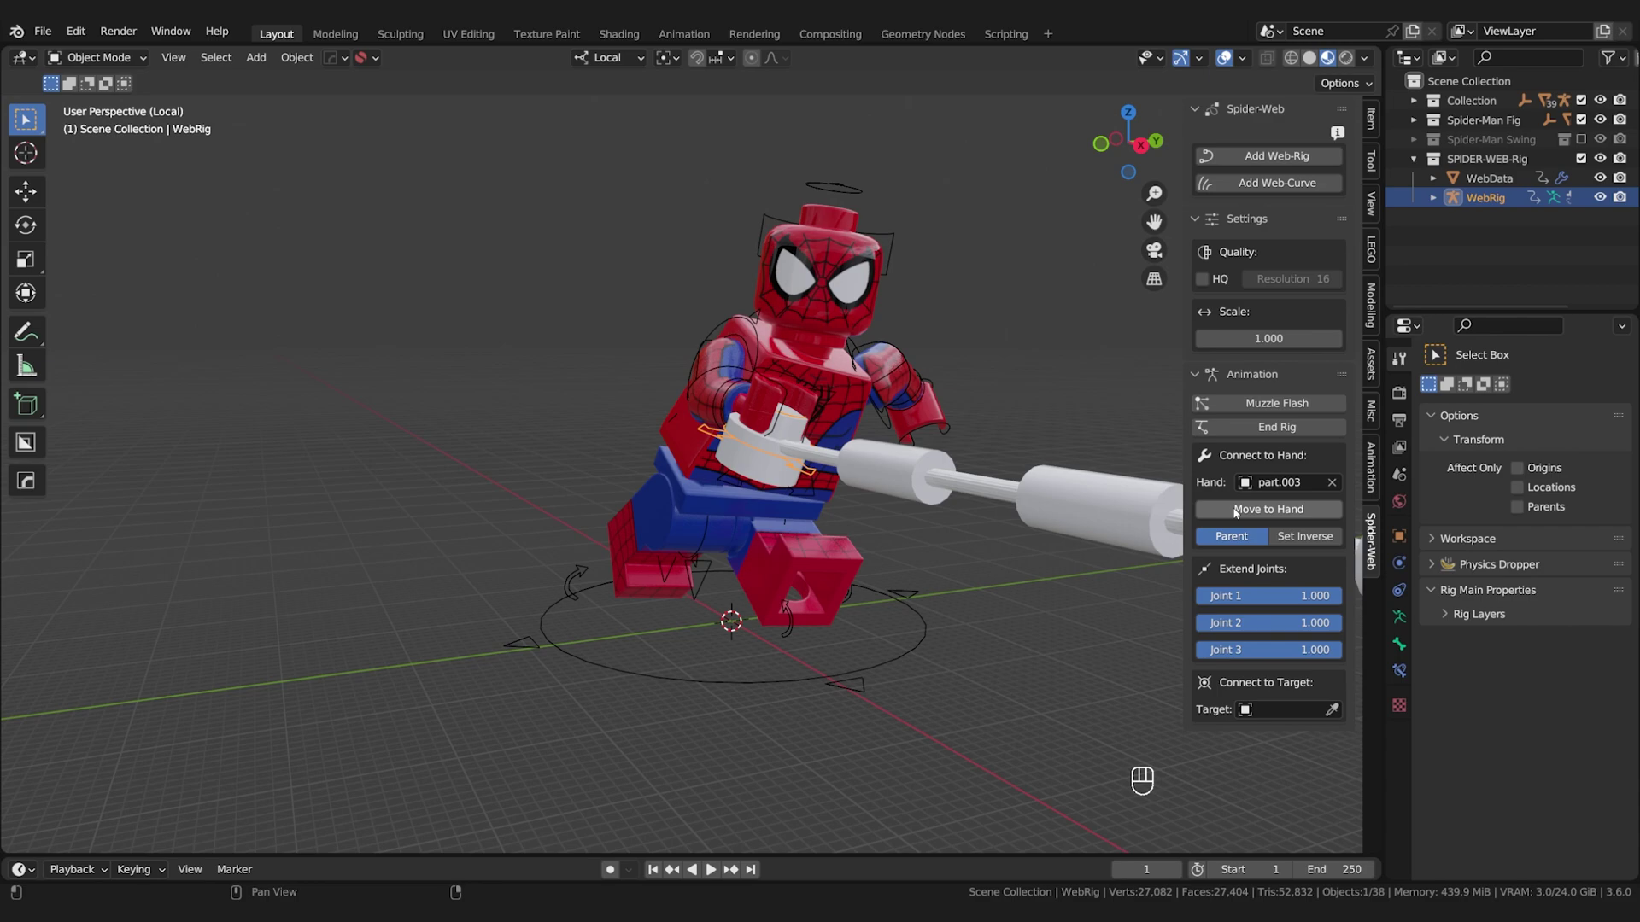
# Put the web rig in Pose Mode and select its WEB-ROOT control at the hand.
pyautogui.scroll(4, 939, 476)
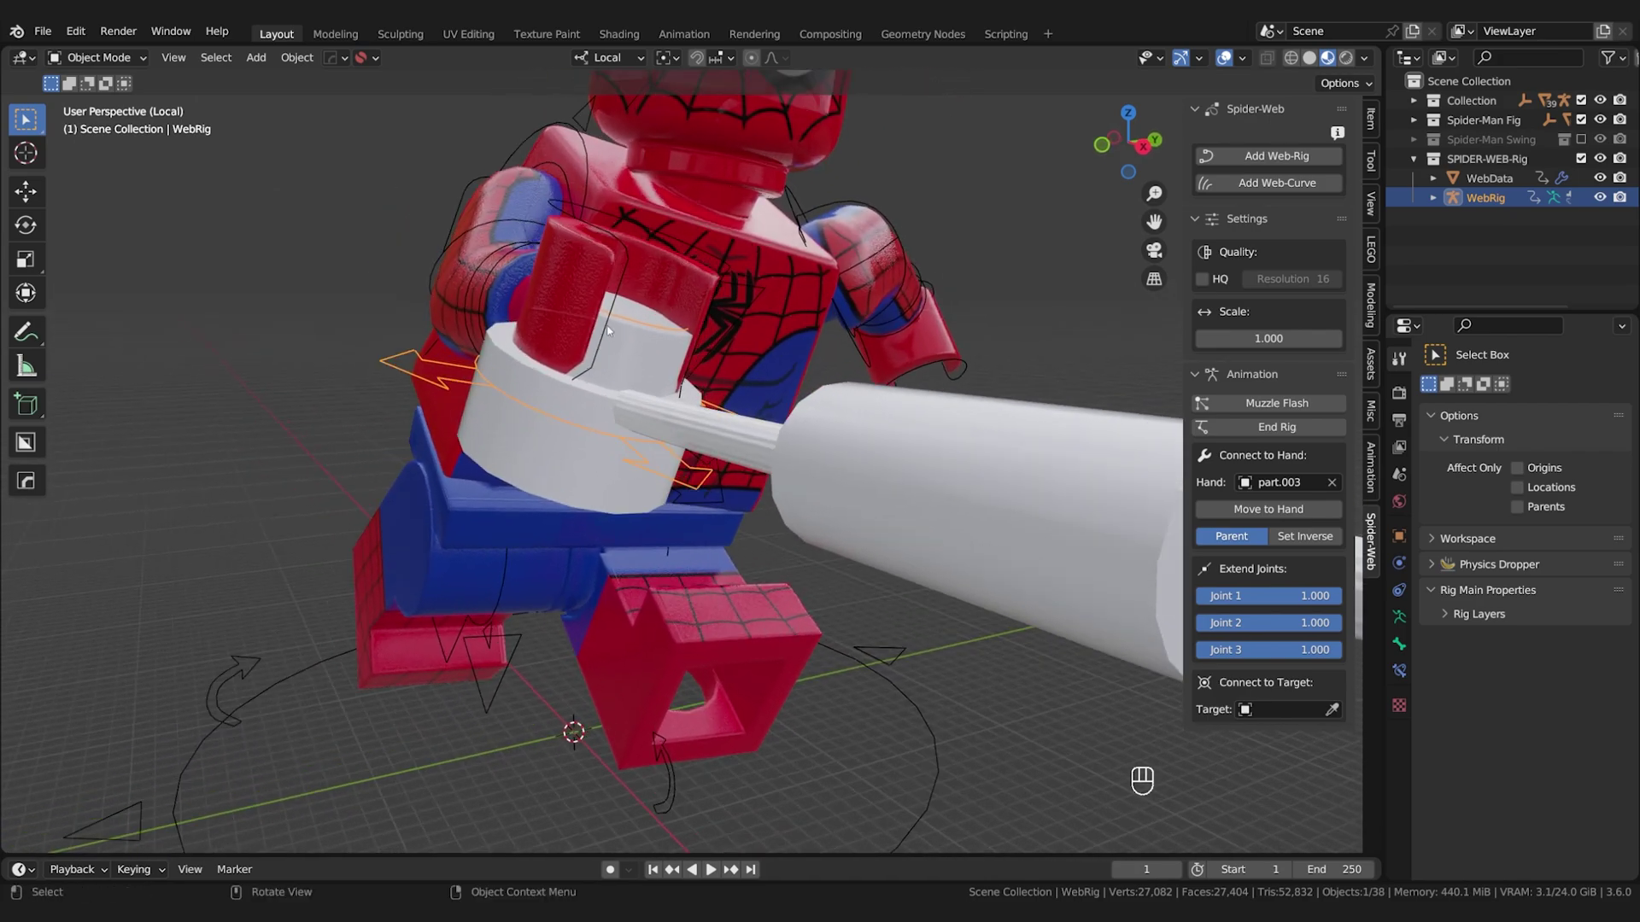
pyautogui.click(605, 327)
pyautogui.moveTo(605, 327); pyautogui.dragTo(718, 393, button='middle')
pyautogui.click(667, 476)
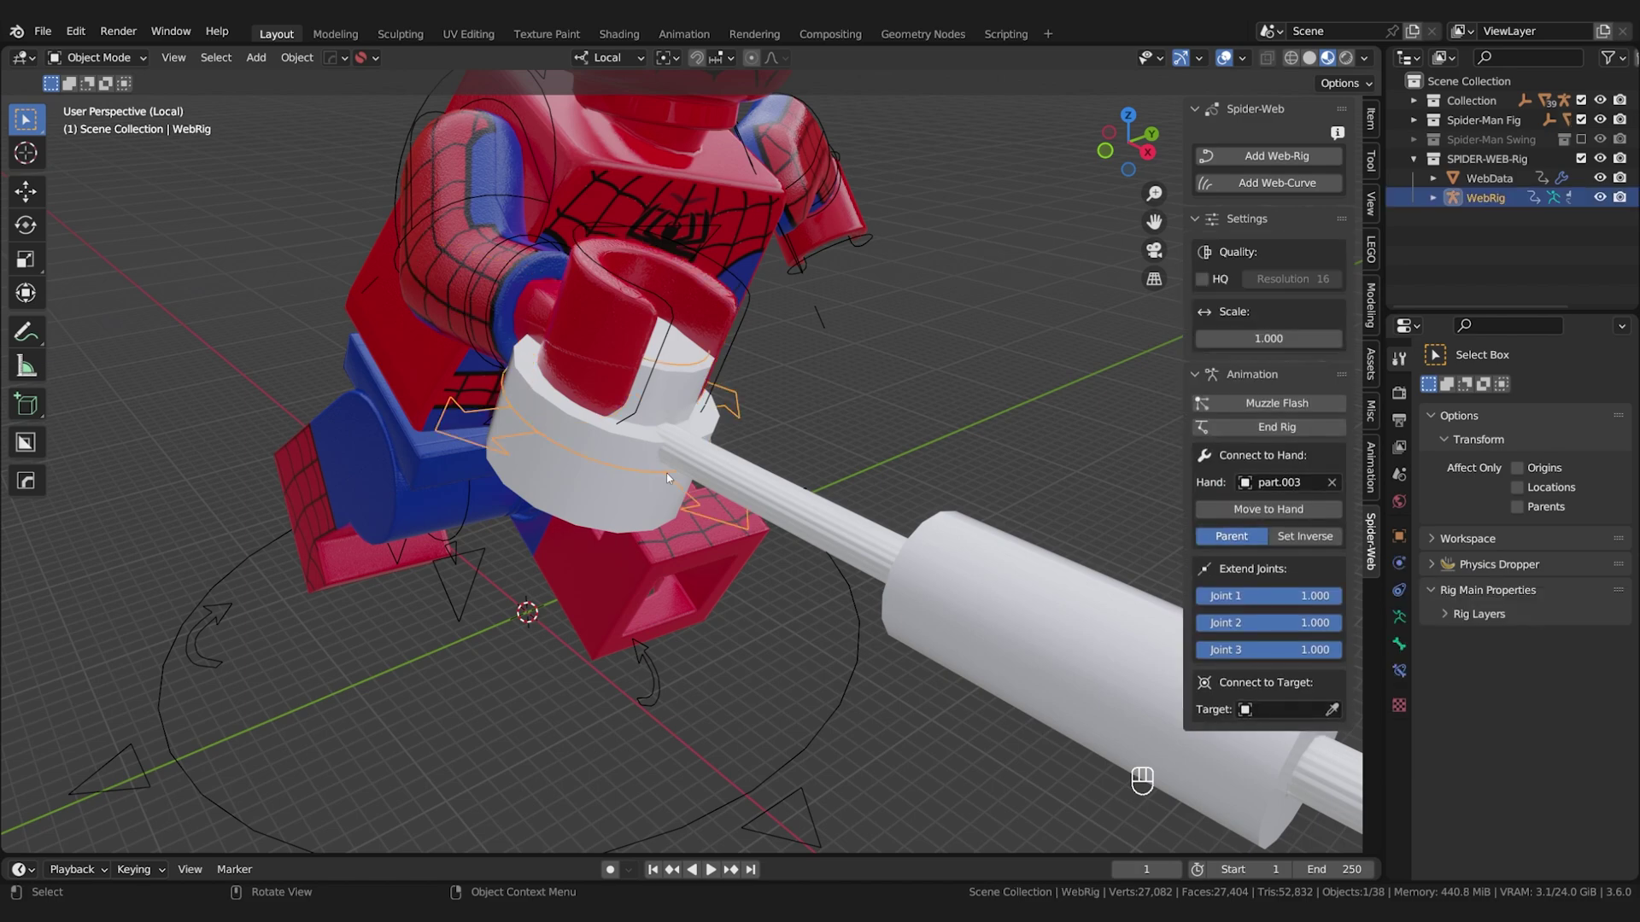
pyautogui.click(98, 57)
pyautogui.click(88, 121)
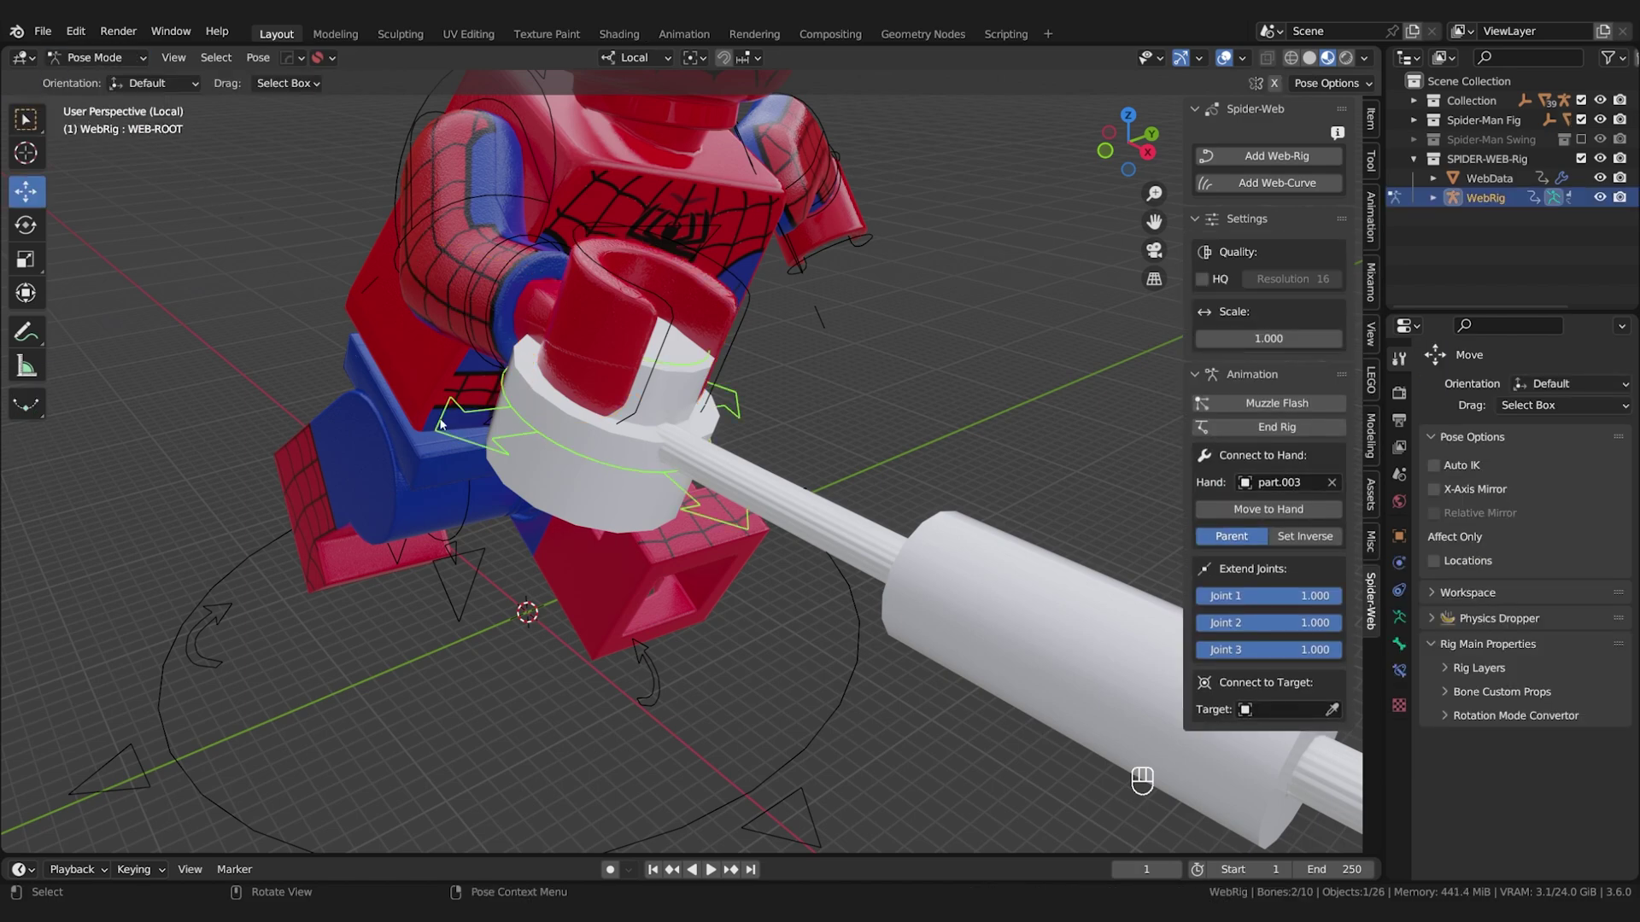
pyautogui.click(495, 443)
# Raise the WEB-ROOT control freehand above the hand in Local orientation and undo the move.
pyautogui.moveTo(622, 353); pyautogui.dragTo(724, 186)
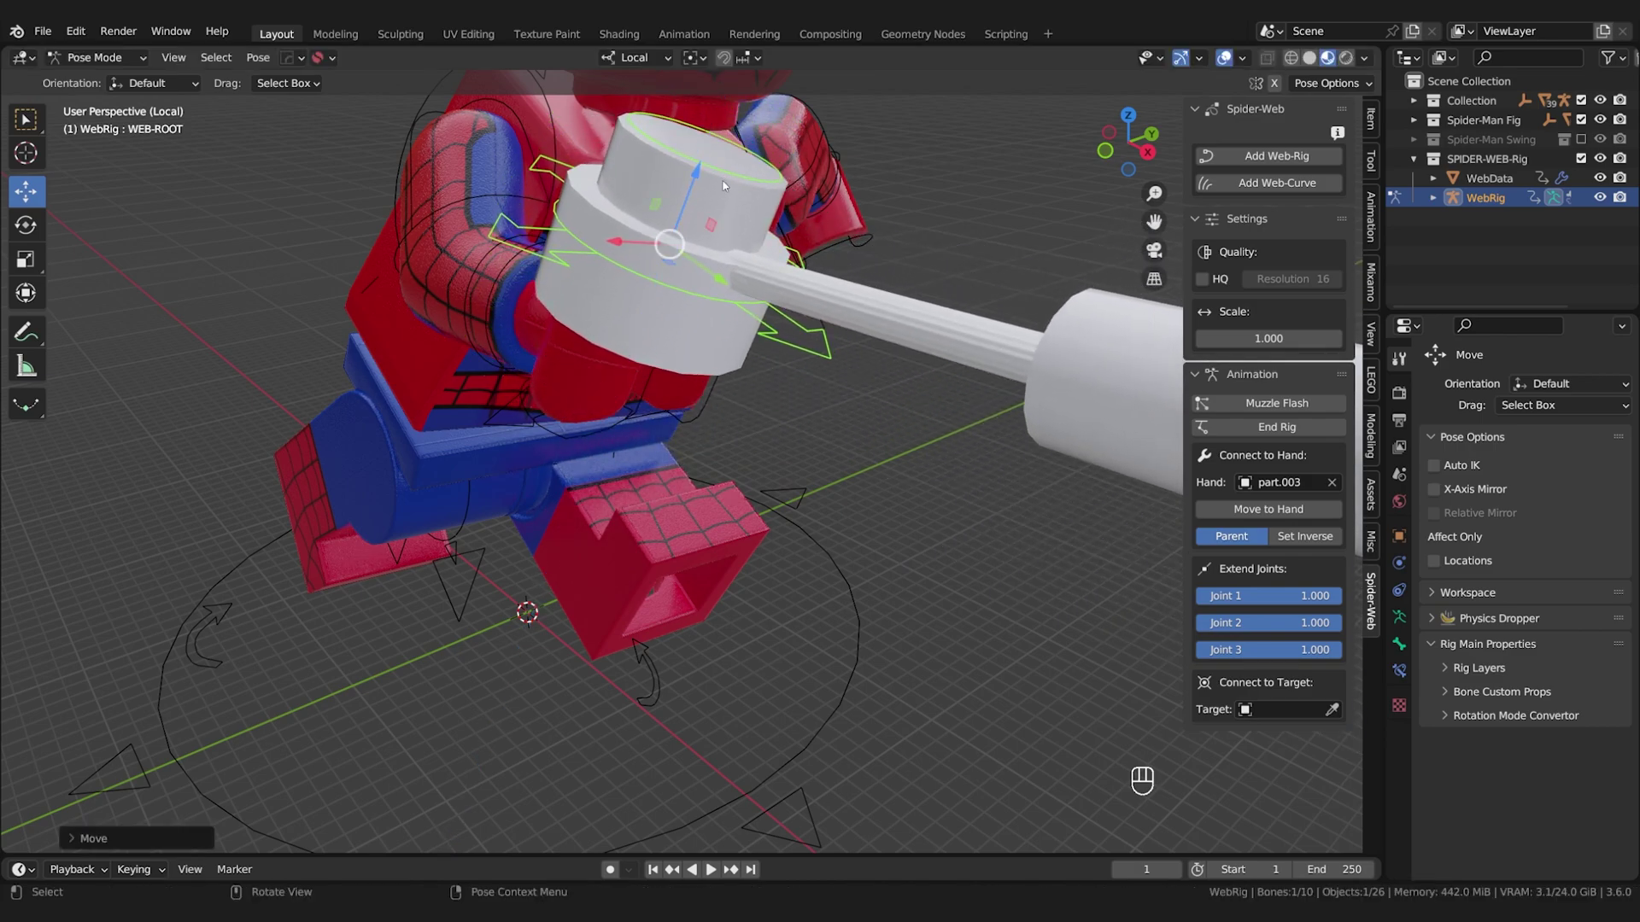
pyautogui.click(643, 59)
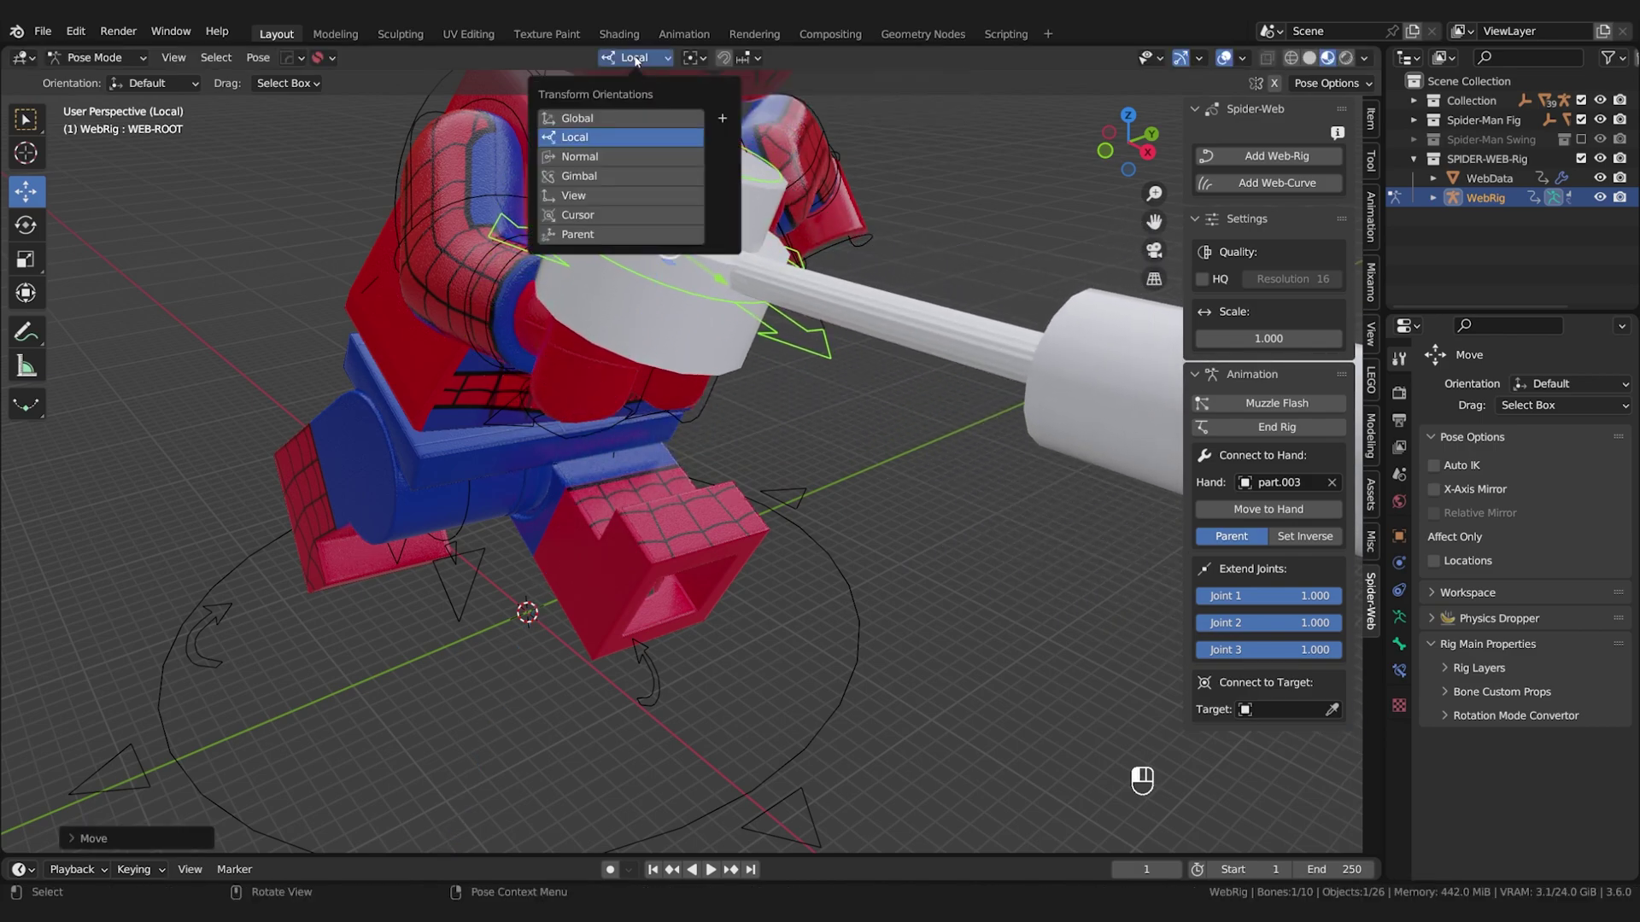
pyautogui.click(589, 136)
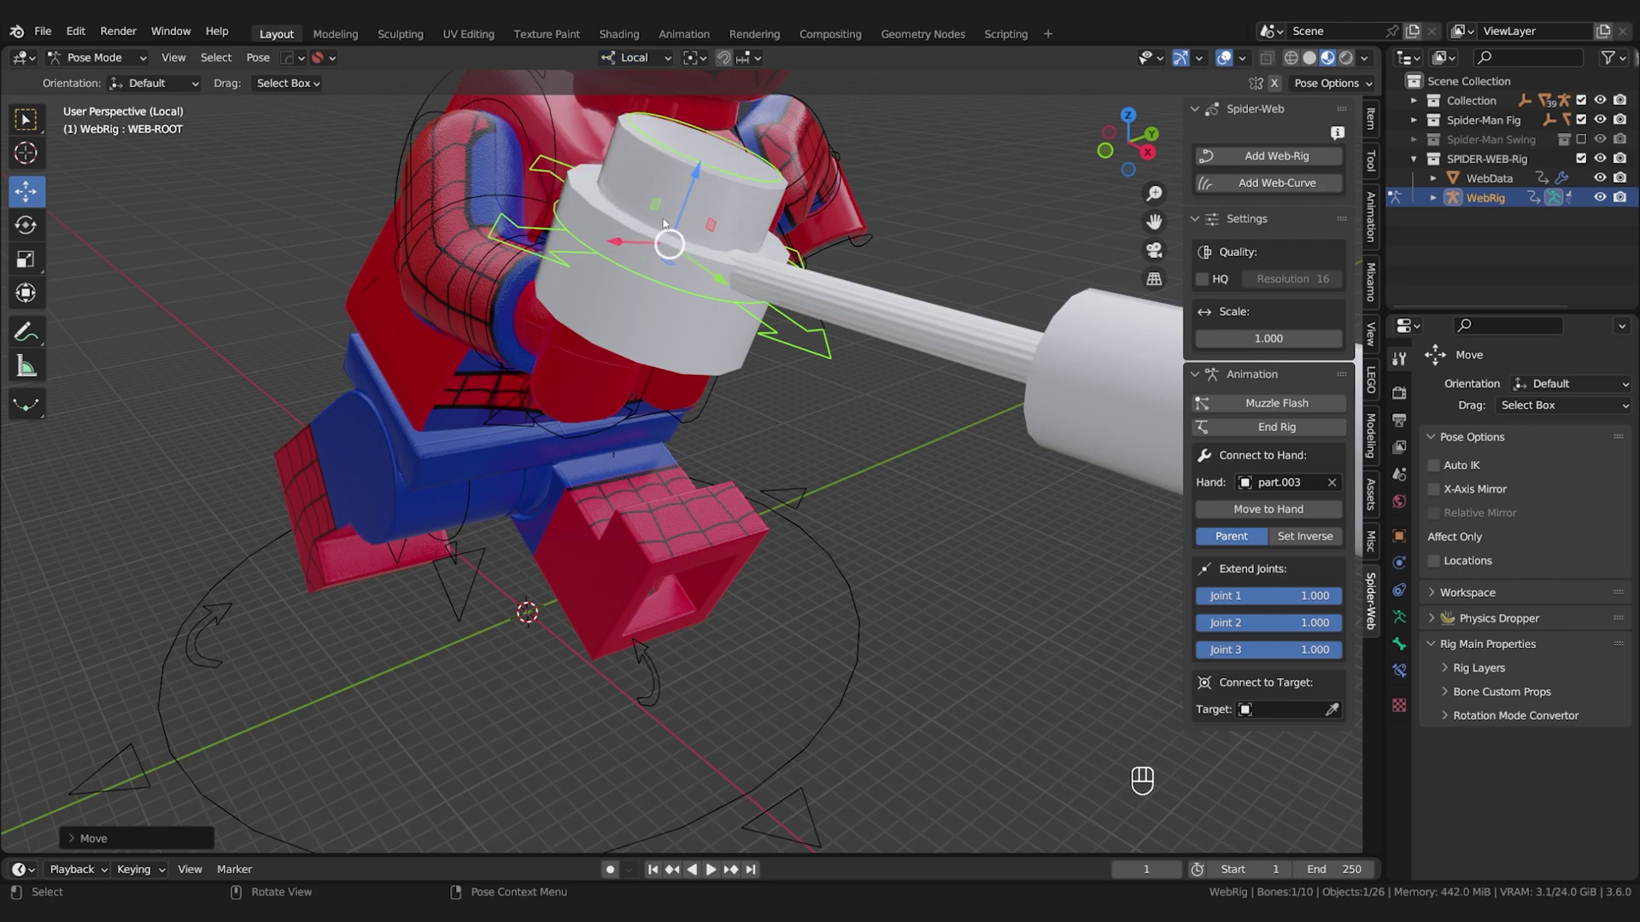
pyautogui.hotkey('ctrl', 'z')
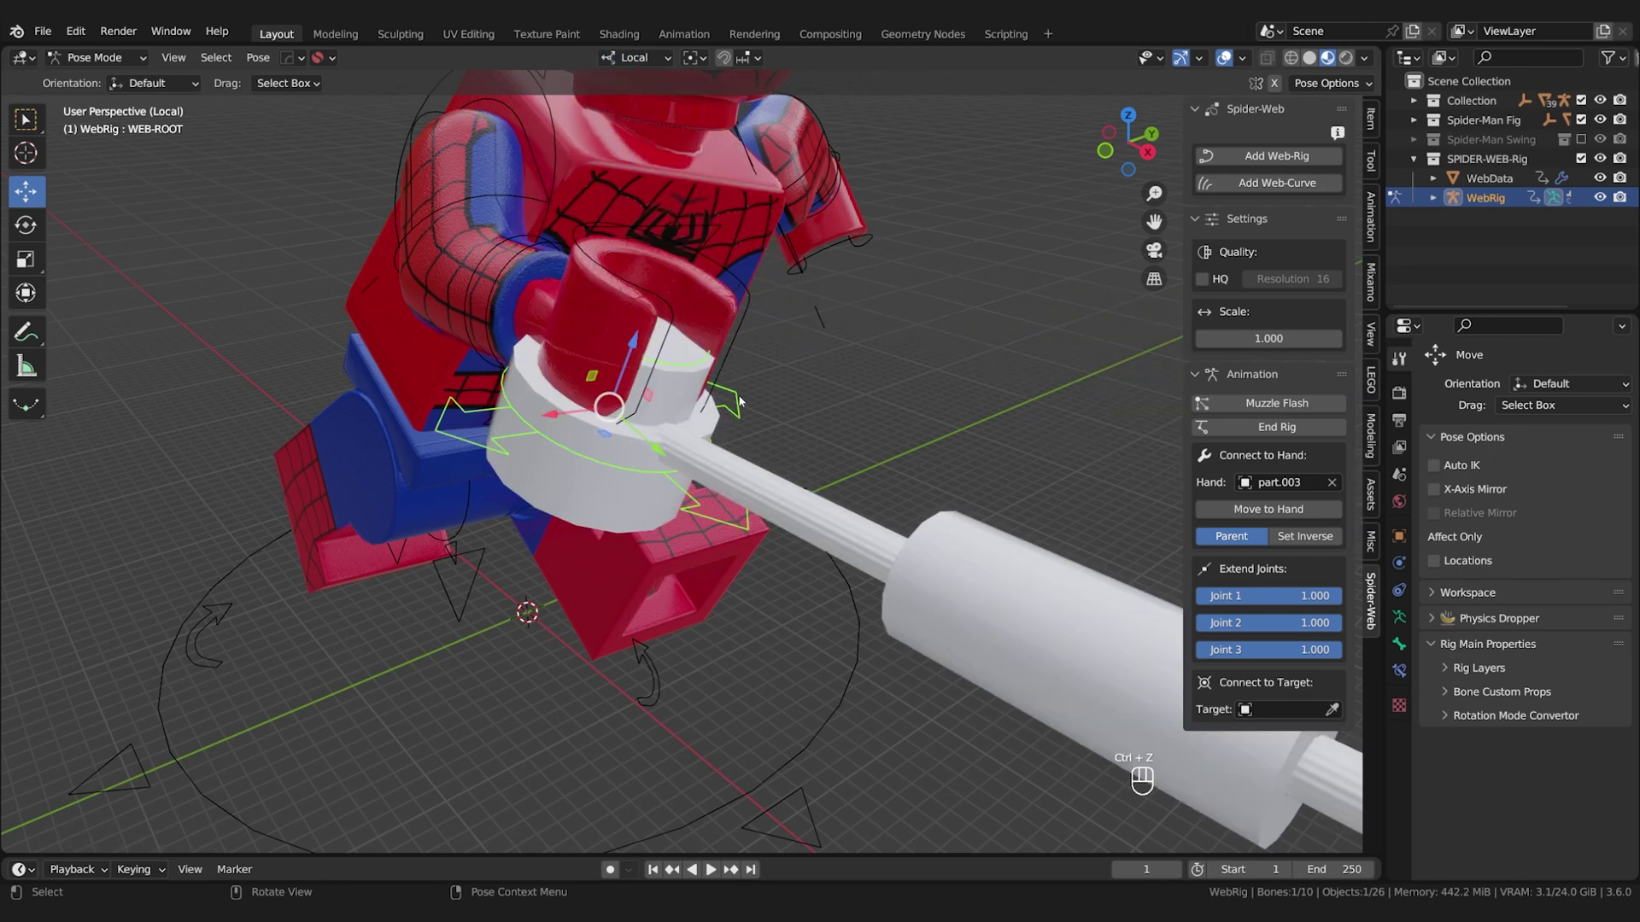
# Move the WEB-ROOT control 4.6 m along Z using Local orientation, and undo the move.
pyautogui.write('gz4.6')
pyautogui.press('Return')
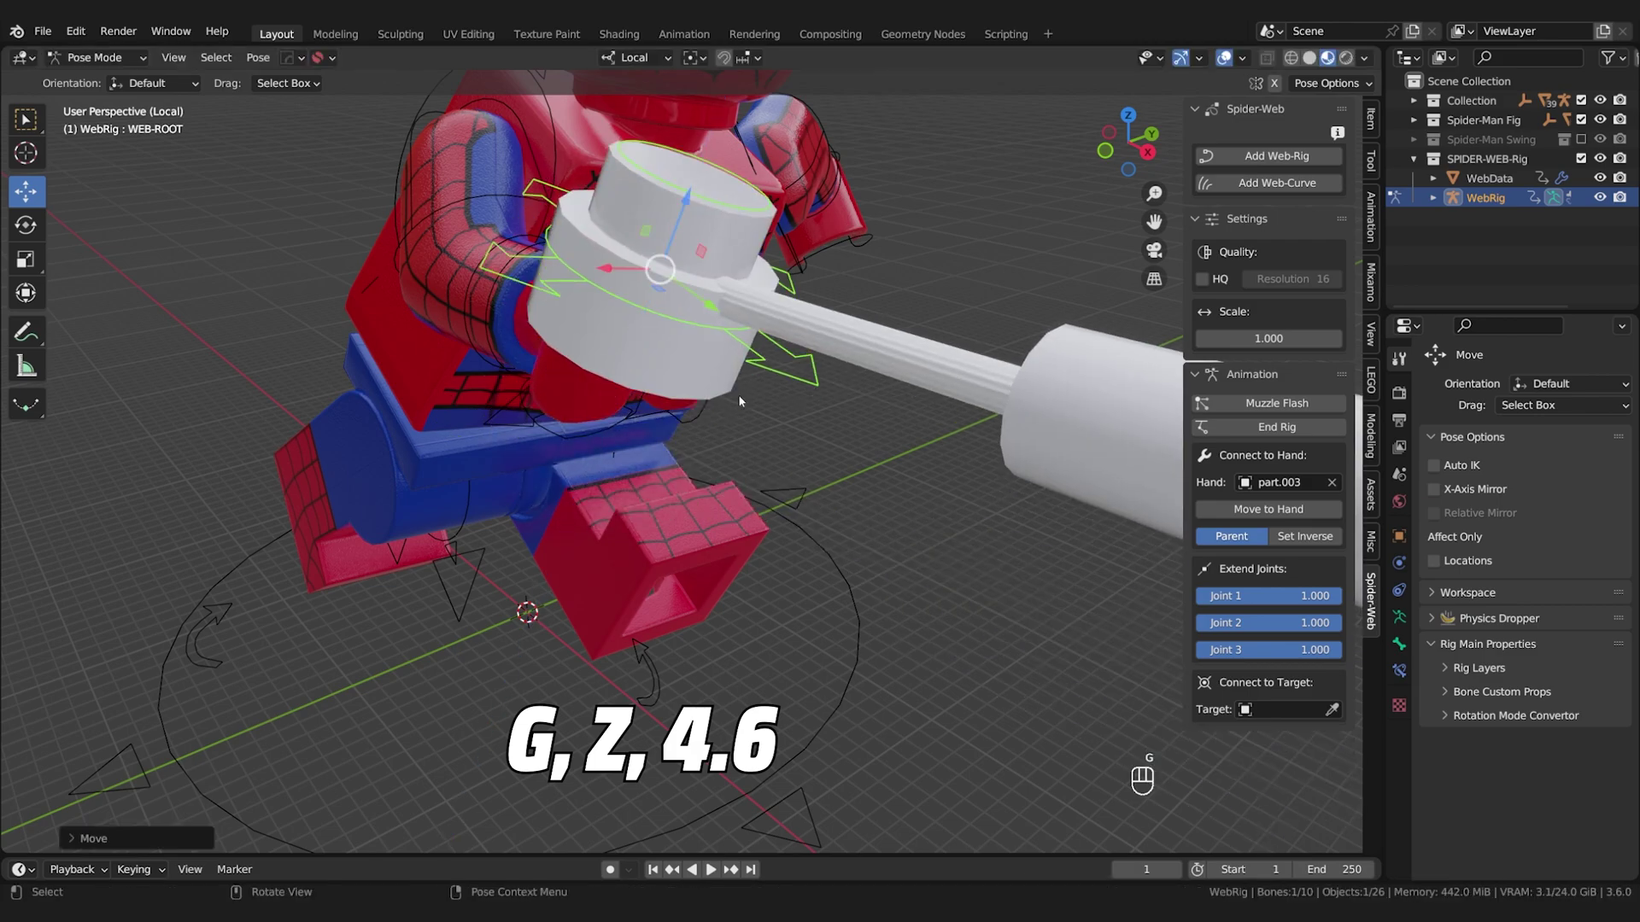
pyautogui.moveTo(740, 401); pyautogui.dragTo(856, 370, button='middle')
pyautogui.scroll(3, 620, 333)
pyautogui.scroll(-4, 654, 333)
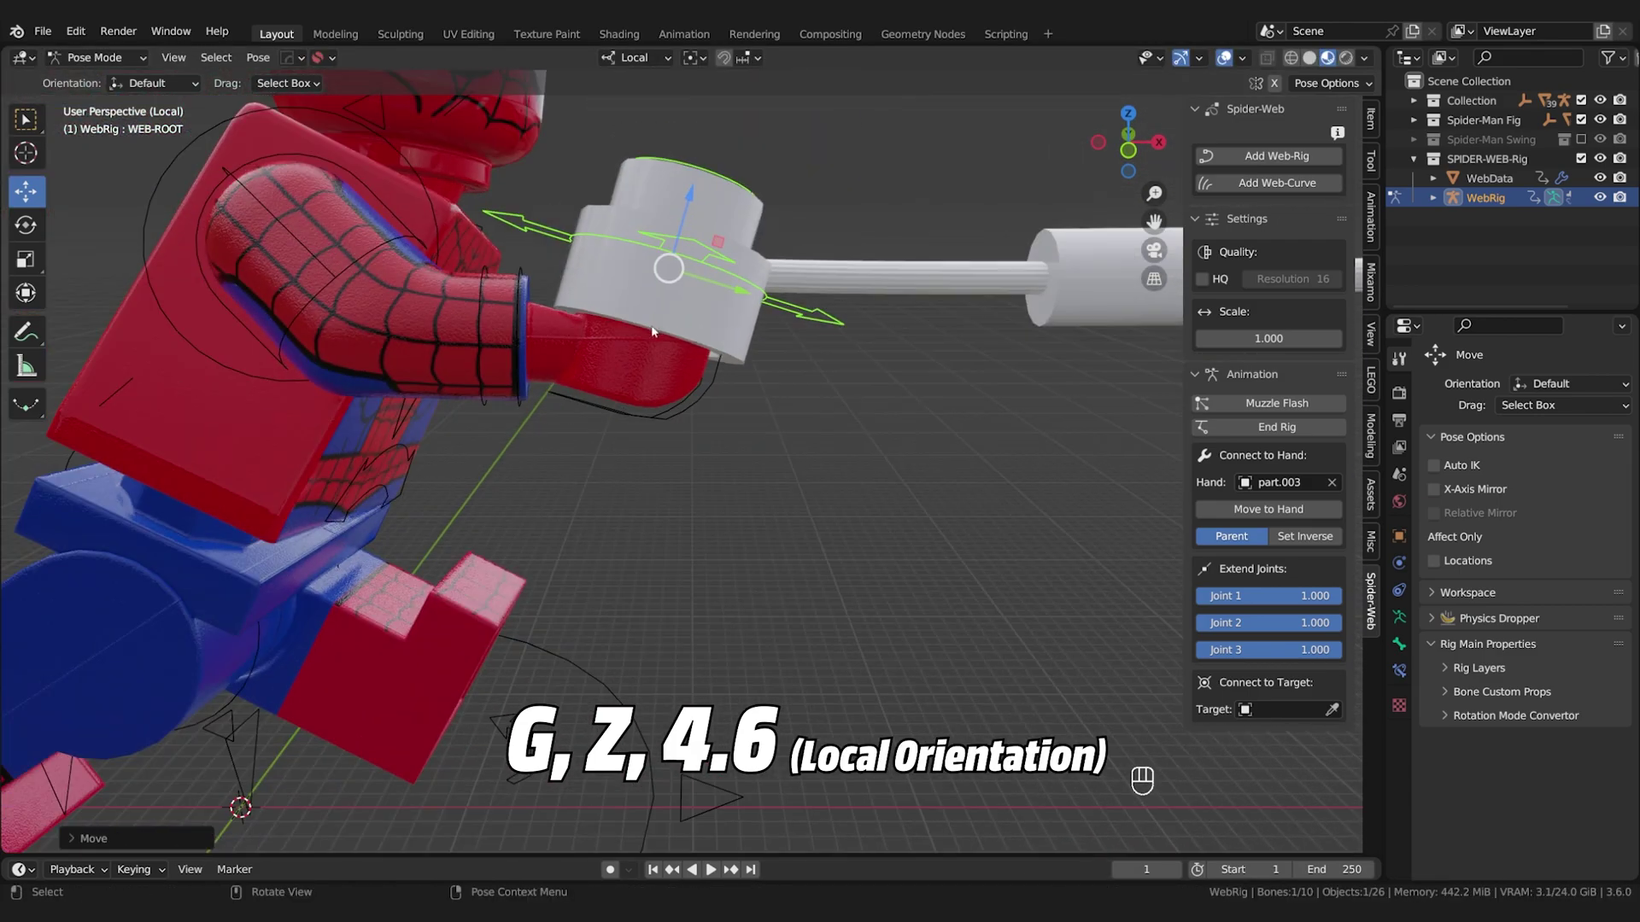
pyautogui.moveTo(654, 331); pyautogui.dragTo(673, 369, button='middle')
pyautogui.hotkey('ctrl', 'z')
# Set the transform orientation to Global and move the WEB-ROOT control 4.6 m along its local Z axis.
pyautogui.click(633, 57)
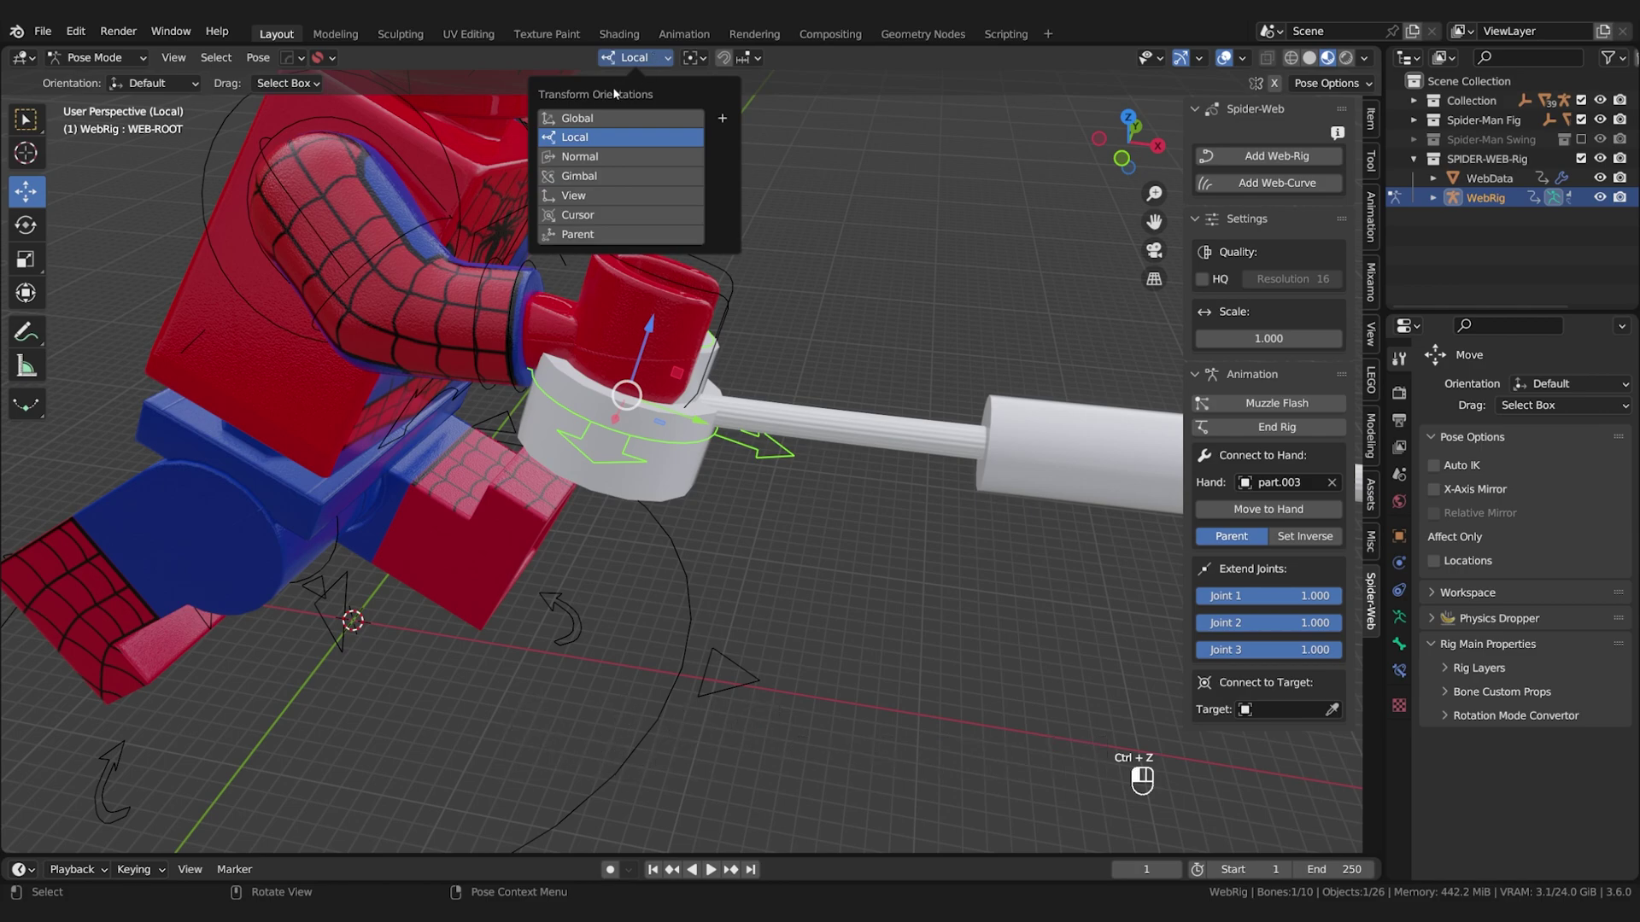
pyautogui.click(598, 118)
pyautogui.press('g')
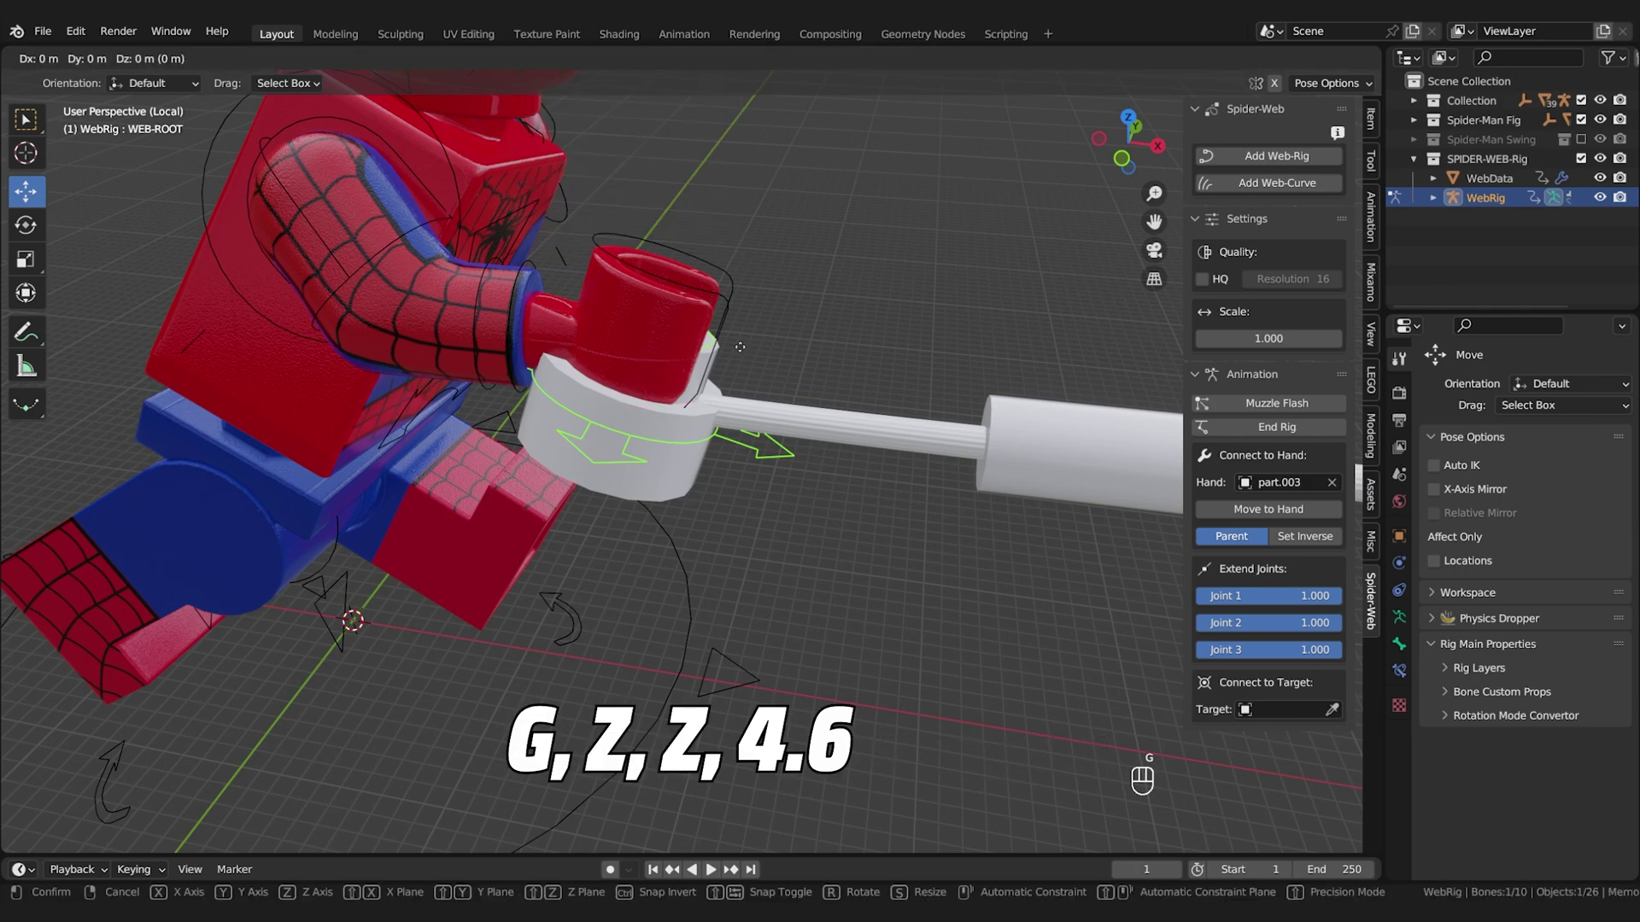
pyautogui.press('z')
pyautogui.press('z')
pyautogui.write('4.6')
pyautogui.press('Return')
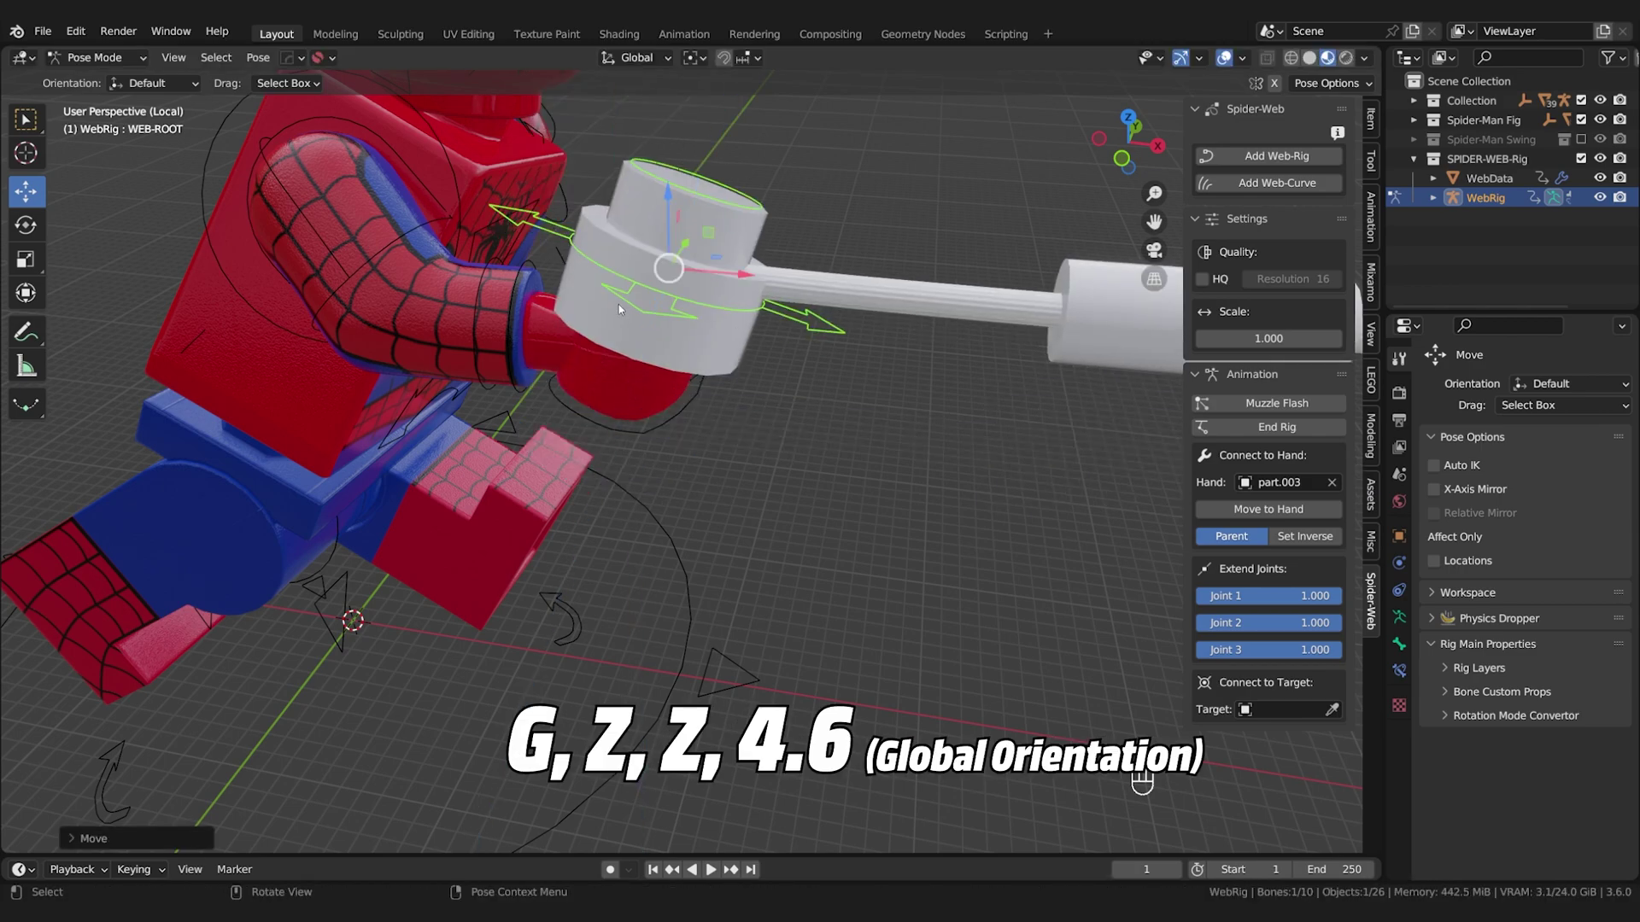
pyautogui.moveTo(740, 347); pyautogui.dragTo(607, 271, button='middle')
pyautogui.scroll(-4, 597, 384)
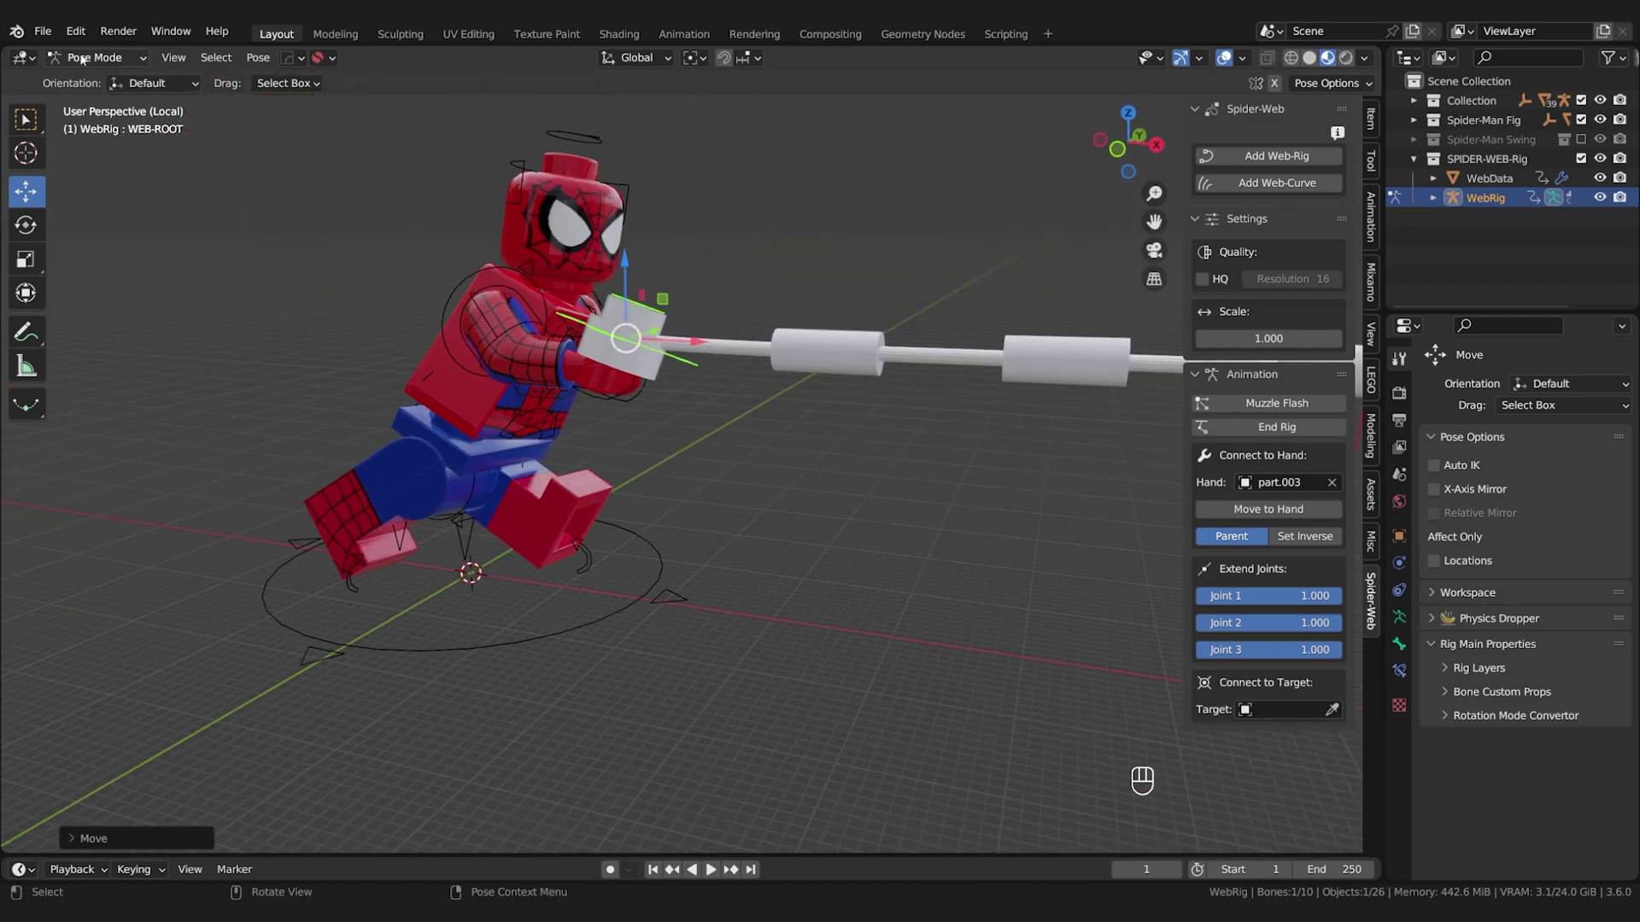
# Put the Spider-Man Rig in Pose Mode and move its MasterBone control around with the web attached to the hand.
pyautogui.hotkey('ctrl', 'Tab')
pyautogui.click(669, 602)
pyautogui.click(95, 57)
pyautogui.click(92, 121)
pyautogui.scroll(-2, 693, 610)
pyautogui.scroll(-2, 722, 620)
pyautogui.press('g')
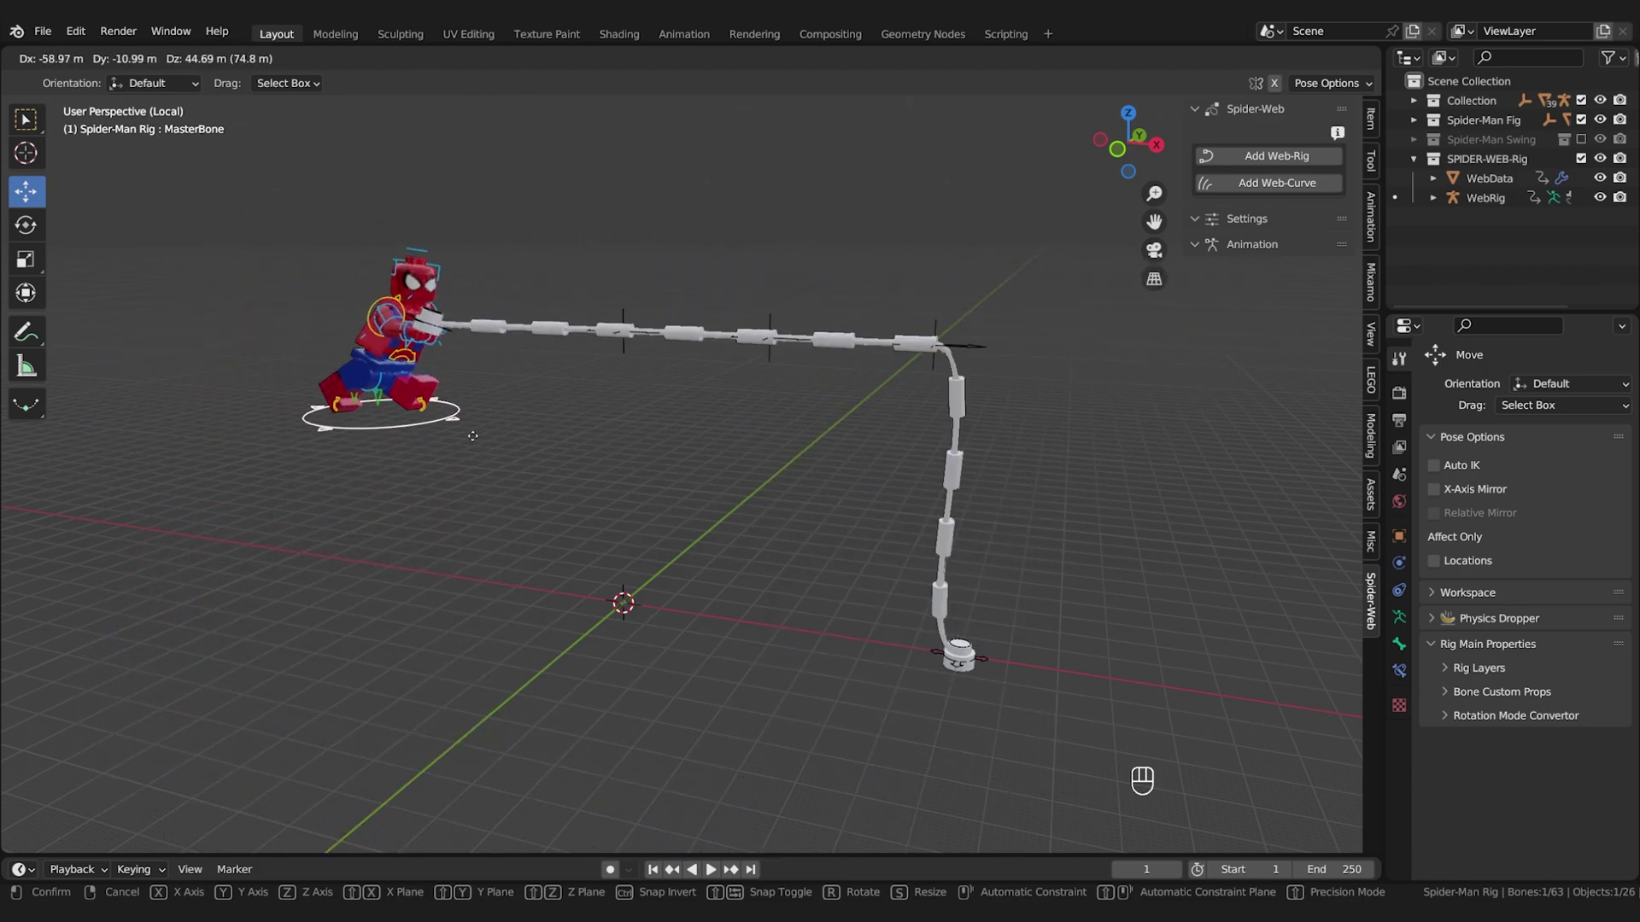
pyautogui.click(416, 587)
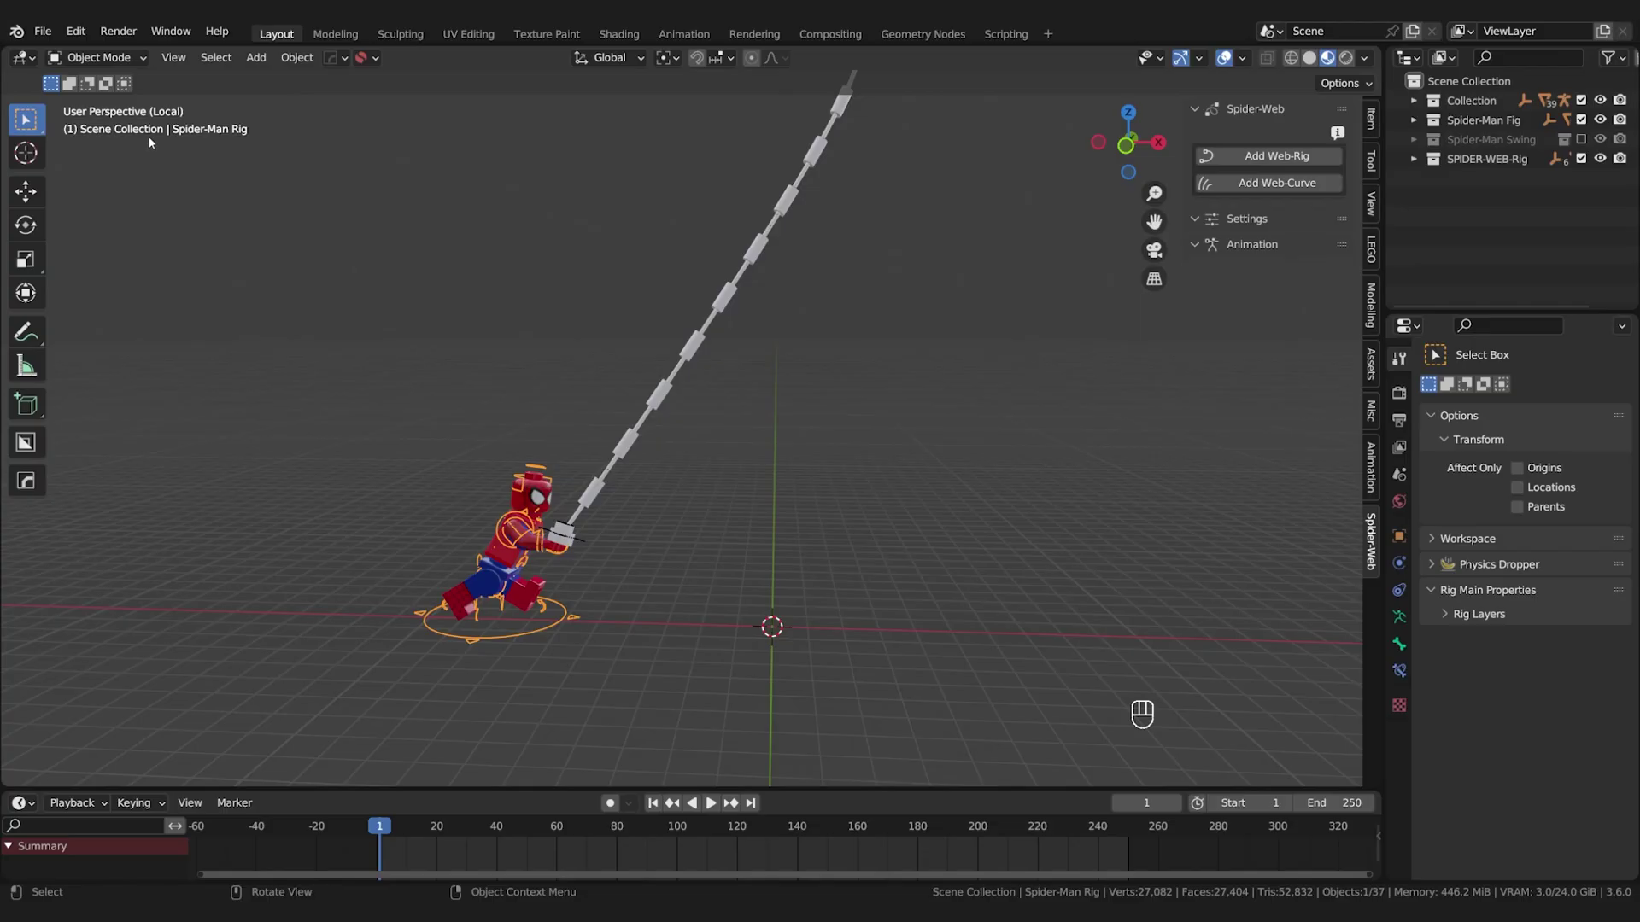
# Return the Spider-Man Rig to Pose Mode with the Move tool active.
pyautogui.click(95, 57)
pyautogui.click(89, 121)
pyautogui.click(38, 187)
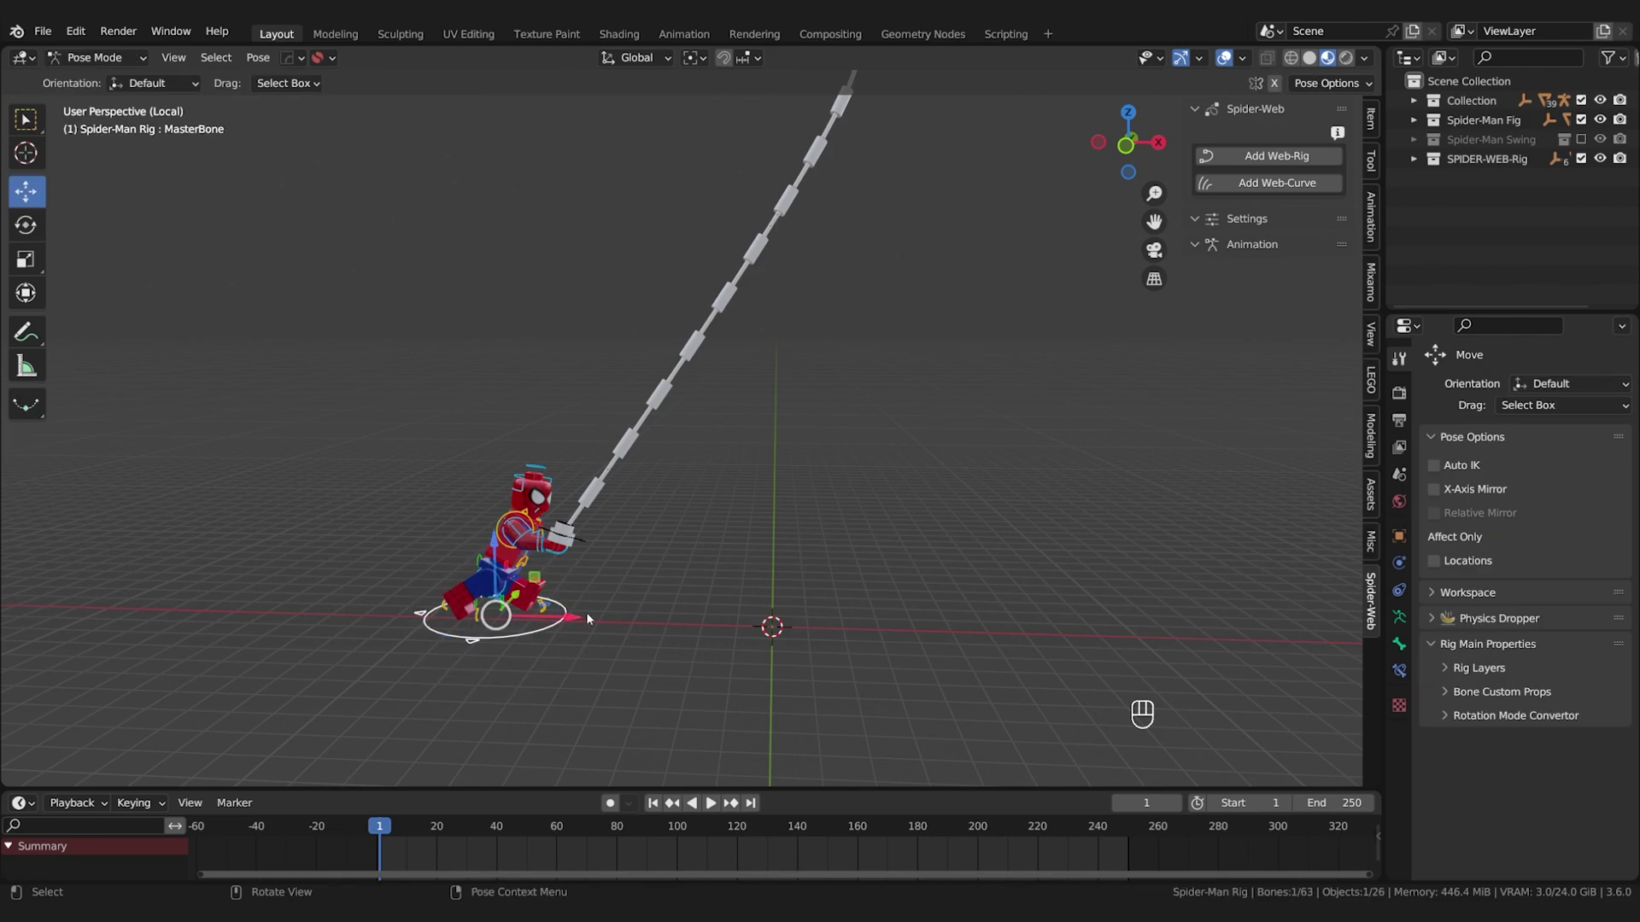
# Keyframe the MasterBone at frame 1 and, with auto keying enabled, at frame 20 after moving it along the X axis past the origin.
pyautogui.press('i')
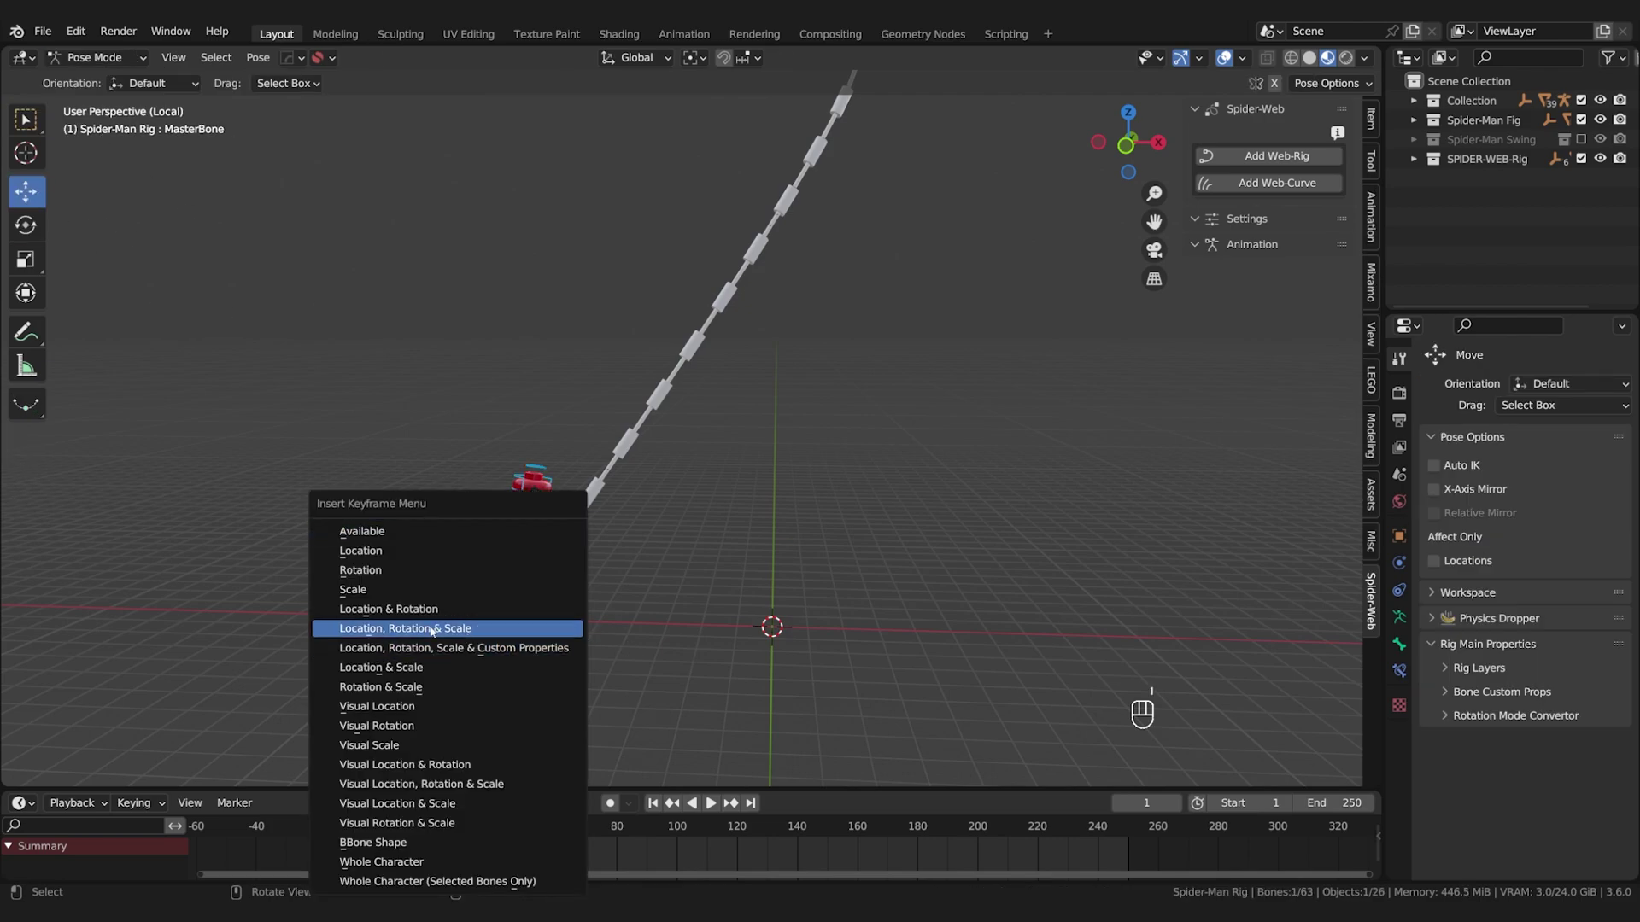
pyautogui.click(371, 613)
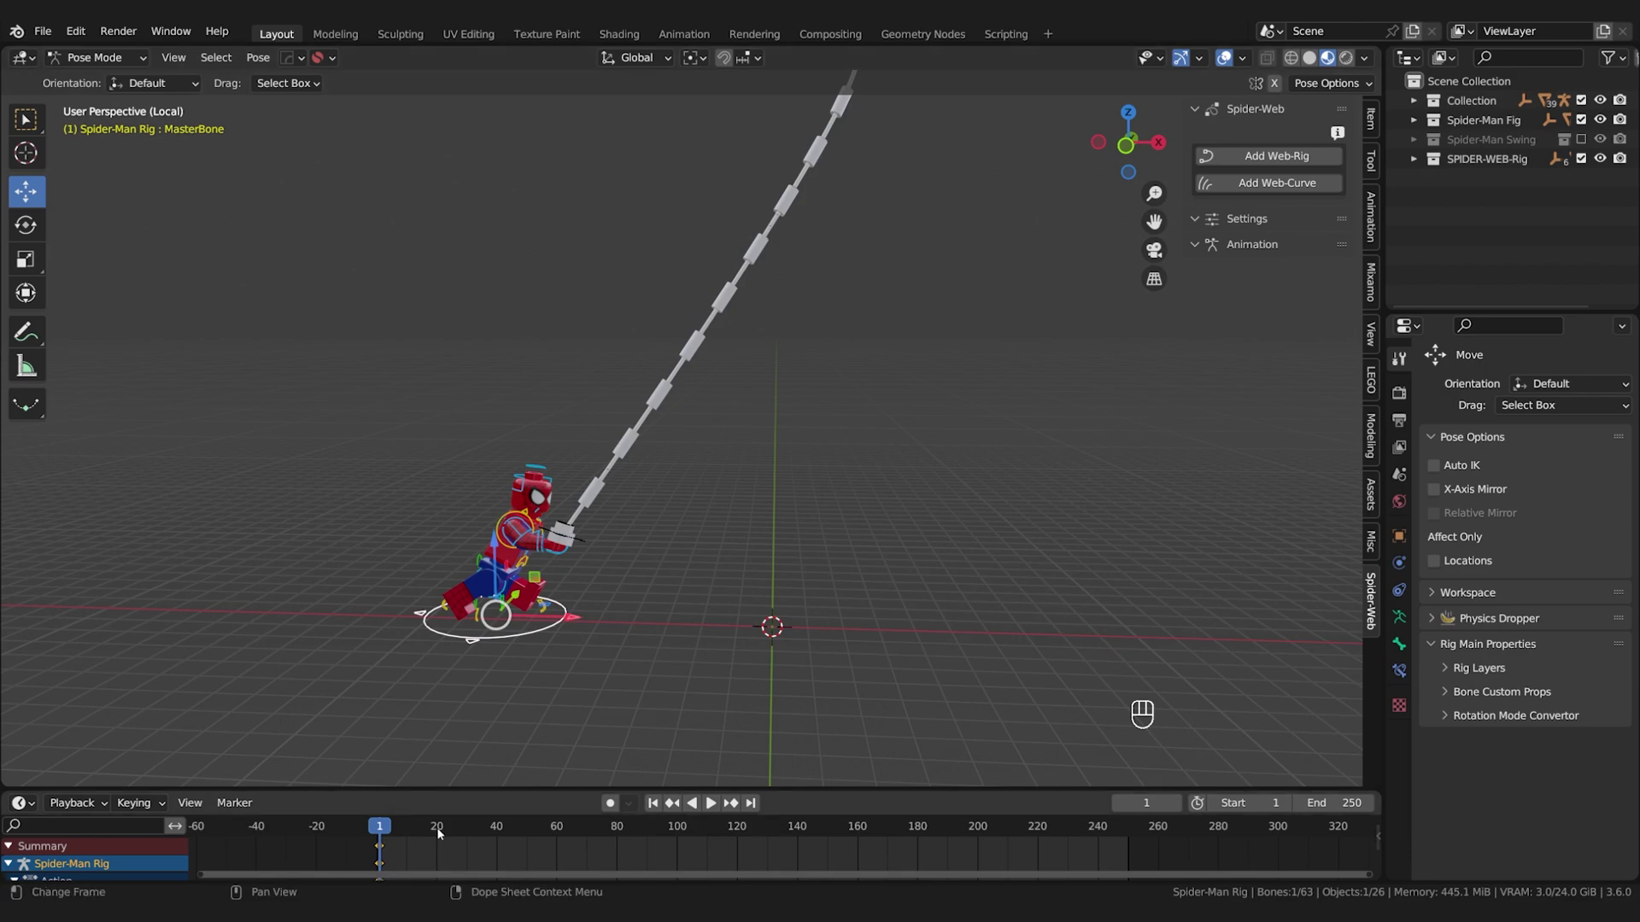
pyautogui.scroll(5, 406, 857)
pyautogui.click(608, 833)
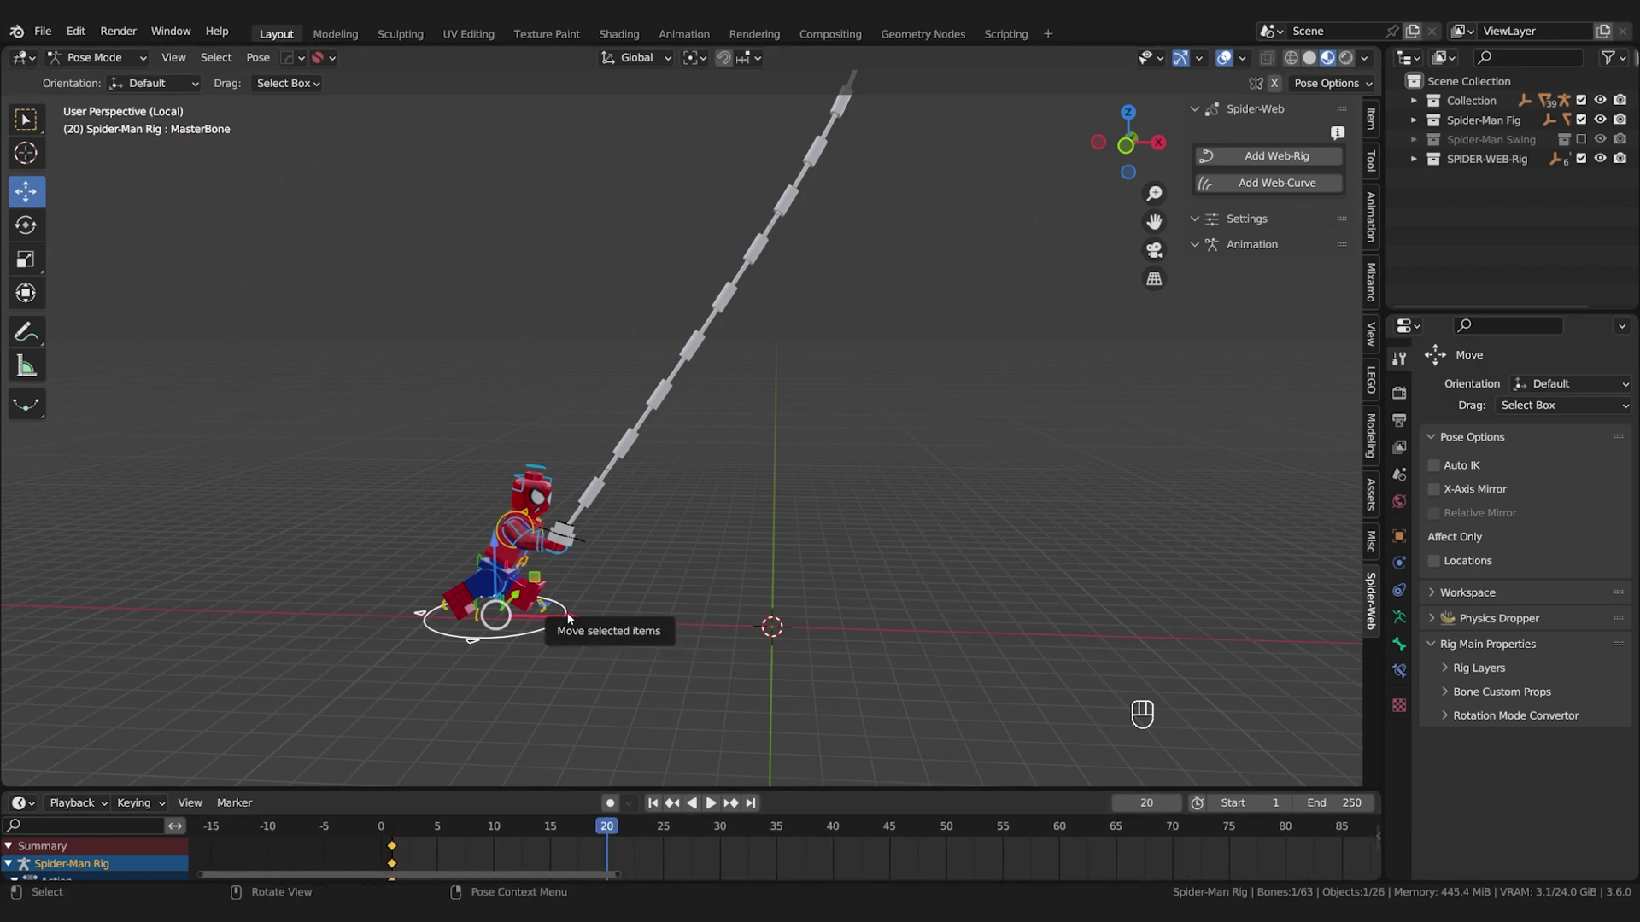
pyautogui.moveTo(564, 615); pyautogui.dragTo(1109, 602)
pyautogui.press('i')
pyautogui.click(1119, 574)
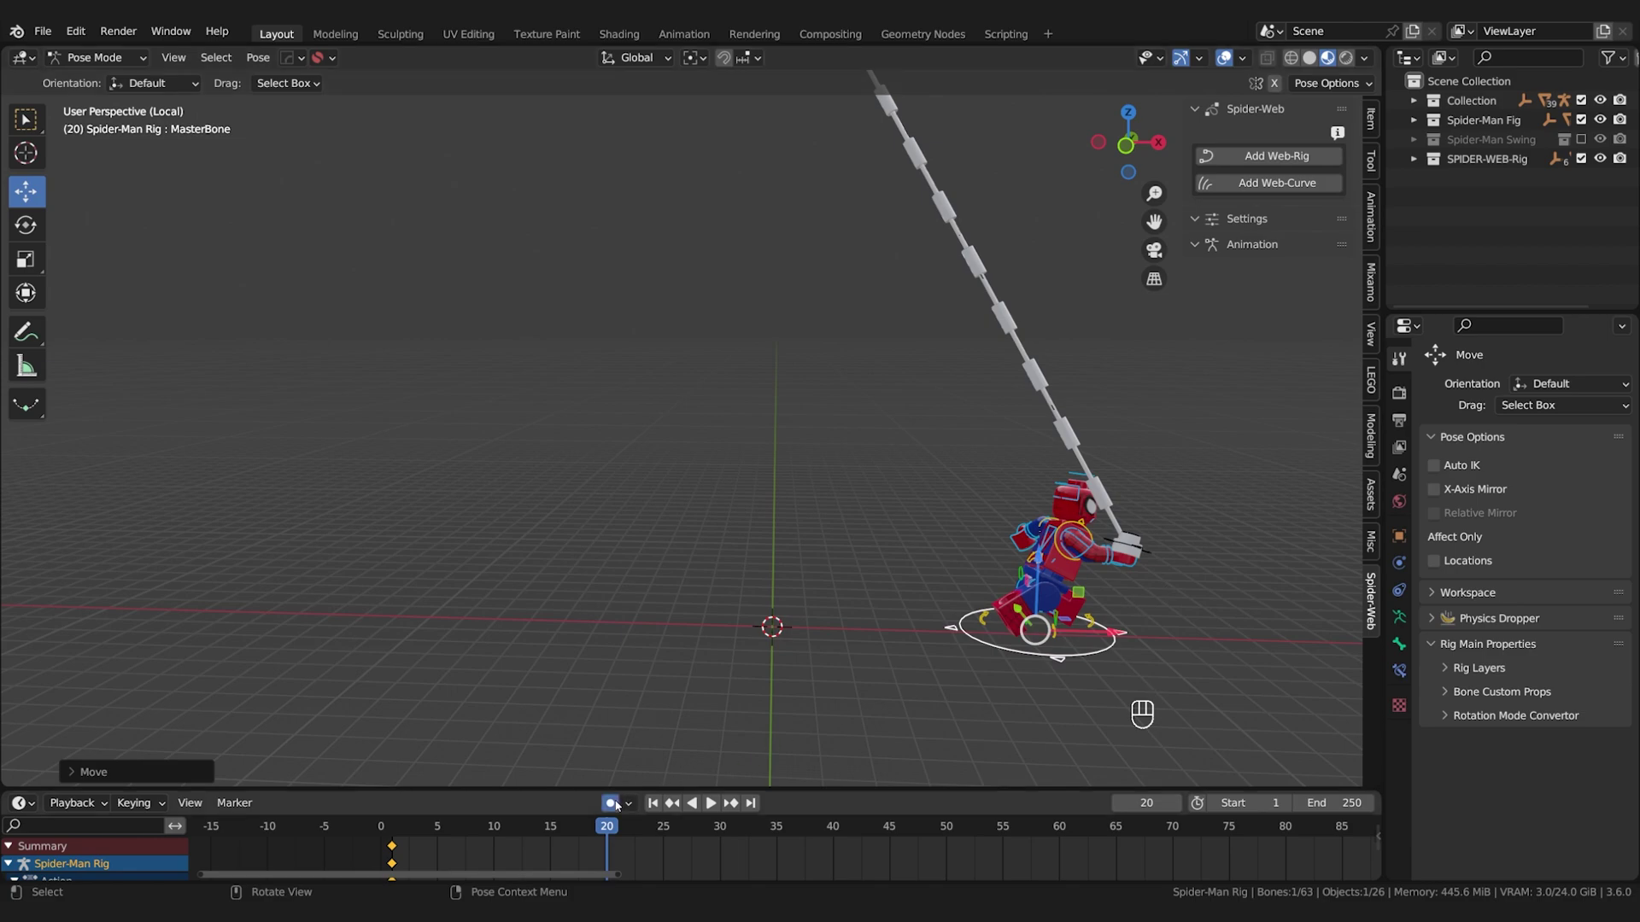
pyautogui.moveTo(1112, 639); pyautogui.dragTo(1108, 642)
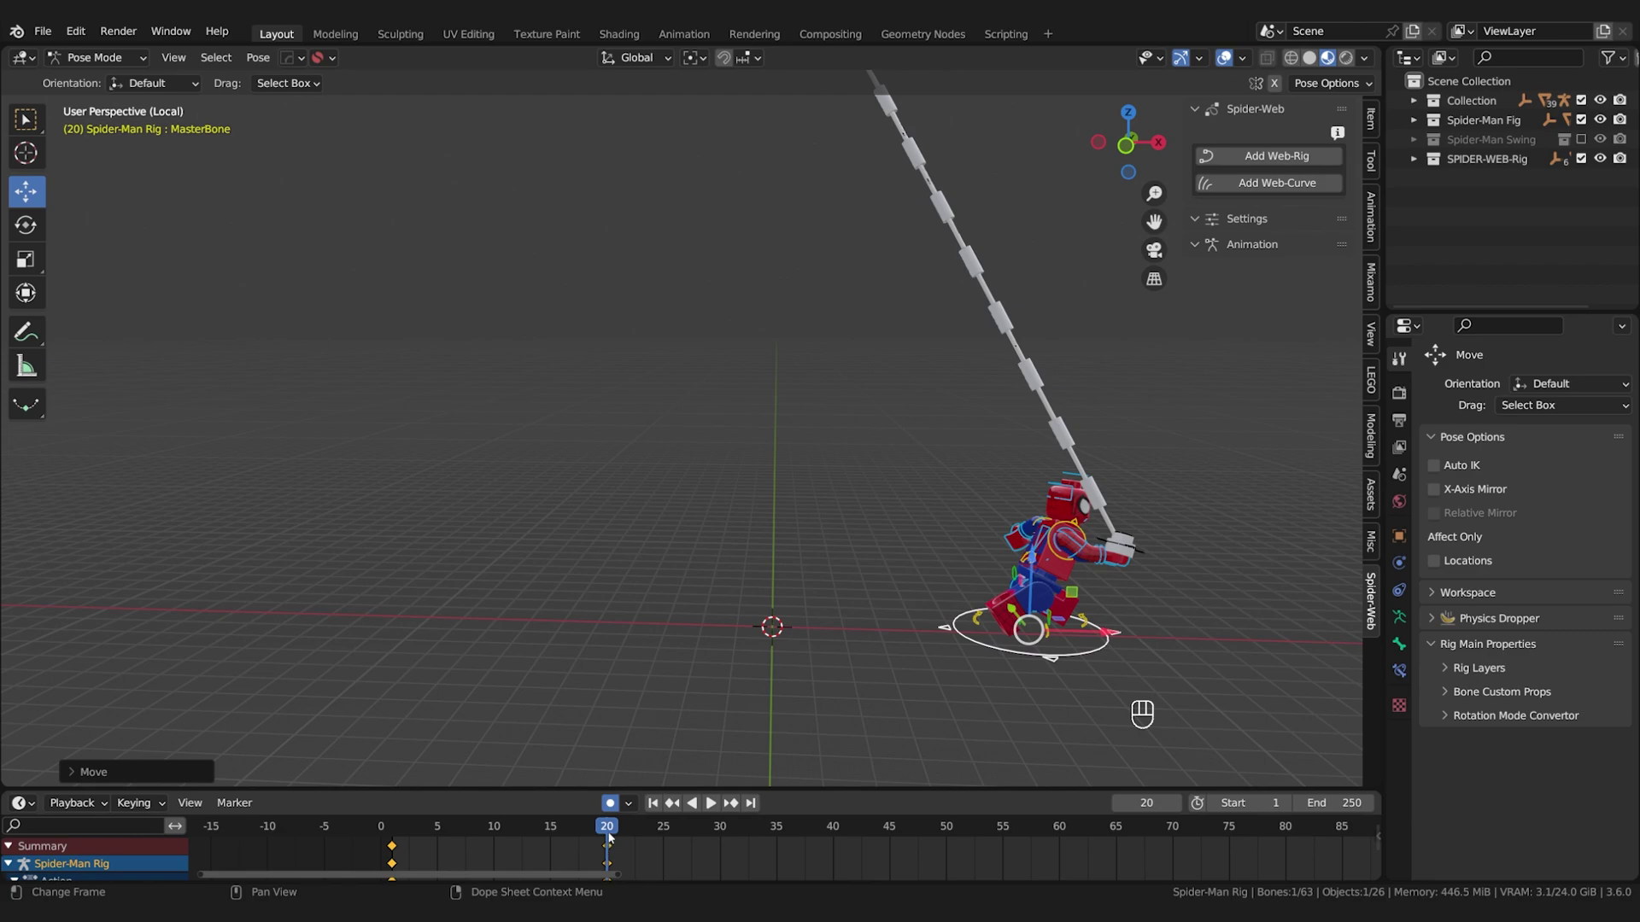
# Play the MasterBone animation from frame 1 and stop at frame 10.
pyautogui.moveTo(609, 839); pyautogui.dragTo(392, 841)
pyautogui.press('space')
pyautogui.press('space')
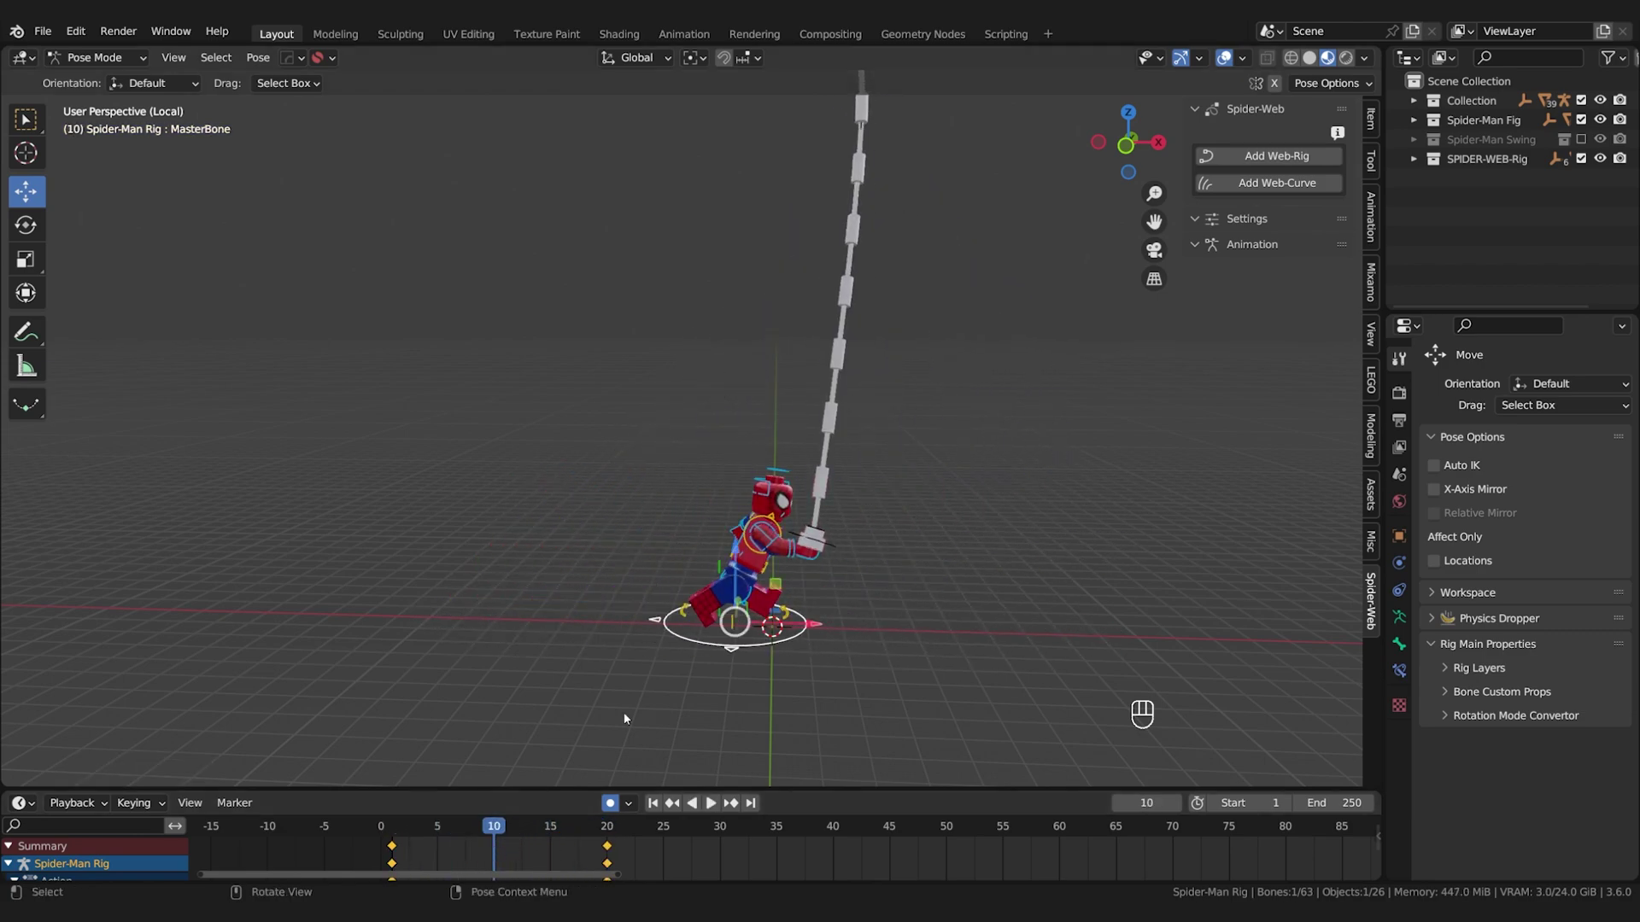
# Select the WebRig in Object Mode and keyframe its hand Parent option on at frame 10 and off at frame 11.
pyautogui.scroll(2, 856, 573)
pyautogui.click(818, 531)
pyautogui.click(94, 57)
pyautogui.click(100, 74)
pyautogui.click(785, 527)
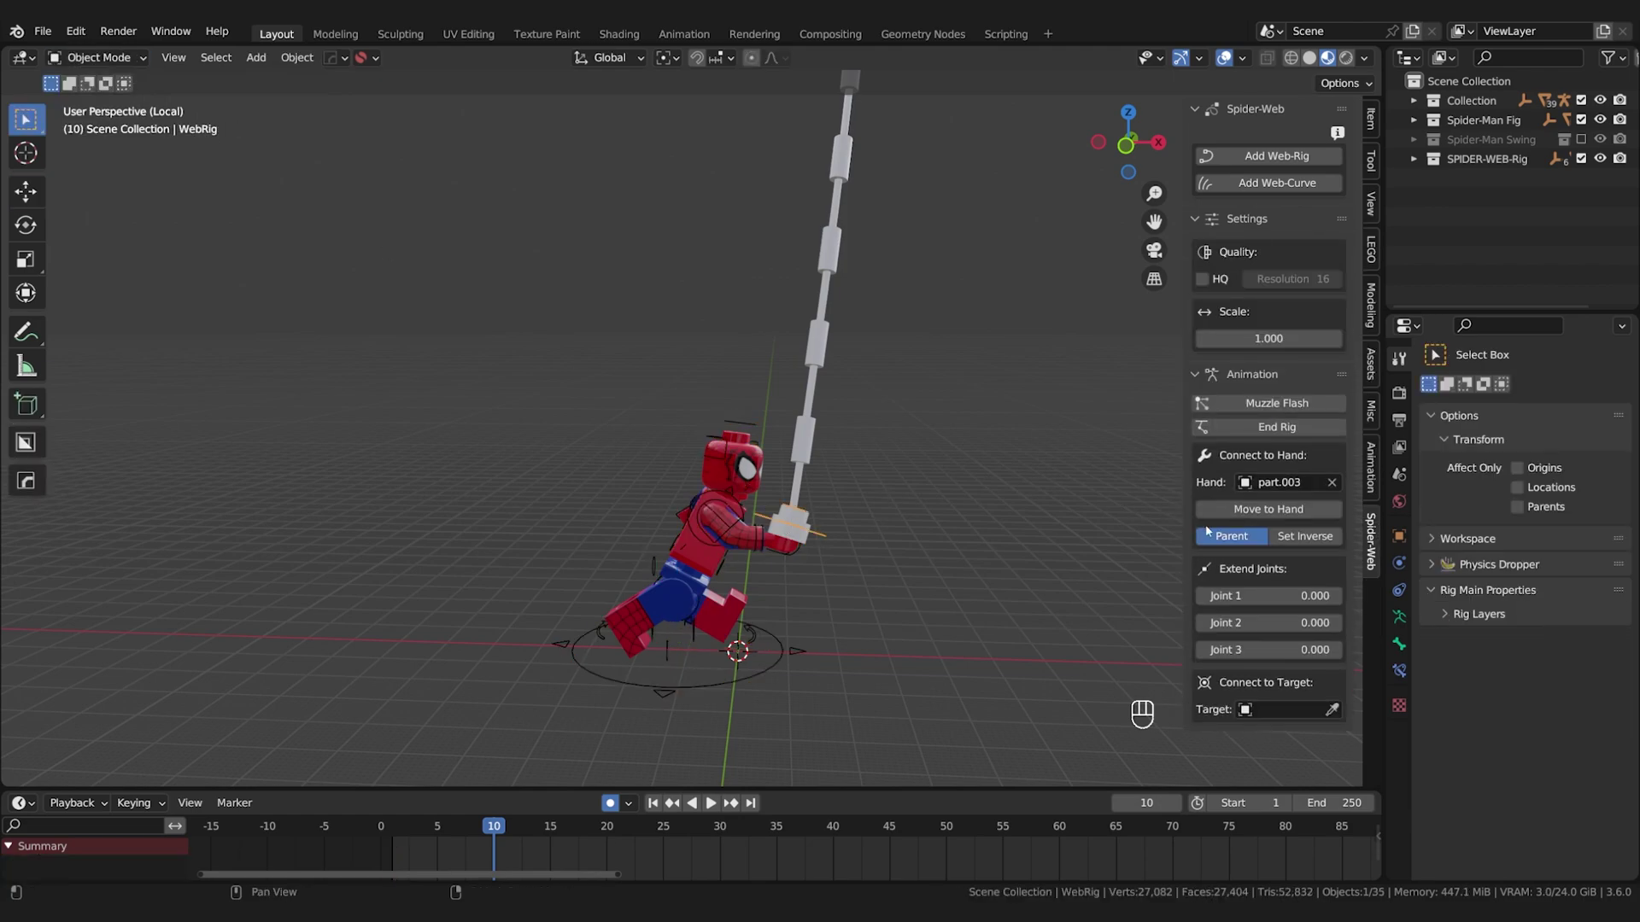
pyautogui.rightClick(1231, 537)
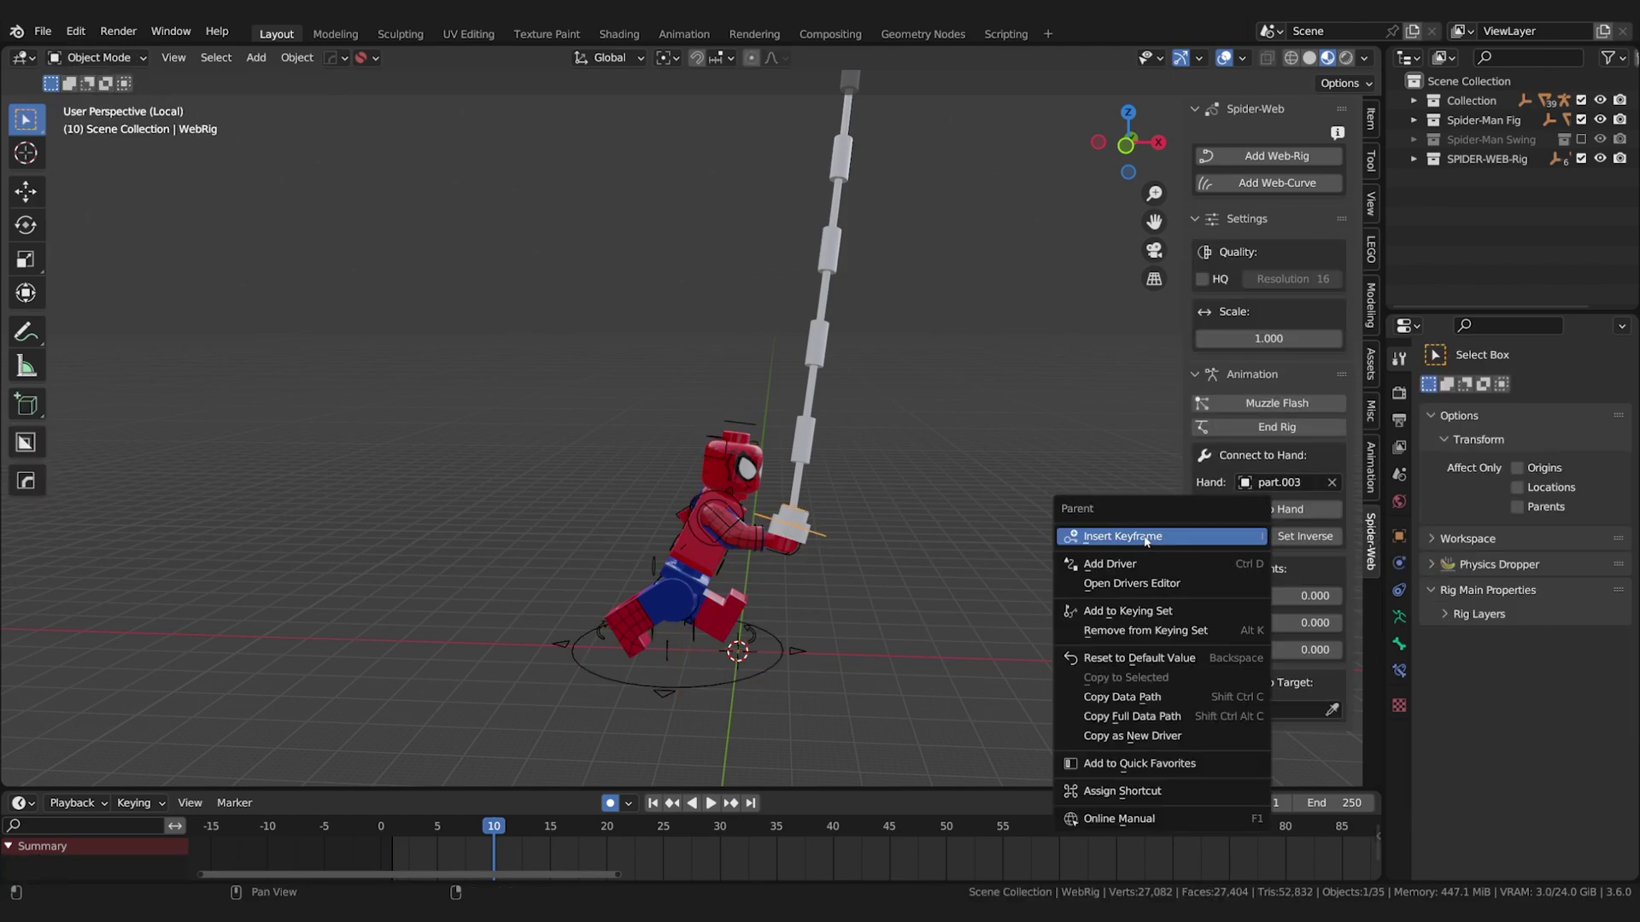
pyautogui.click(1122, 536)
pyautogui.press('Right')
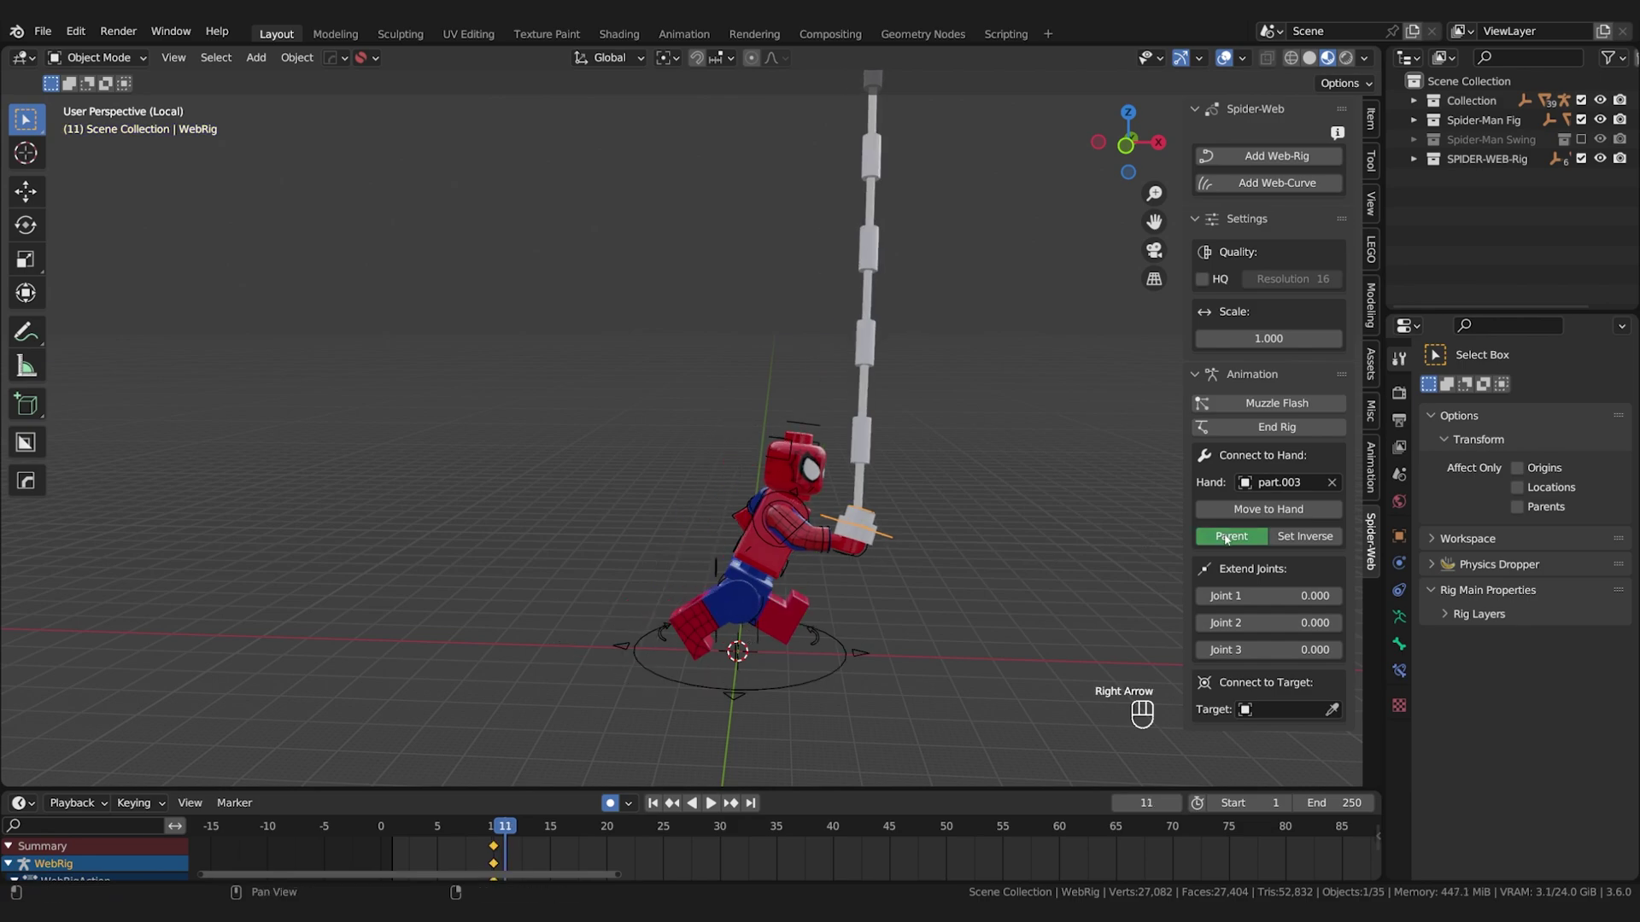
pyautogui.click(1231, 538)
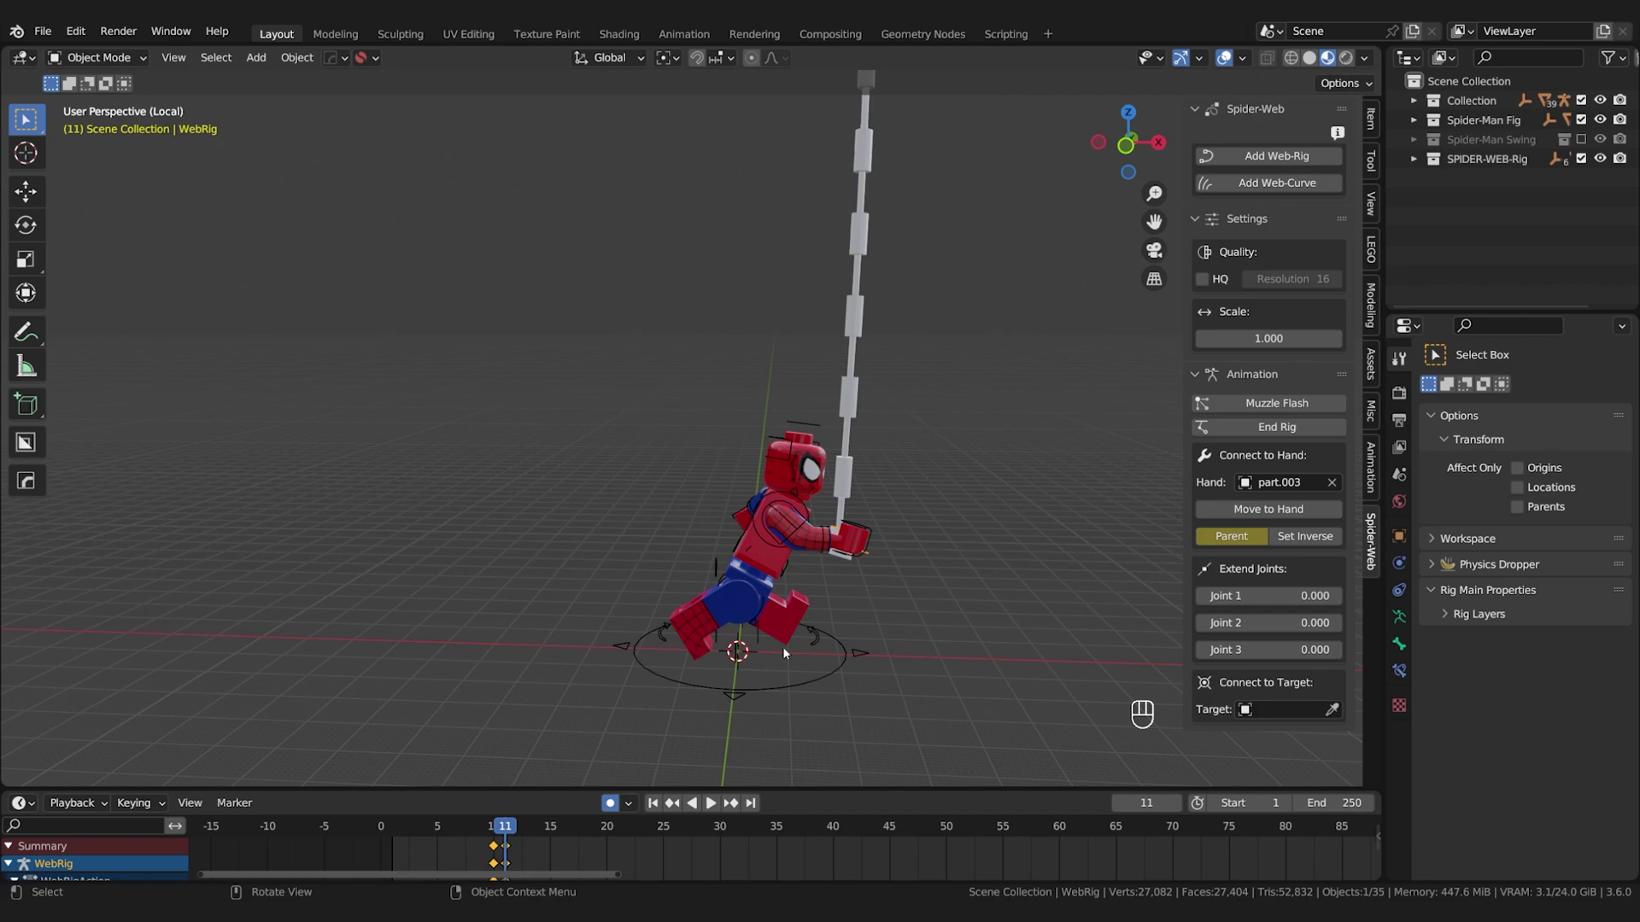
# Scrub the timeline around frame 11 and inspect the web's position relative to the hand from another angle.
pyautogui.moveTo(505, 828); pyautogui.dragTo(561, 828)
pyautogui.moveTo(767, 680); pyautogui.dragTo(615, 735, button='middle')
pyautogui.moveTo(547, 833); pyautogui.dragTo(504, 854)
pyautogui.moveTo(664, 610); pyautogui.dragTo(746, 586, button='middle')
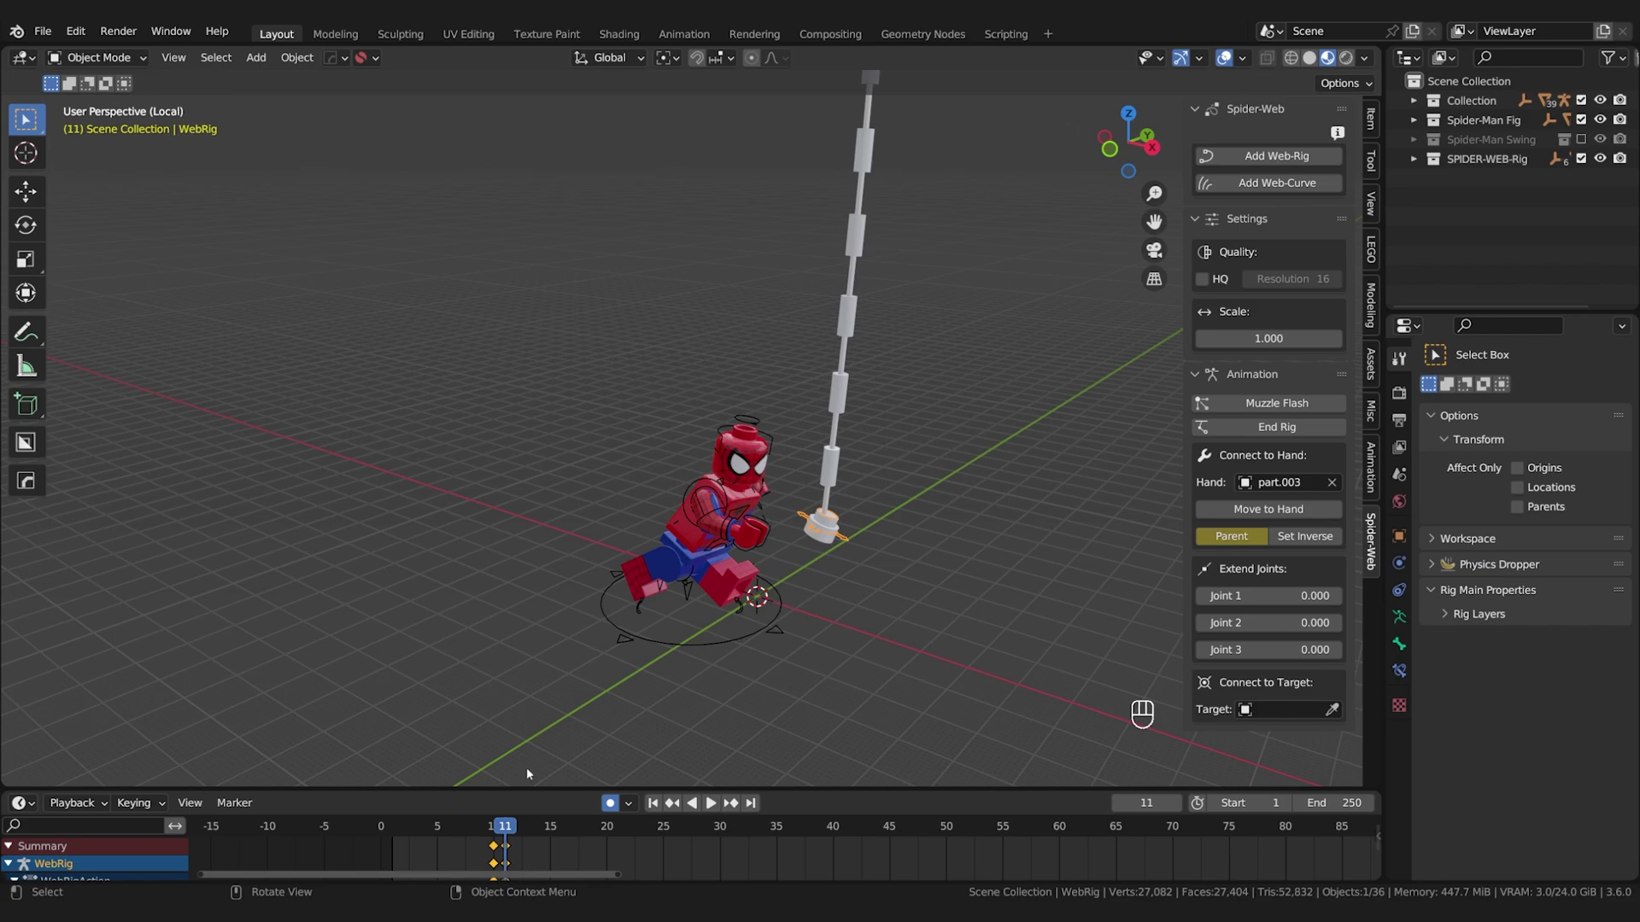
# At frame 10, move the web to the hand and reposition the WEB-ROOT control in Pose Mode using Local orientation.
pyautogui.moveTo(506, 828); pyautogui.dragTo(500, 828)
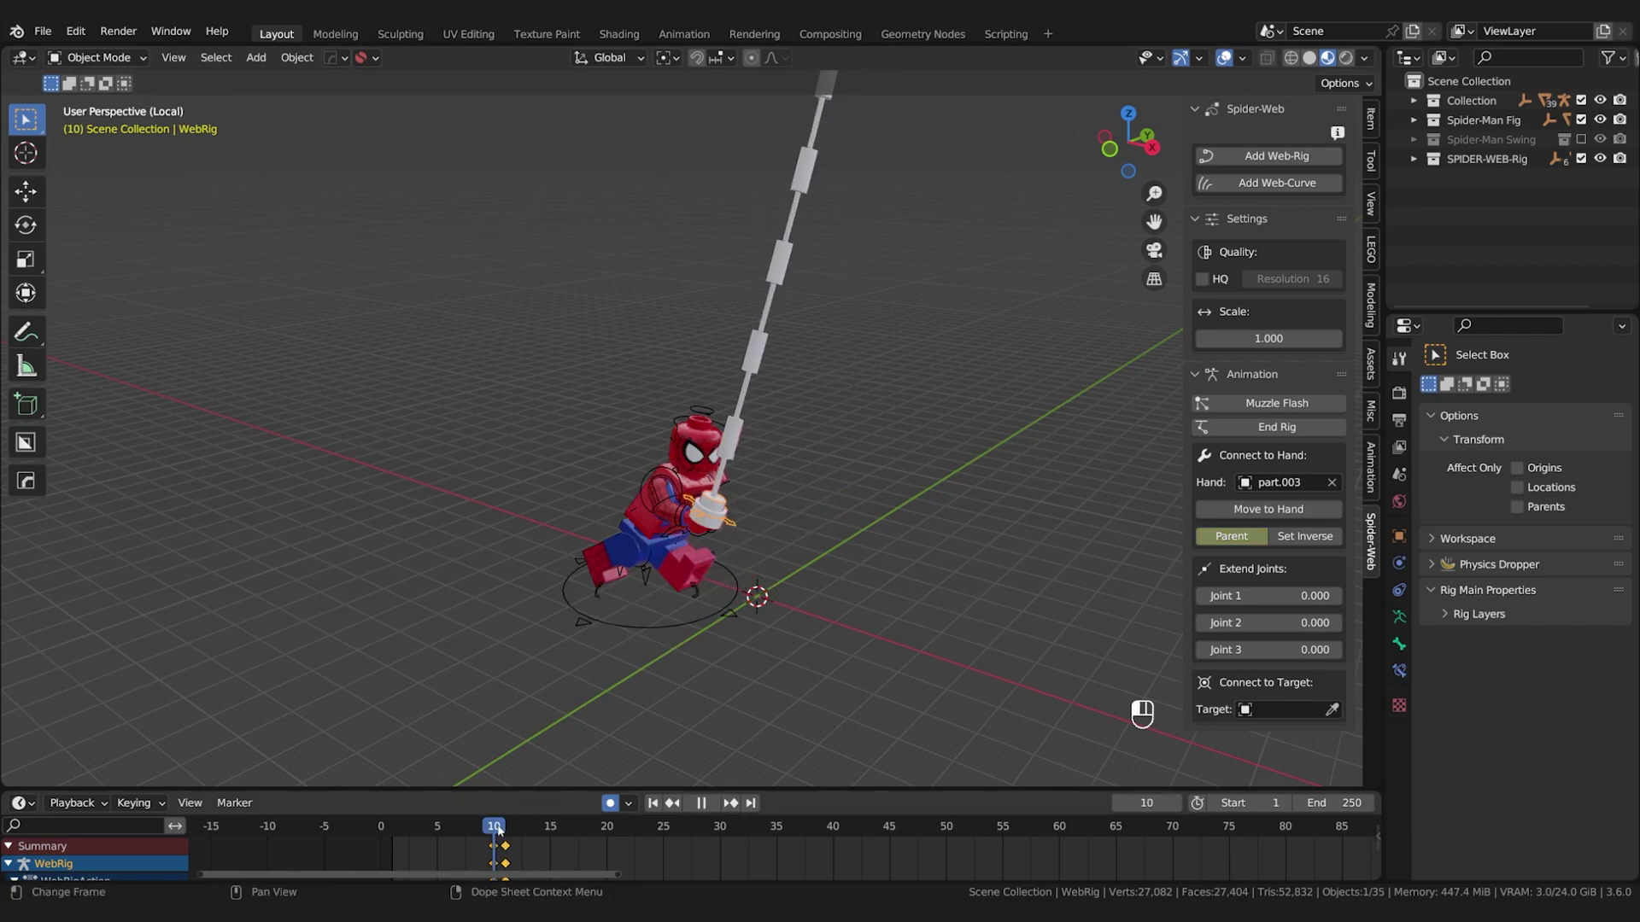
pyautogui.click(1230, 509)
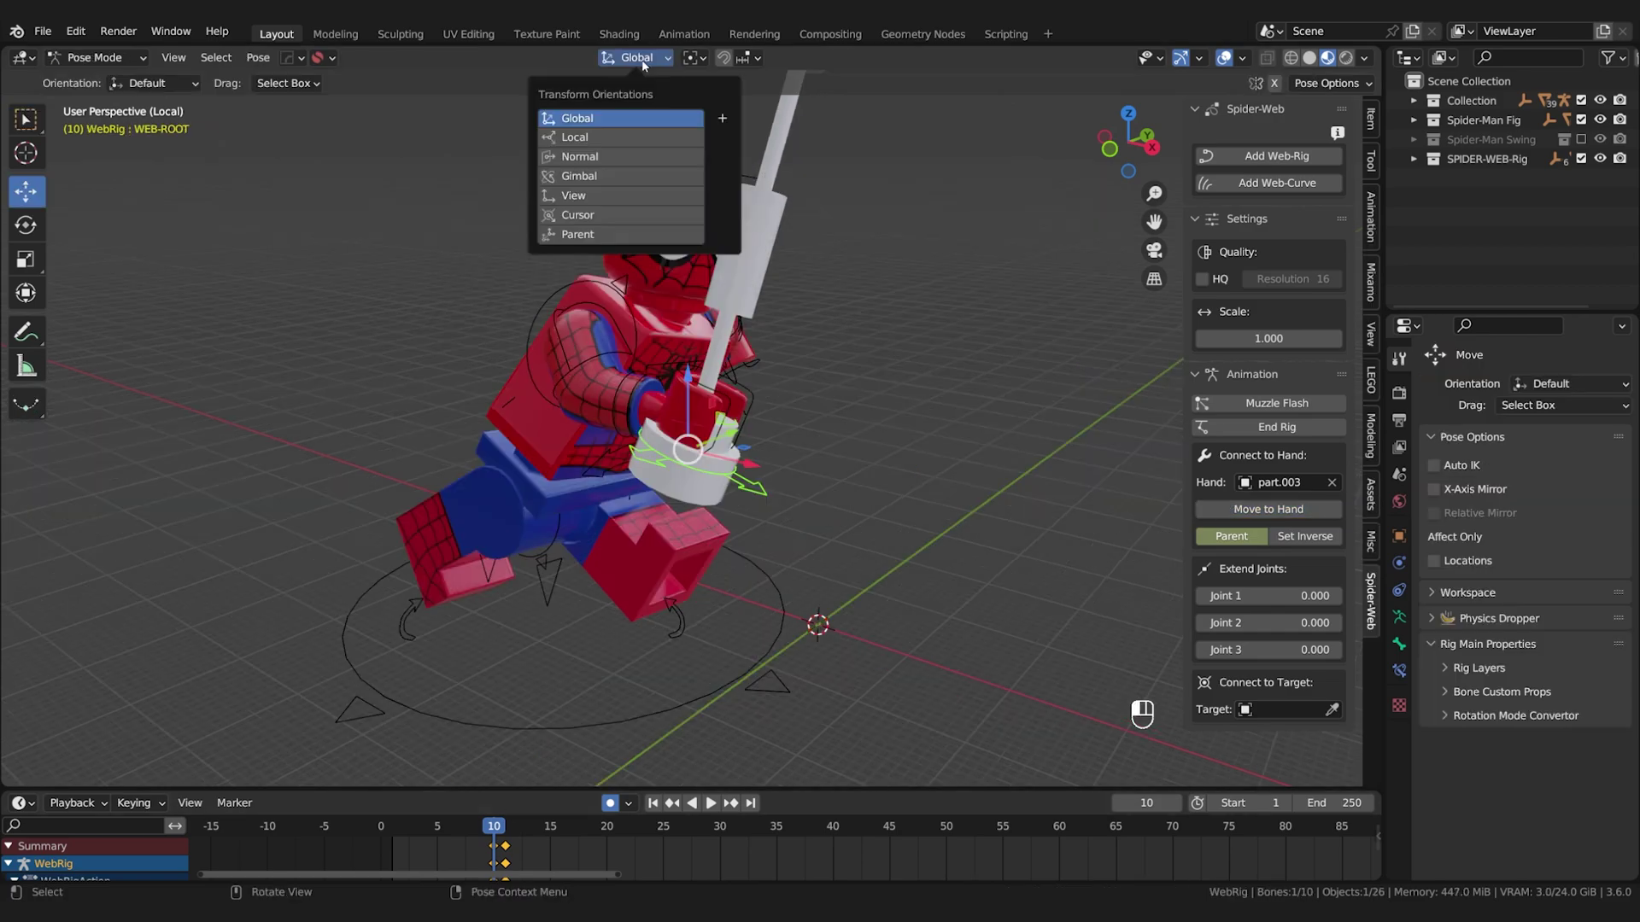
pyautogui.click(628, 139)
pyautogui.hotkey('ctrl', 'Tab')
pyautogui.press('space')
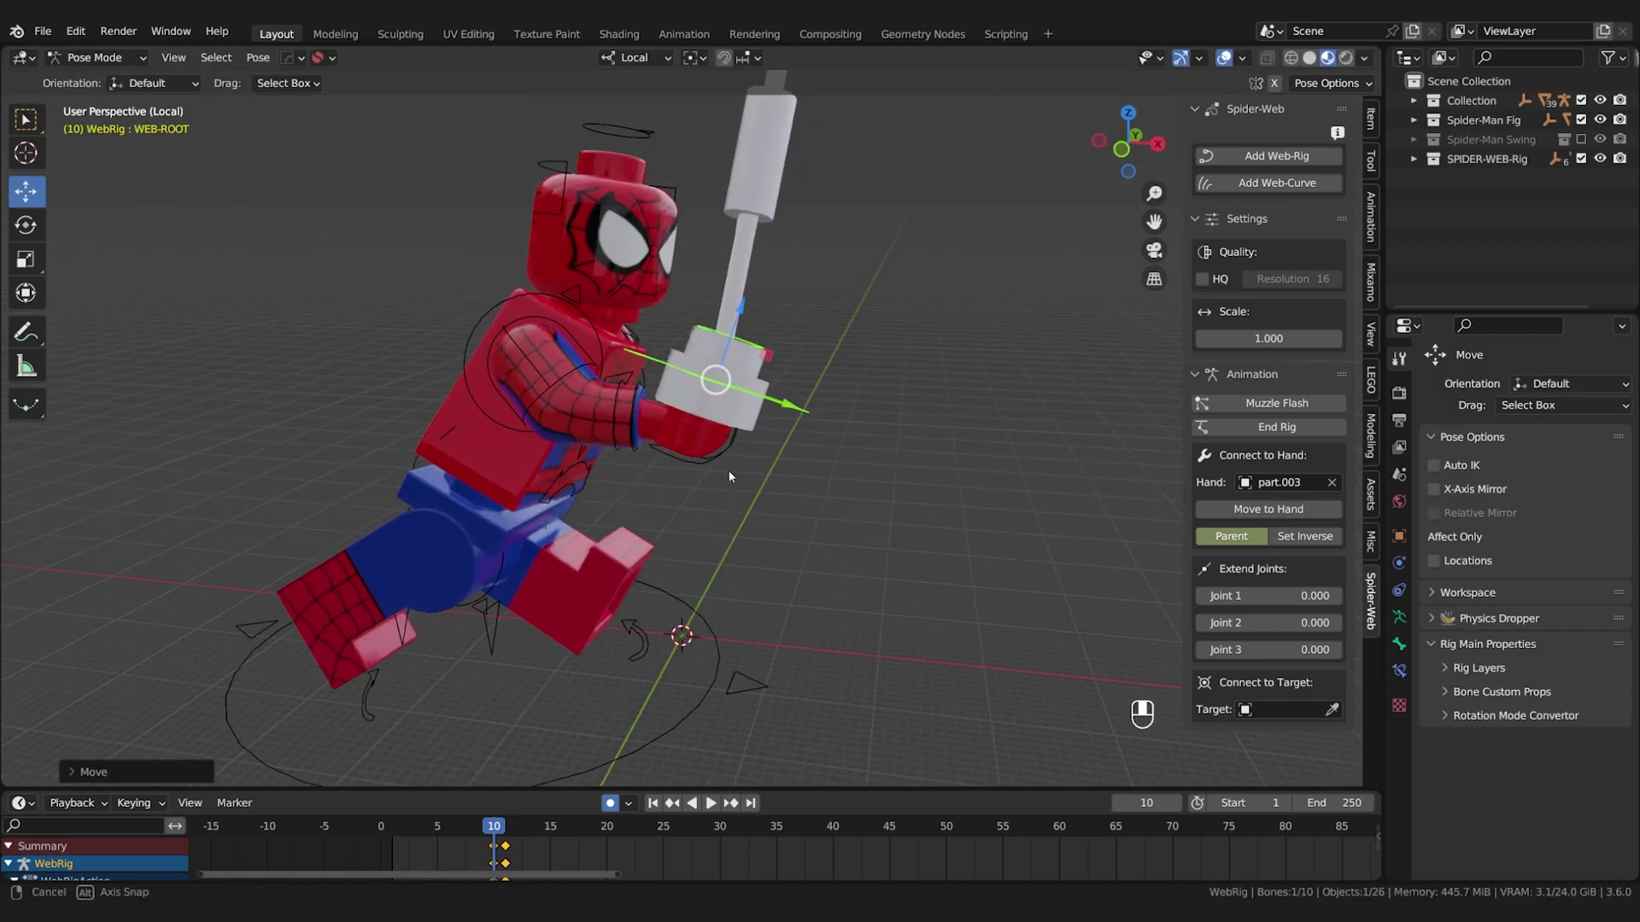
# At frame 21, move the detached WEB-ROOT control farther away from the figure.
pyautogui.moveTo(495, 833); pyautogui.dragTo(618, 852)
pyautogui.scroll(-5, 800, 590)
pyautogui.keyDown('shift'); pyautogui.moveTo(801, 590); pyautogui.dragTo(681, 566, button='middle'); pyautogui.keyUp('shift')
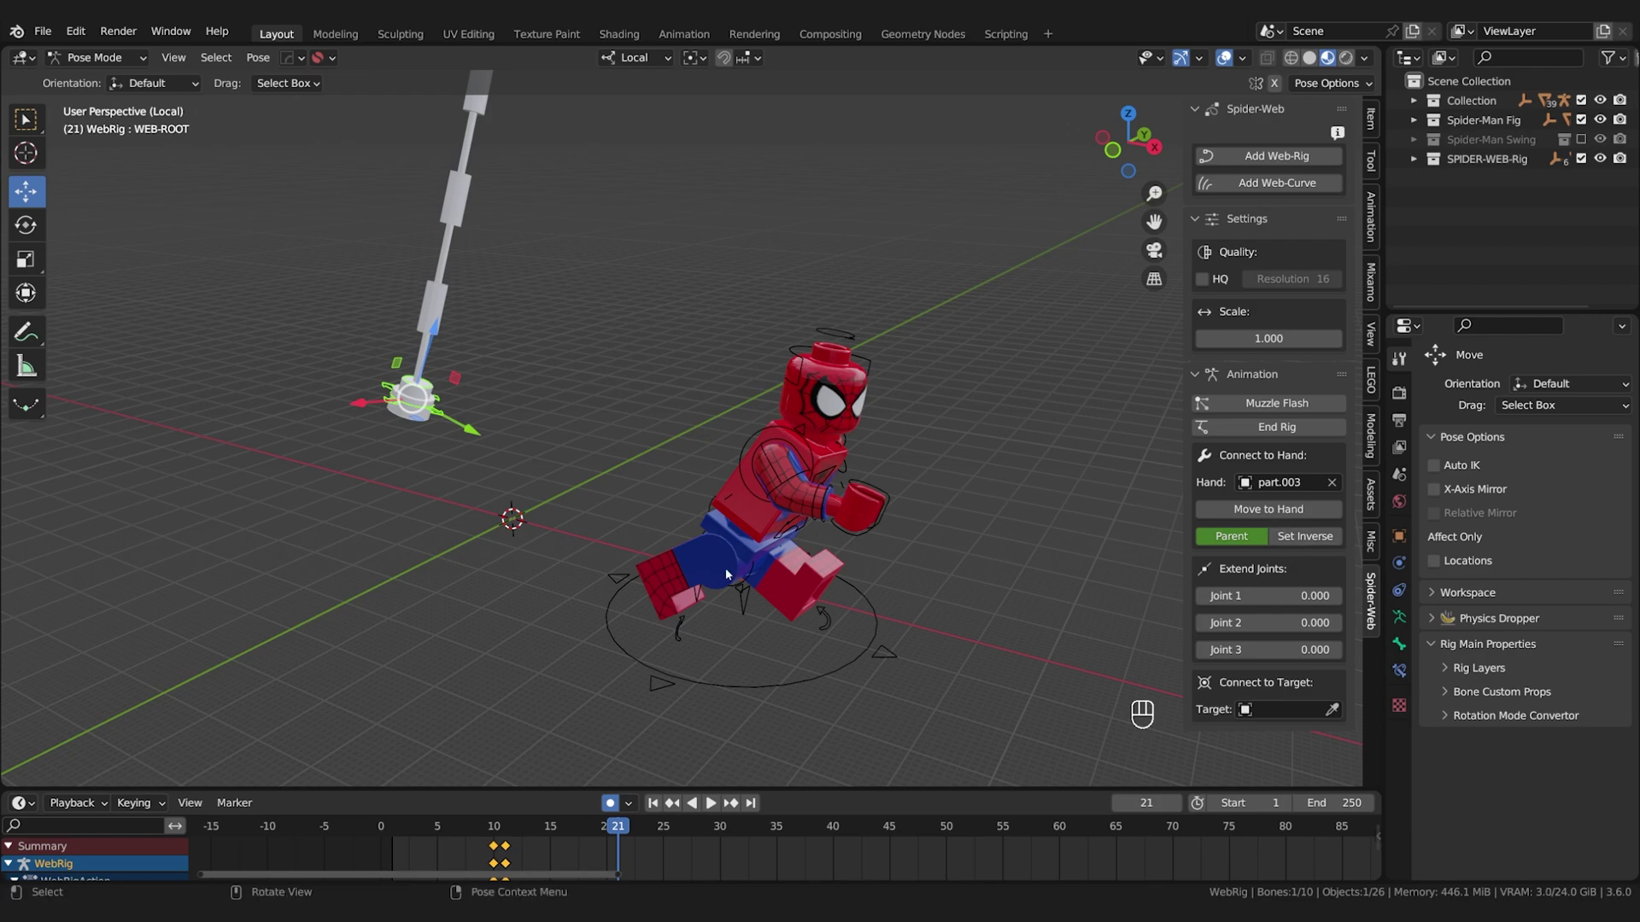
pyautogui.moveTo(702, 576); pyautogui.dragTo(674, 622, button='middle')
pyautogui.scroll(-3, 604, 524)
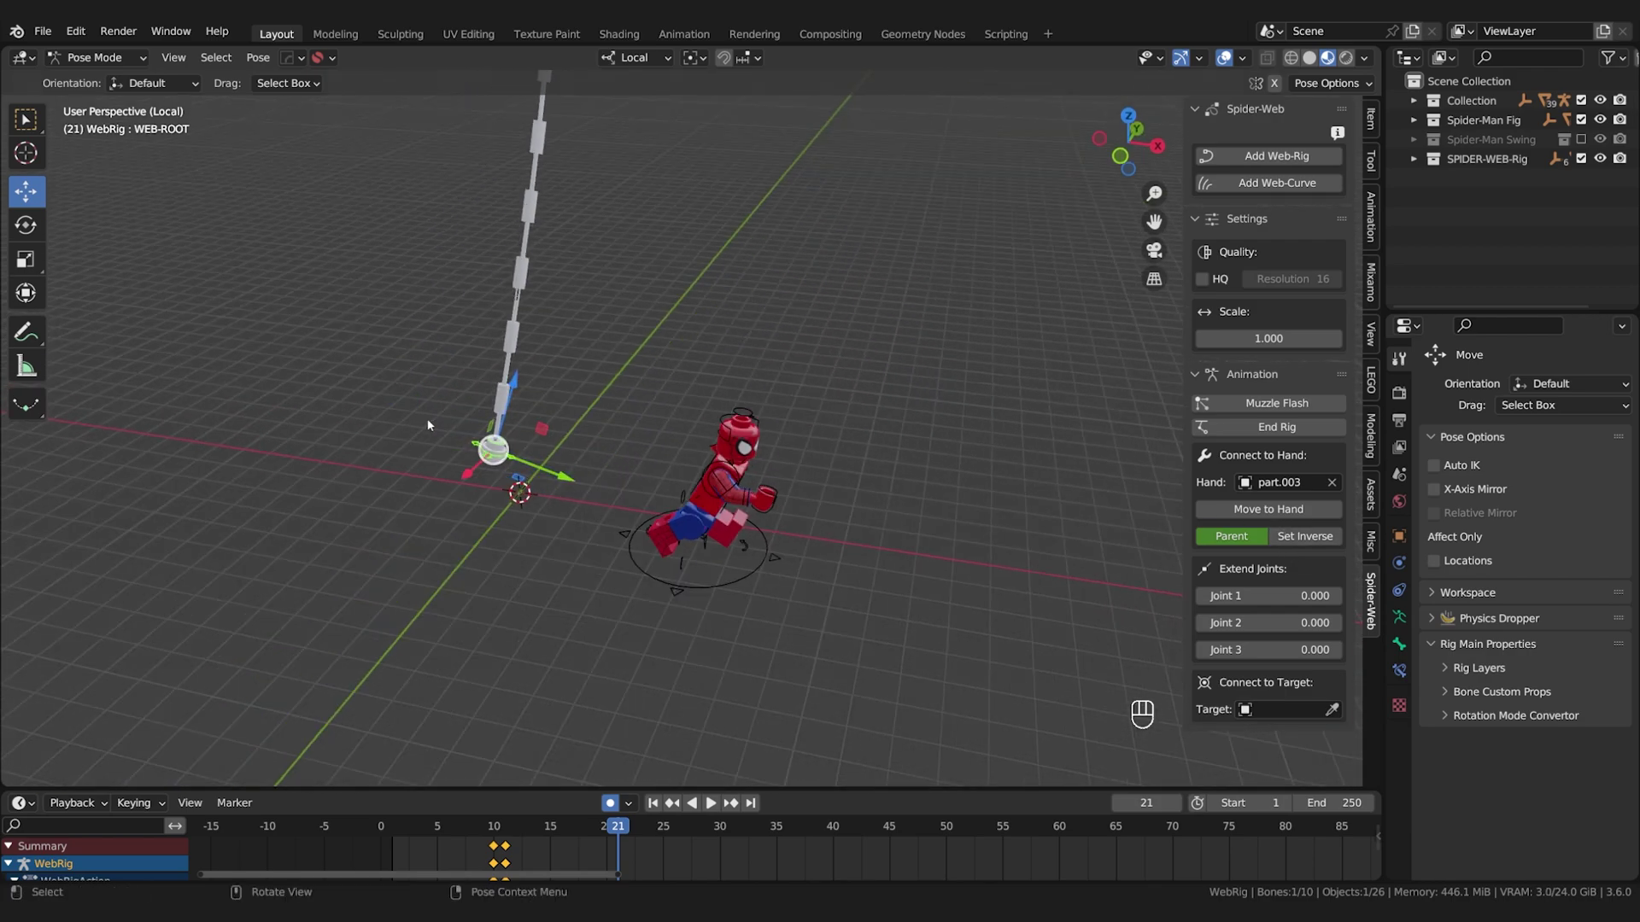
pyautogui.scroll(2, 537, 491)
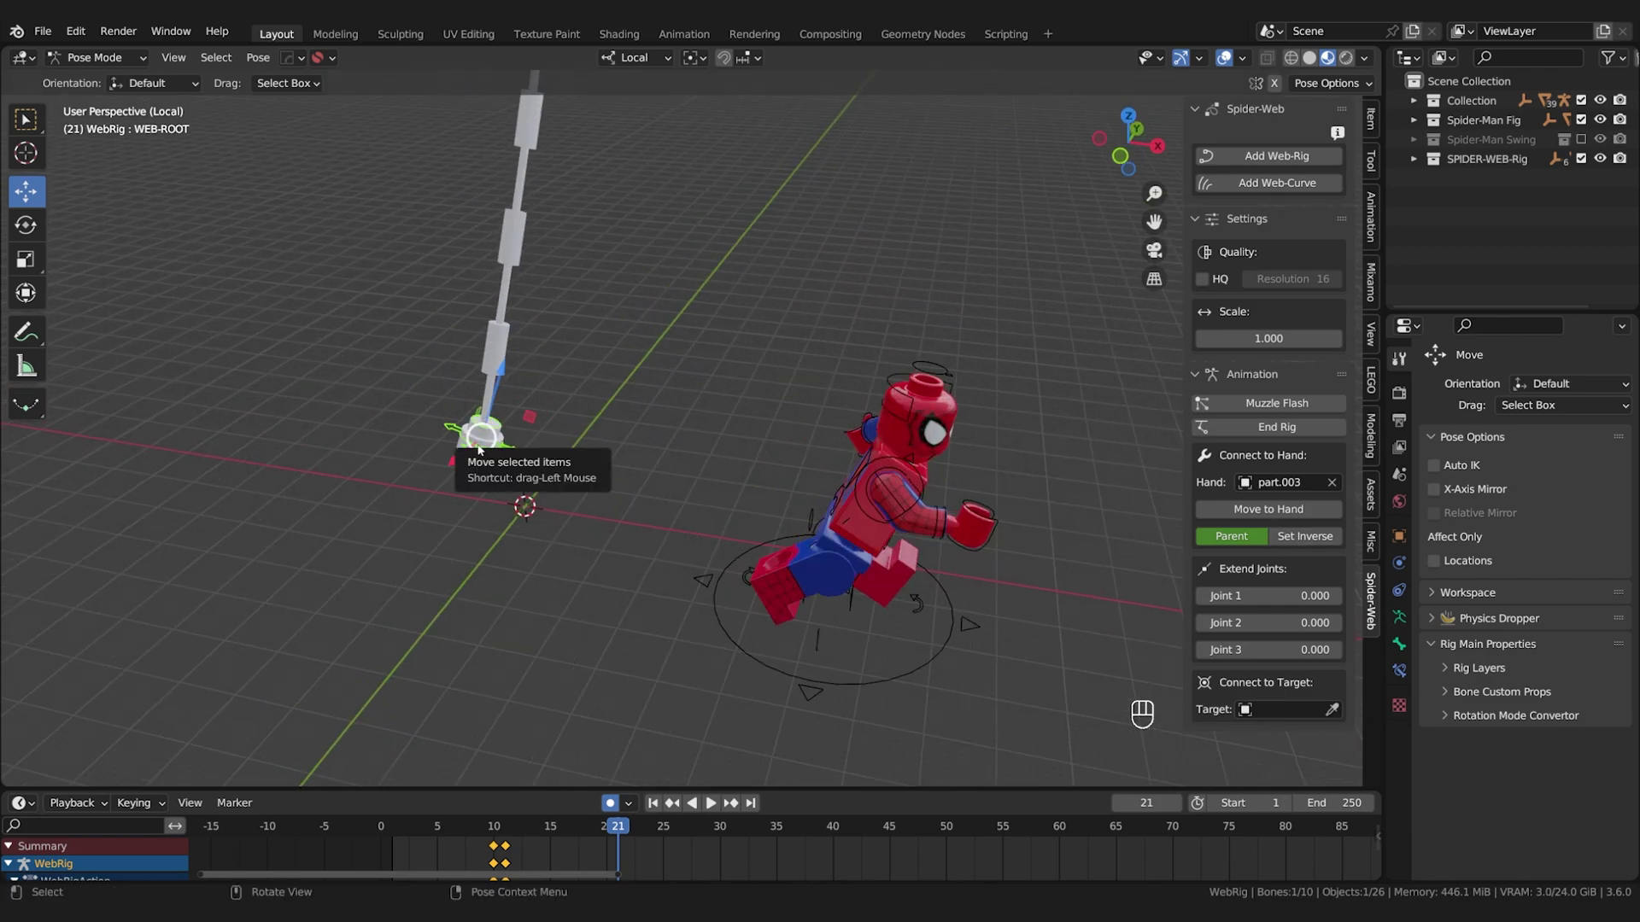
pyautogui.moveTo(480, 450); pyautogui.dragTo(568, 282)
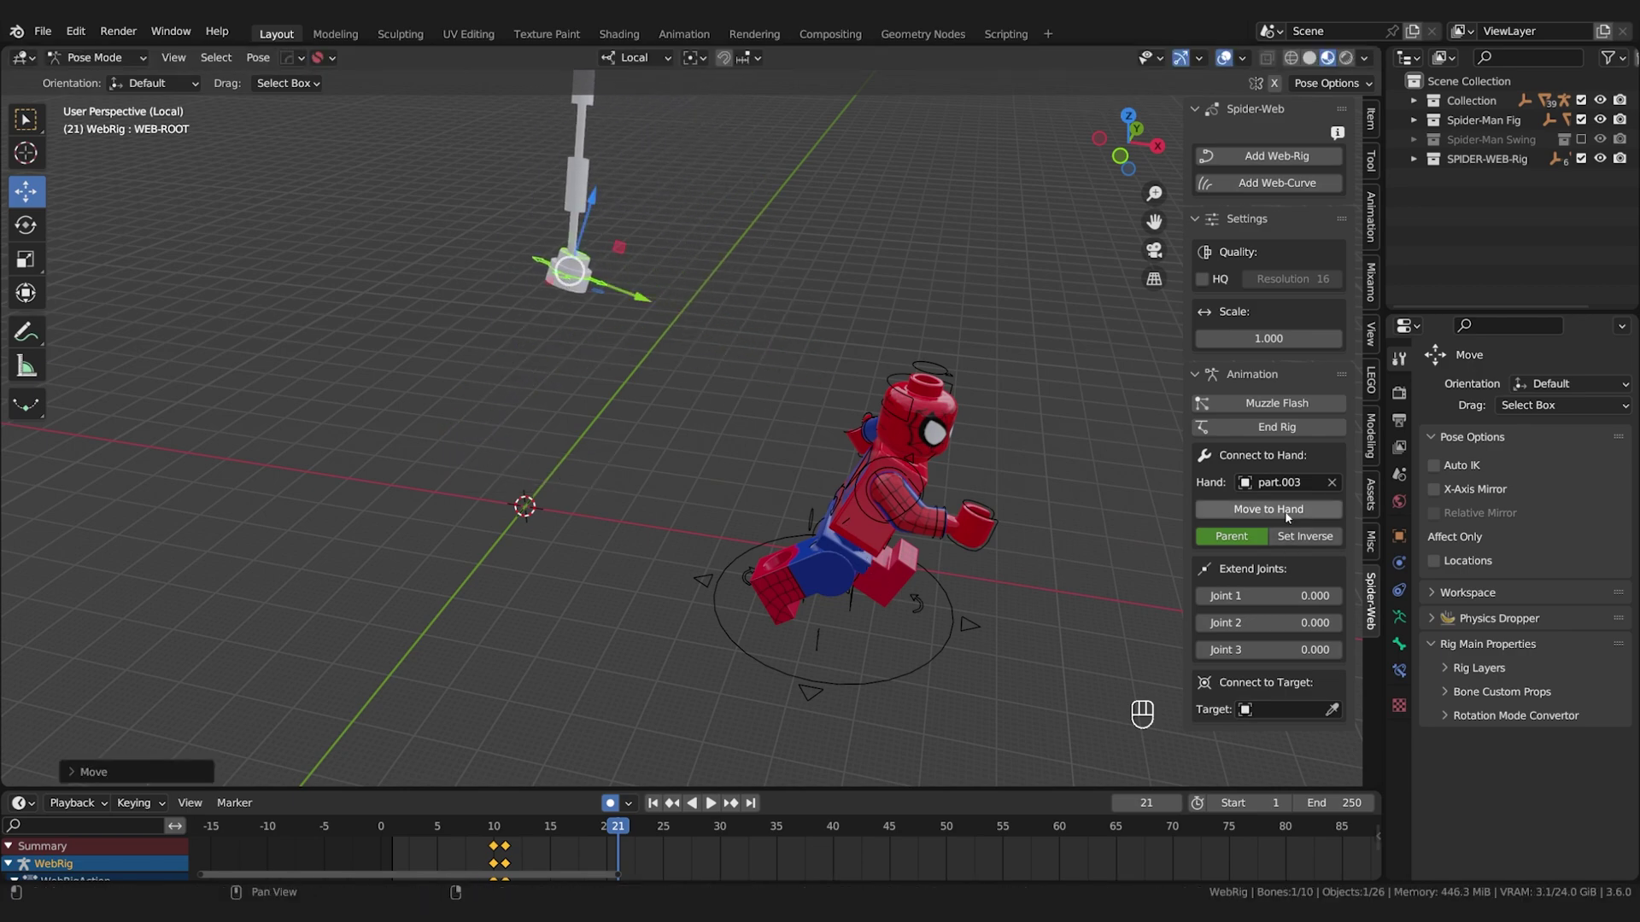
# Reassign part.003 as the web's hand at frame 21, enable Parent, and move the web to the hand.
pyautogui.click(1333, 483)
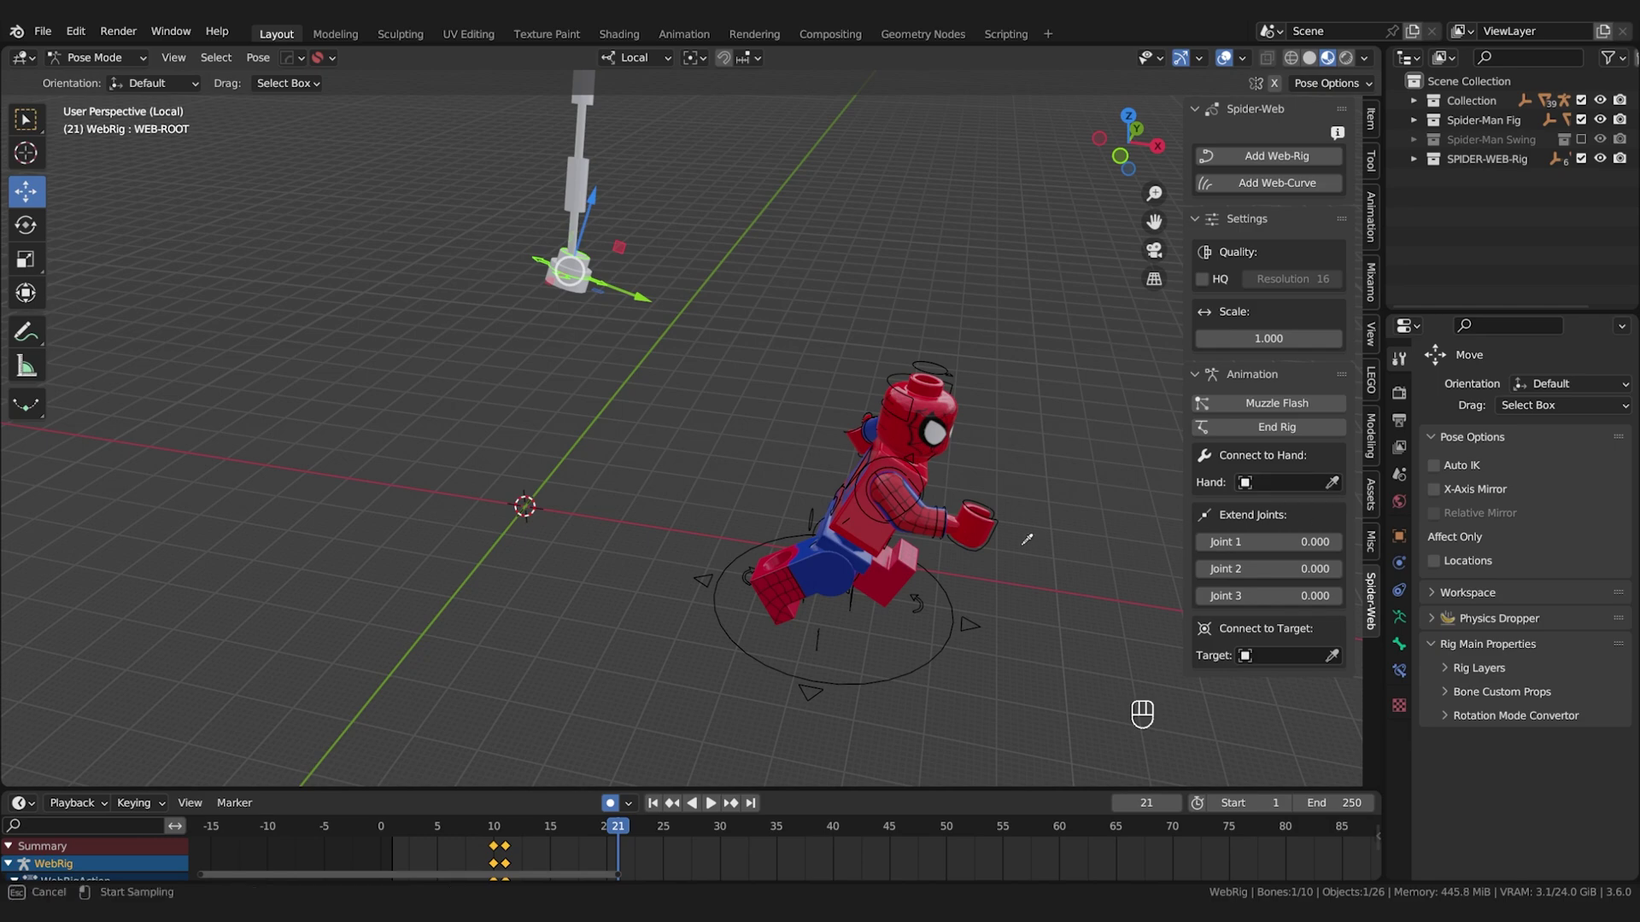
pyautogui.click(971, 530)
pyautogui.click(1227, 542)
pyautogui.click(1227, 542)
pyautogui.click(1229, 542)
pyautogui.click(1272, 509)
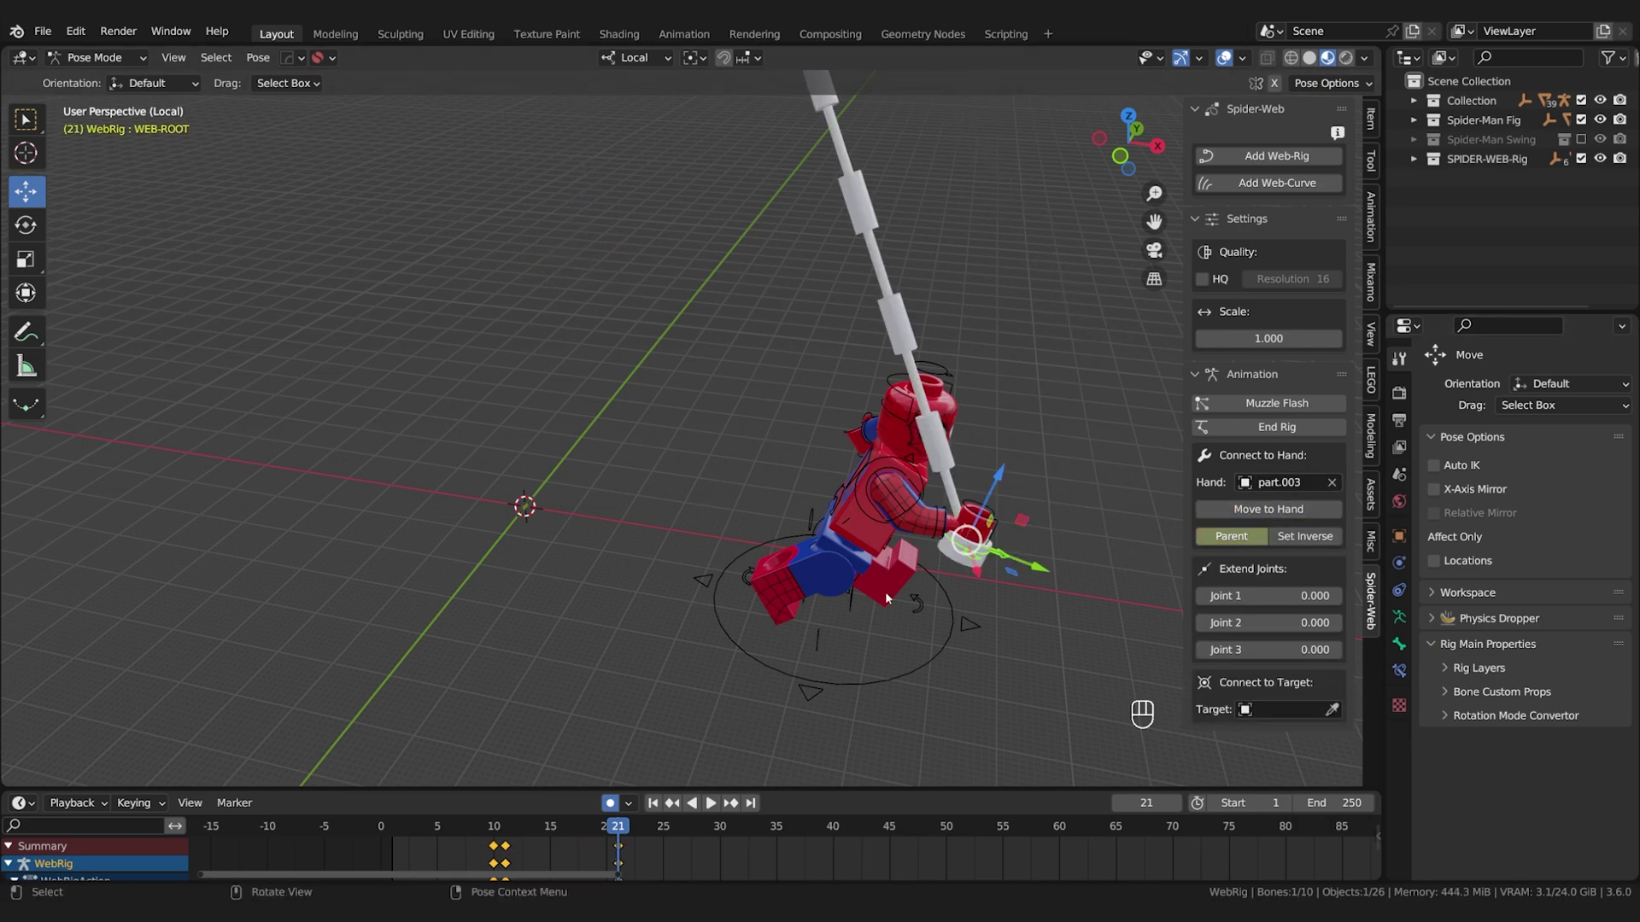
pyautogui.moveTo(885, 591); pyautogui.dragTo(921, 520, button='middle')
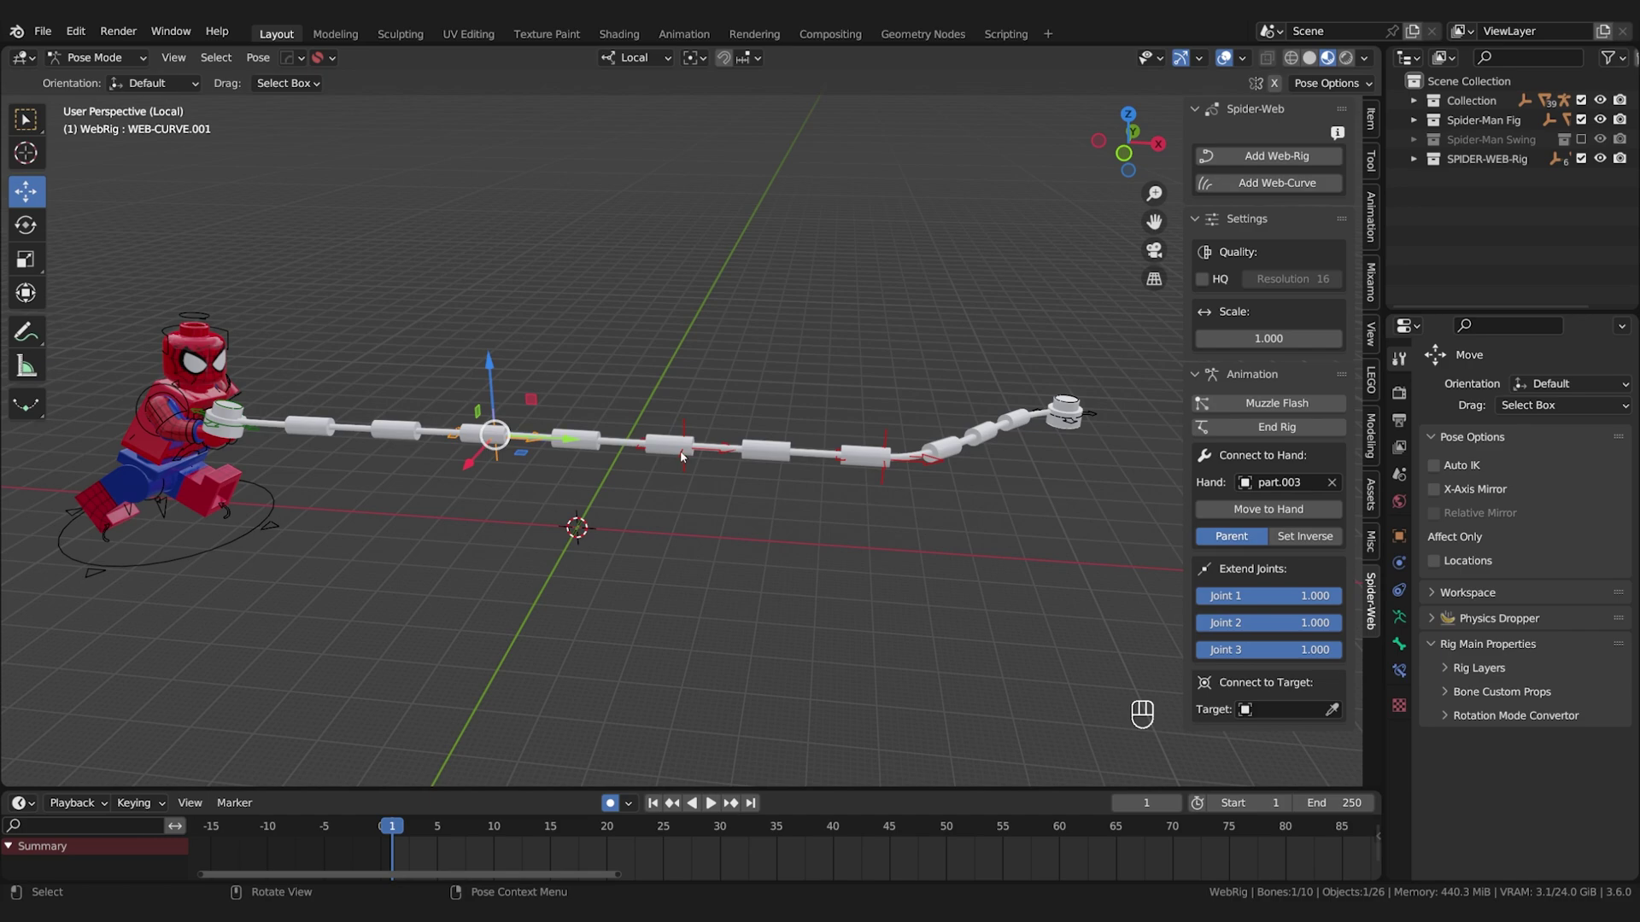
# Bend the web into a wave by moving its three curve controls between the hand and the web's end.
pyautogui.moveTo(489, 509); pyautogui.dragTo(475, 491, button='middle')
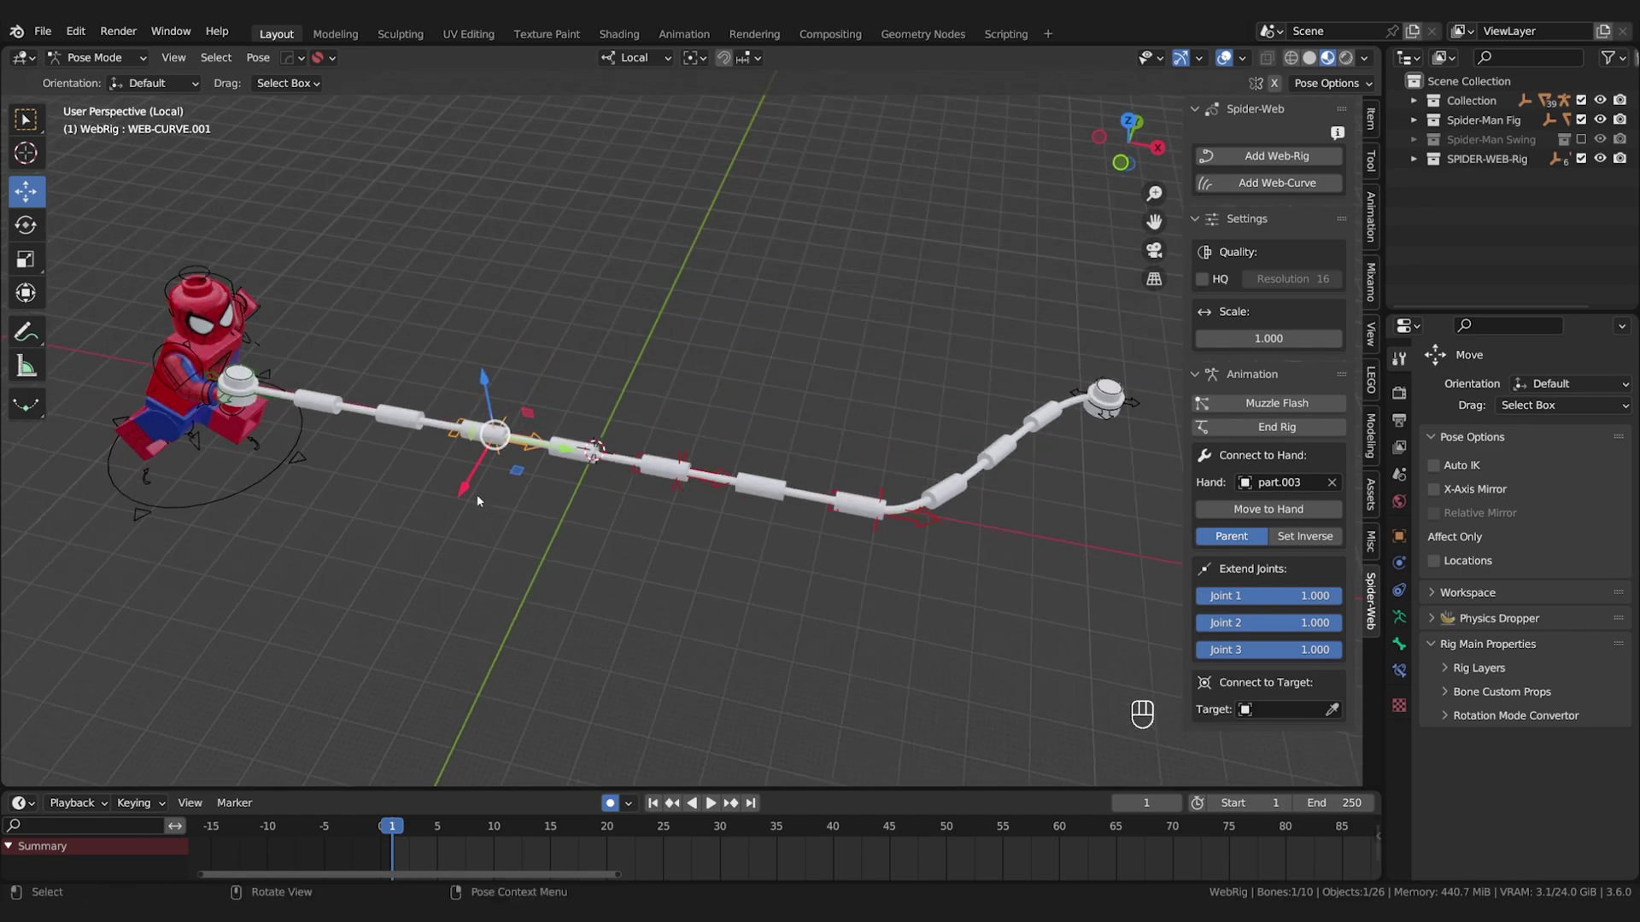
pyautogui.moveTo(473, 483); pyautogui.dragTo(436, 544)
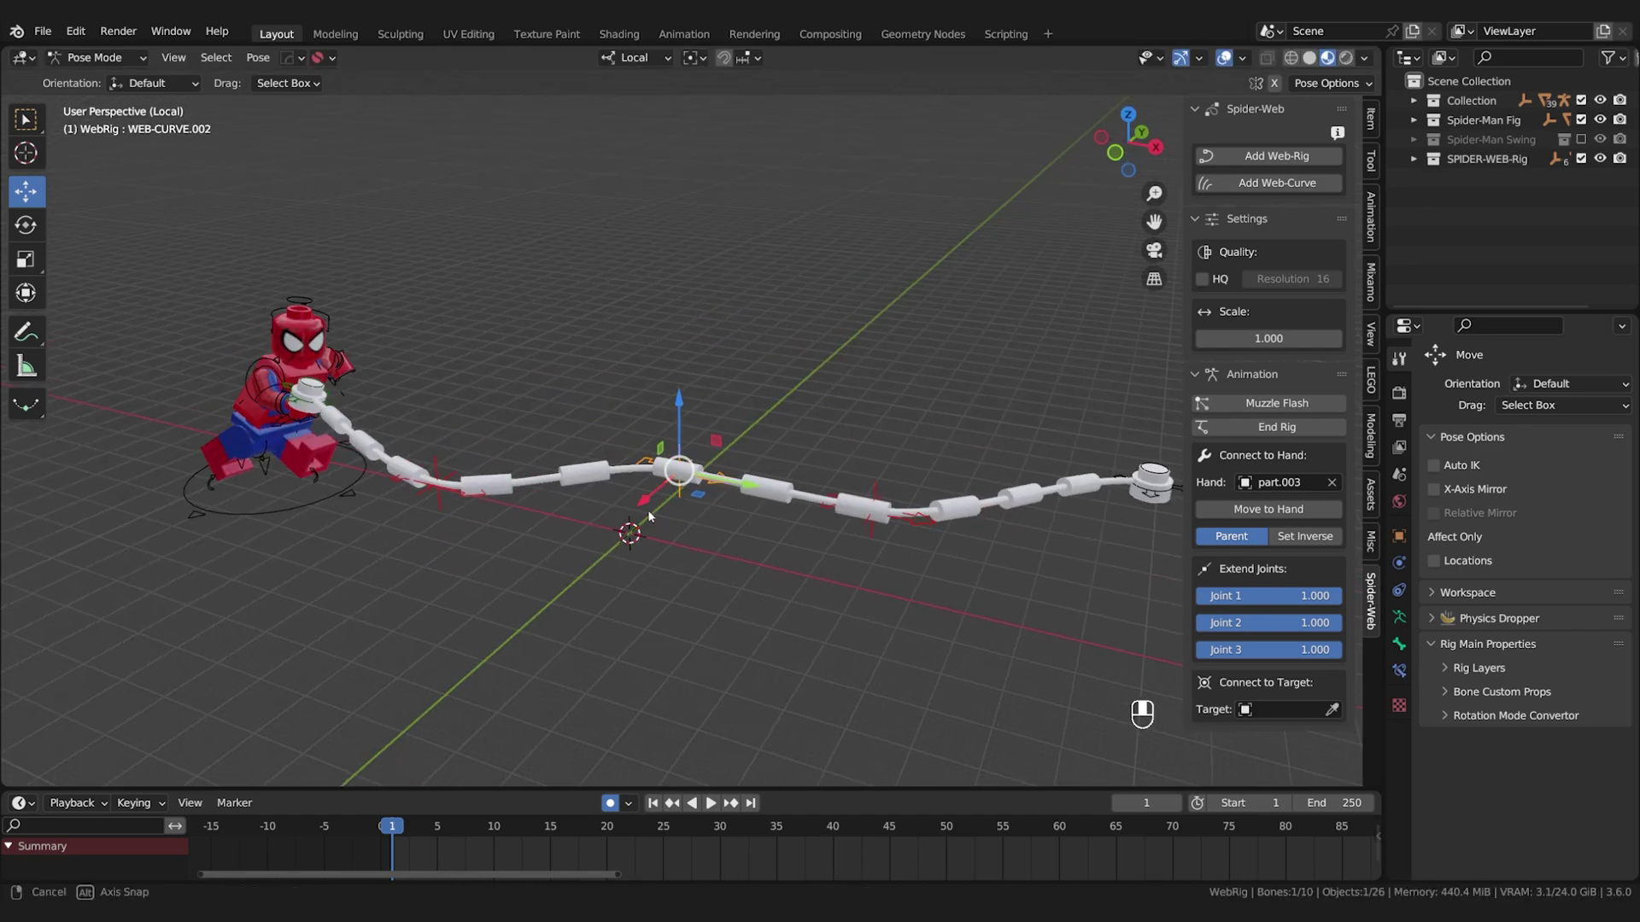
pyautogui.moveTo(742, 478); pyautogui.dragTo(684, 453)
pyautogui.press('g')
pyautogui.click(681, 382)
pyautogui.moveTo(930, 543); pyautogui.dragTo(773, 555, button='middle')
pyautogui.click(803, 530)
pyautogui.press('g')
pyautogui.click(730, 521)
# Move the WEB-END control closer to the figure and tilt it with a trackball rotation.
pyautogui.scroll(-3, 752, 581)
pyautogui.click(942, 620)
pyautogui.press('g')
pyautogui.click(704, 592)
pyautogui.scroll(4, 703, 592)
pyautogui.moveTo(704, 636); pyautogui.dragTo(997, 604, button='middle')
pyautogui.scroll(2, 806, 586)
pyautogui.scroll(-2, 806, 586)
pyautogui.press('r')
pyautogui.press('r')
pyautogui.click(799, 558)
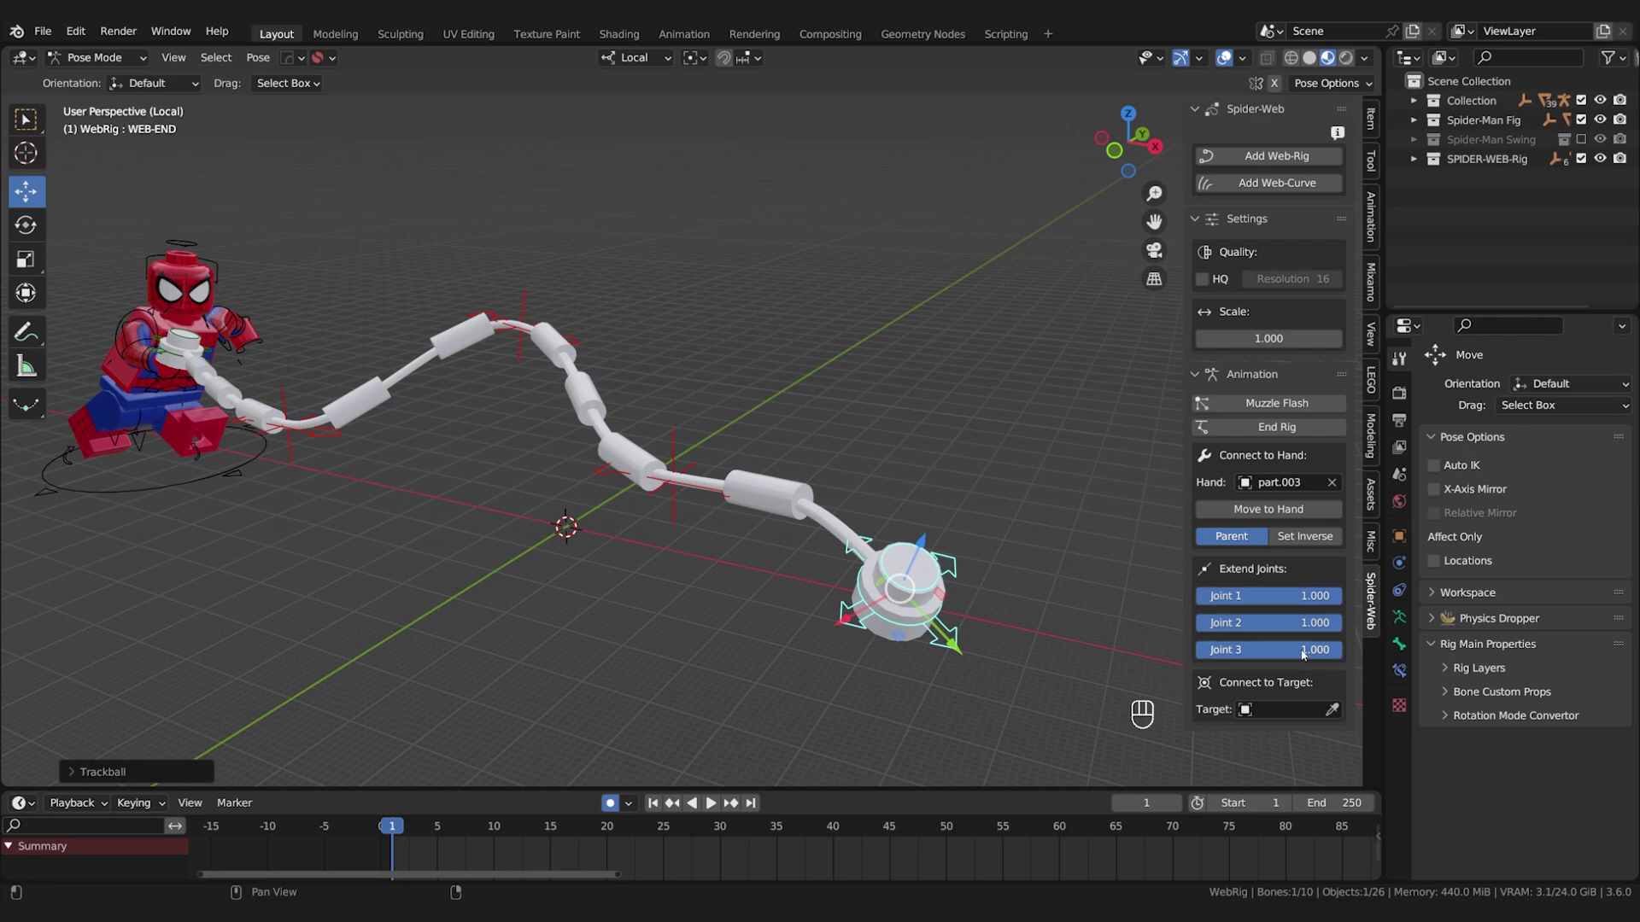
# Set Extend Joints 1, 2 and 3 to 0.000 and clear the WEB-END control's rotation.
pyautogui.moveTo(1316, 595); pyautogui.dragTo(1196, 596)
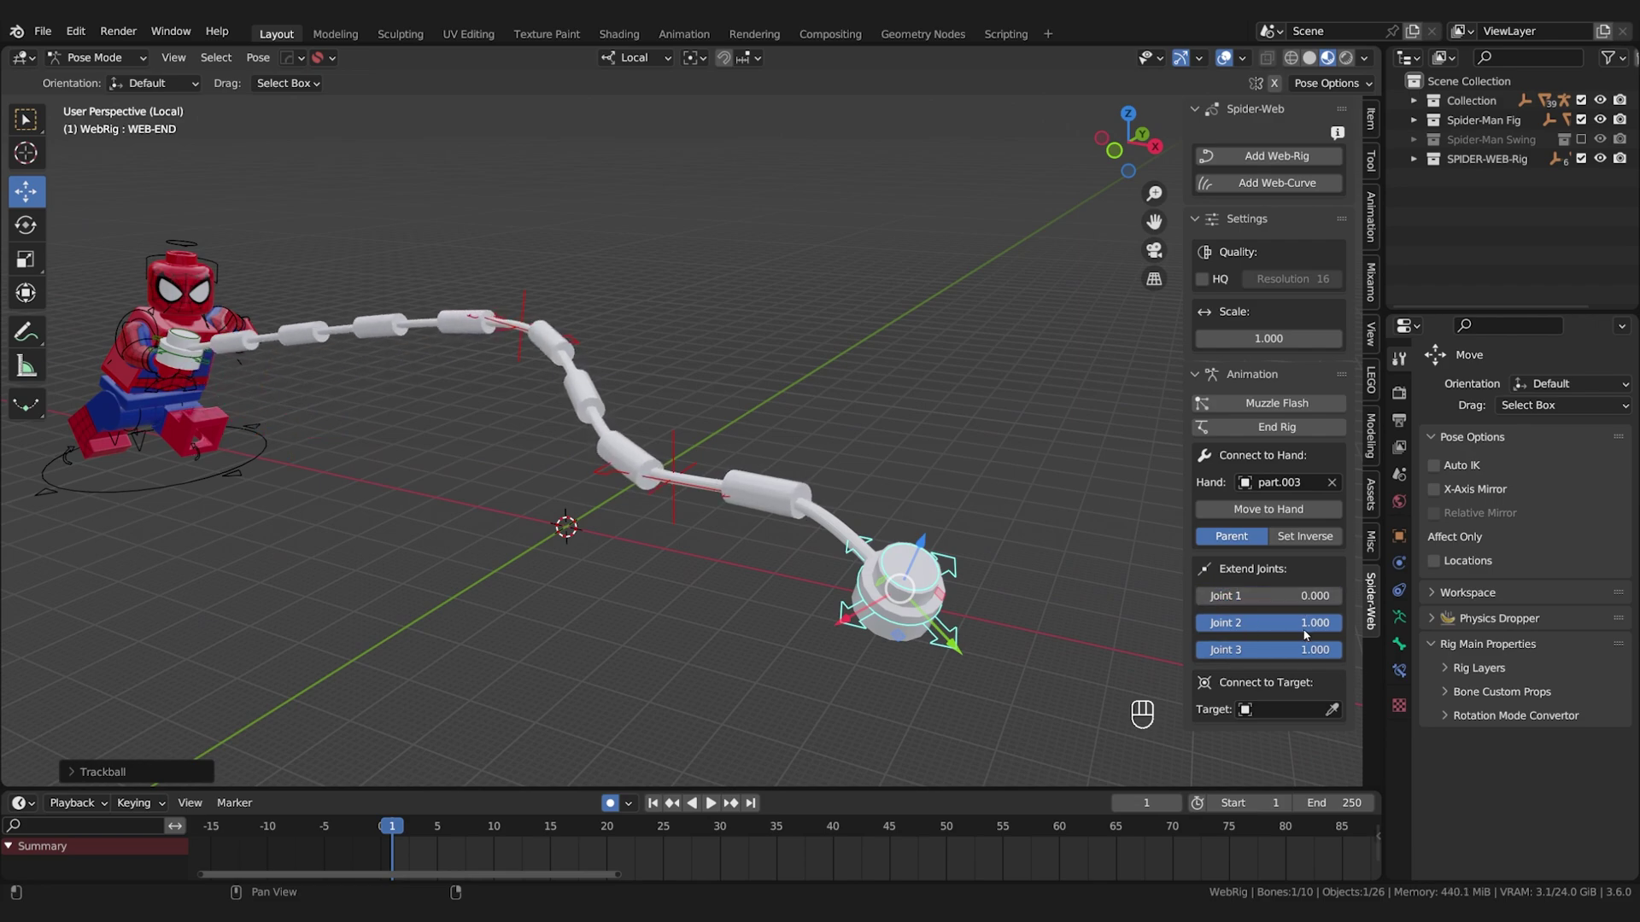
pyautogui.moveTo(1305, 630); pyautogui.dragTo(1204, 631)
pyautogui.moveTo(1307, 655); pyautogui.dragTo(1196, 655)
pyautogui.scroll(-4, 603, 577)
pyautogui.hotkey('alt', 'r')
pyautogui.moveTo(603, 577); pyautogui.dragTo(702, 519, button='middle')
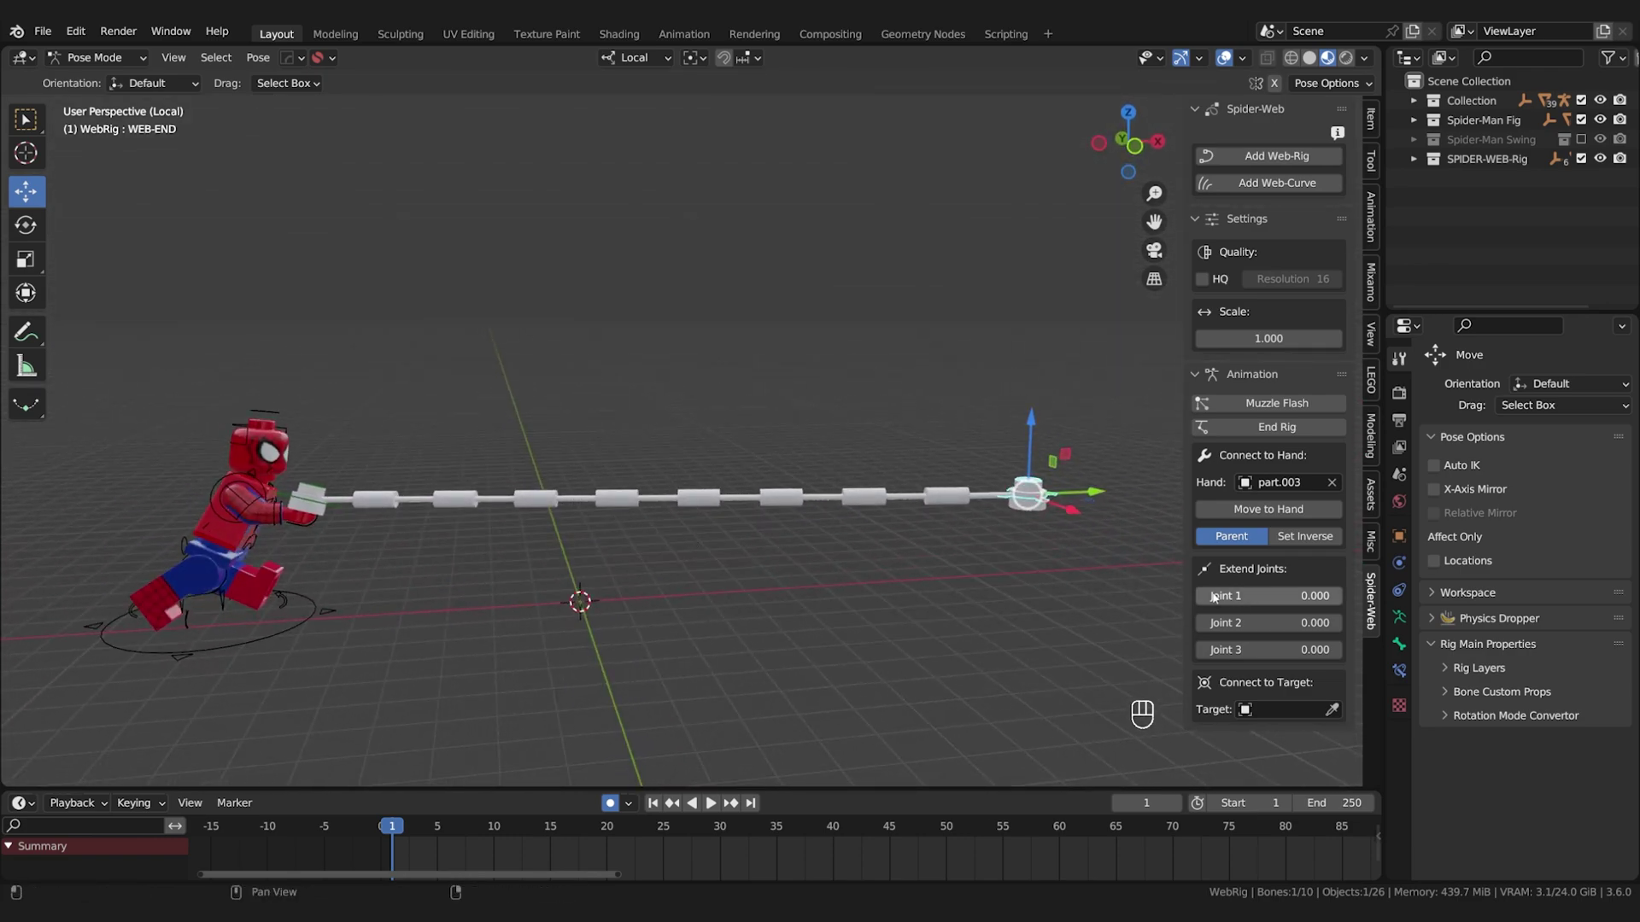
# Set Extend Joints 1, 2 and 3 to 1.000.
pyautogui.moveTo(1232, 658); pyautogui.dragTo(1336, 656)
pyautogui.moveTo(1238, 623); pyautogui.dragTo(1340, 598)
pyautogui.moveTo(828, 586); pyautogui.dragTo(787, 611, button='middle')
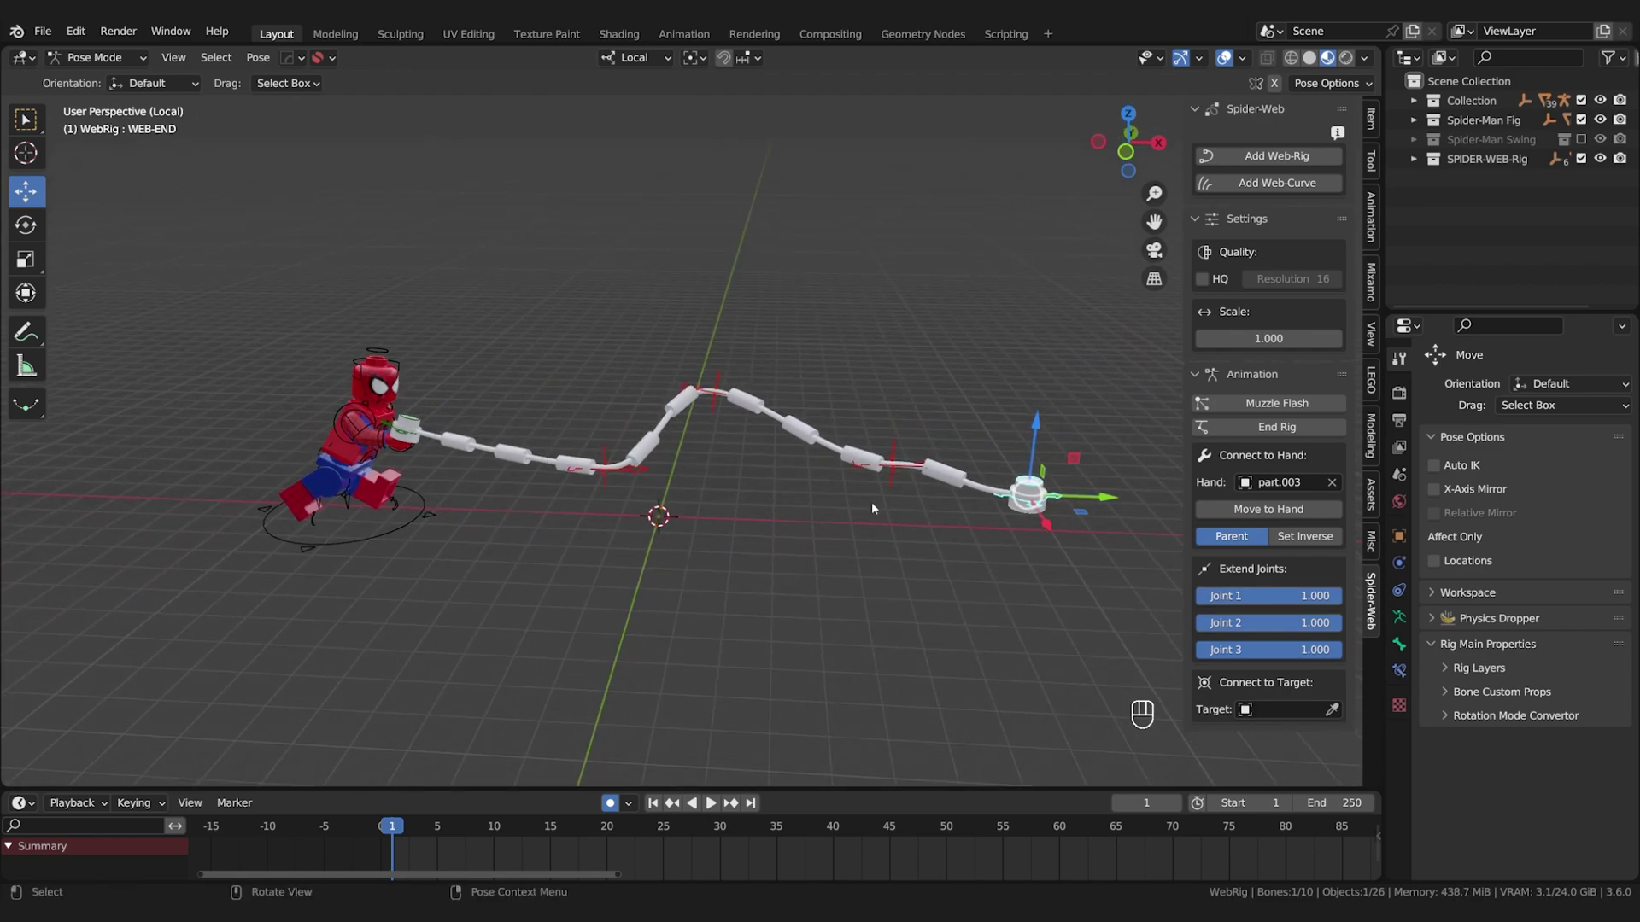
pyautogui.moveTo(872, 504); pyautogui.dragTo(945, 427, button='middle')
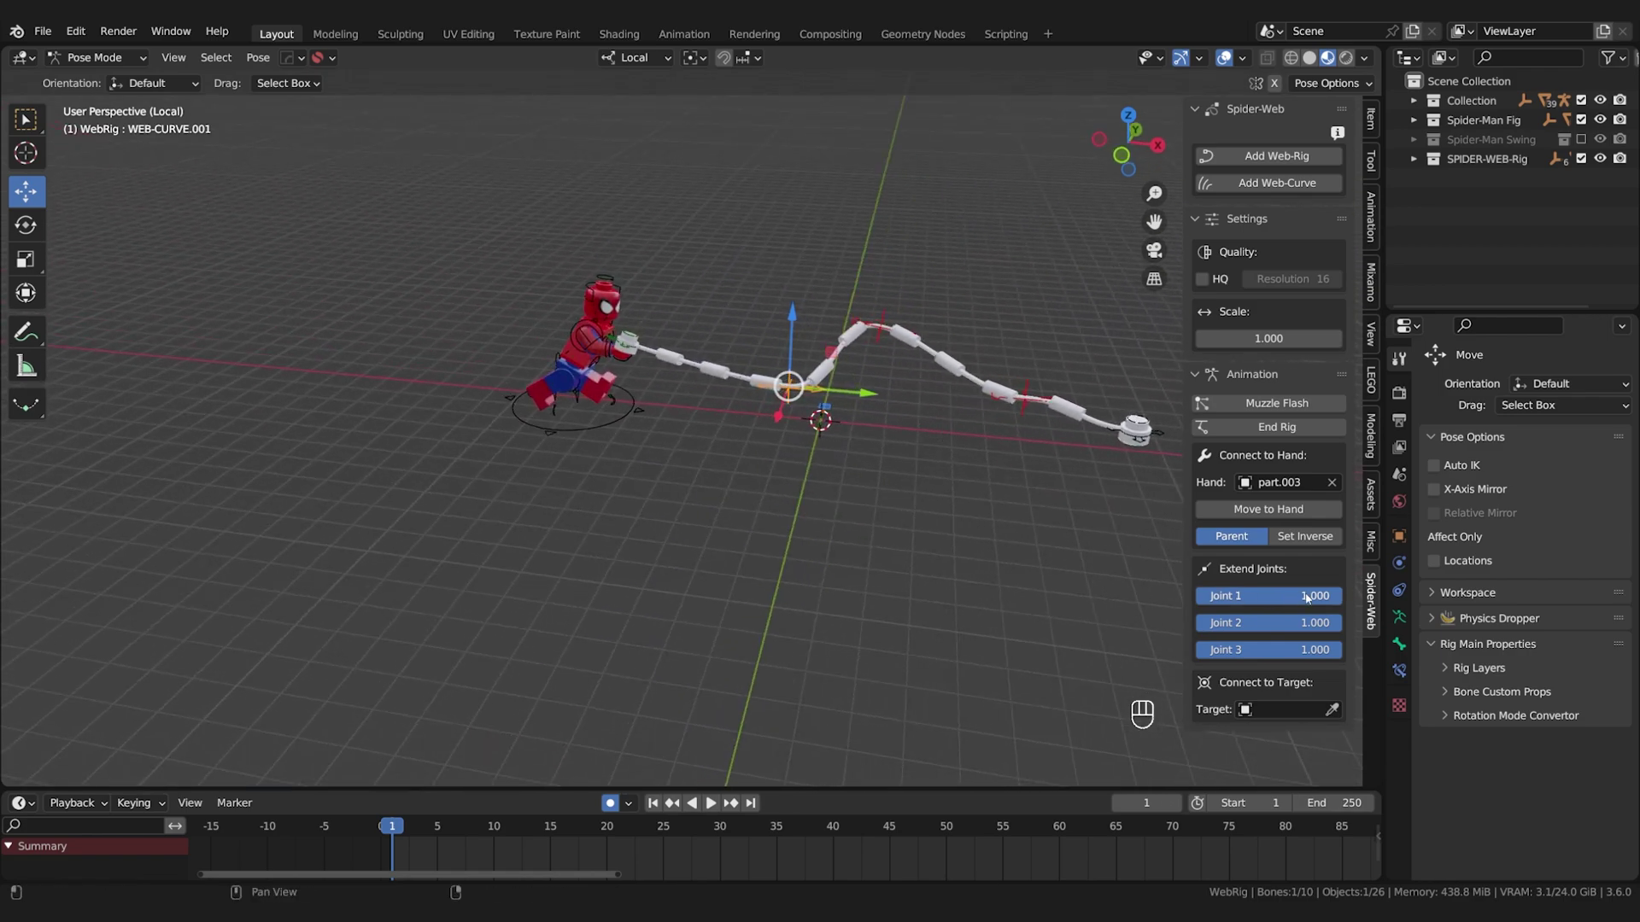
# Set all three Extend Joints to 0.000 and raise only Joint 1 to 1.000.
pyautogui.moveTo(1302, 624); pyautogui.dragTo(1183, 624)
pyautogui.moveTo(1322, 651); pyautogui.dragTo(1183, 651)
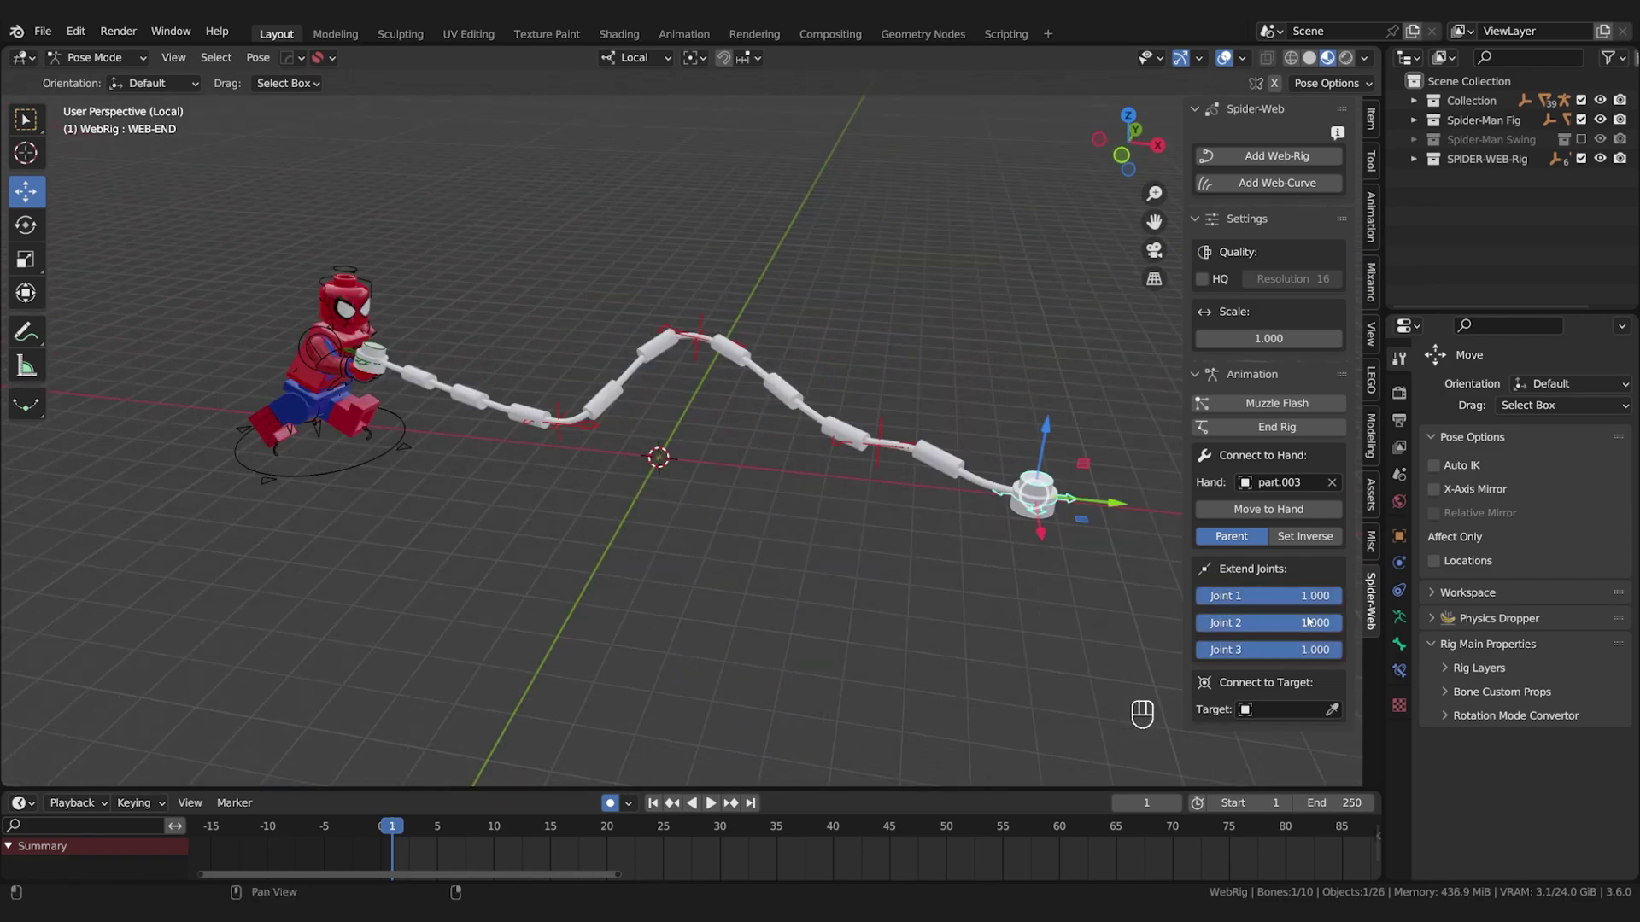
pyautogui.moveTo(1315, 623); pyautogui.dragTo(1149, 650)
pyautogui.scroll(8, 531, 431)
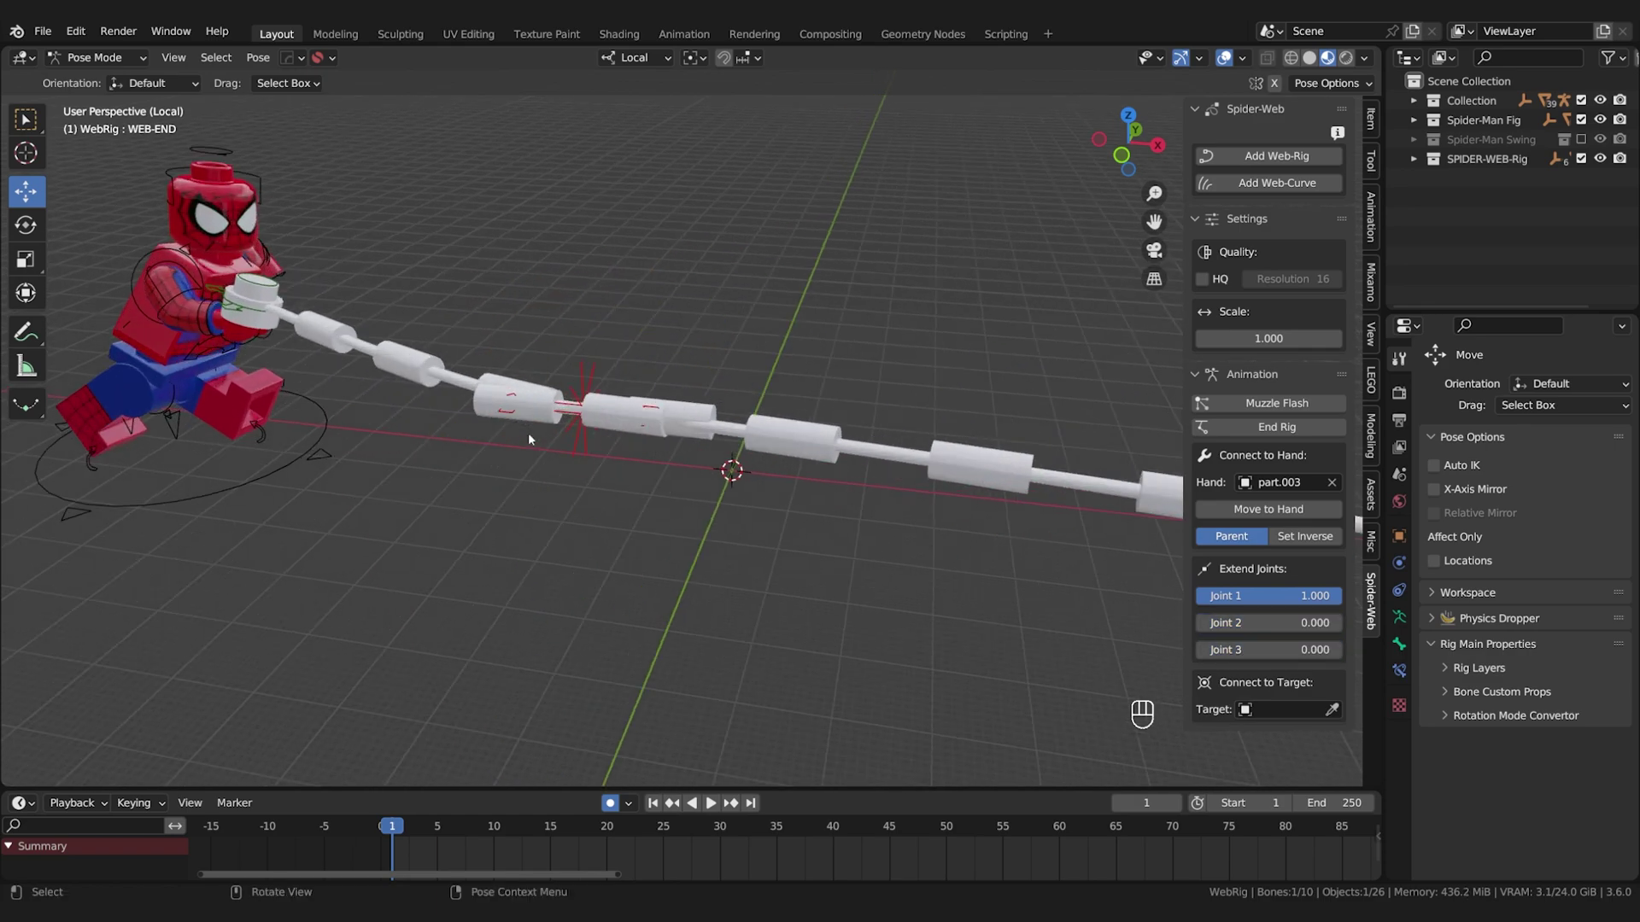
pyautogui.moveTo(632, 426)
pyautogui.mouseDown(button='middle')
pyautogui.moveTo(641, 454)
pyautogui.moveTo(603, 431)
pyautogui.mouseUp(button='middle')
pyautogui.scroll(-3, 604, 432)
pyautogui.scroll(-3, 808, 278)
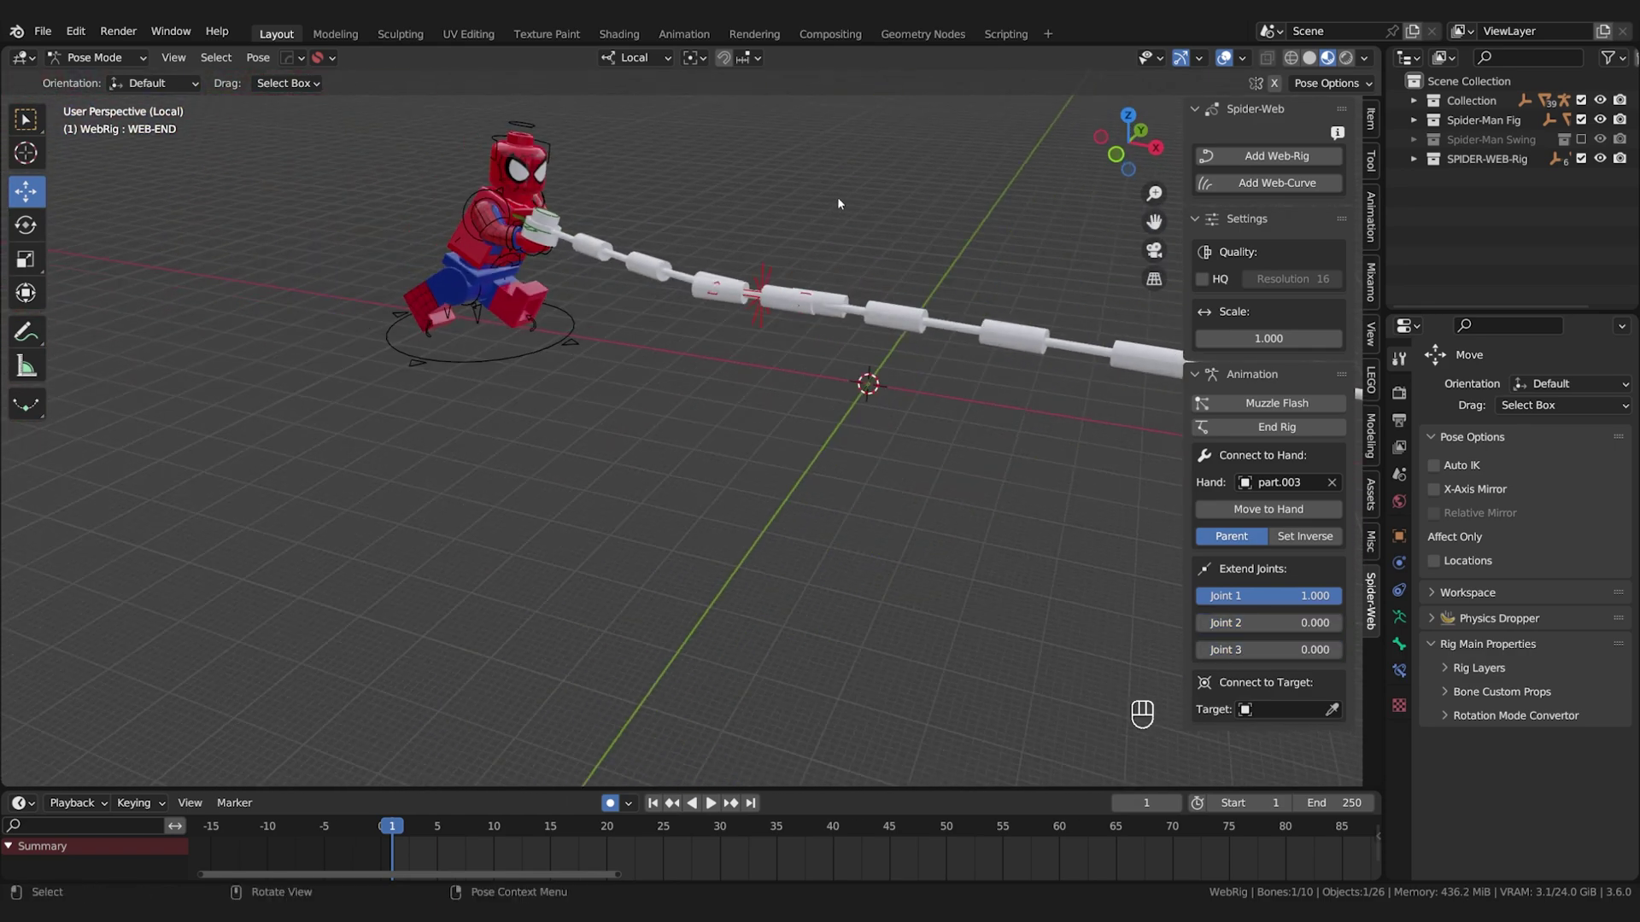
# Set Extend Joint 1 to 0.665 and Joints 2 and 3 to 1.000.
pyautogui.moveTo(1285, 598); pyautogui.dragTo(1217, 597)
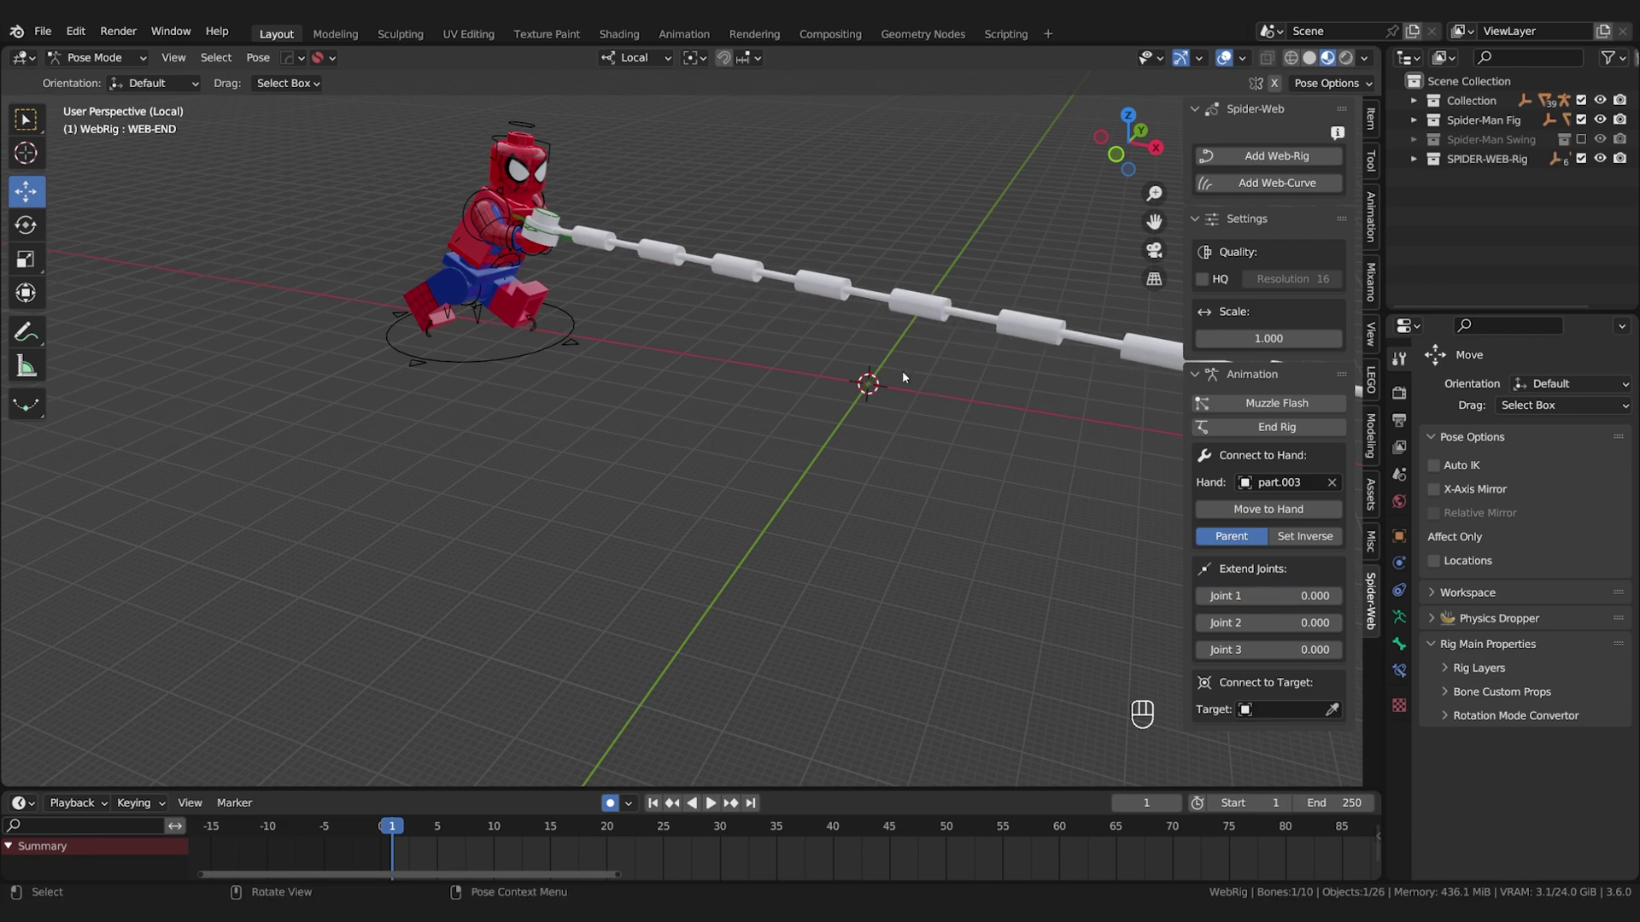
pyautogui.keyDown('shift'); pyautogui.moveTo(905, 366); pyautogui.dragTo(718, 449, button='middle'); pyautogui.keyUp('shift')
pyautogui.moveTo(1223, 649); pyautogui.dragTo(1340, 623)
pyautogui.moveTo(1230, 596); pyautogui.dragTo(1337, 597)
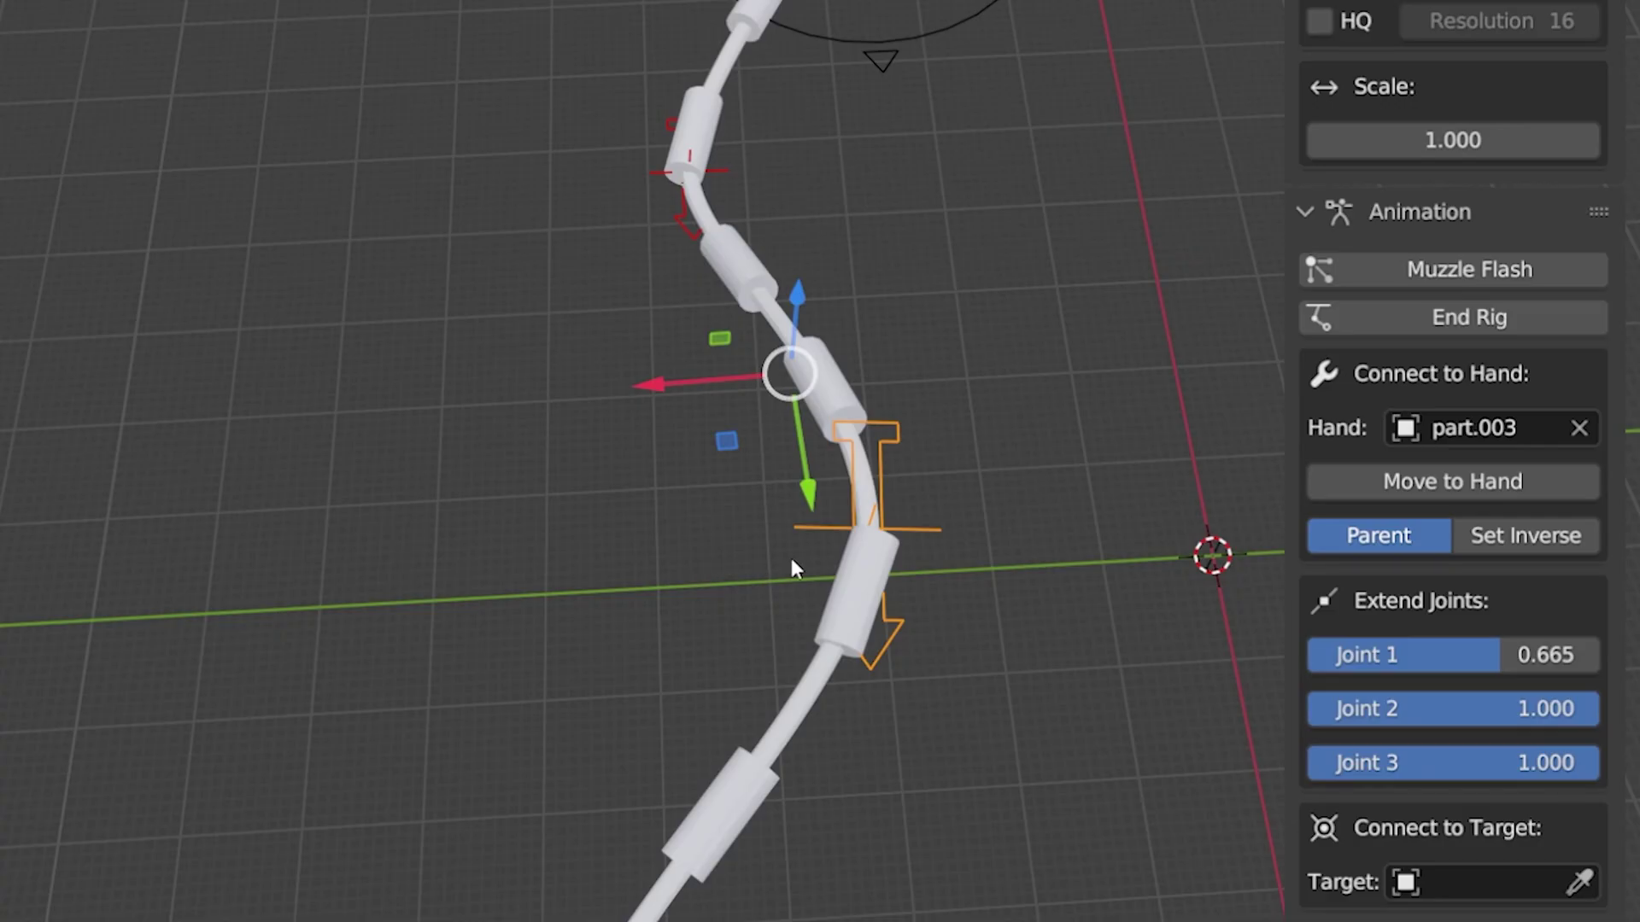
# Reduce Extend Joint 2 to 0.441 and move the web's middle curve control sideways to test its response.
pyautogui.click(889, 523)
pyautogui.moveTo(731, 517); pyautogui.dragTo(325, 571)
pyautogui.moveTo(1409, 709); pyautogui.dragTo(1341, 709)
pyautogui.moveTo(1531, 709); pyautogui.dragTo(1436, 709)
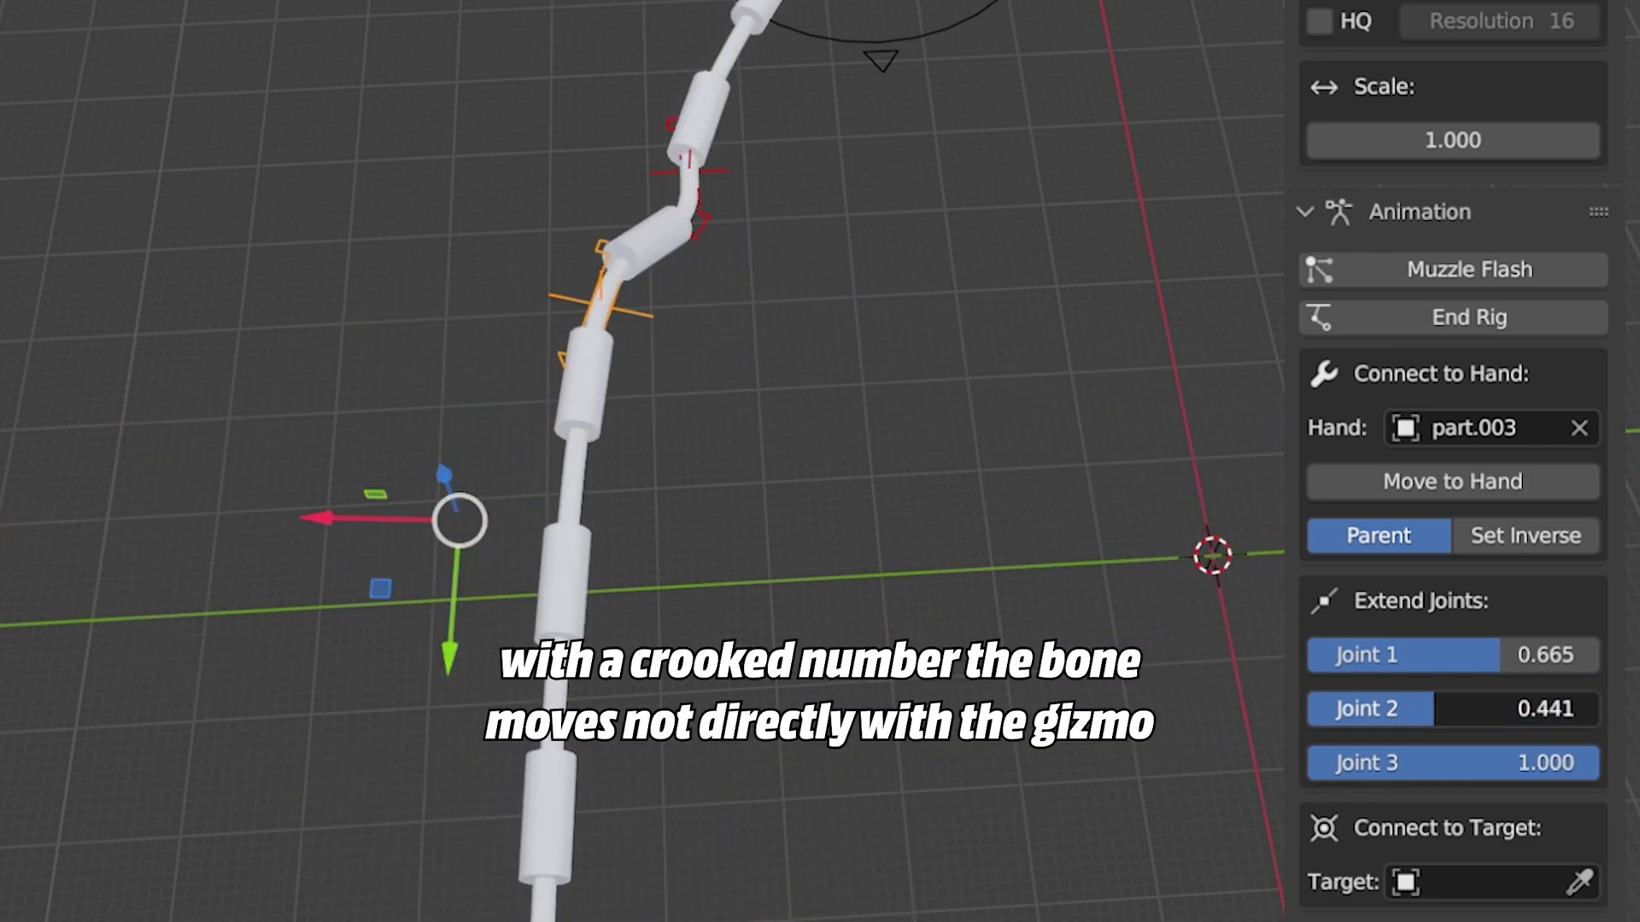
pyautogui.moveTo(492, 273); pyautogui.dragTo(934, 447)
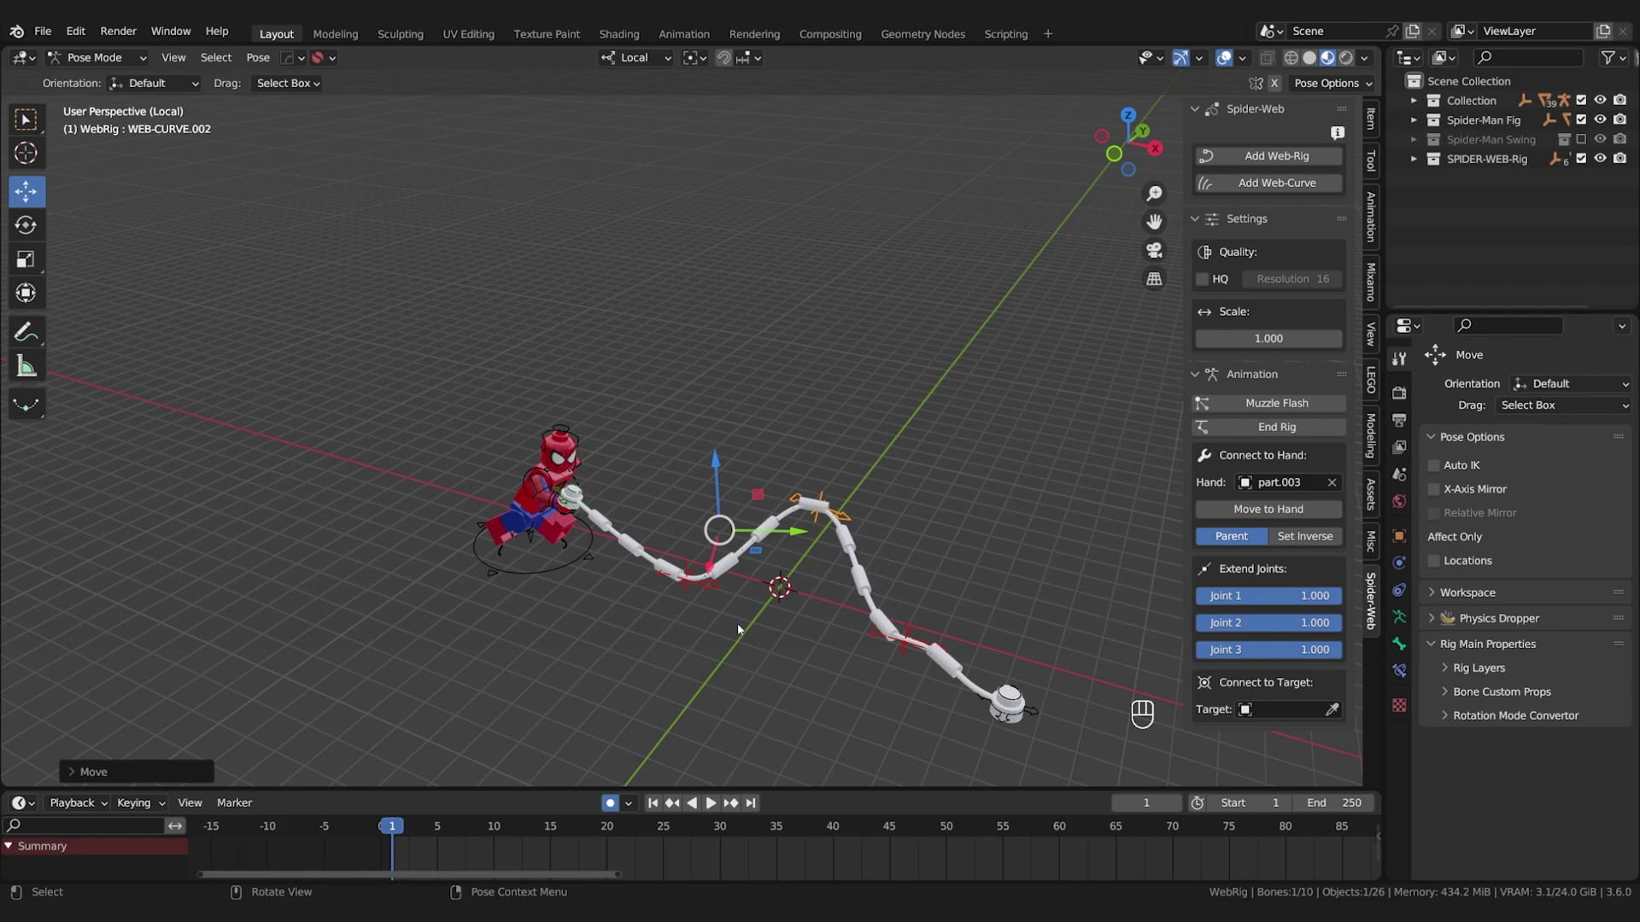
pyautogui.moveTo(738, 630); pyautogui.dragTo(612, 566, button='middle')
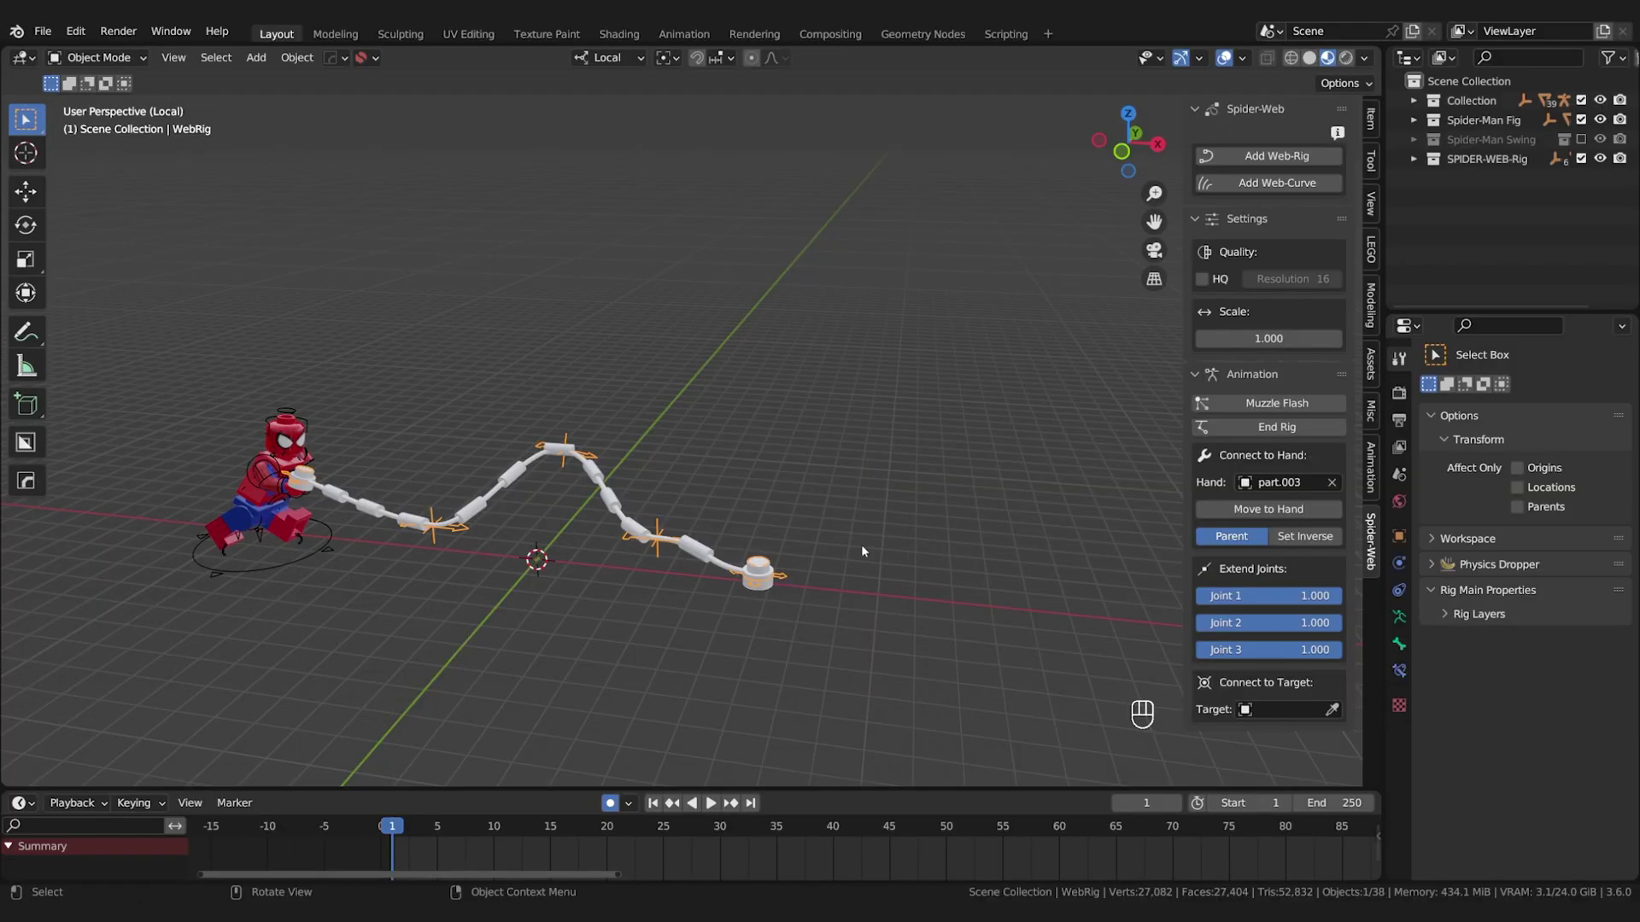
# Add a cube mesh beyond the web's free end and scale it for use as a connection target.
pyautogui.hotkey('shift', 'a')
pyautogui.moveTo(806, 355)
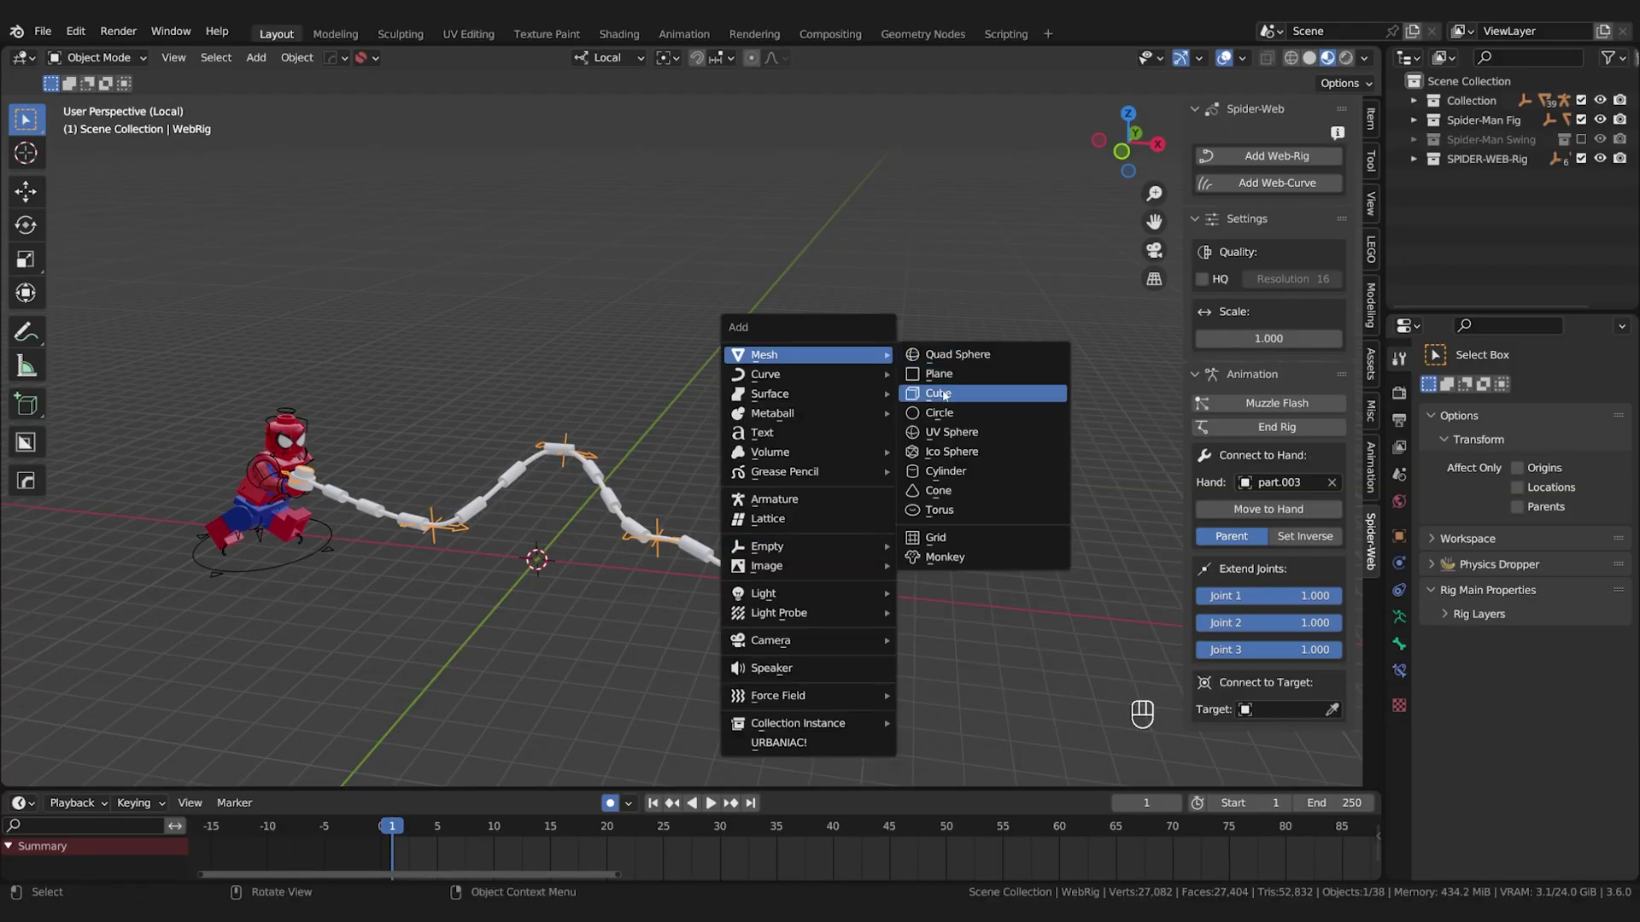
pyautogui.click(938, 394)
pyautogui.press('g')
pyautogui.click(1147, 605)
pyautogui.press('s')
pyautogui.click(741, 667)
# Set the Cube as the web rig's connection Target and move the web's end to it.
pyautogui.scroll(1, 746, 594)
pyautogui.click(747, 591)
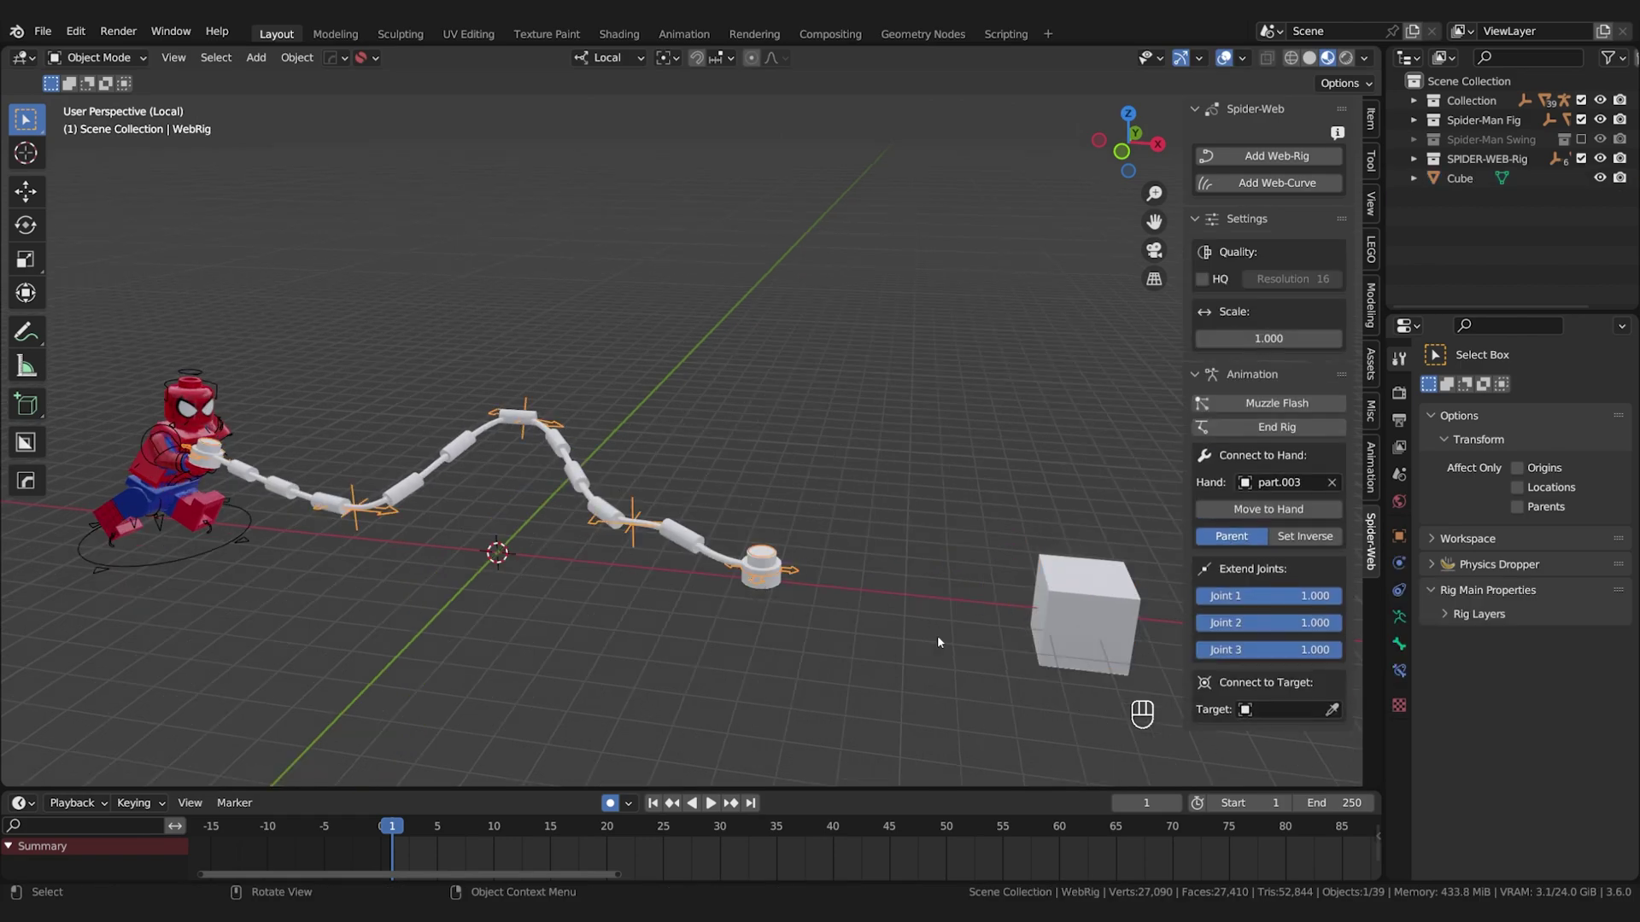
pyautogui.click(1103, 607)
pyautogui.click(1244, 736)
# Pose the web's end control on top of the cube, then return to Object Mode.
pyautogui.hotkey('ctrl', 'Tab')
pyautogui.click(1083, 614)
pyautogui.moveTo(1162, 621)
pyautogui.mouseDown()
pyautogui.moveTo(1095, 619)
pyautogui.moveTo(1153, 624)
pyautogui.mouseUp()
pyautogui.moveTo(1079, 541); pyautogui.dragTo(1085, 488)
pyautogui.click(97, 57)
pyautogui.click(96, 83)
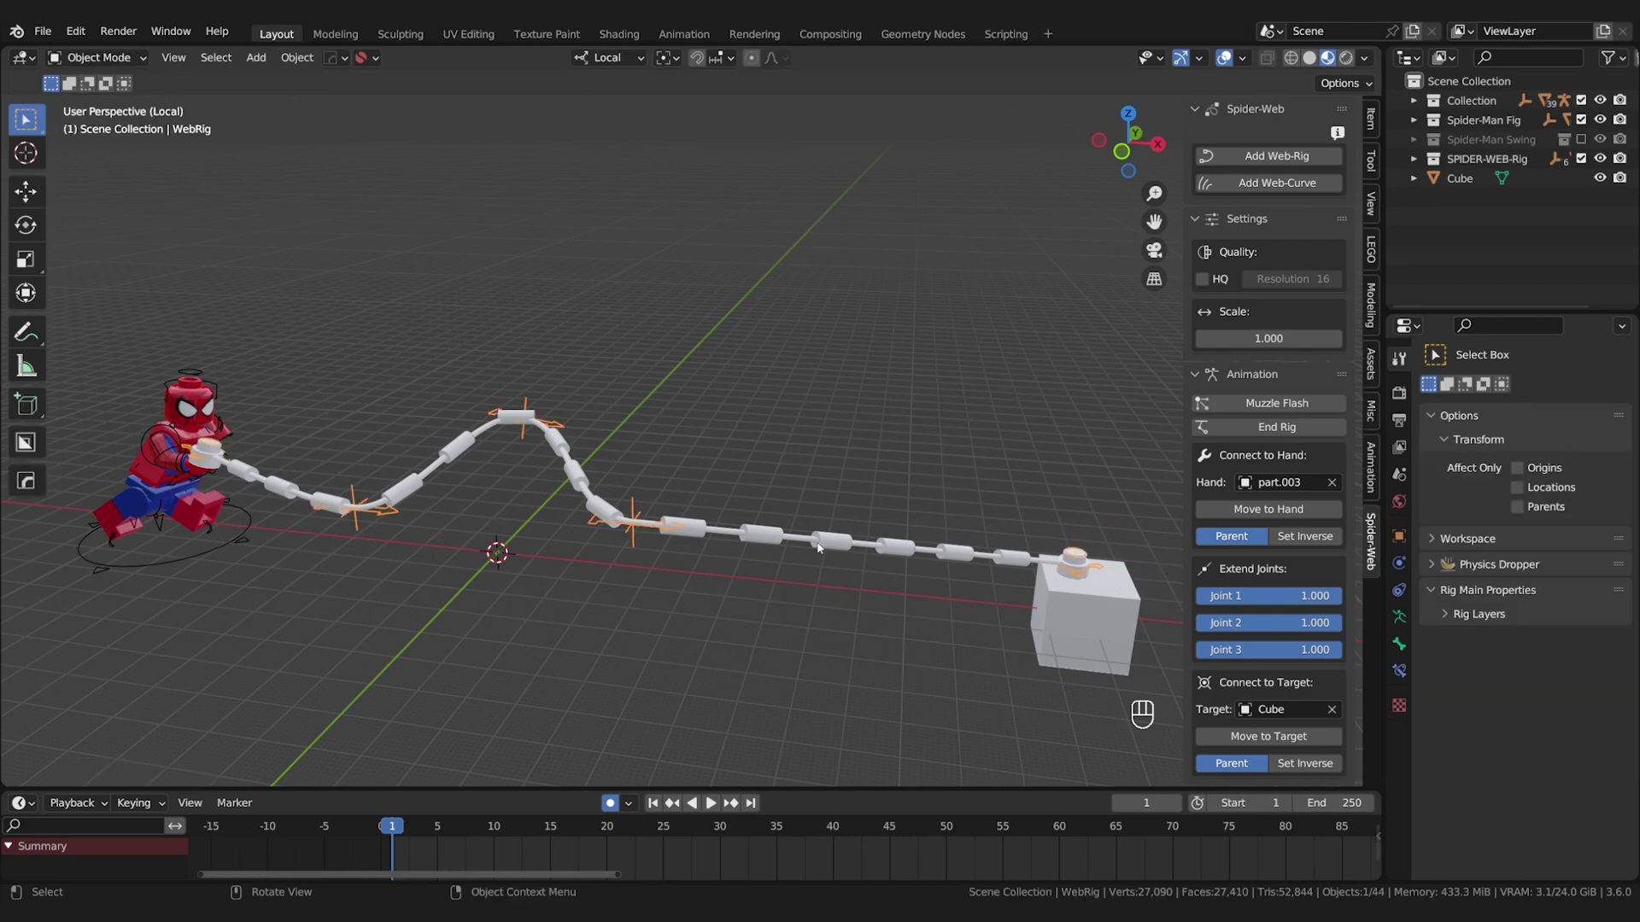
# Move the target cube to test the web's connection to it.
pyautogui.click(1077, 613)
pyautogui.scroll(-2, 1077, 611)
pyautogui.press('g')
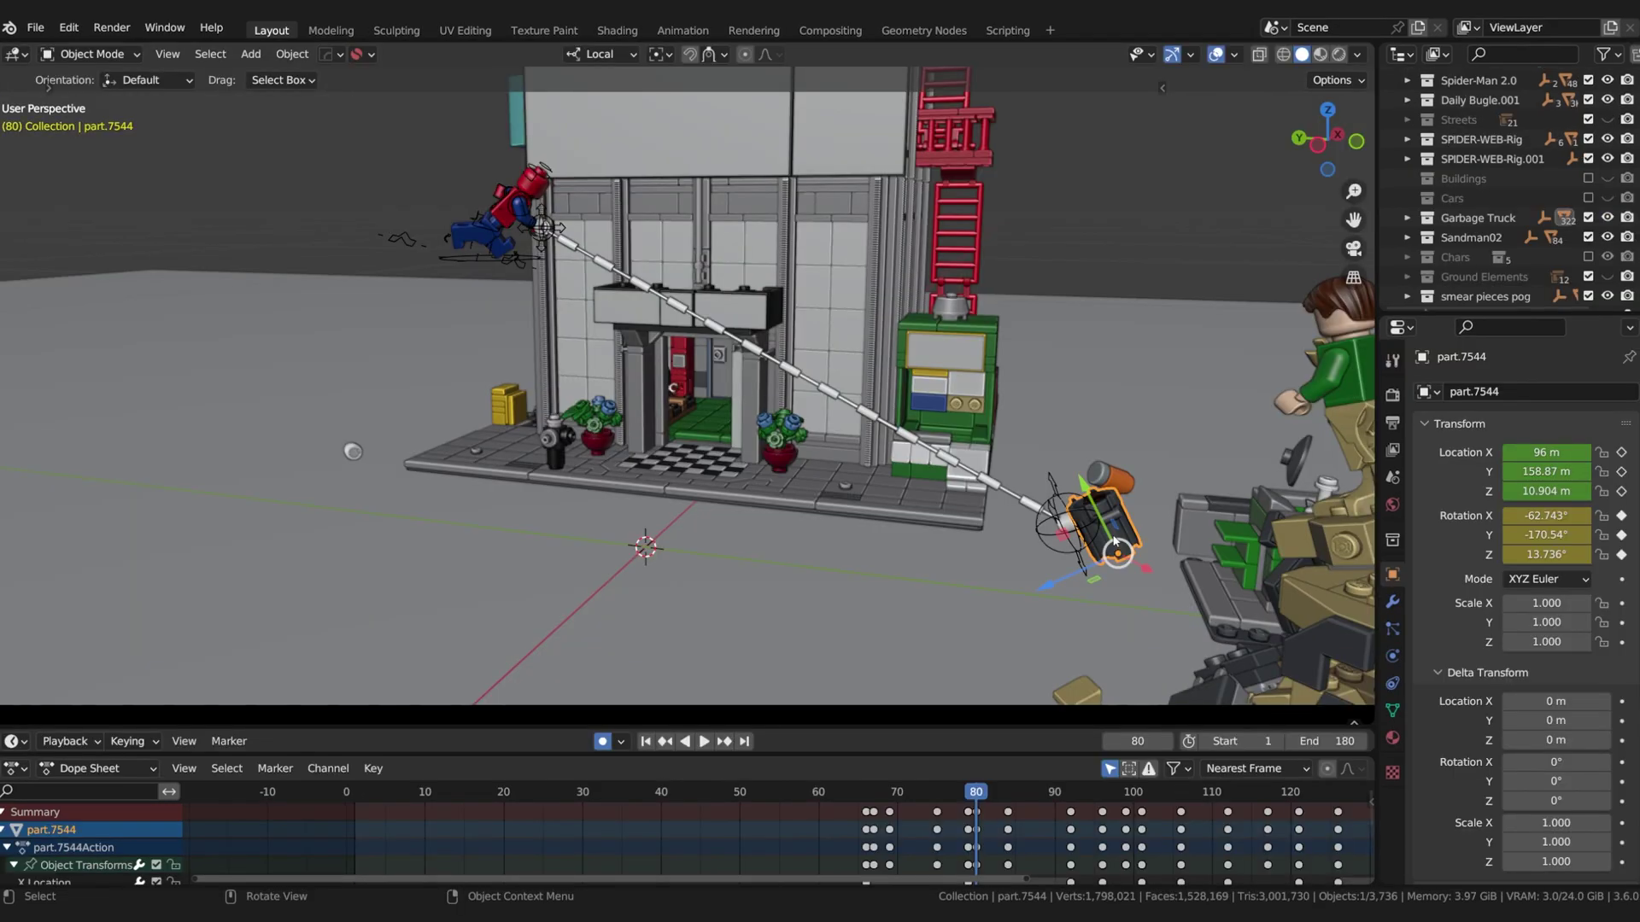
pyautogui.press('g')
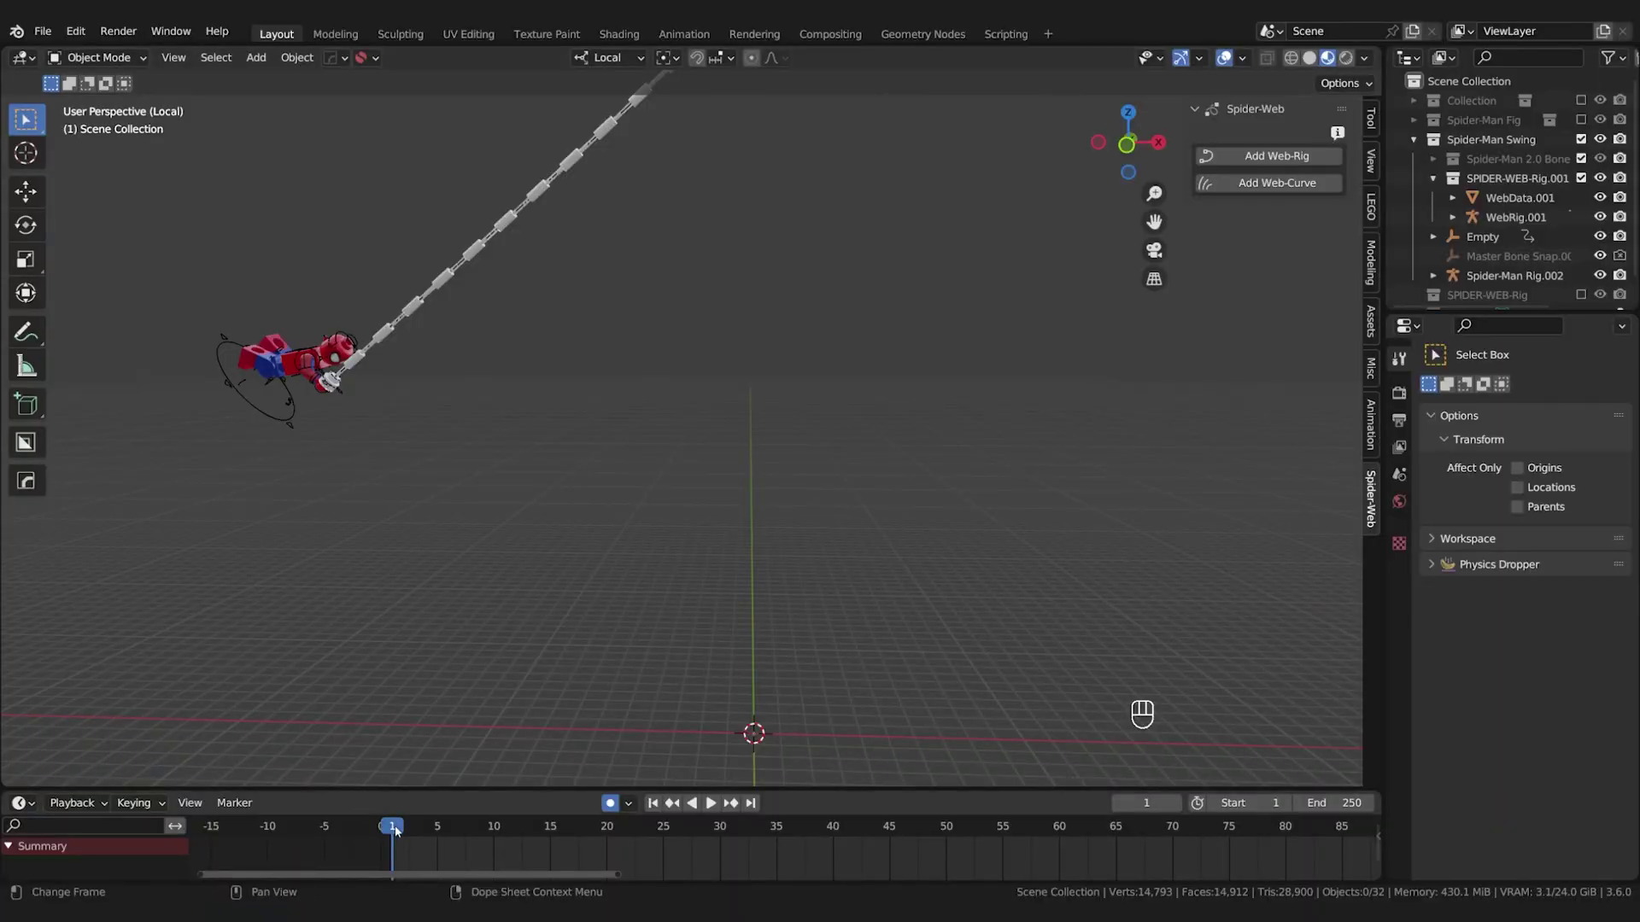
# Go to frame 11 of the swing animation and enable End Rig on WebRig.001.
pyautogui.moveTo(397, 833); pyautogui.dragTo(502, 852)
pyautogui.scroll(4, 571, 619)
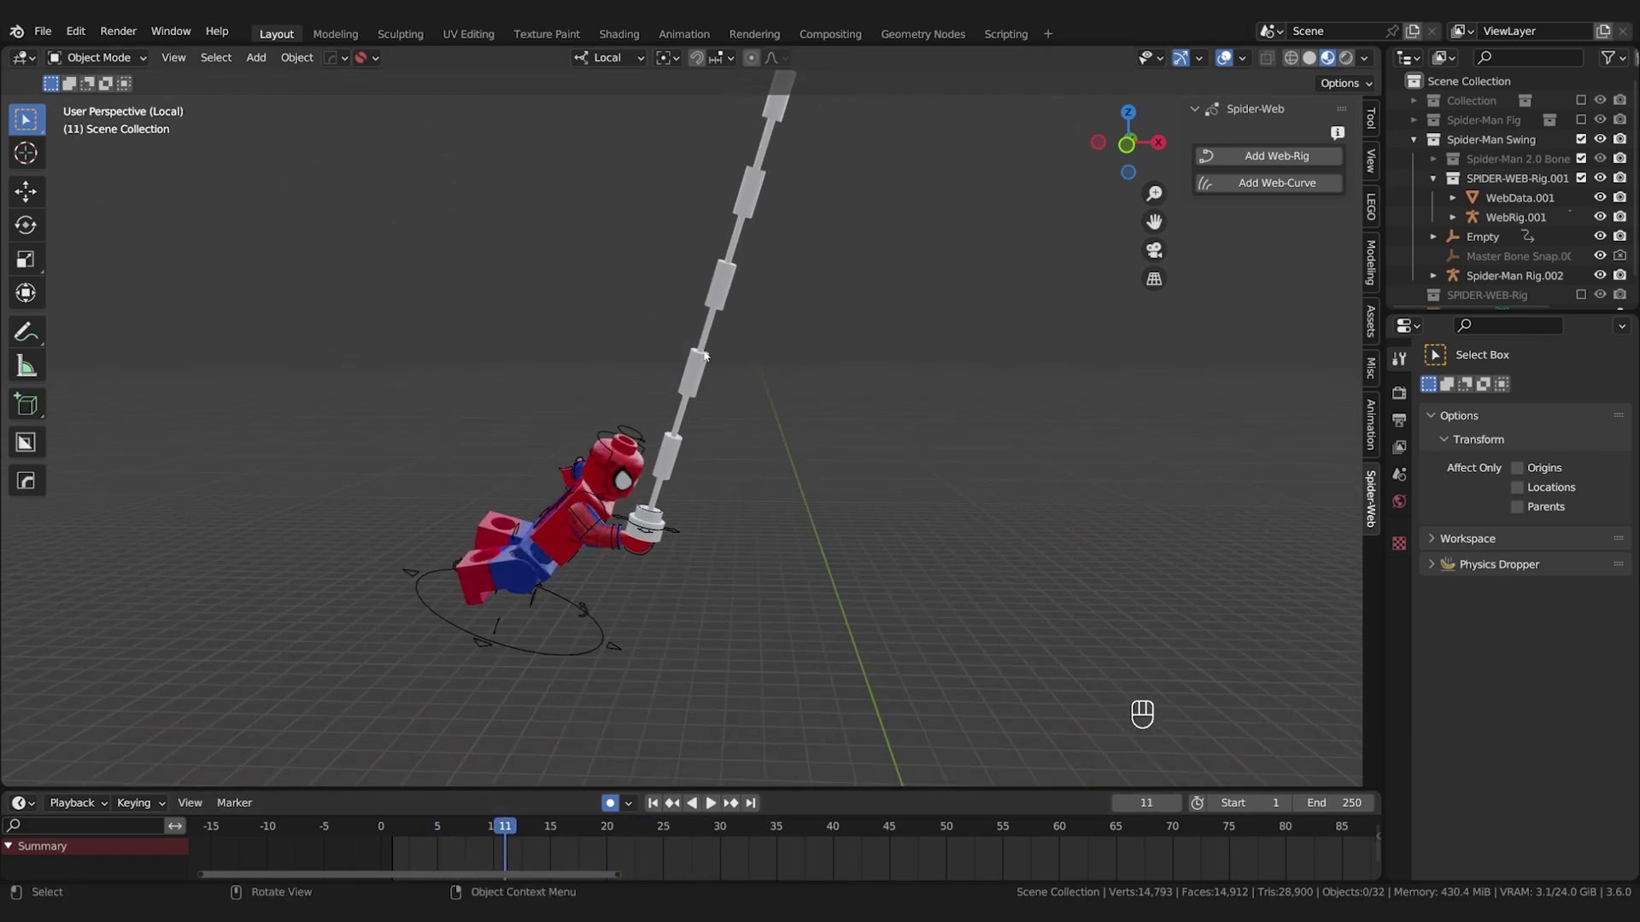
pyautogui.click(674, 530)
pyautogui.scroll(3, 689, 564)
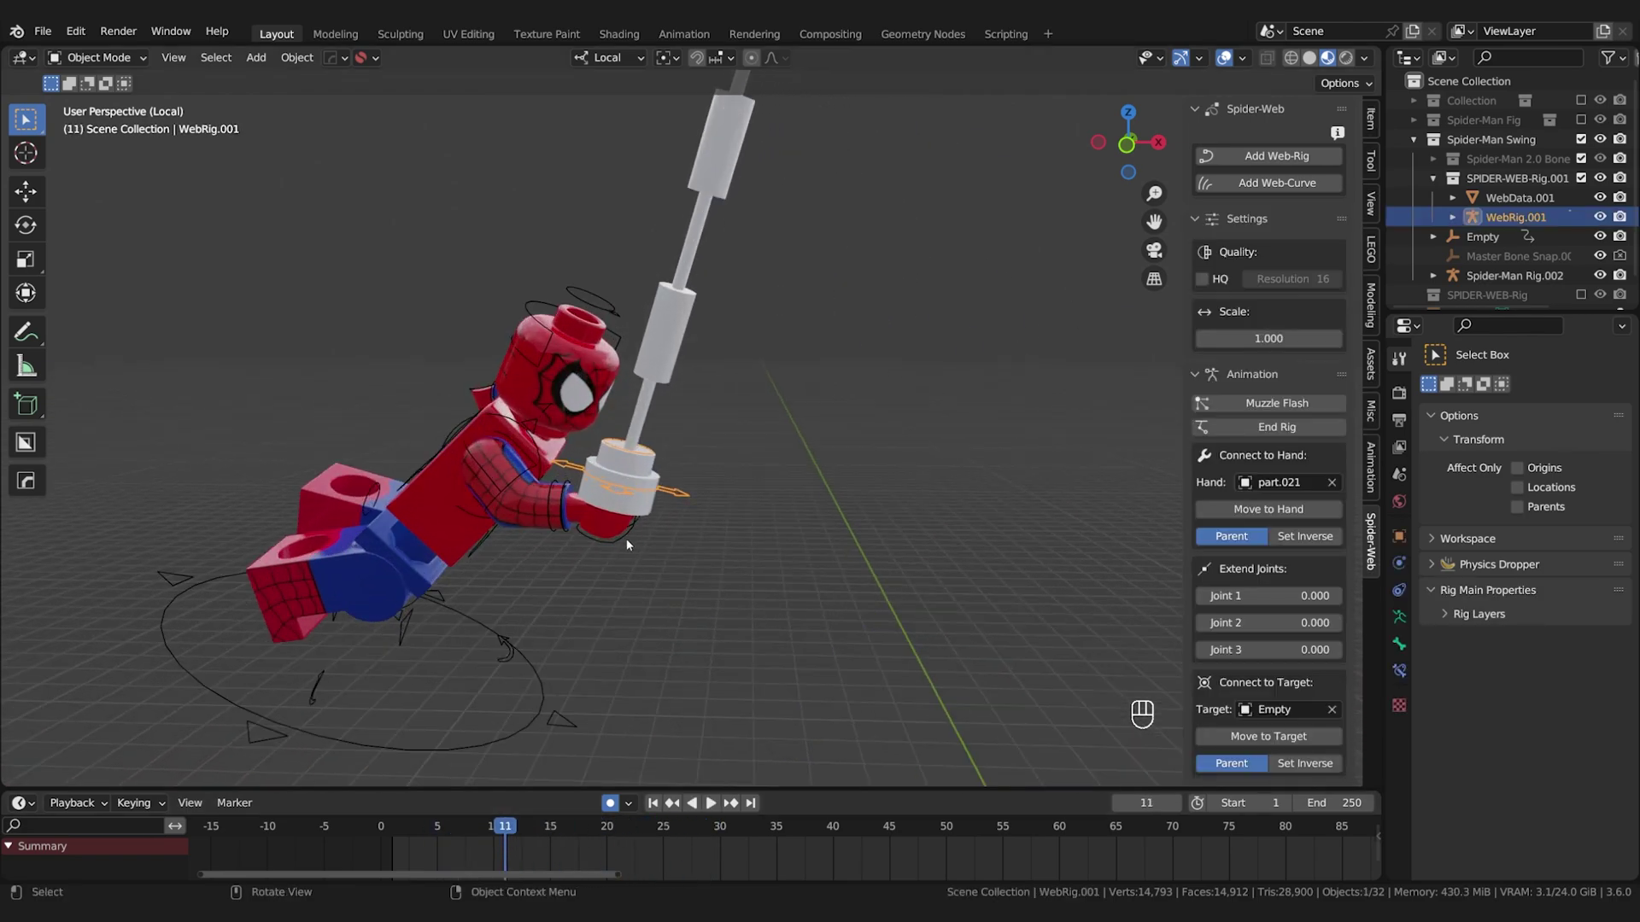
pyautogui.click(1247, 428)
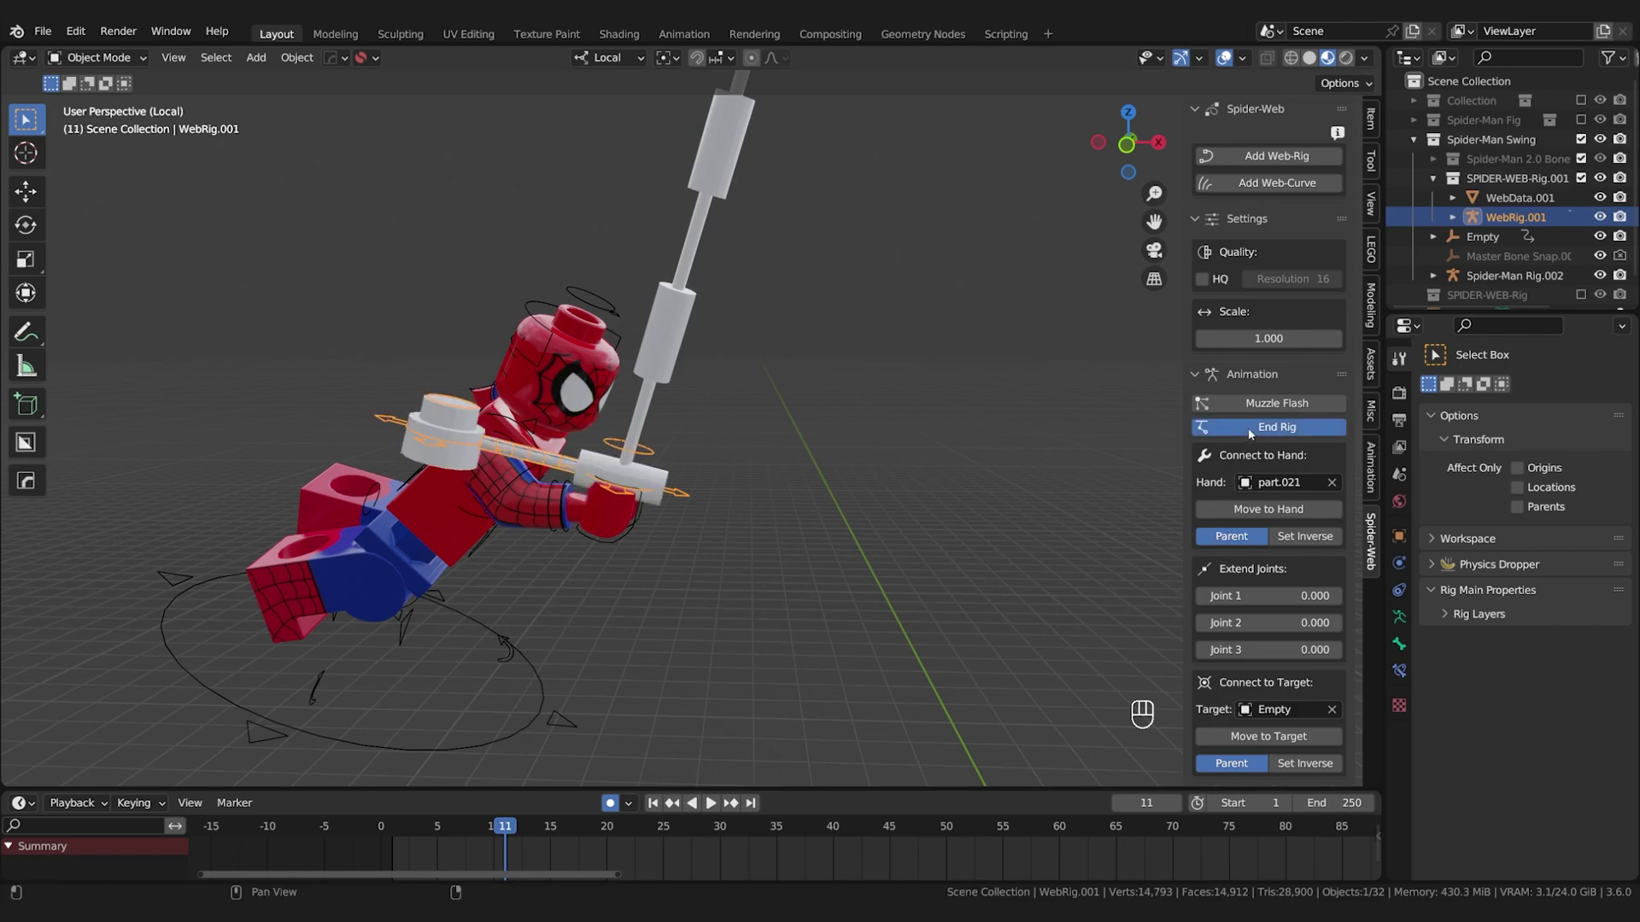
# In Pose Mode, rotate and move the WEB-ROOT bone so the web's handle sits in Spider-Man's hand.
pyautogui.hotkey('ctrl', 'Tab')
pyautogui.scroll(3, 644, 469)
pyautogui.click(32, 218)
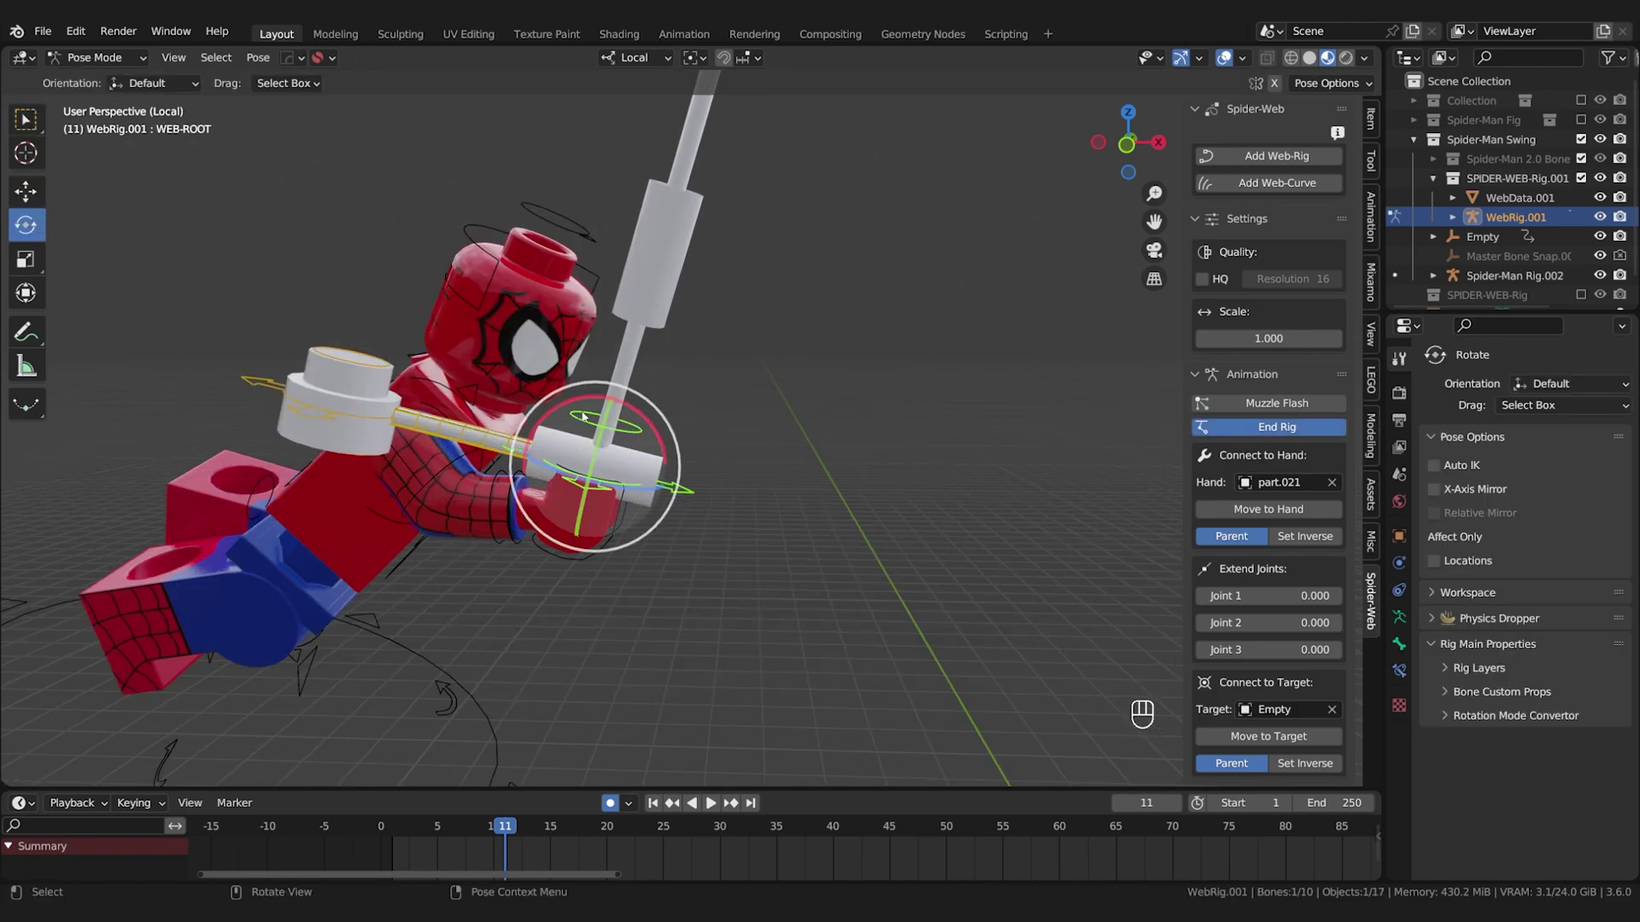
pyautogui.moveTo(653, 435); pyautogui.dragTo(525, 350)
pyautogui.click(30, 189)
pyautogui.moveTo(613, 397); pyautogui.dragTo(596, 456)
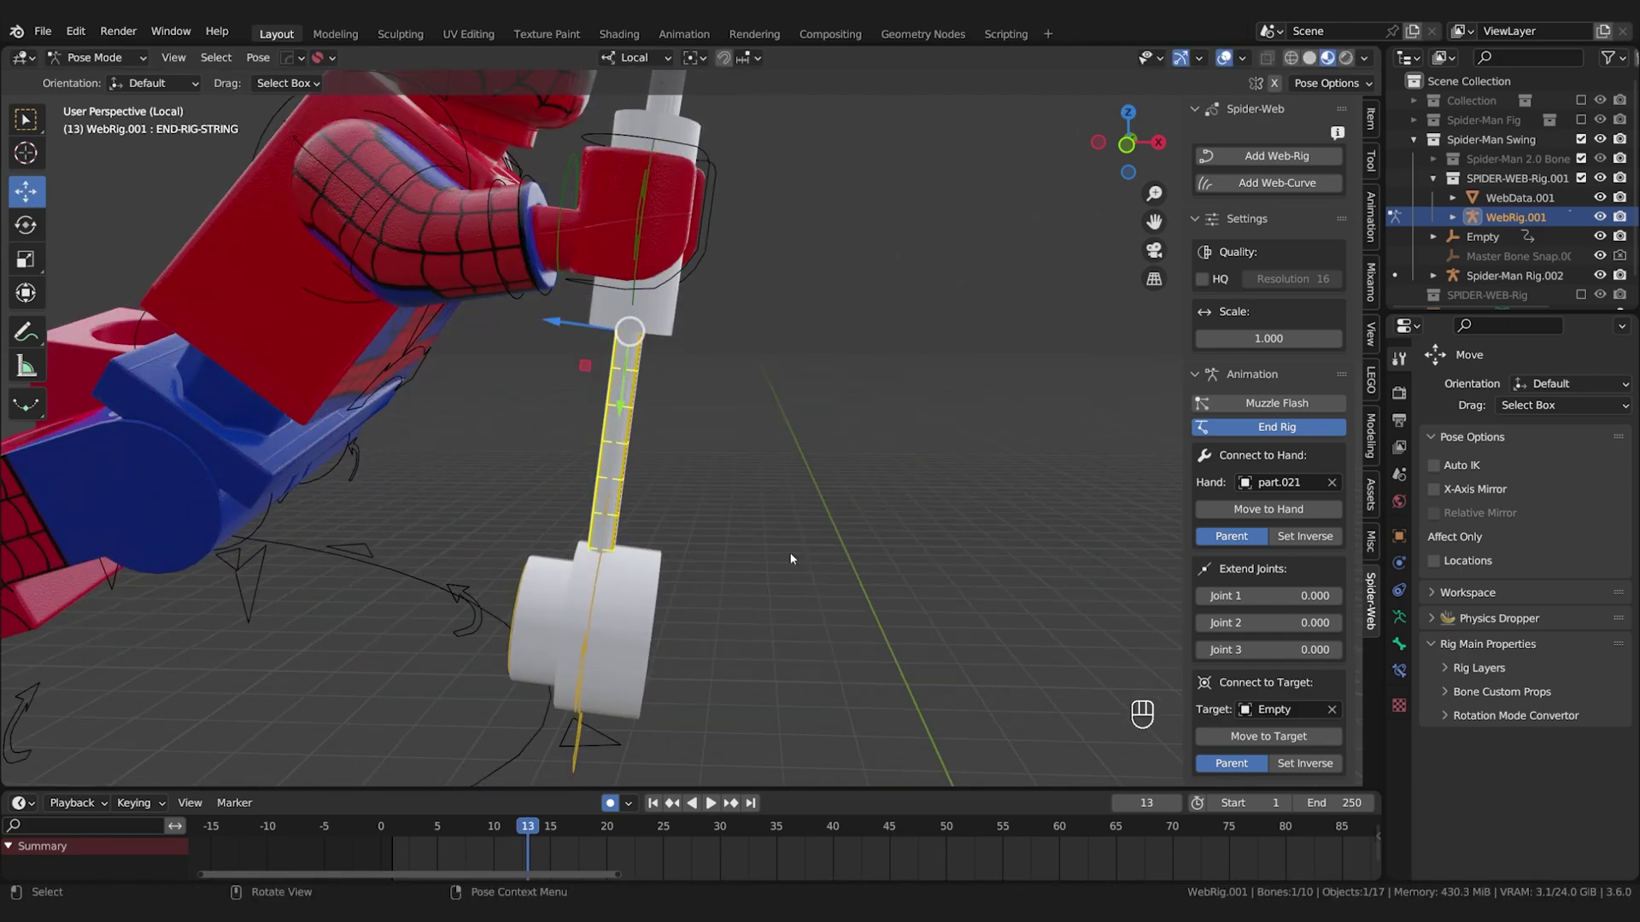
# Rotate the END-RIG-STRING and END-RIG-END bones so the loose end hangs below the hand, and scrub the animation.
pyautogui.press('r')
pyautogui.click(613, 610)
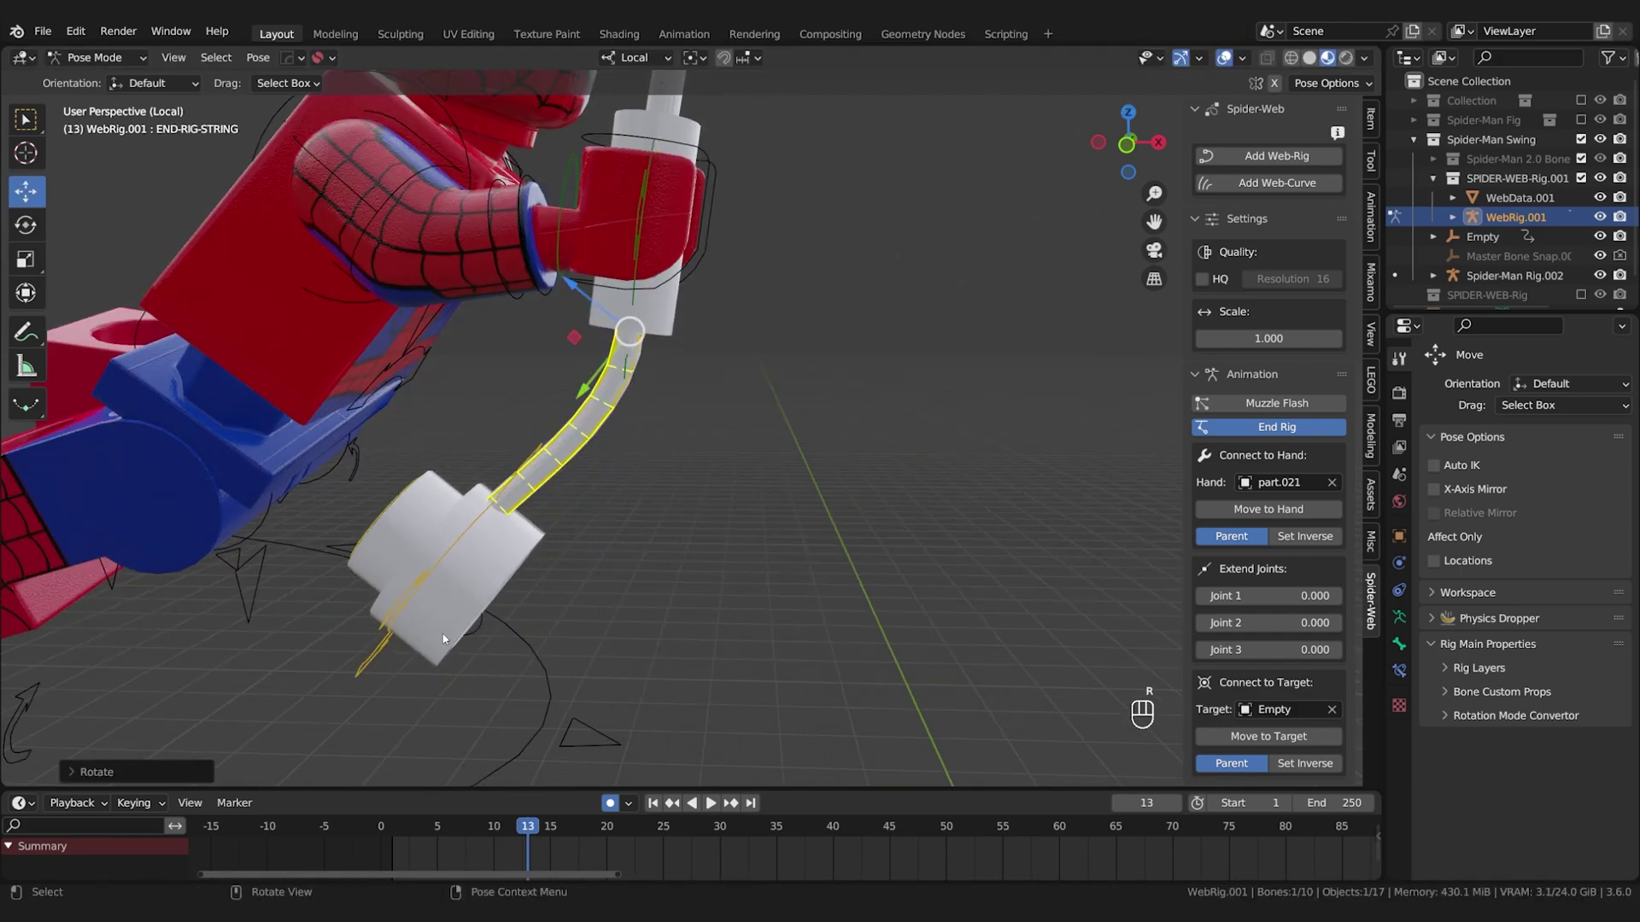
pyautogui.click(375, 661)
pyautogui.press('r')
pyautogui.click(324, 617)
pyautogui.scroll(-6, 581, 549)
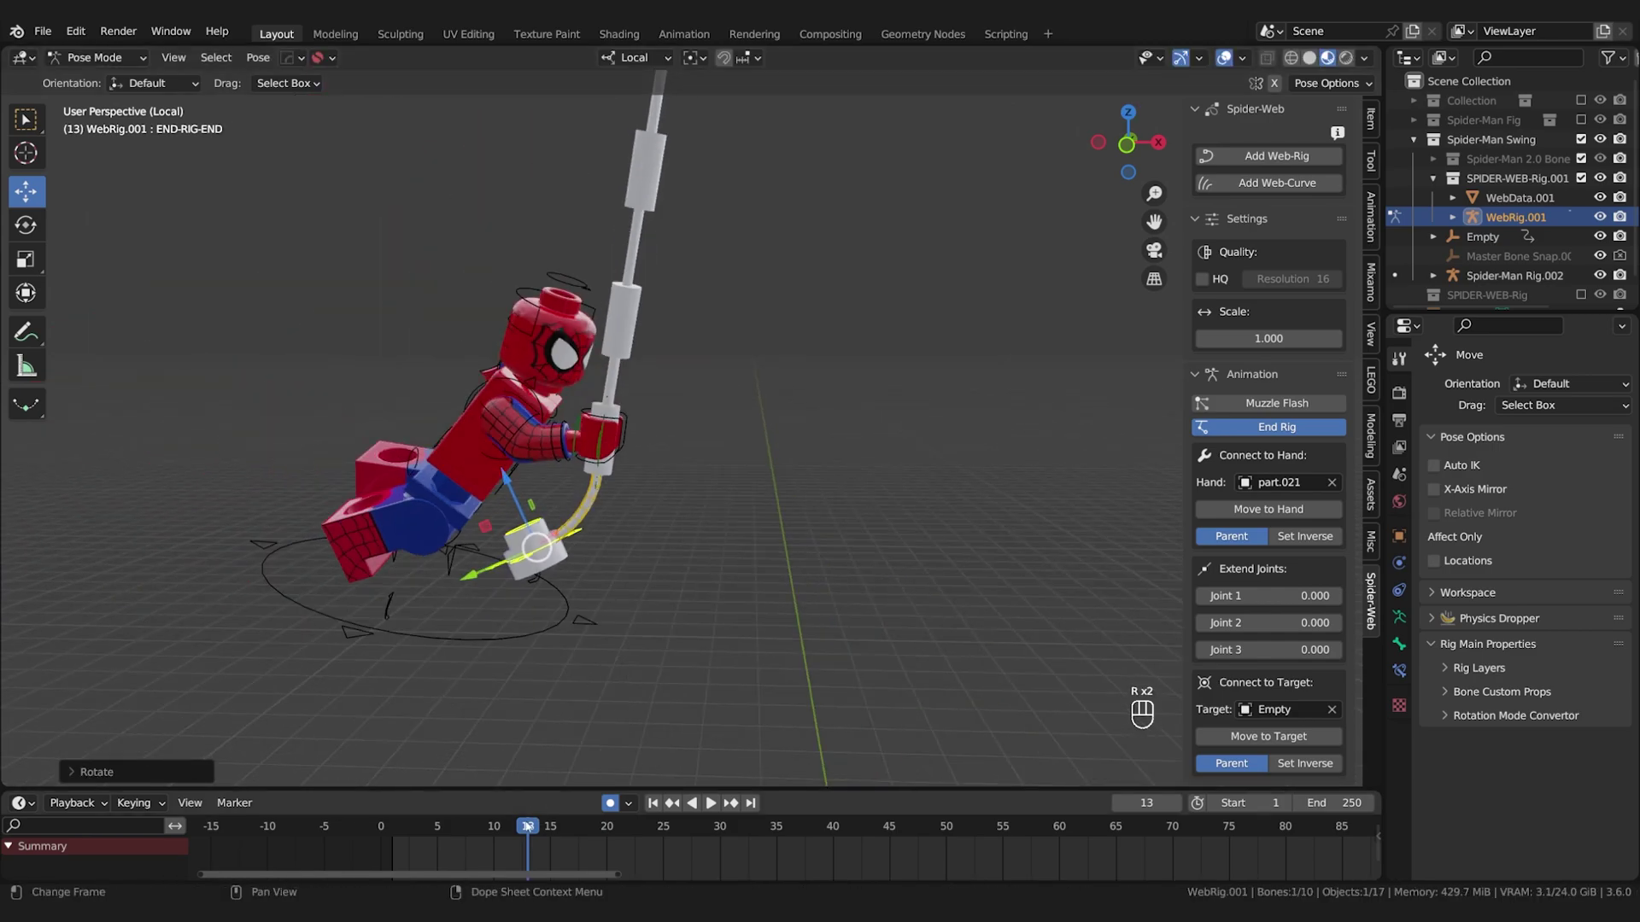
pyautogui.moveTo(527, 833)
pyautogui.mouseDown()
pyautogui.moveTo(557, 833)
pyautogui.moveTo(500, 832)
pyautogui.moveTo(547, 842)
pyautogui.mouseUp()
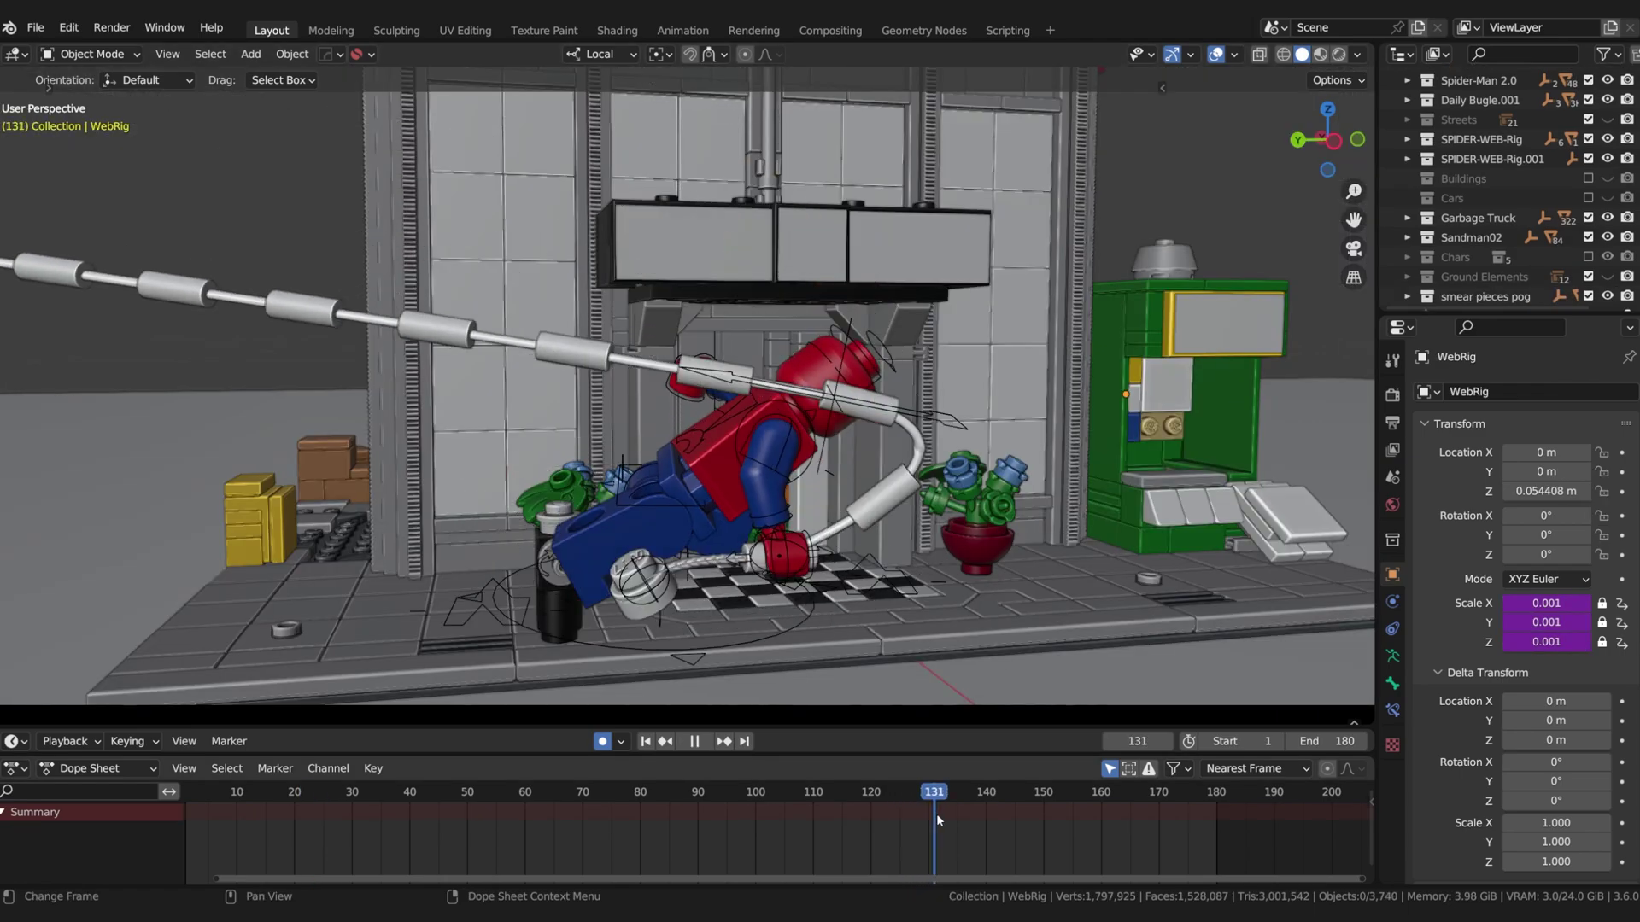
pyautogui.moveTo(960, 813); pyautogui.dragTo(928, 823)
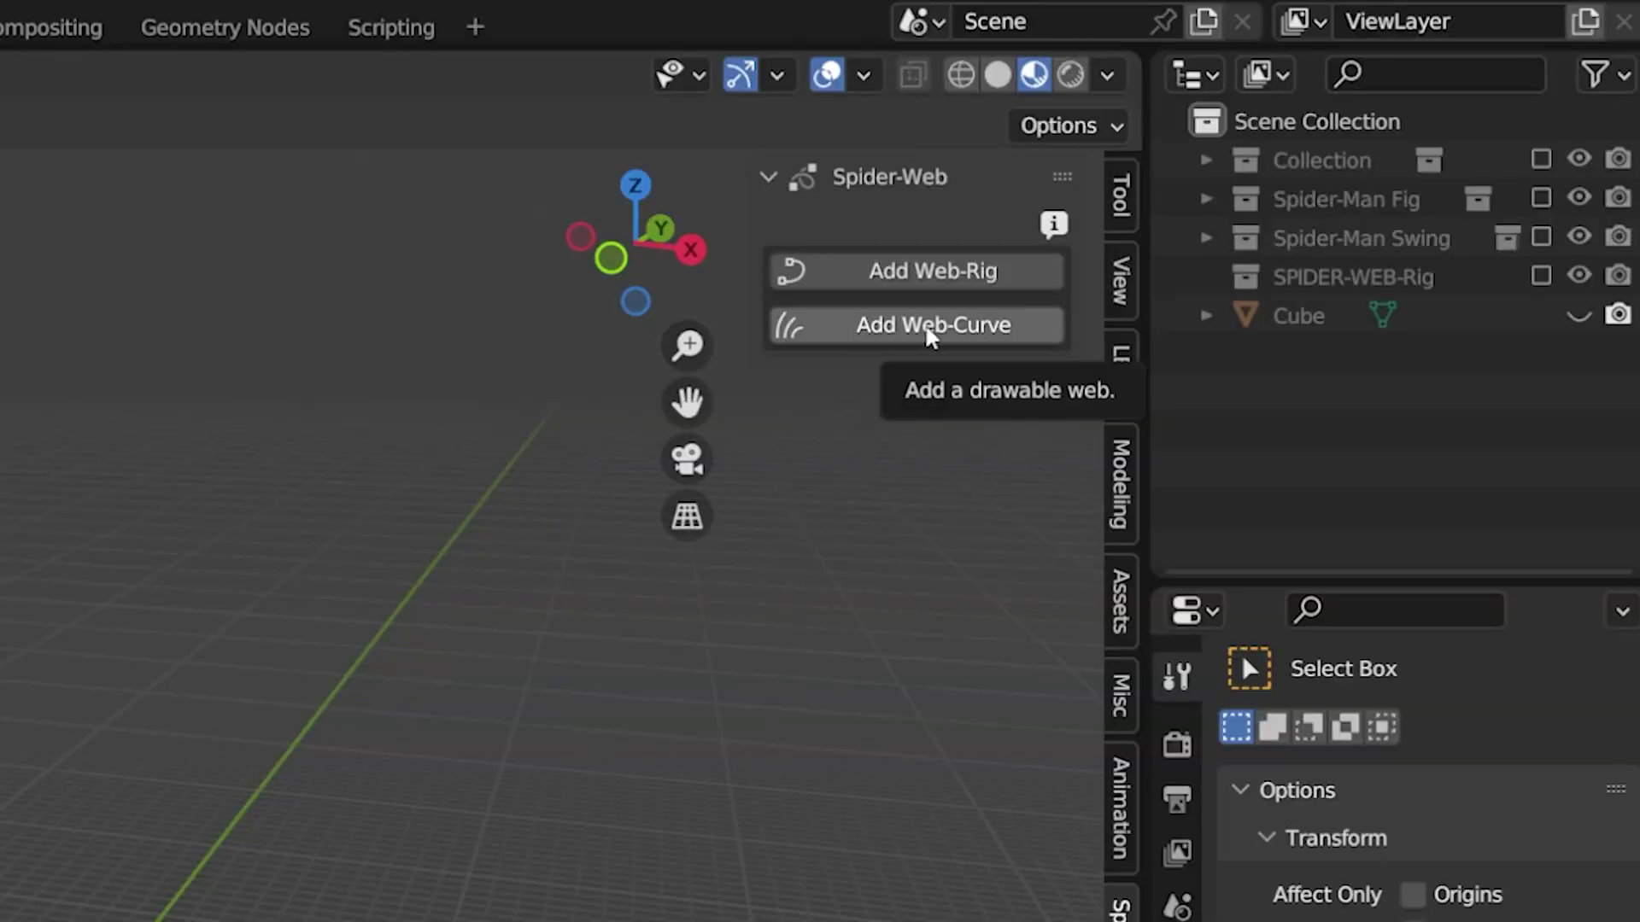
# Add a Web-Curve to the scene and open its WebCurve object in Edit Mode.
pyautogui.click(931, 333)
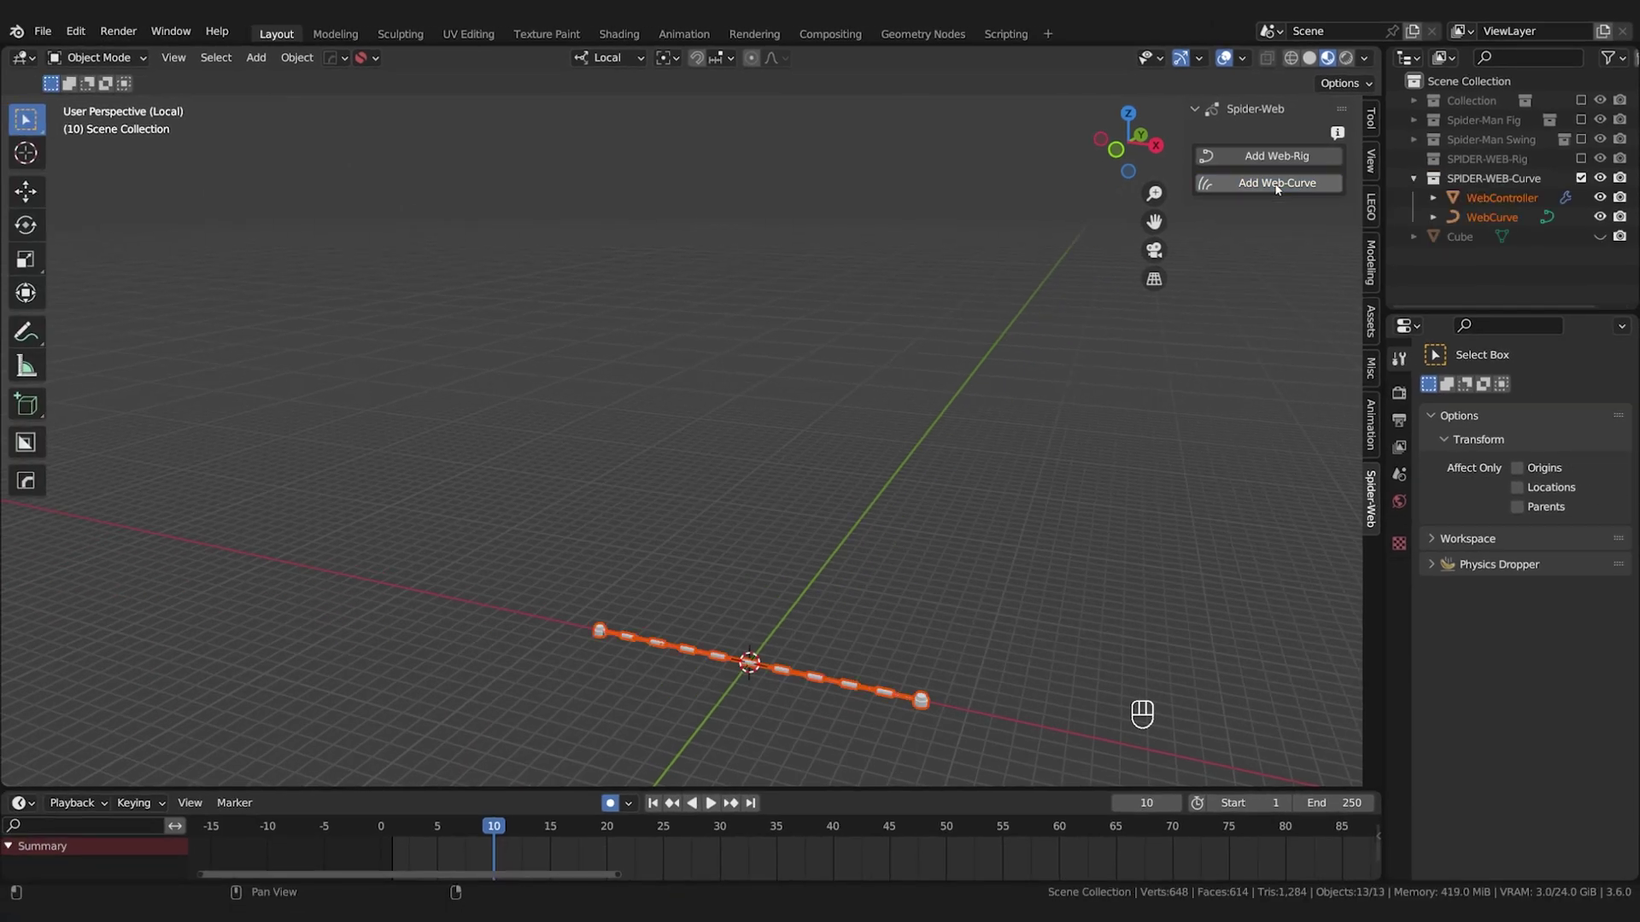
pyautogui.scroll(4, 786, 692)
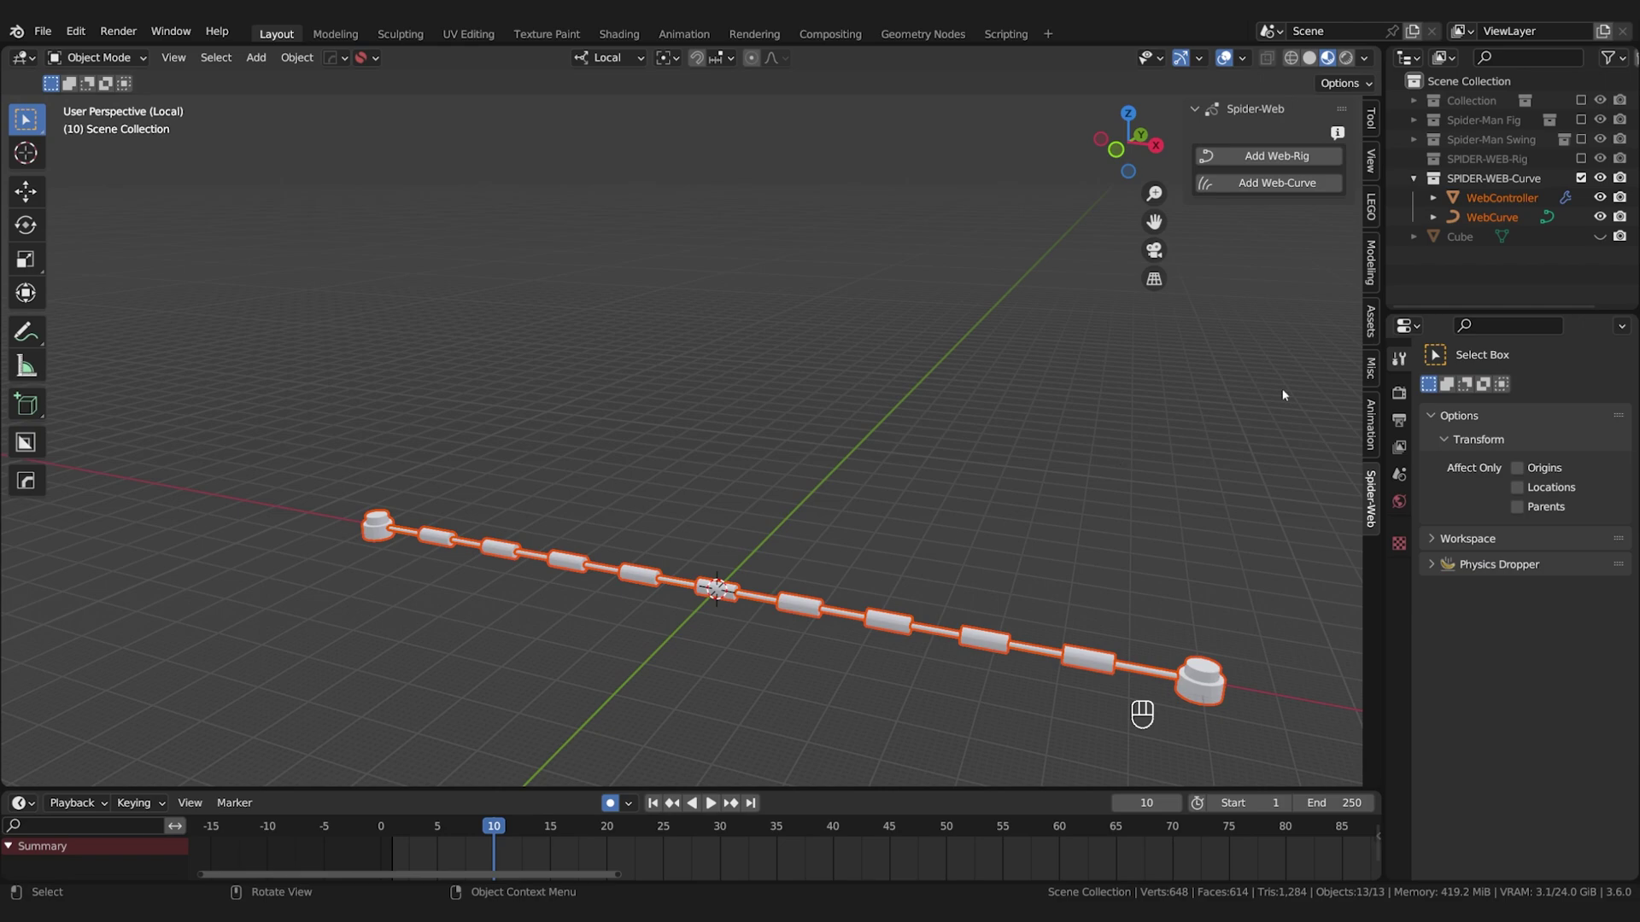
pyautogui.click(1493, 218)
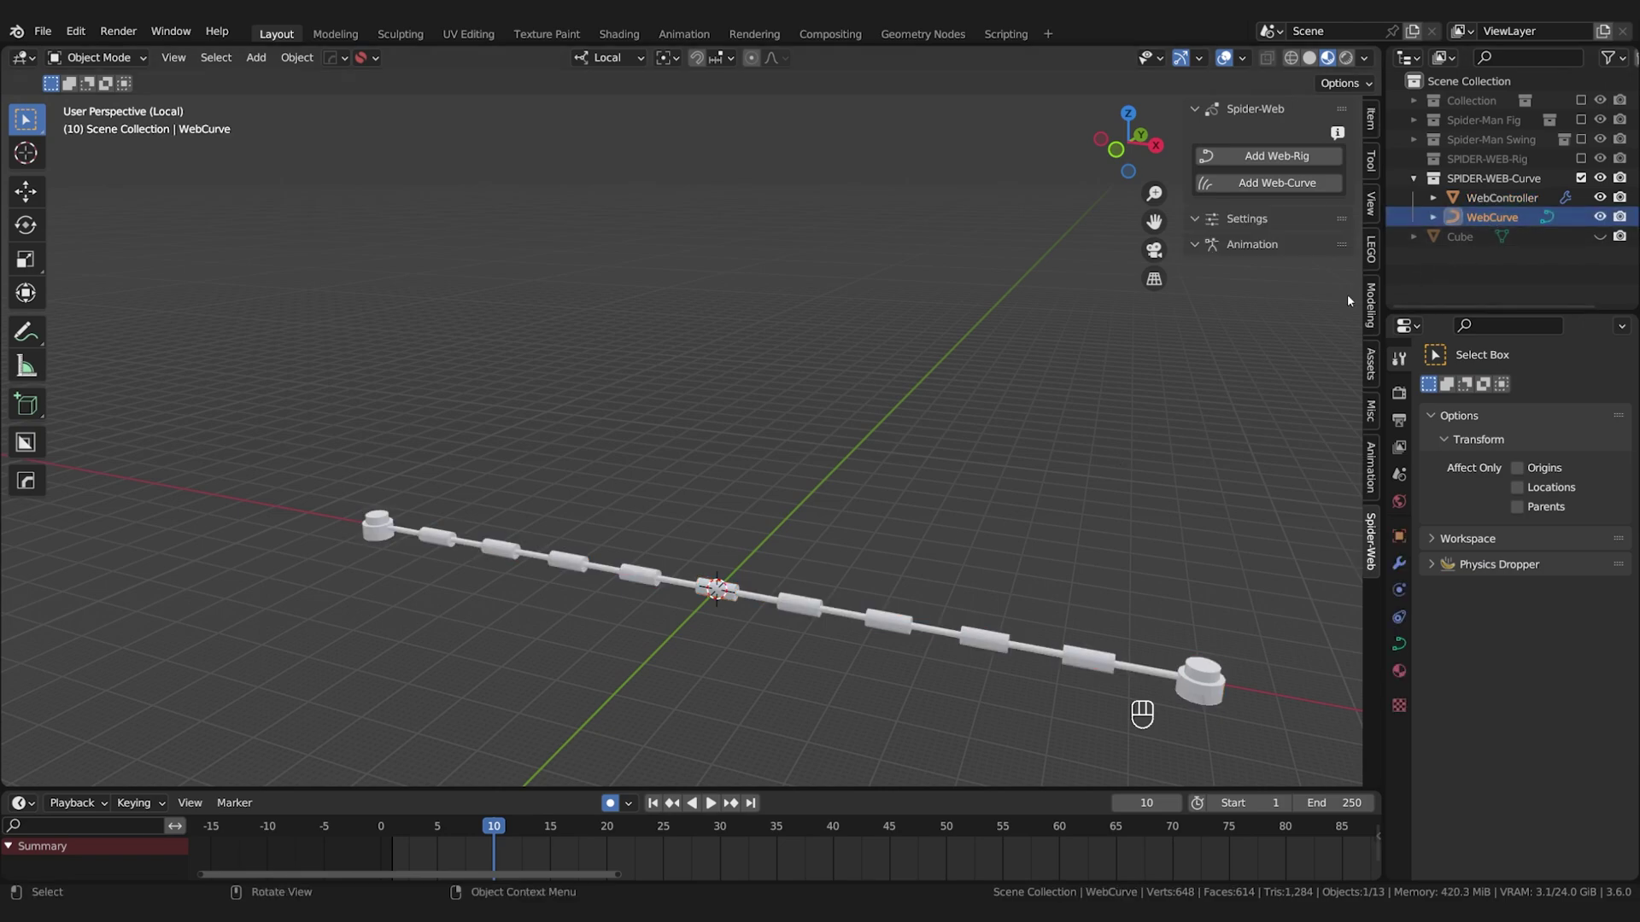
pyautogui.click(98, 57)
pyautogui.click(98, 101)
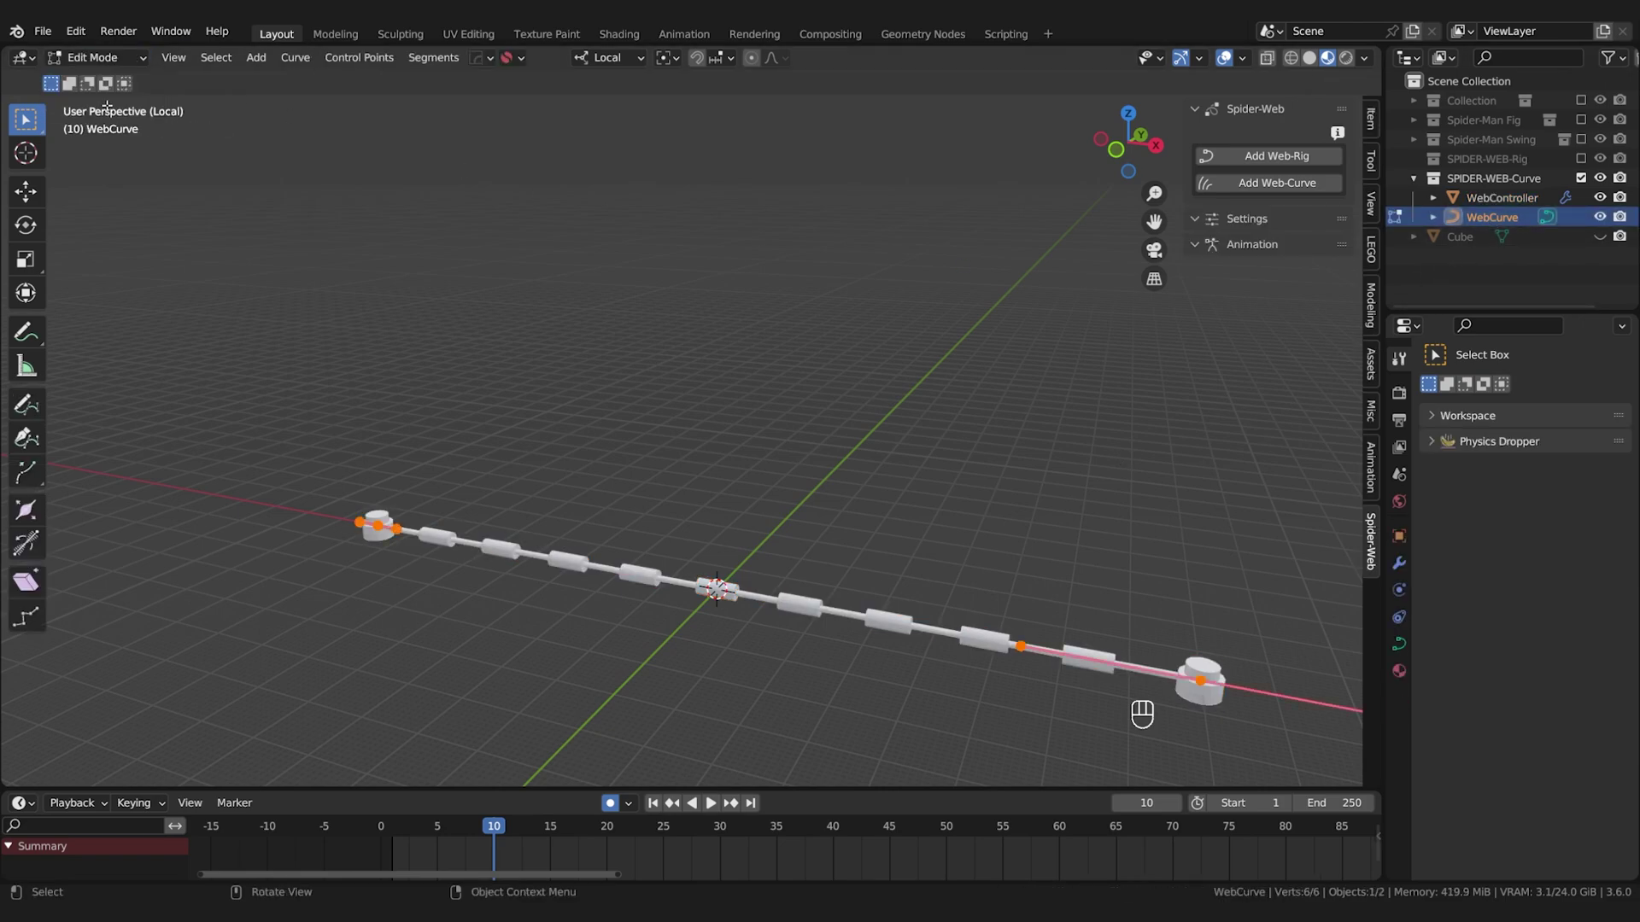
# Draw two freehand web splines, an S-shaped one above the straight web and a long one looping around it.
pyautogui.click(28, 405)
pyautogui.moveTo(1007, 395); pyautogui.dragTo(1109, 345)
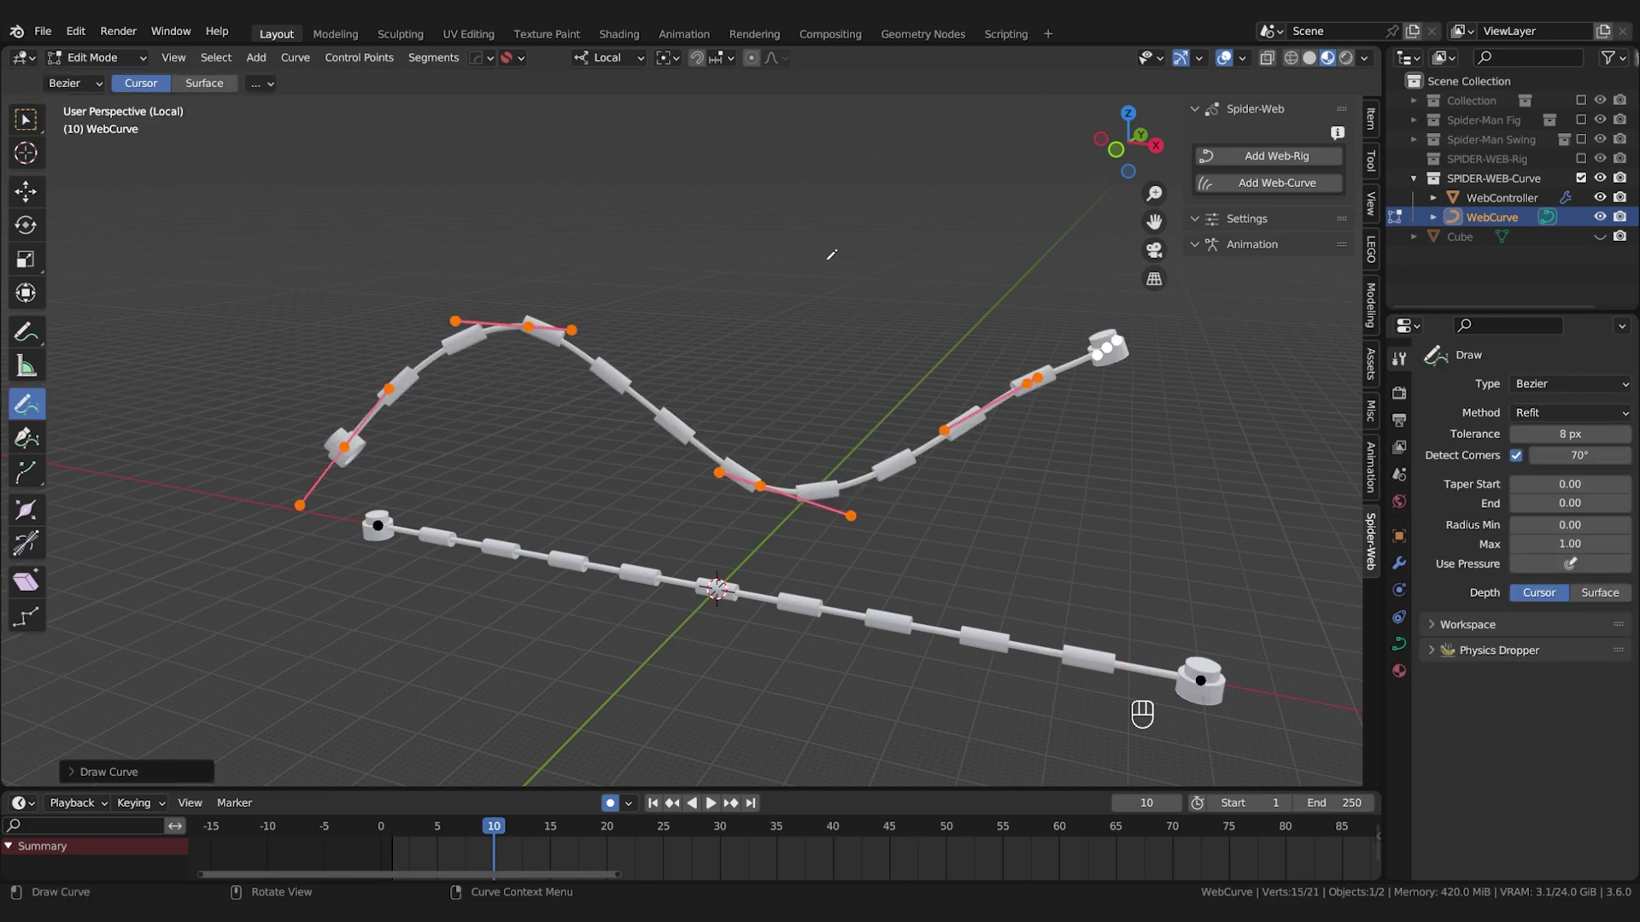
pyautogui.moveTo(825, 738); pyautogui.dragTo(825, 741)
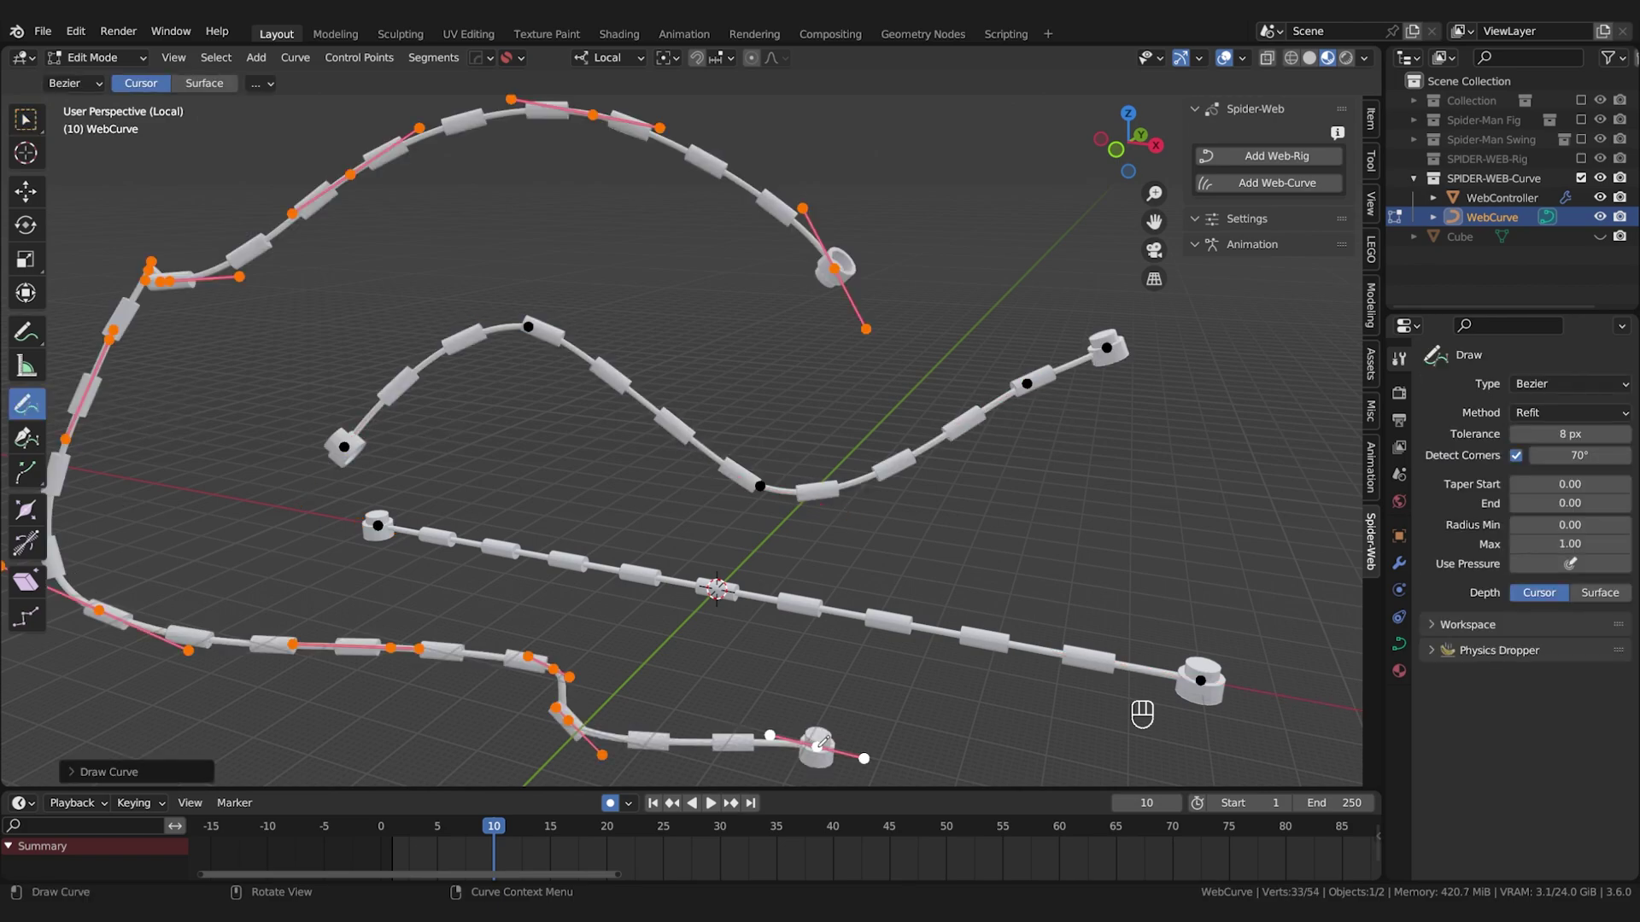
# Hook the S-shaped web's lower and upper middle control points each to a new object.
pyautogui.click(21, 122)
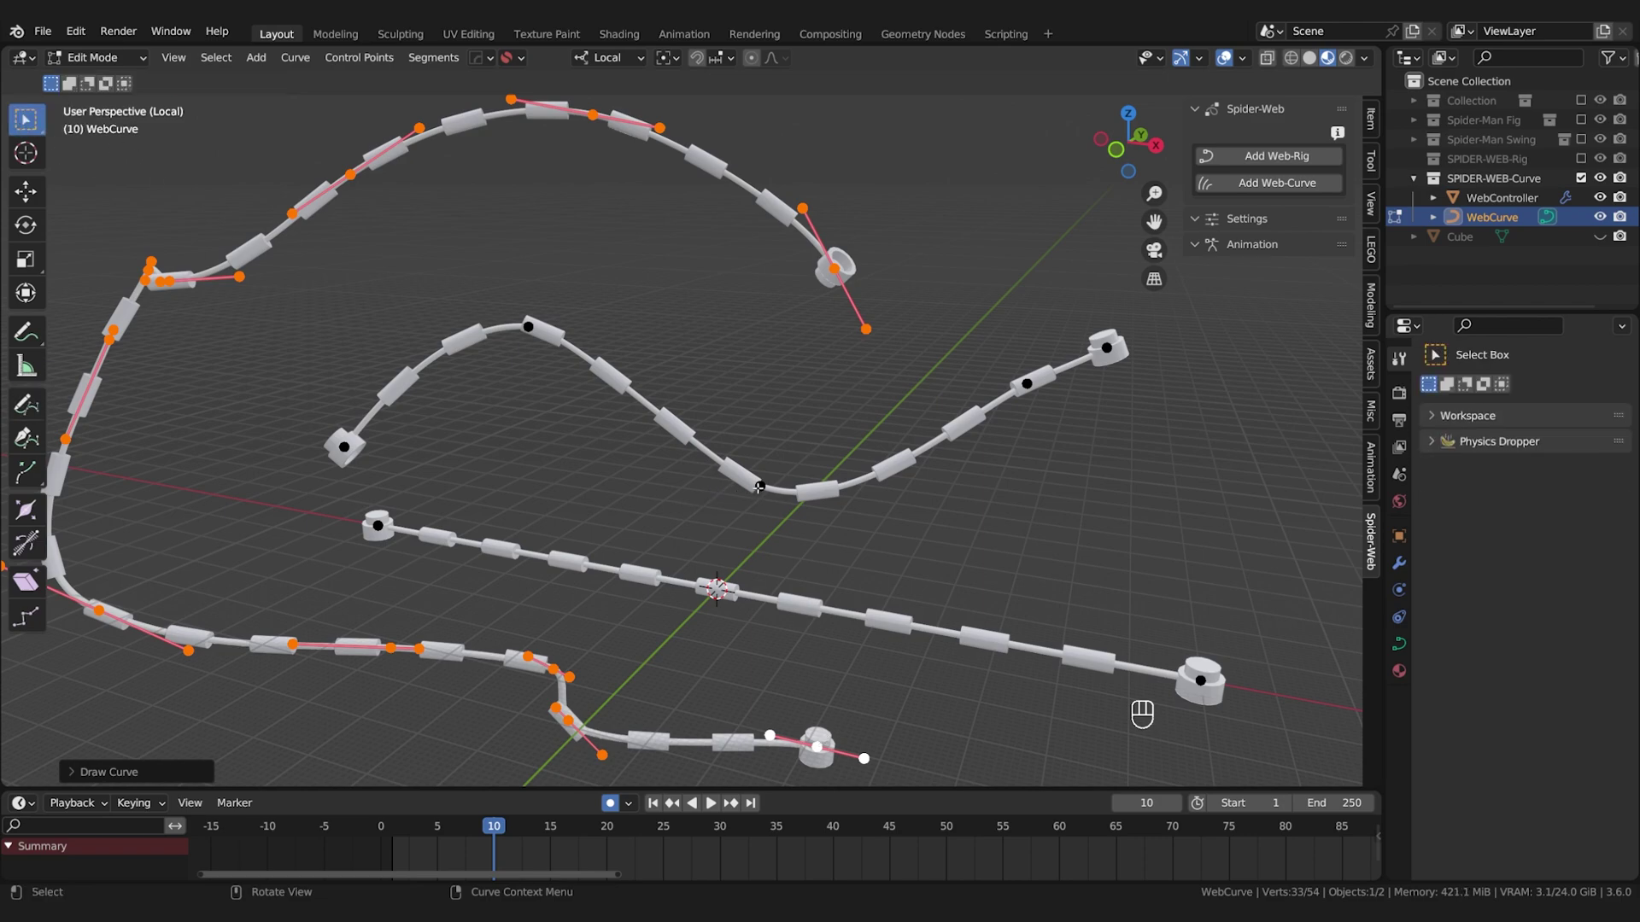
pyautogui.click(760, 487)
pyautogui.hotkey('ctrl', 'h')
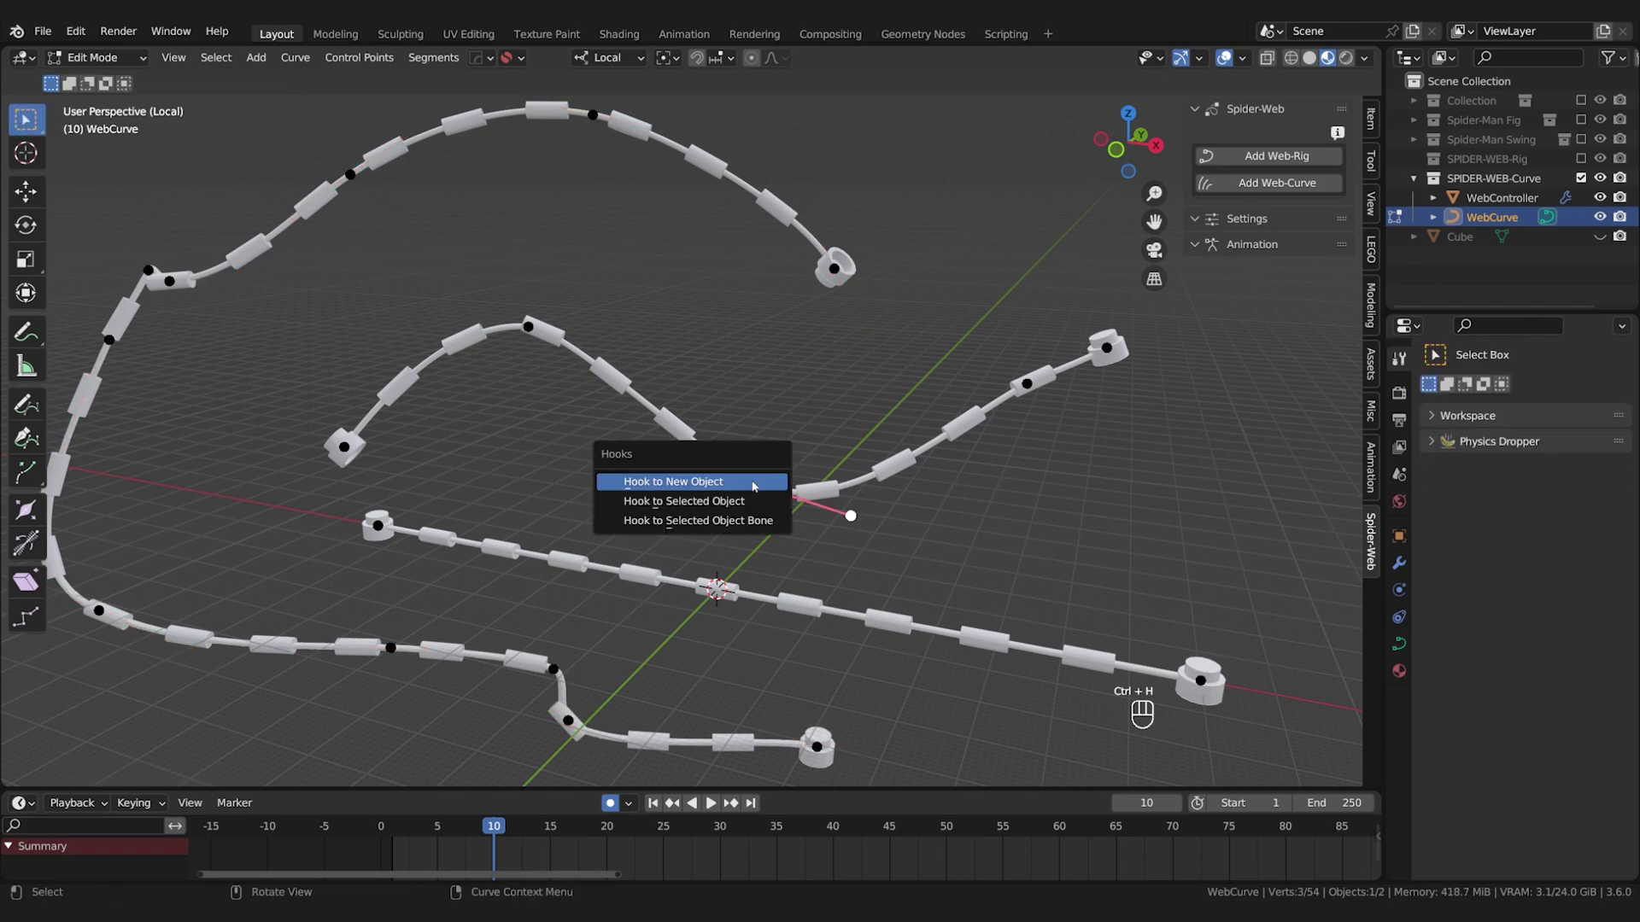
pyautogui.click(754, 484)
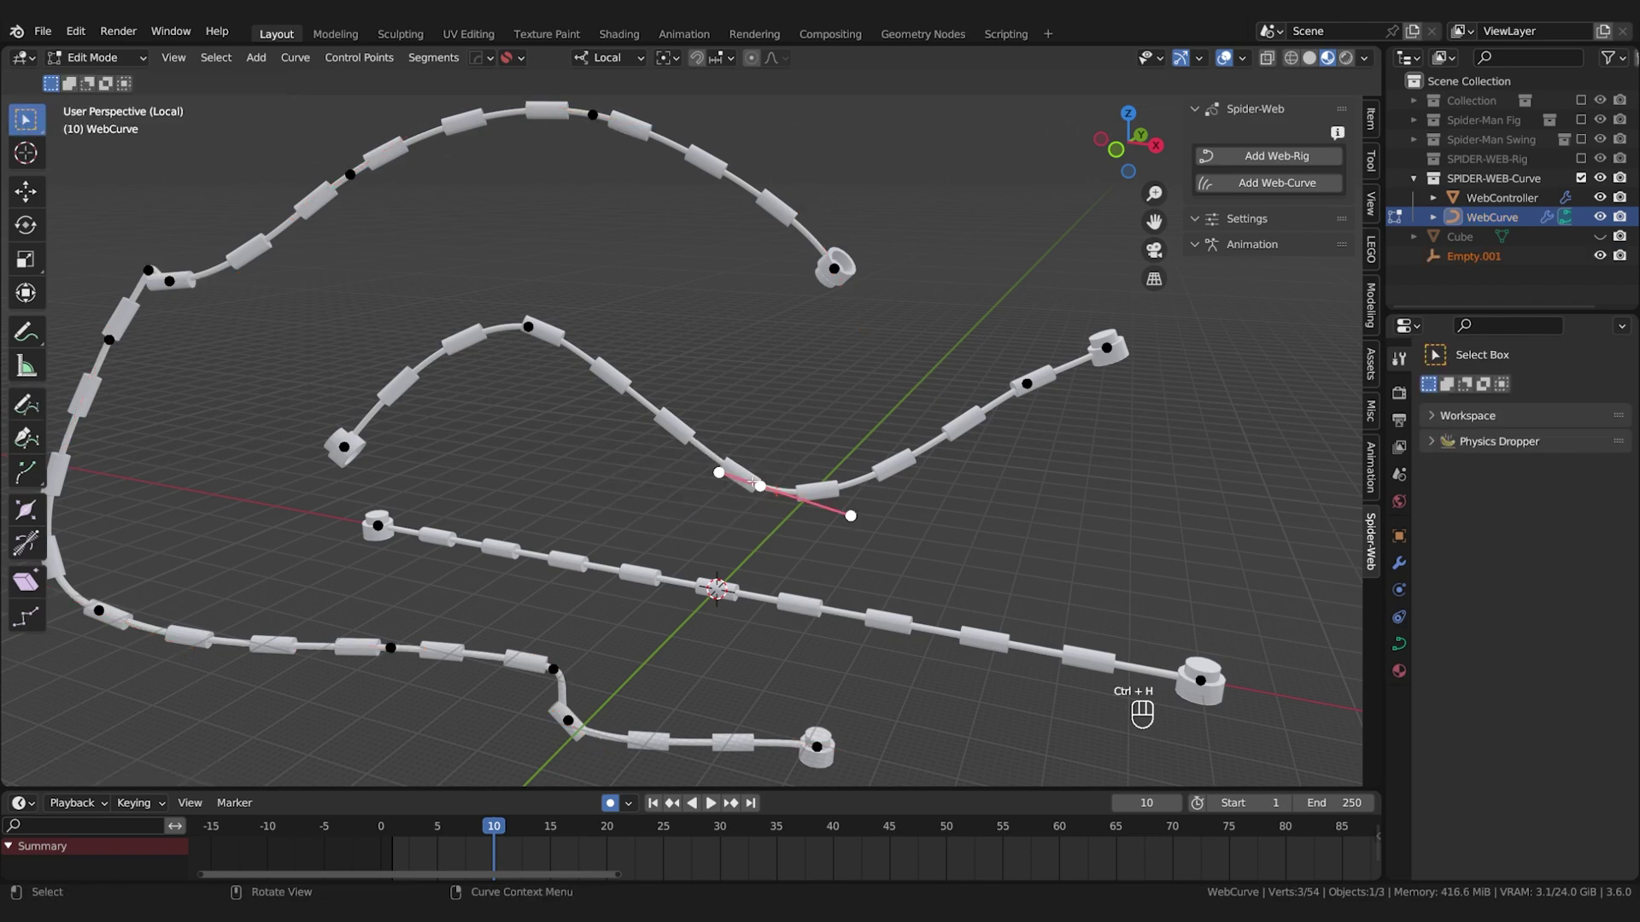
pyautogui.hotkey('ctrl', 'h')
pyautogui.click(531, 329)
# In Object Mode, move Empty.002 down and Empty.001 slightly up to reshape the S-shaped web.
pyautogui.click(102, 60)
pyautogui.click(100, 82)
pyautogui.click(517, 327)
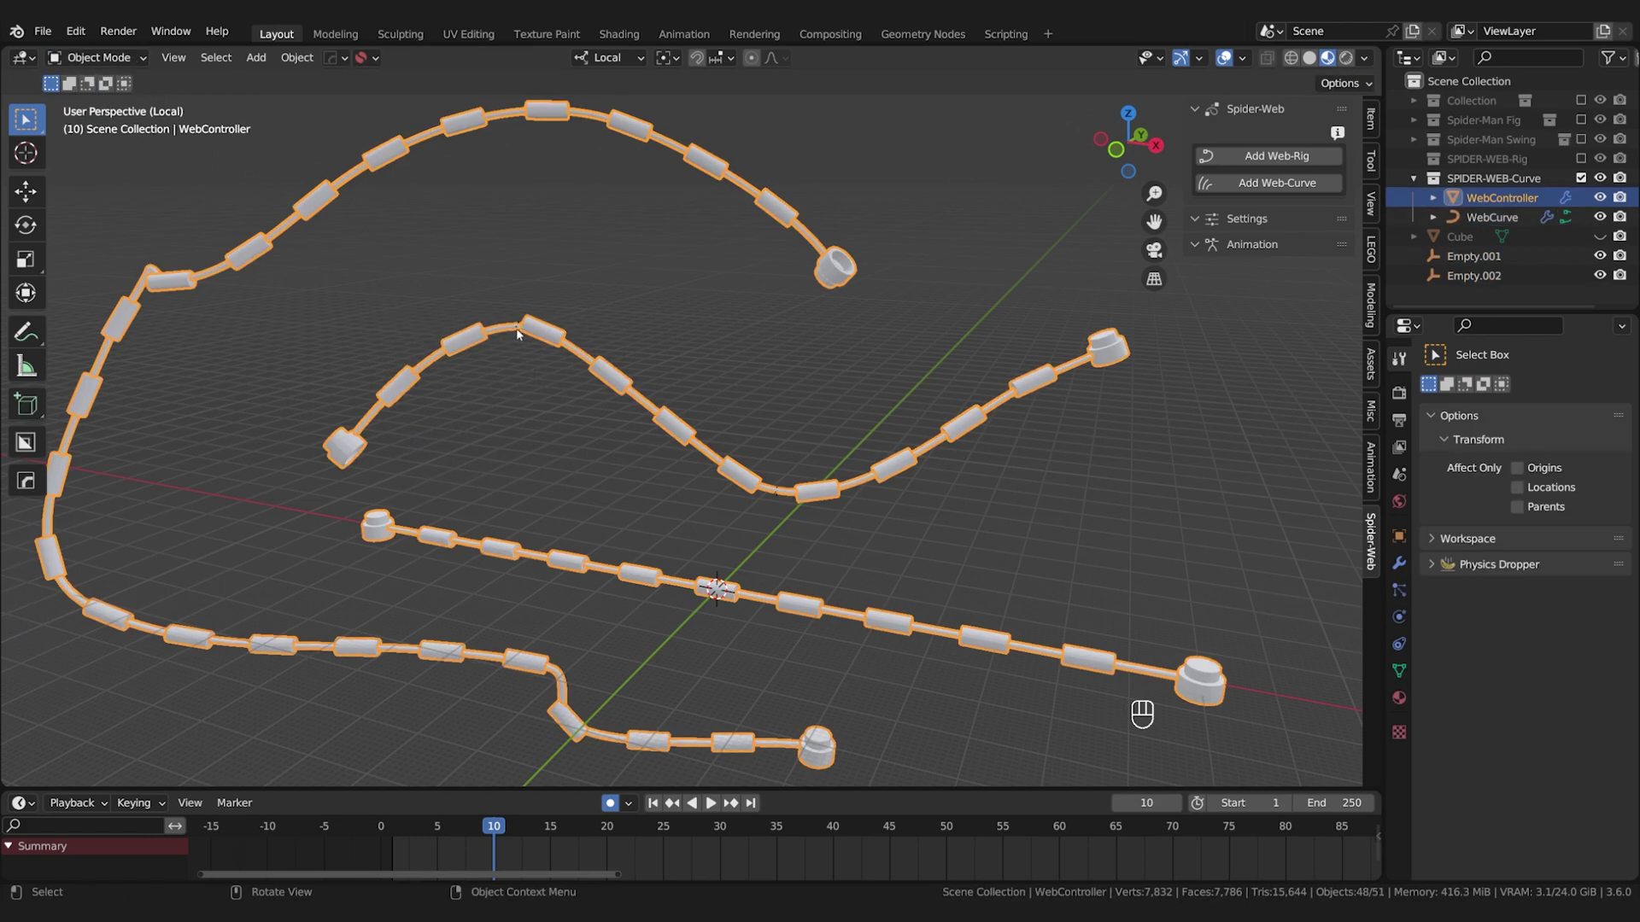
pyautogui.click(518, 329)
pyautogui.press('g')
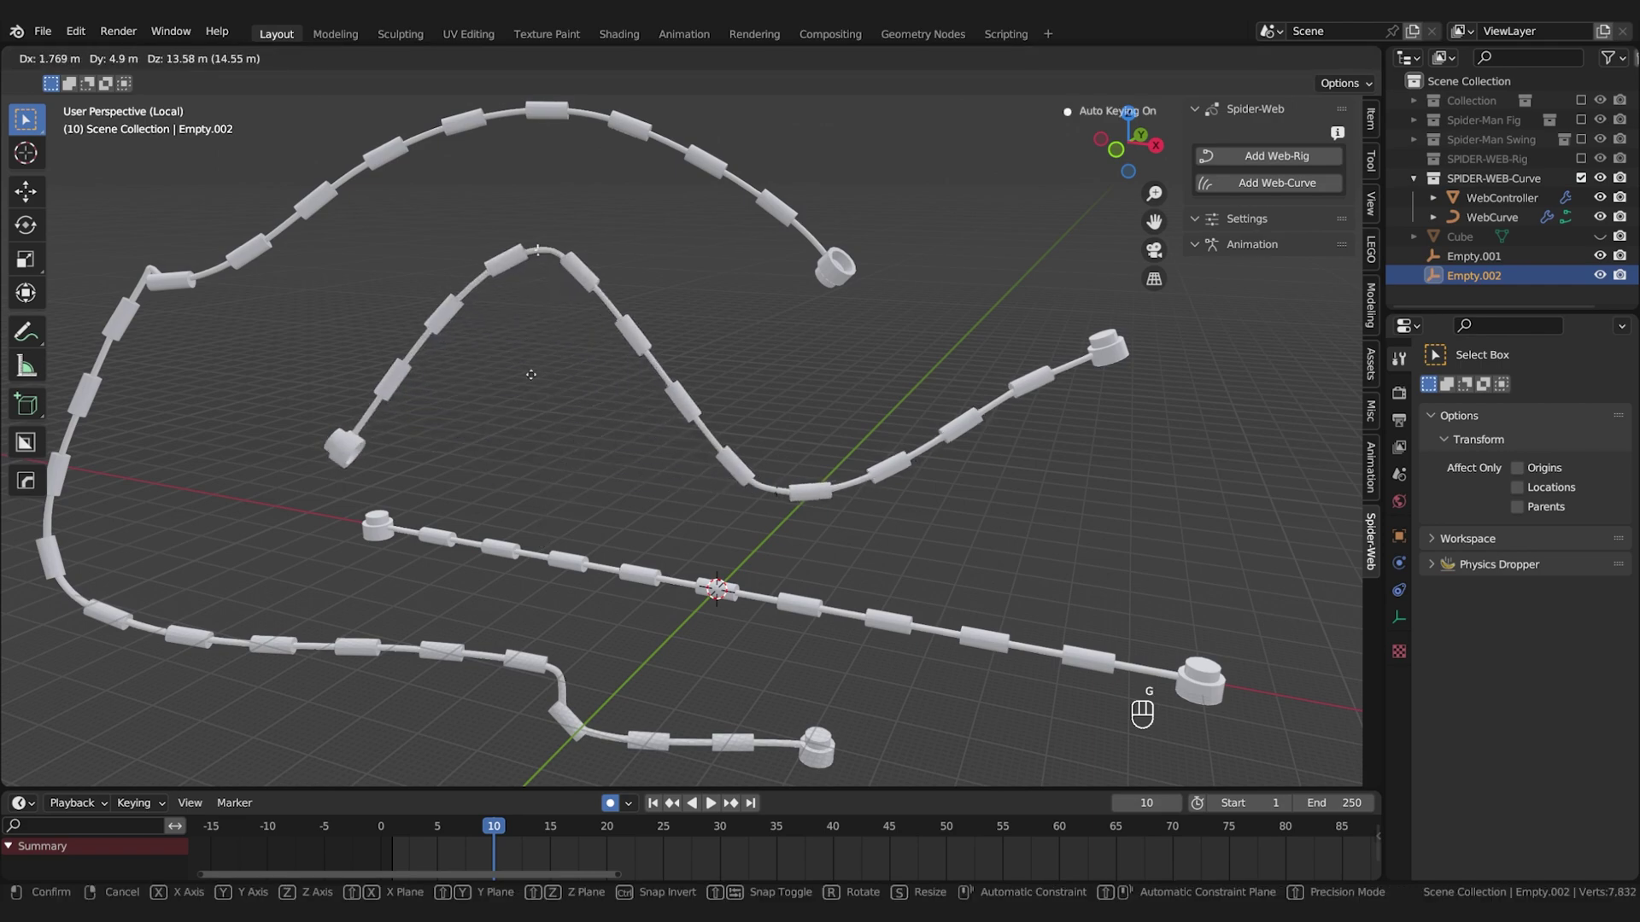
pyautogui.click(532, 447)
pyautogui.click(773, 501)
pyautogui.press('g')
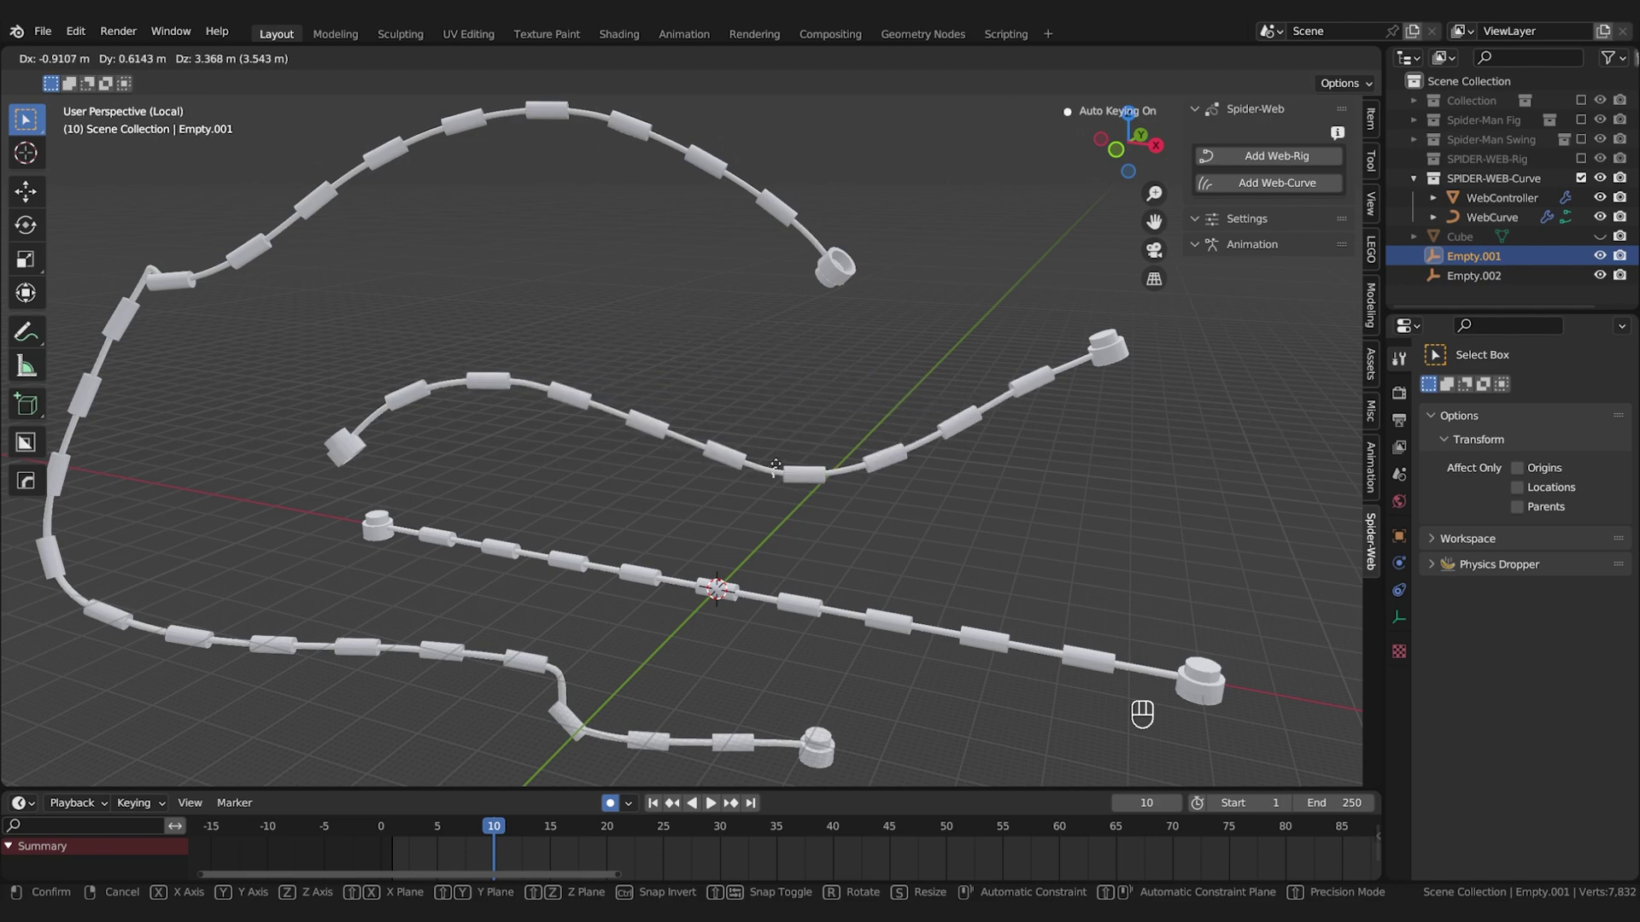
pyautogui.click(728, 494)
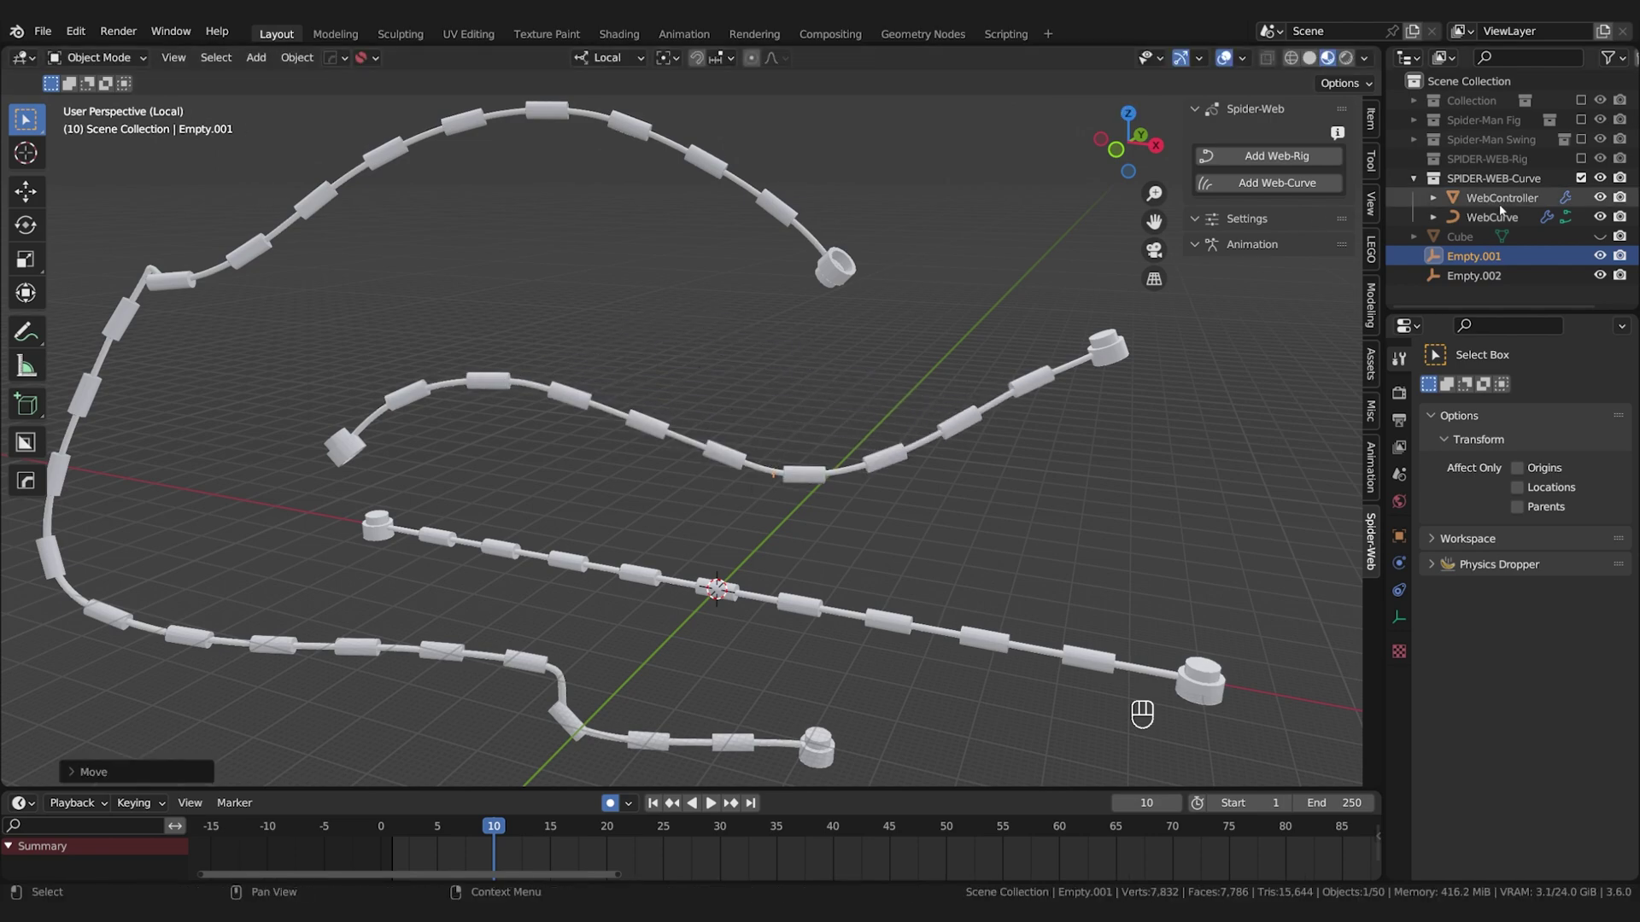
# Show the WebController's Web Controls modifier settings and widen the properties area to read the full names.
pyautogui.click(987, 617)
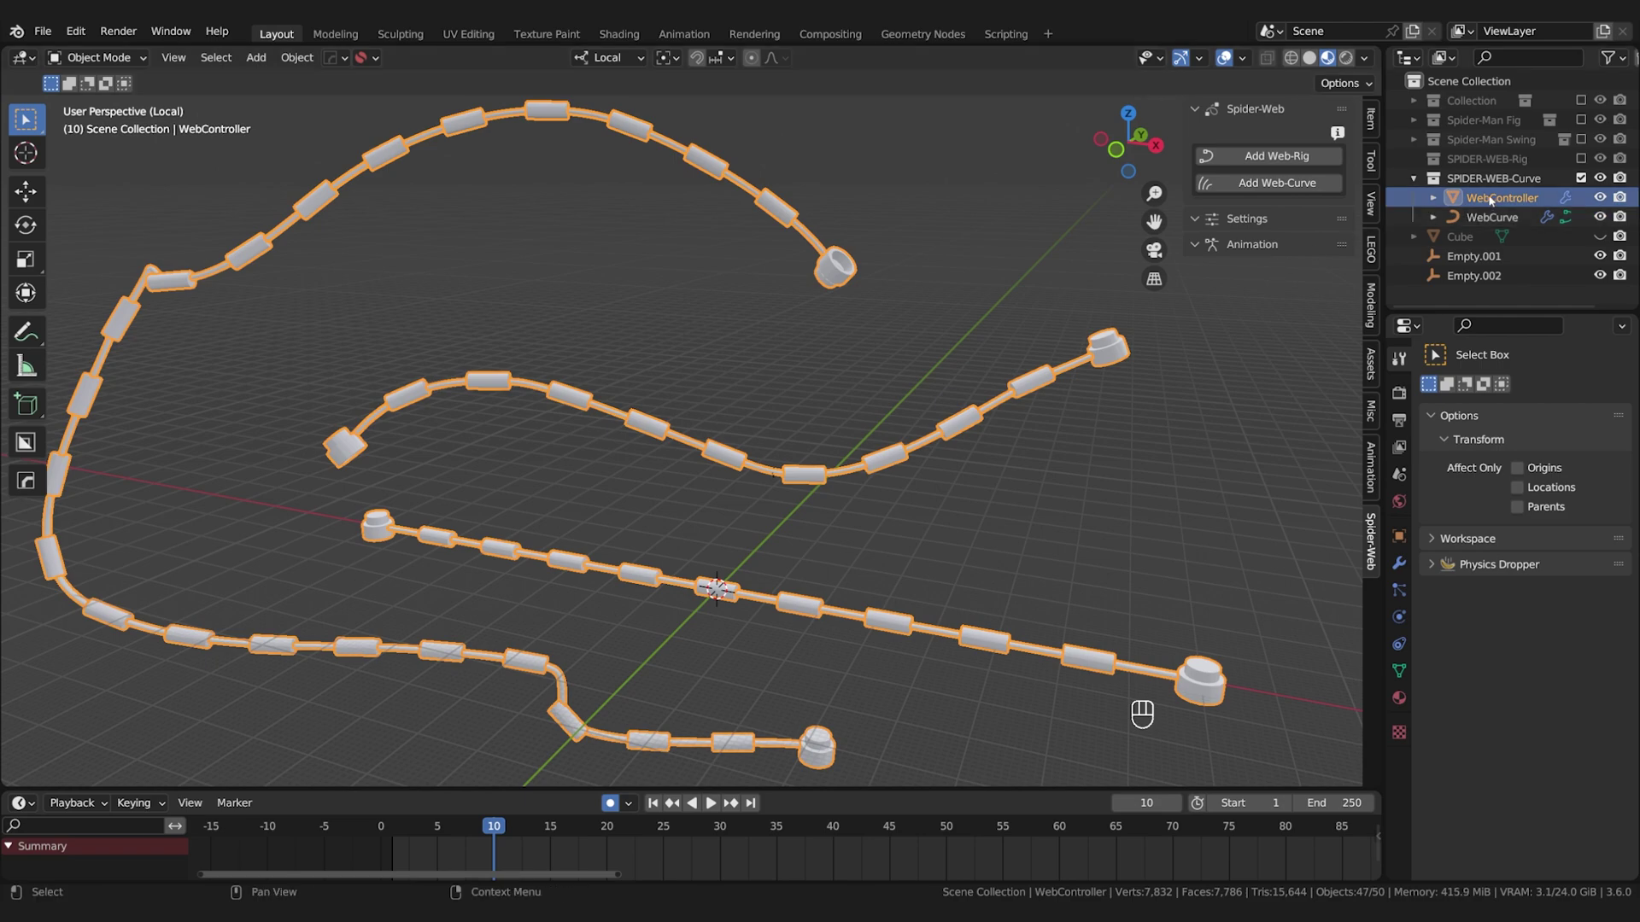
pyautogui.click(1400, 564)
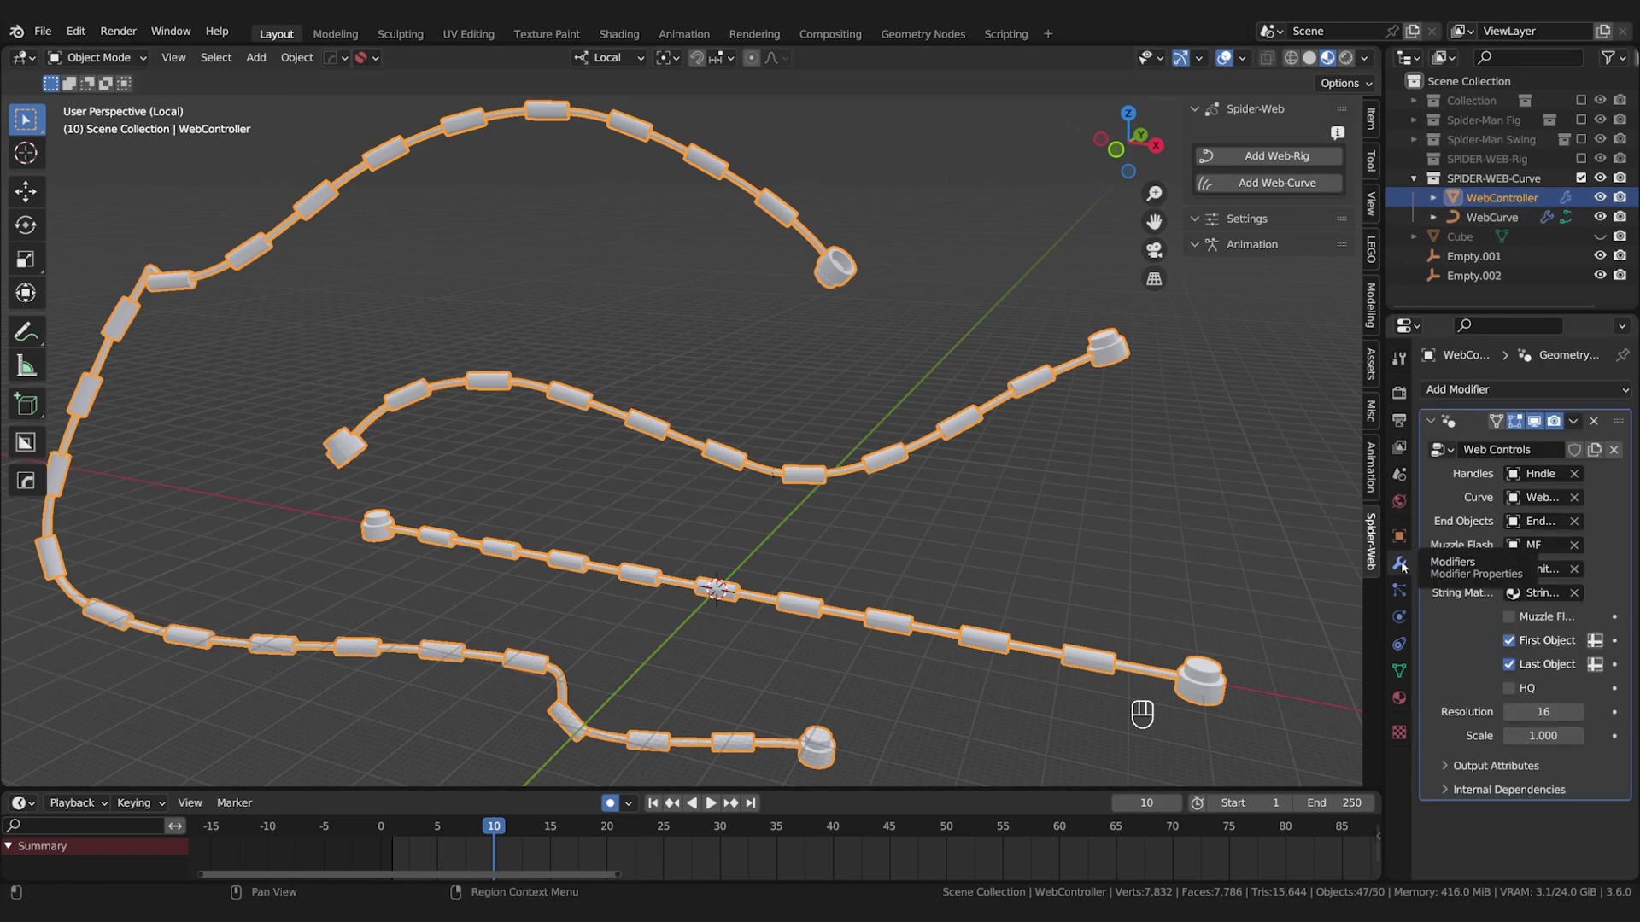
pyautogui.moveTo(1384, 623); pyautogui.dragTo(1218, 615)
pyautogui.scroll(2, 1030, 607)
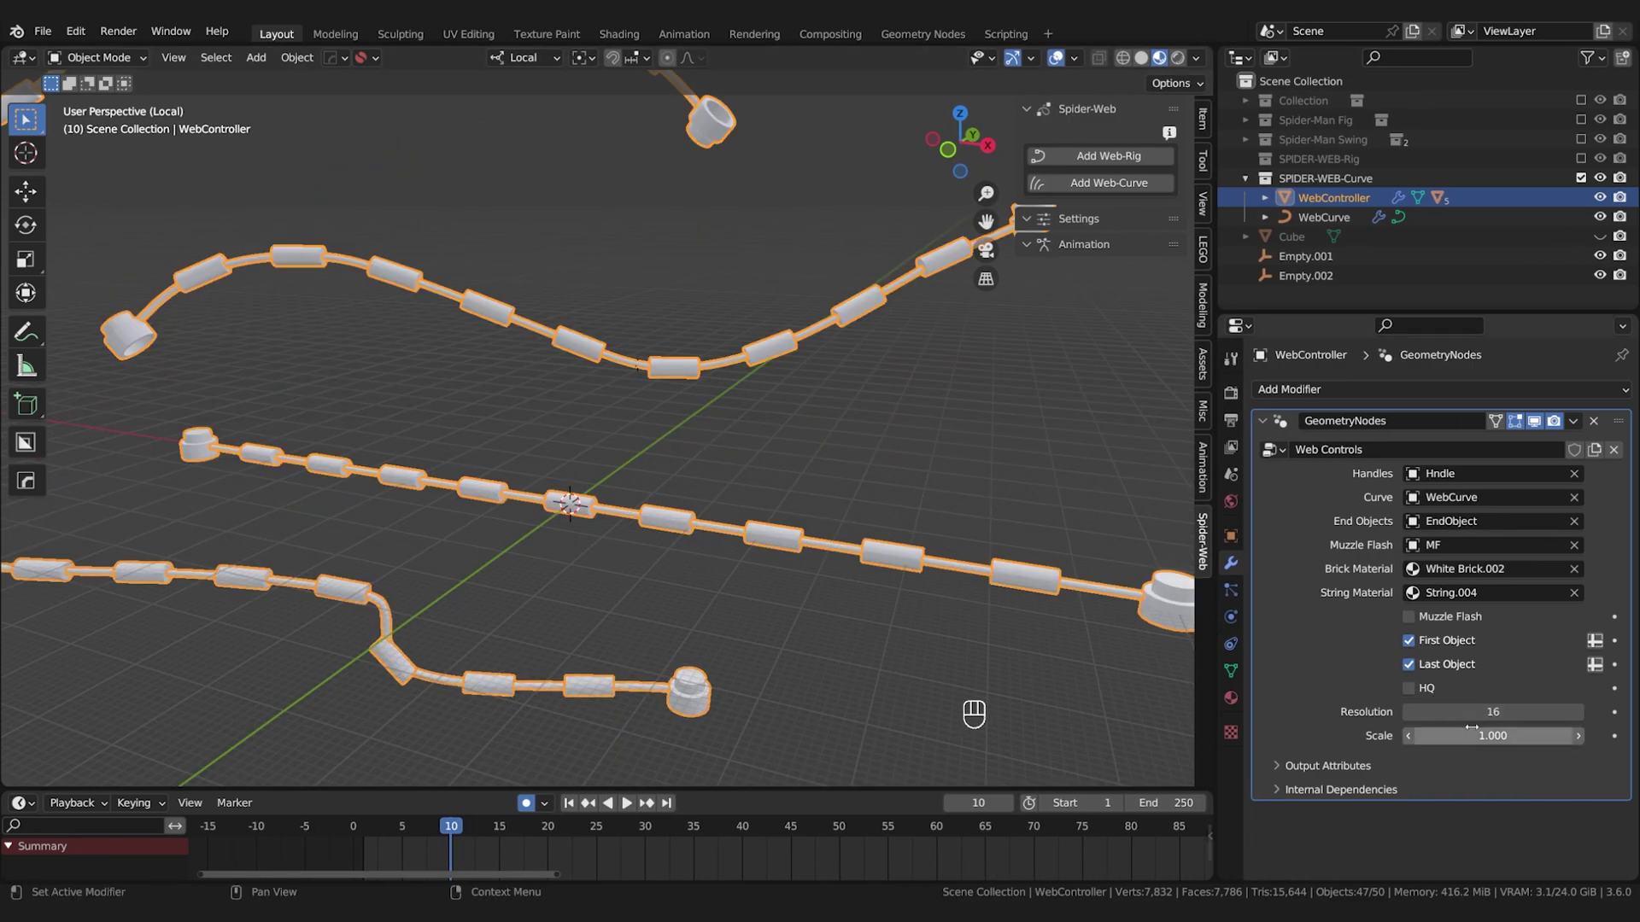
# Preview the Muzzle Flash option on the web curves by switching it on and off again.
pyautogui.moveTo(1505, 736)
pyautogui.mouseDown()
pyautogui.moveTo(1409, 736)
pyautogui.moveTo(1503, 736)
pyautogui.mouseUp()
pyautogui.click(1409, 616)
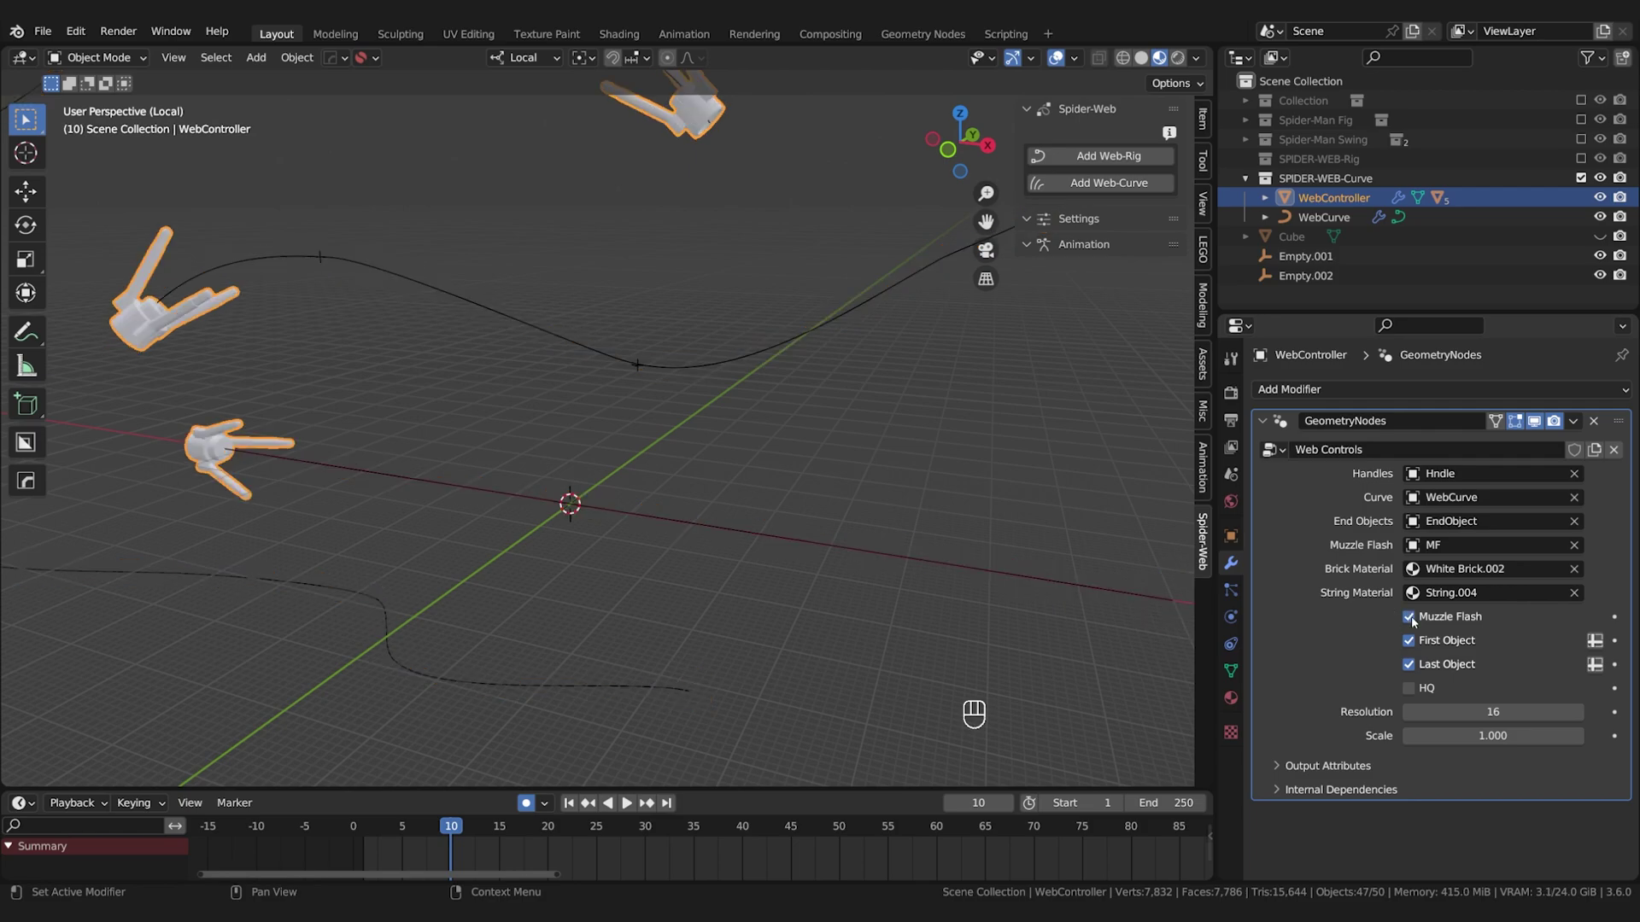
pyautogui.click(1411, 618)
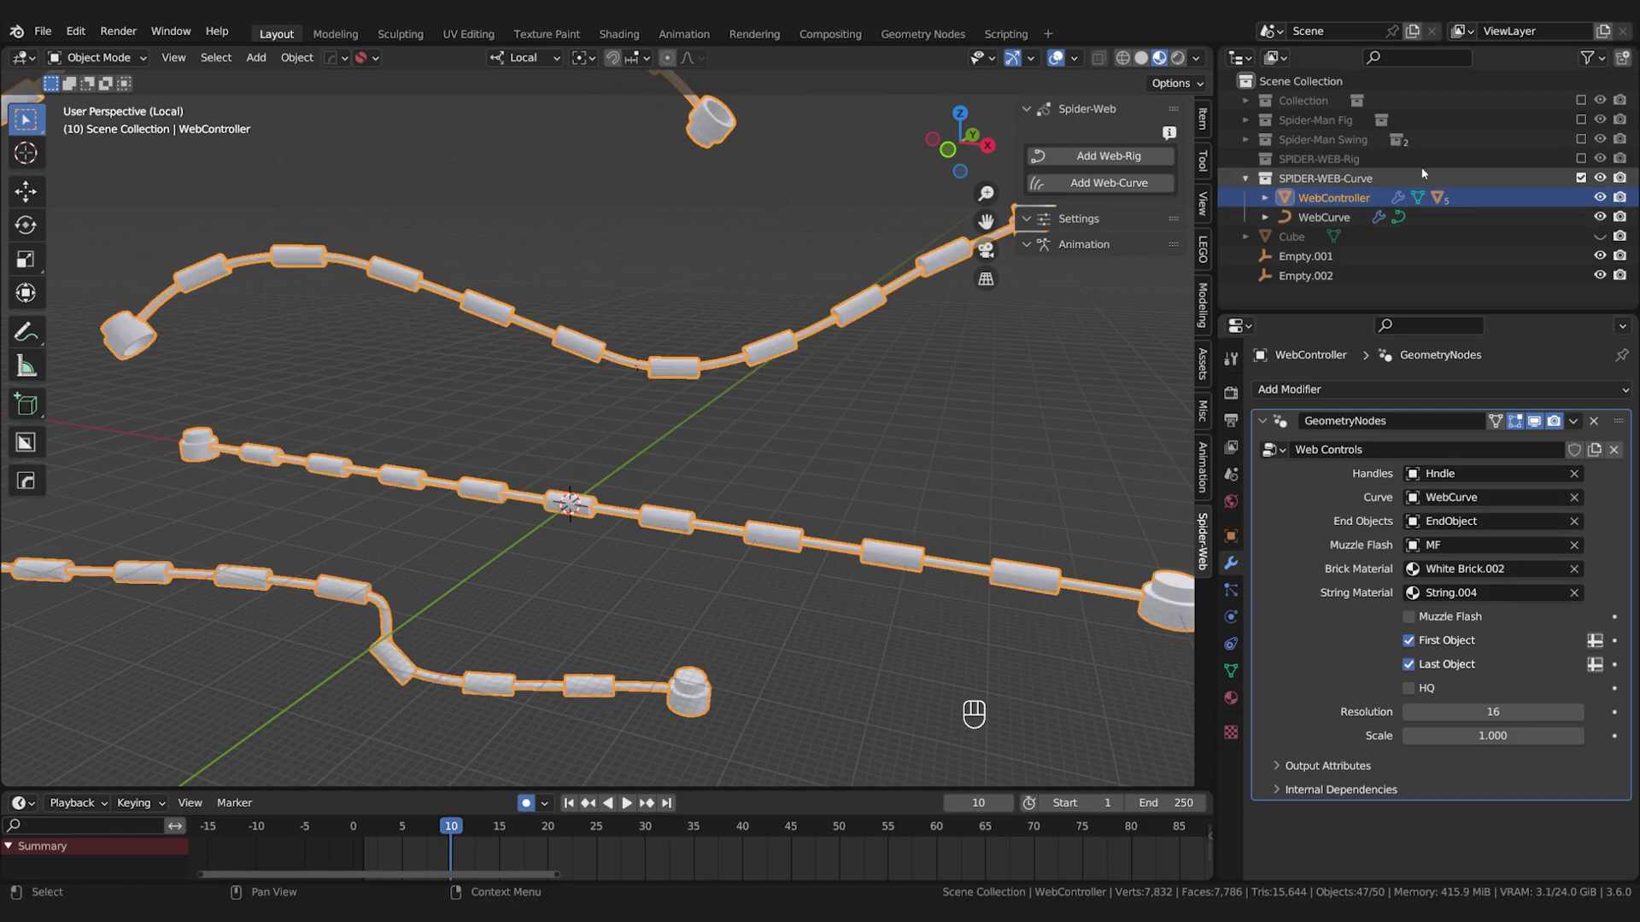
# Exclude the SPIDER-WEB-Curve collection, include SPIDER-WEB-Rig, and show the WebData object's Geometry Nodes modifier settings.
pyautogui.click(1581, 177)
pyautogui.click(1580, 158)
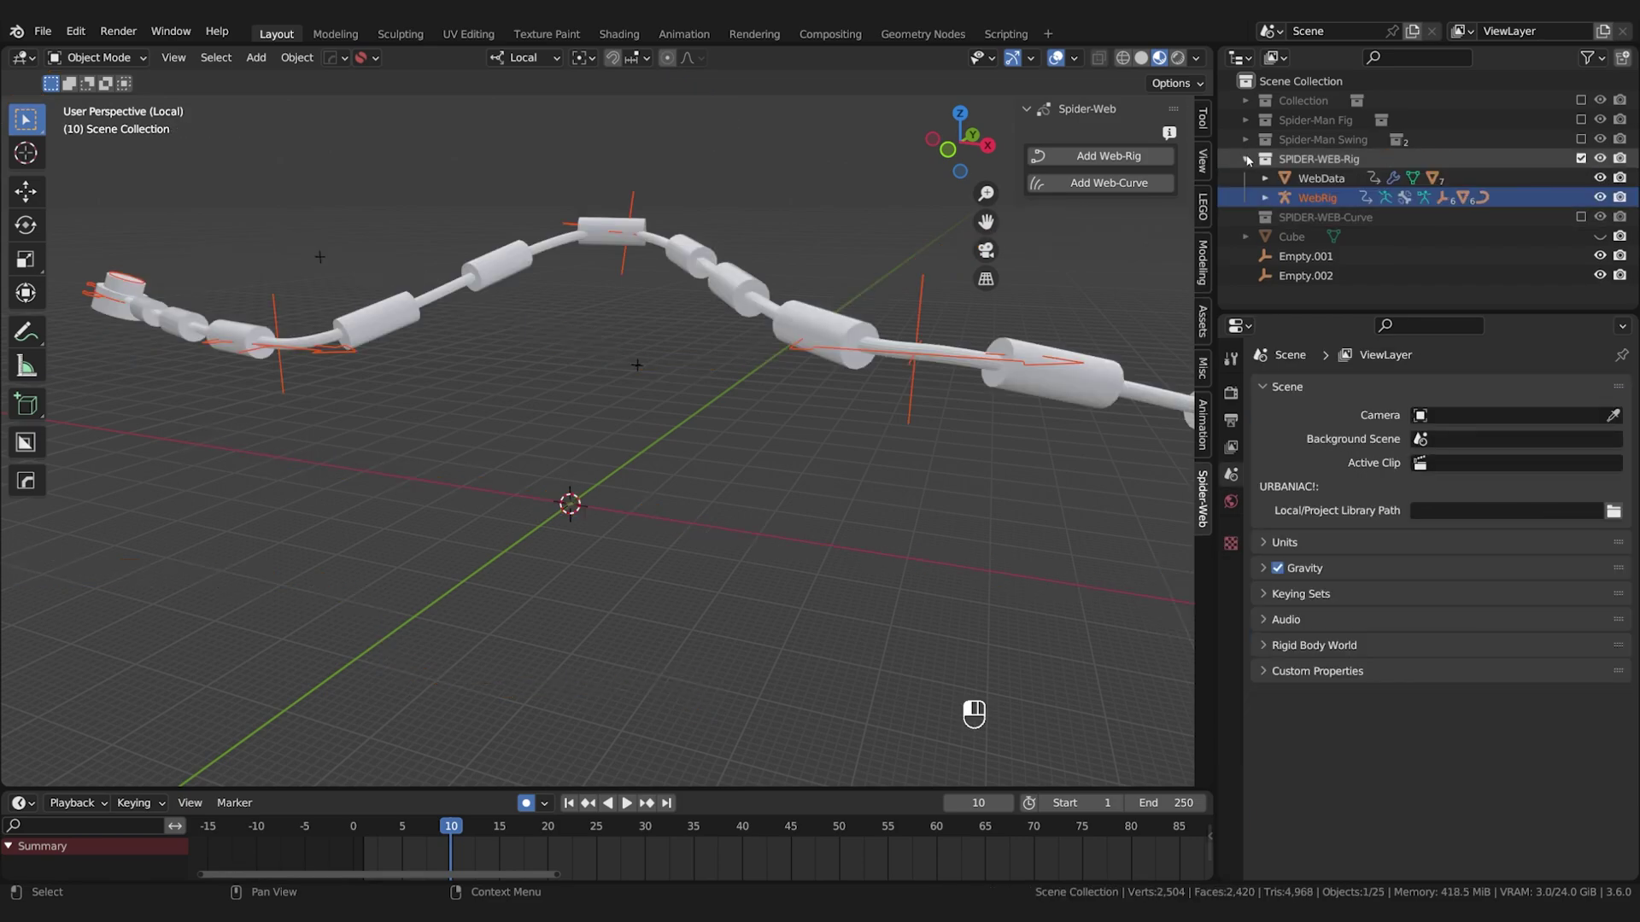
pyautogui.click(1318, 179)
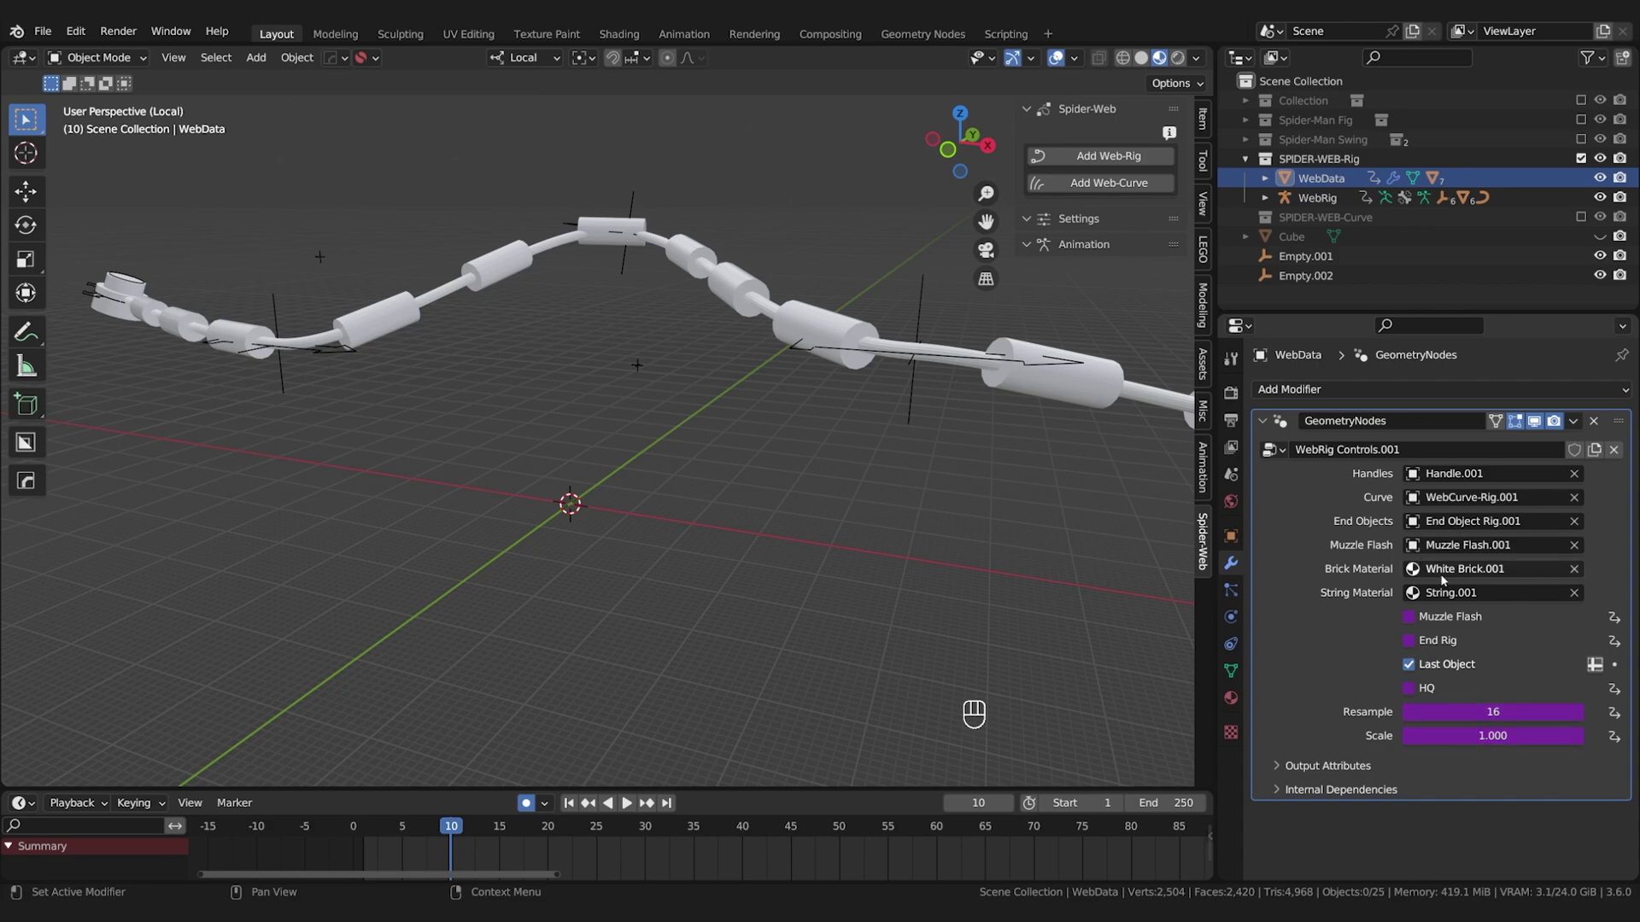
pyautogui.scroll(-4, 758, 413)
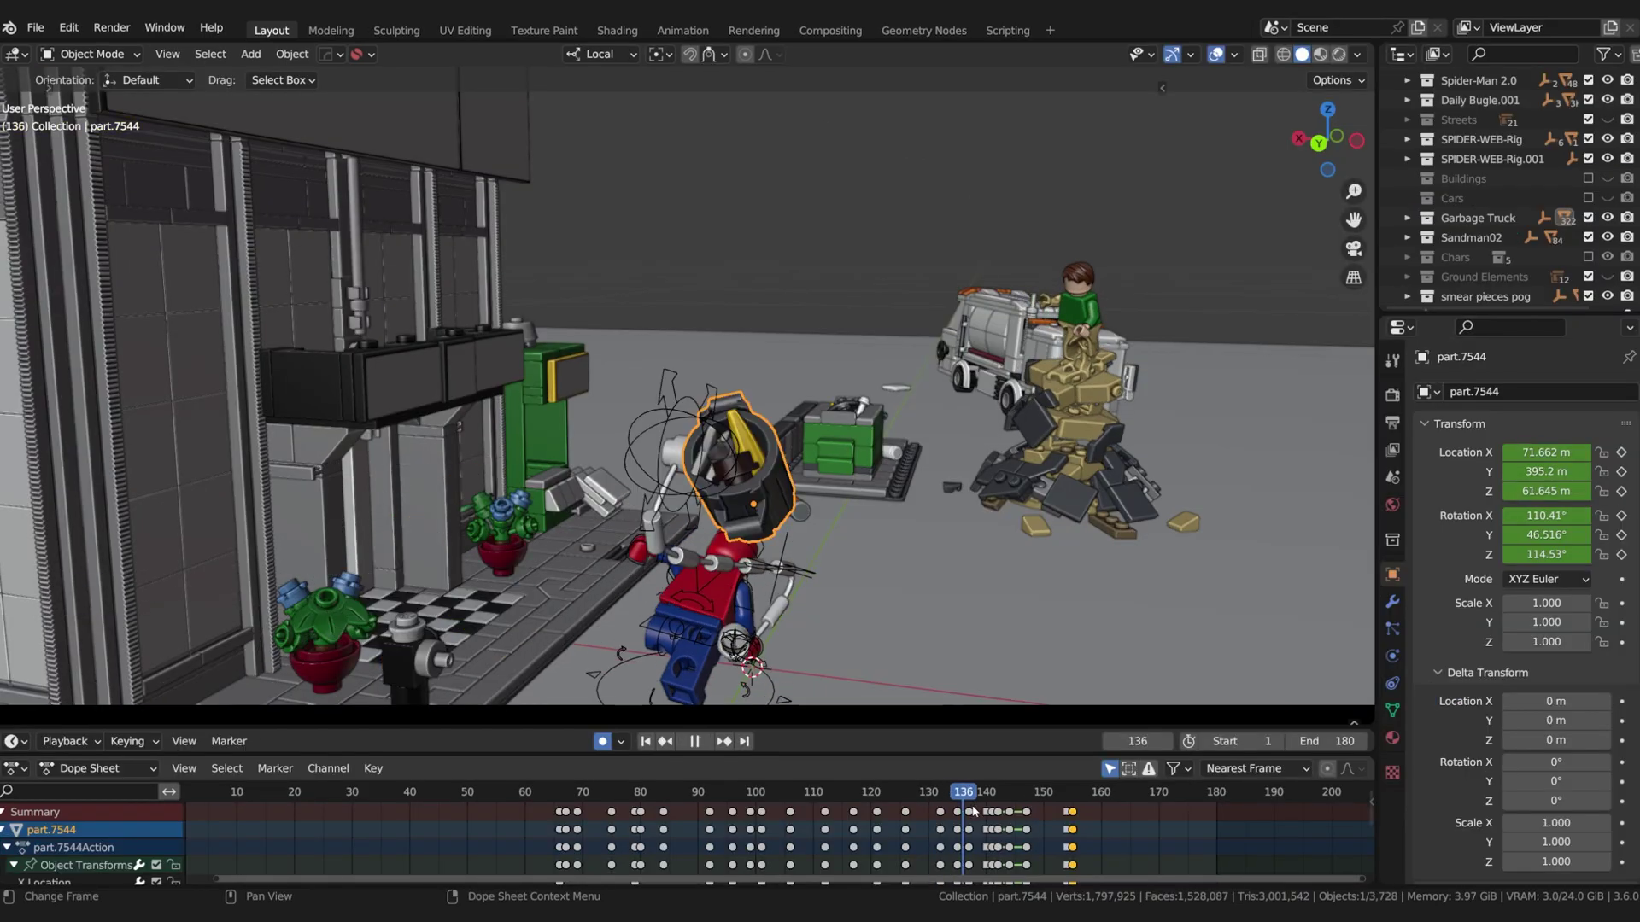
# Scrub through the street scene's animation and examine the web rig's motion from another angle.
pyautogui.moveTo(1009, 813); pyautogui.dragTo(965, 822)
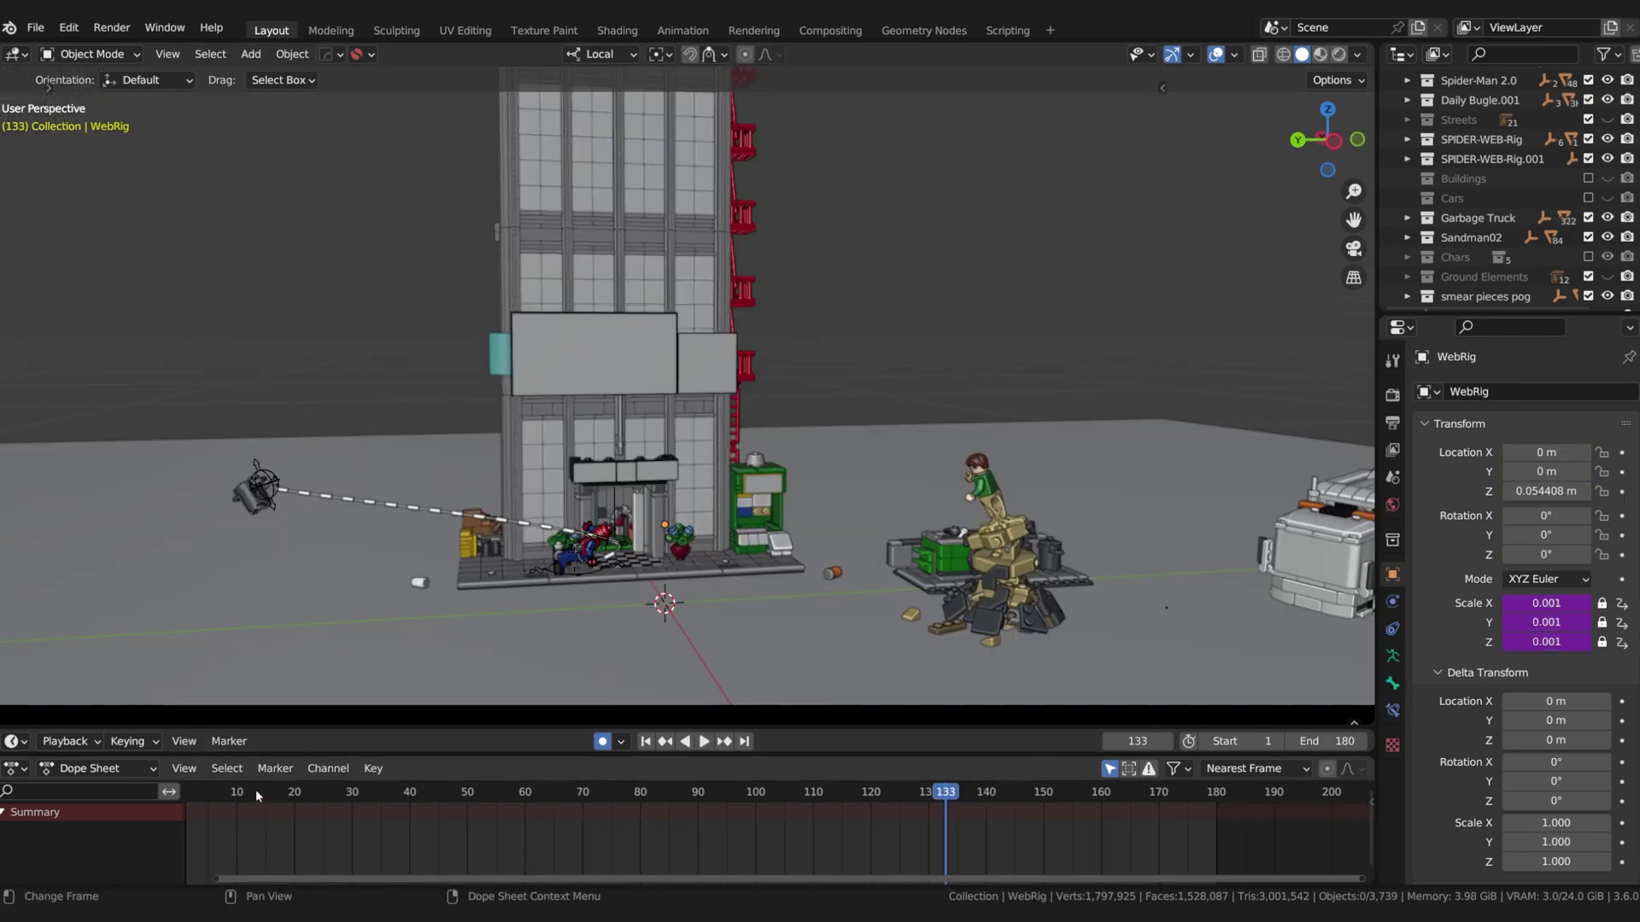
pyautogui.click(256, 793)
pyautogui.moveTo(456, 531); pyautogui.dragTo(530, 445, button='middle')
pyautogui.scroll(4, 534, 443)
pyautogui.scroll(-3, 761, 422)
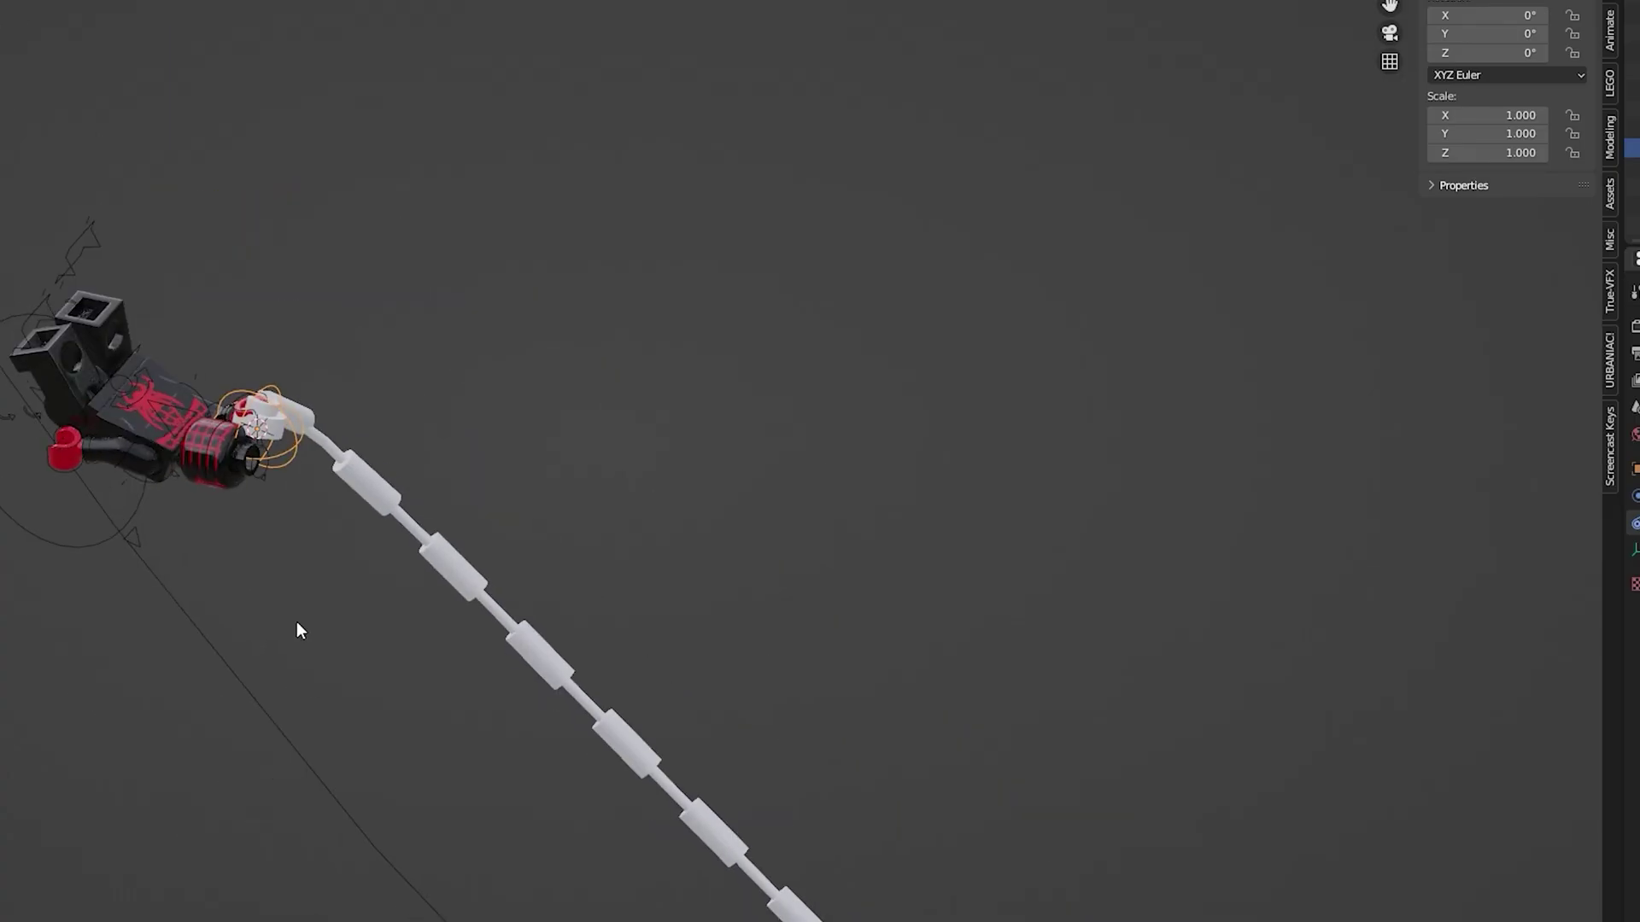
# Move the spherical control at the web's start away from the black-suited figure's hand.
pyautogui.scroll(7, 250, 479)
pyautogui.press('g')
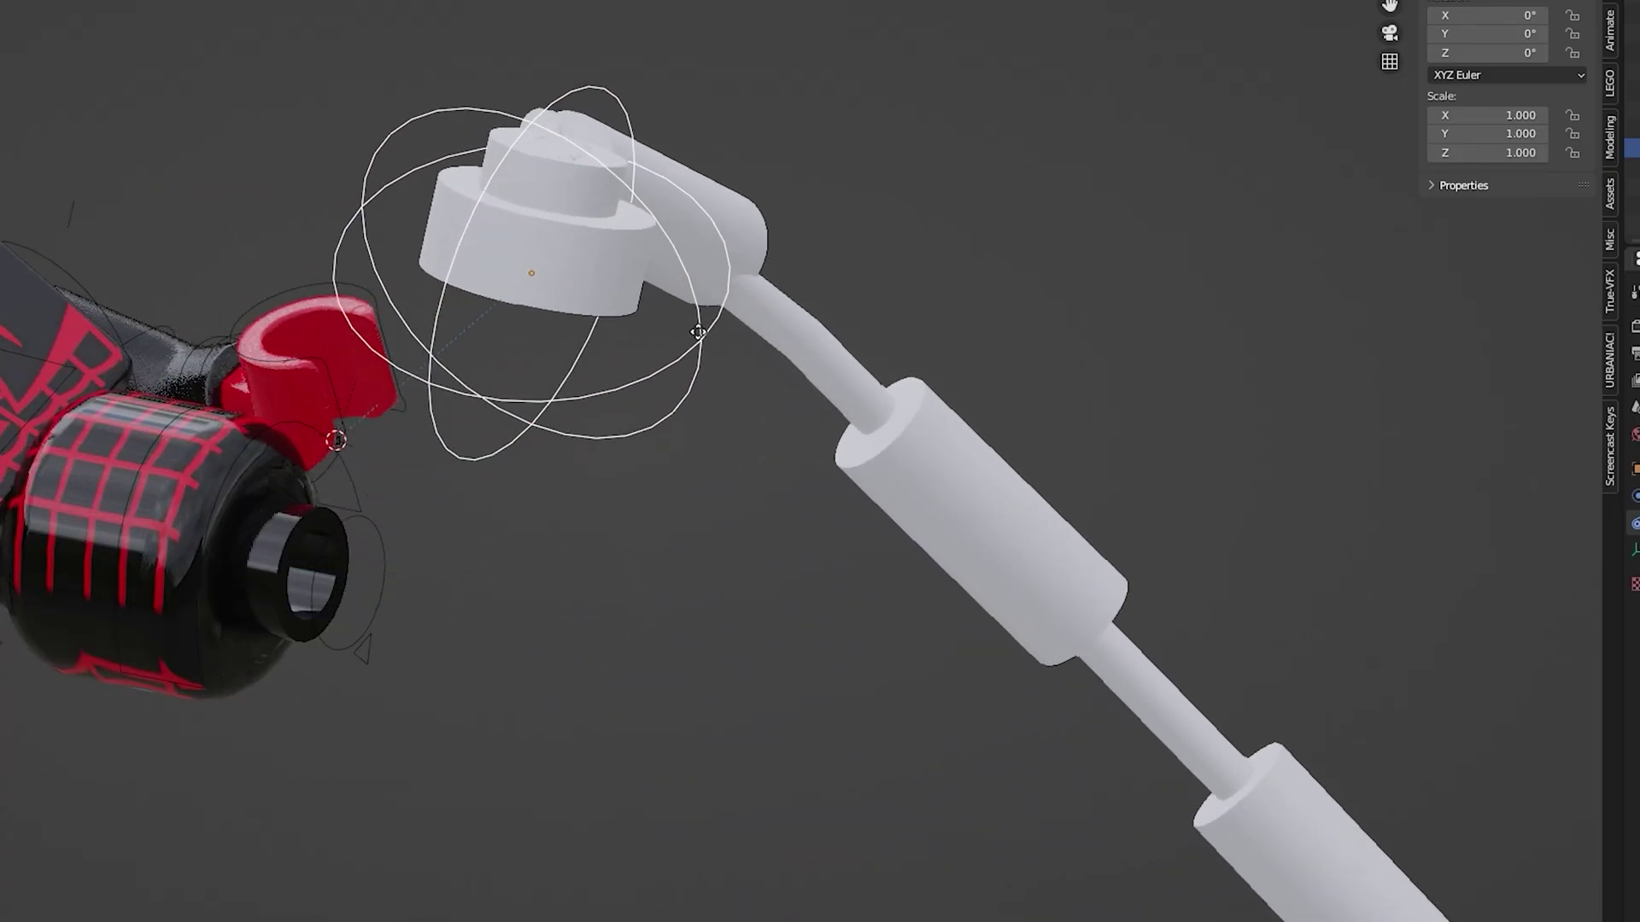